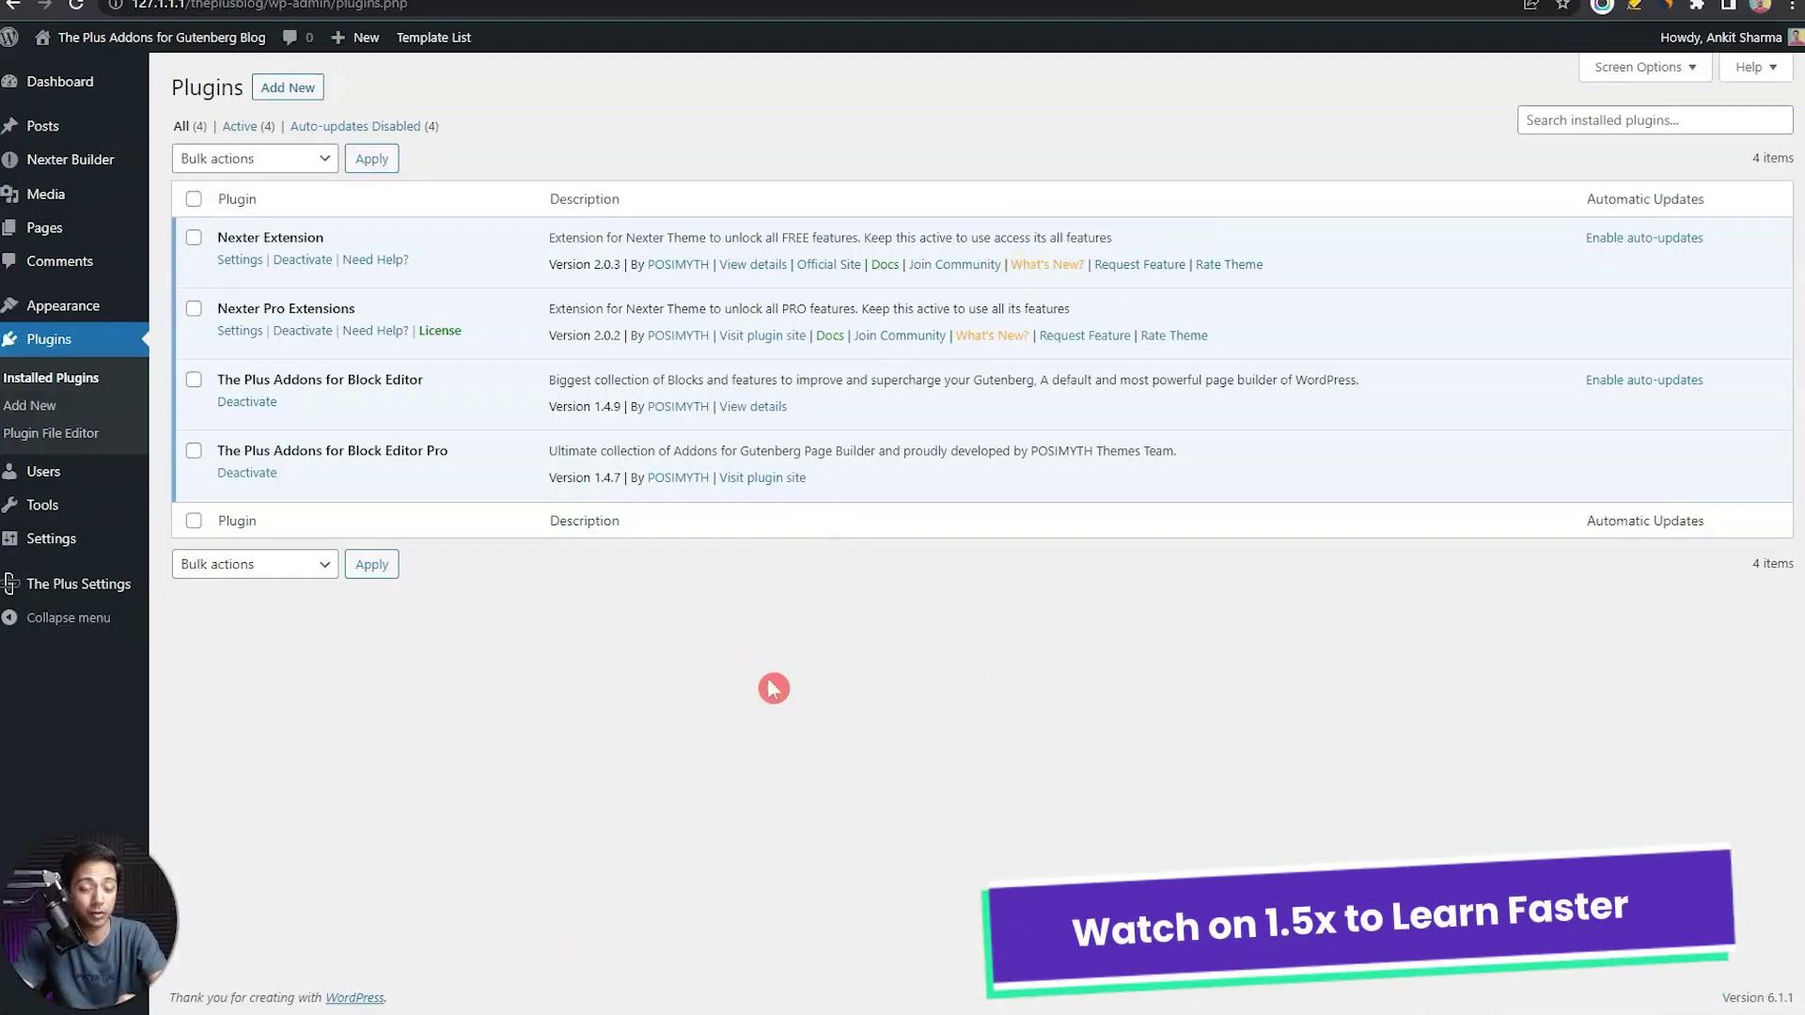
click(309, 385)
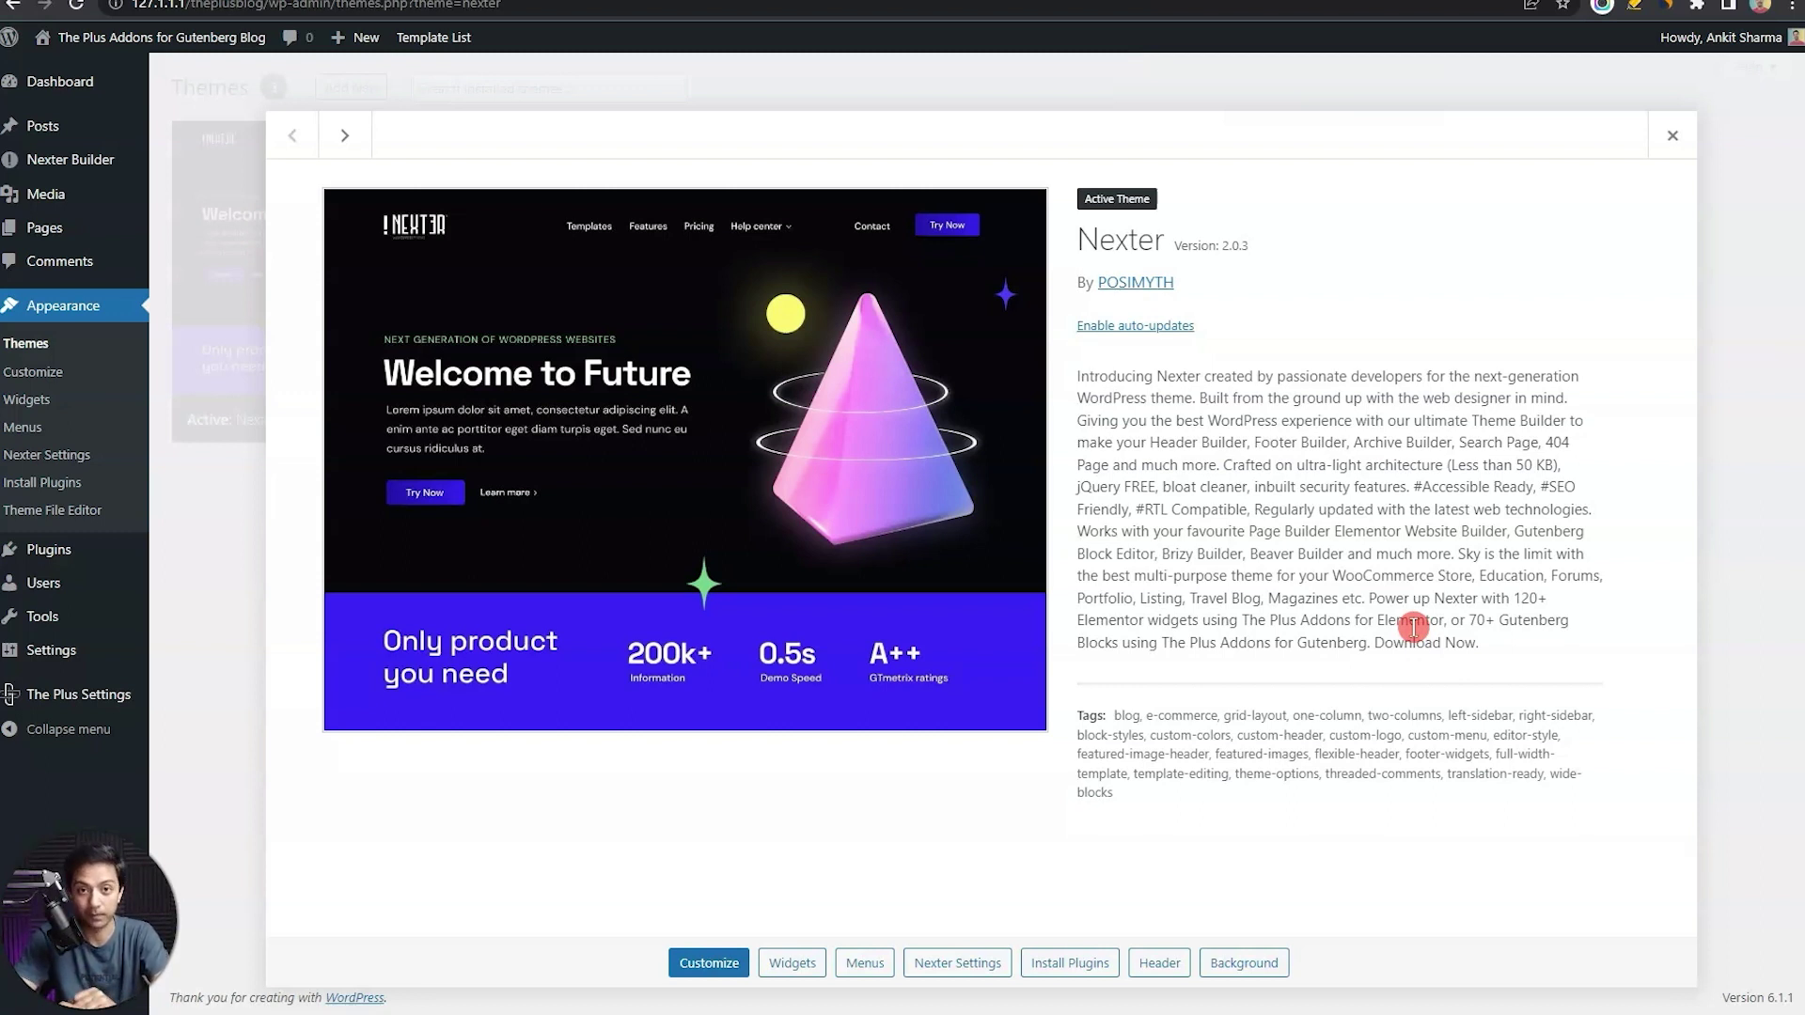
click(1190, 516)
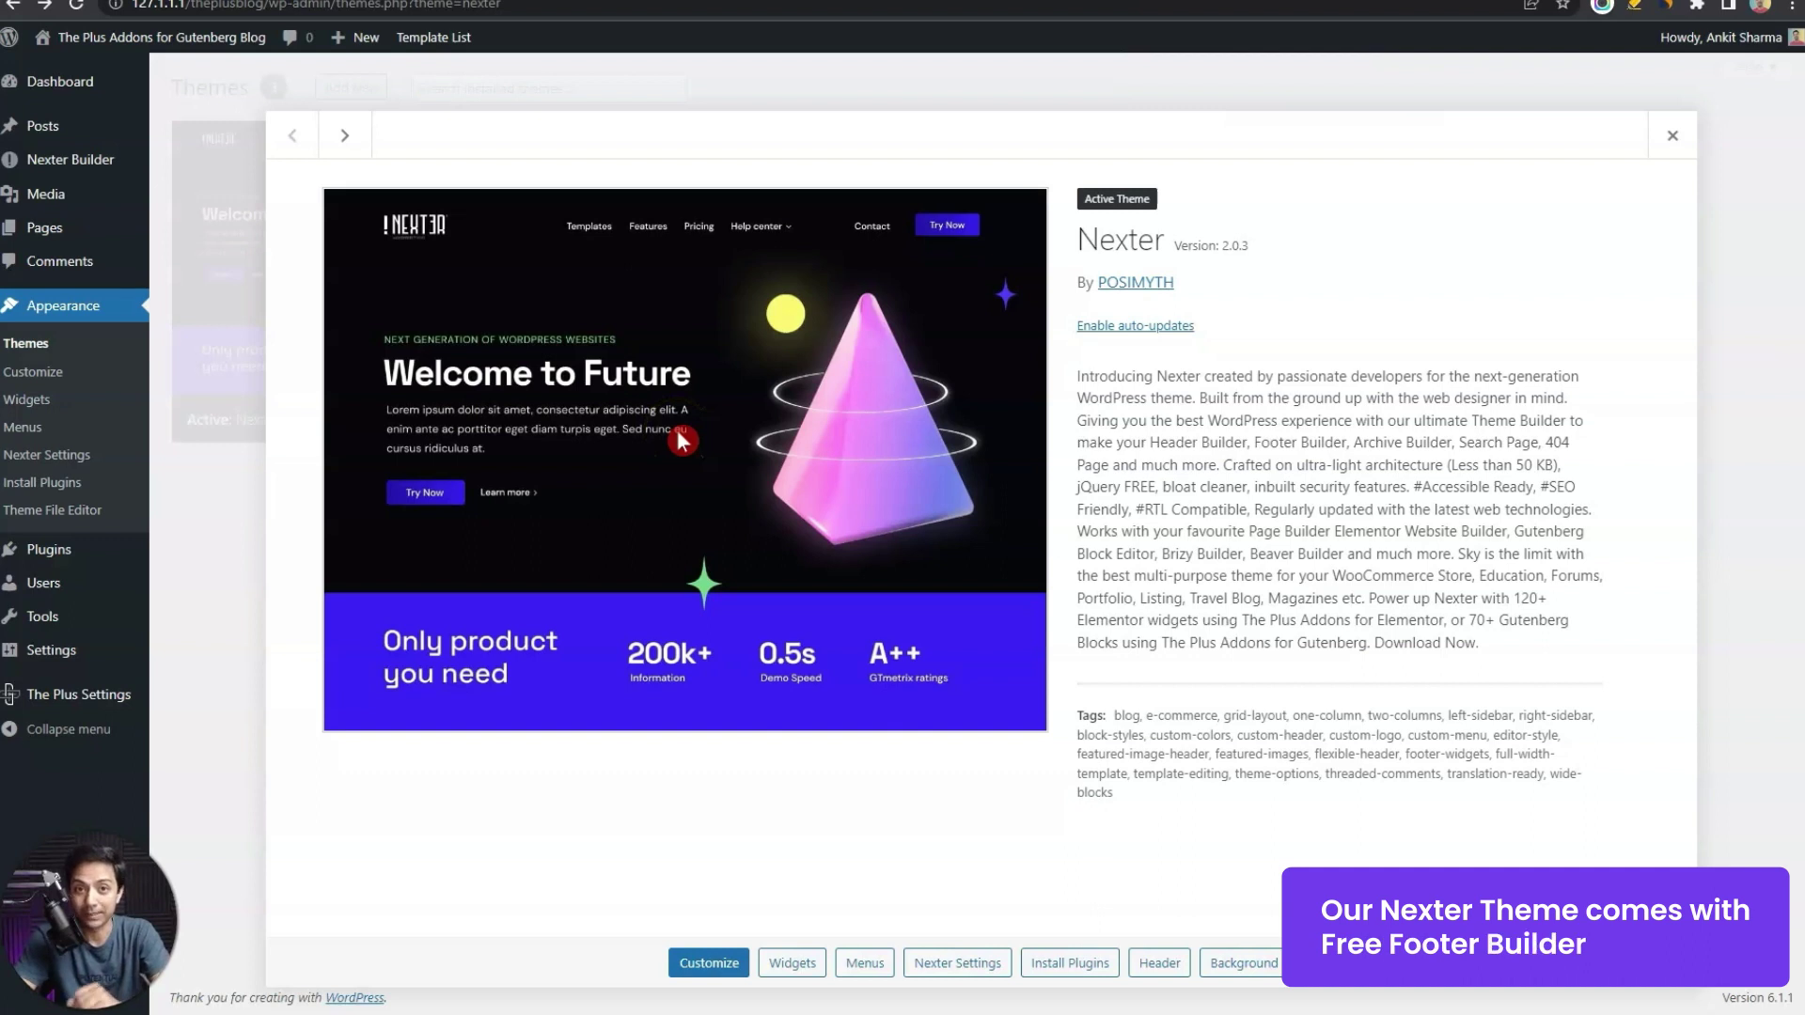
Create a new Nexter Builder template titled "Custom footer"
click(85, 159)
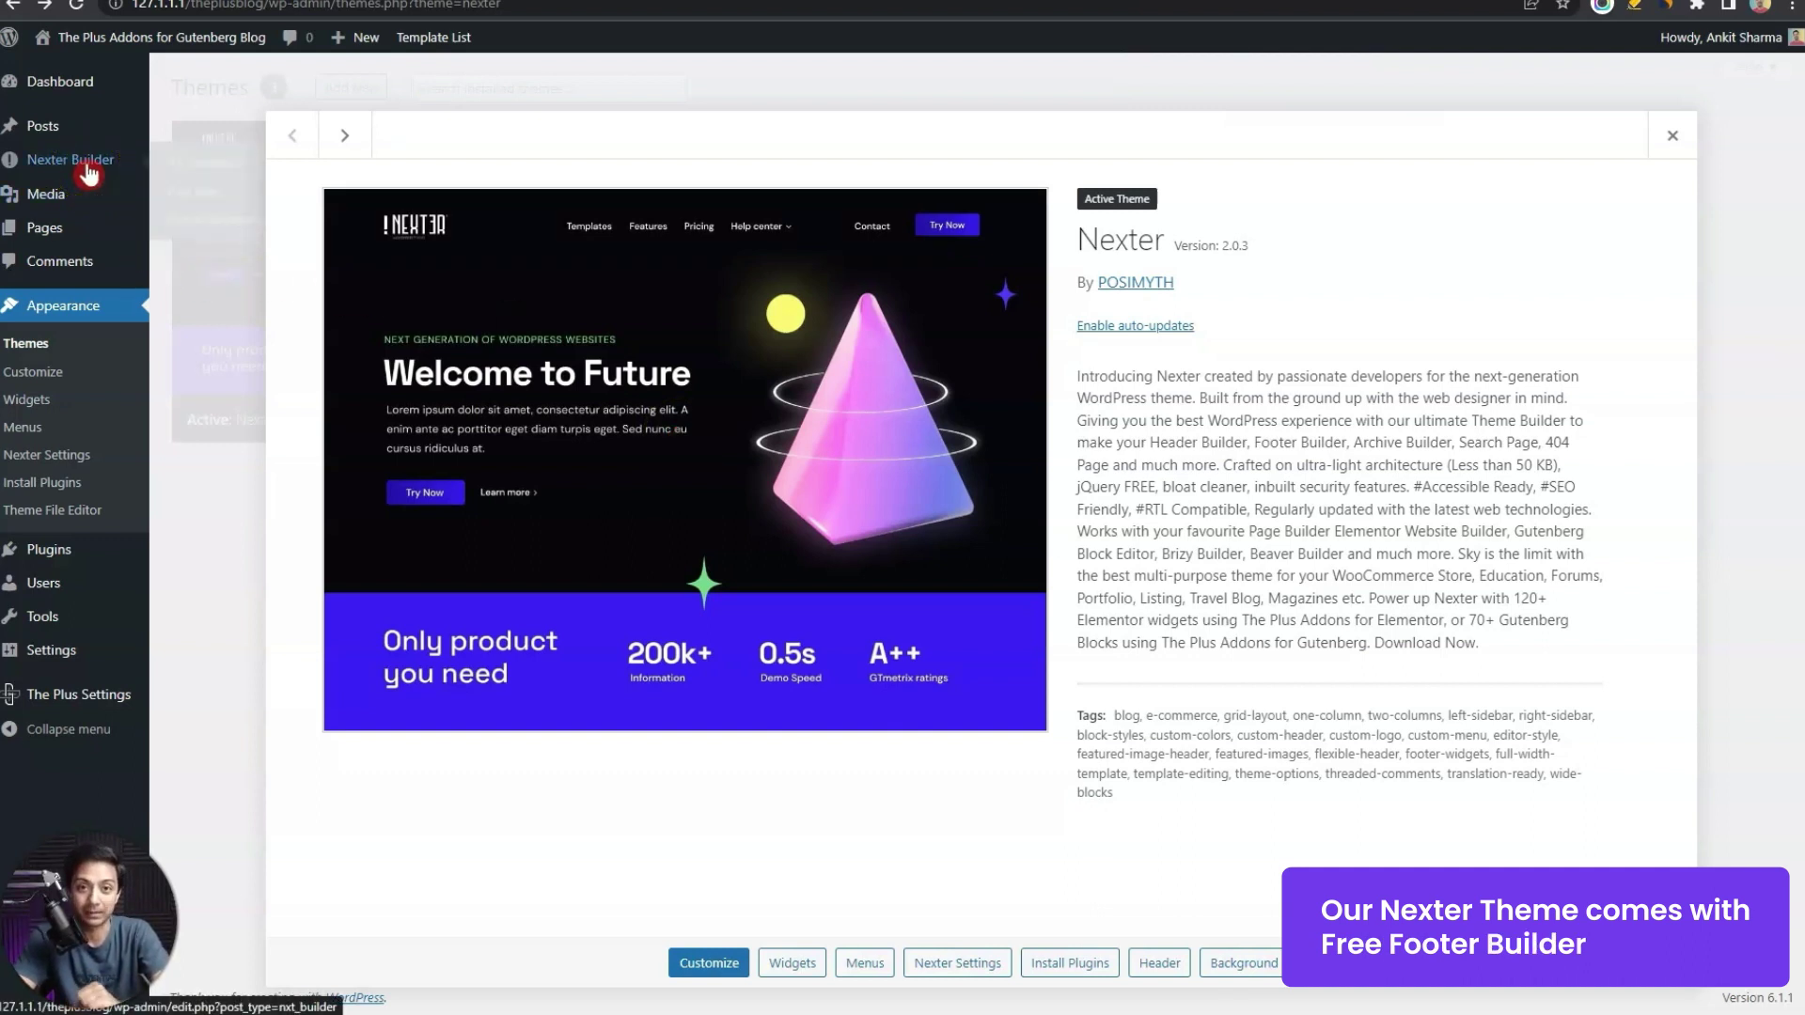
click(53, 160)
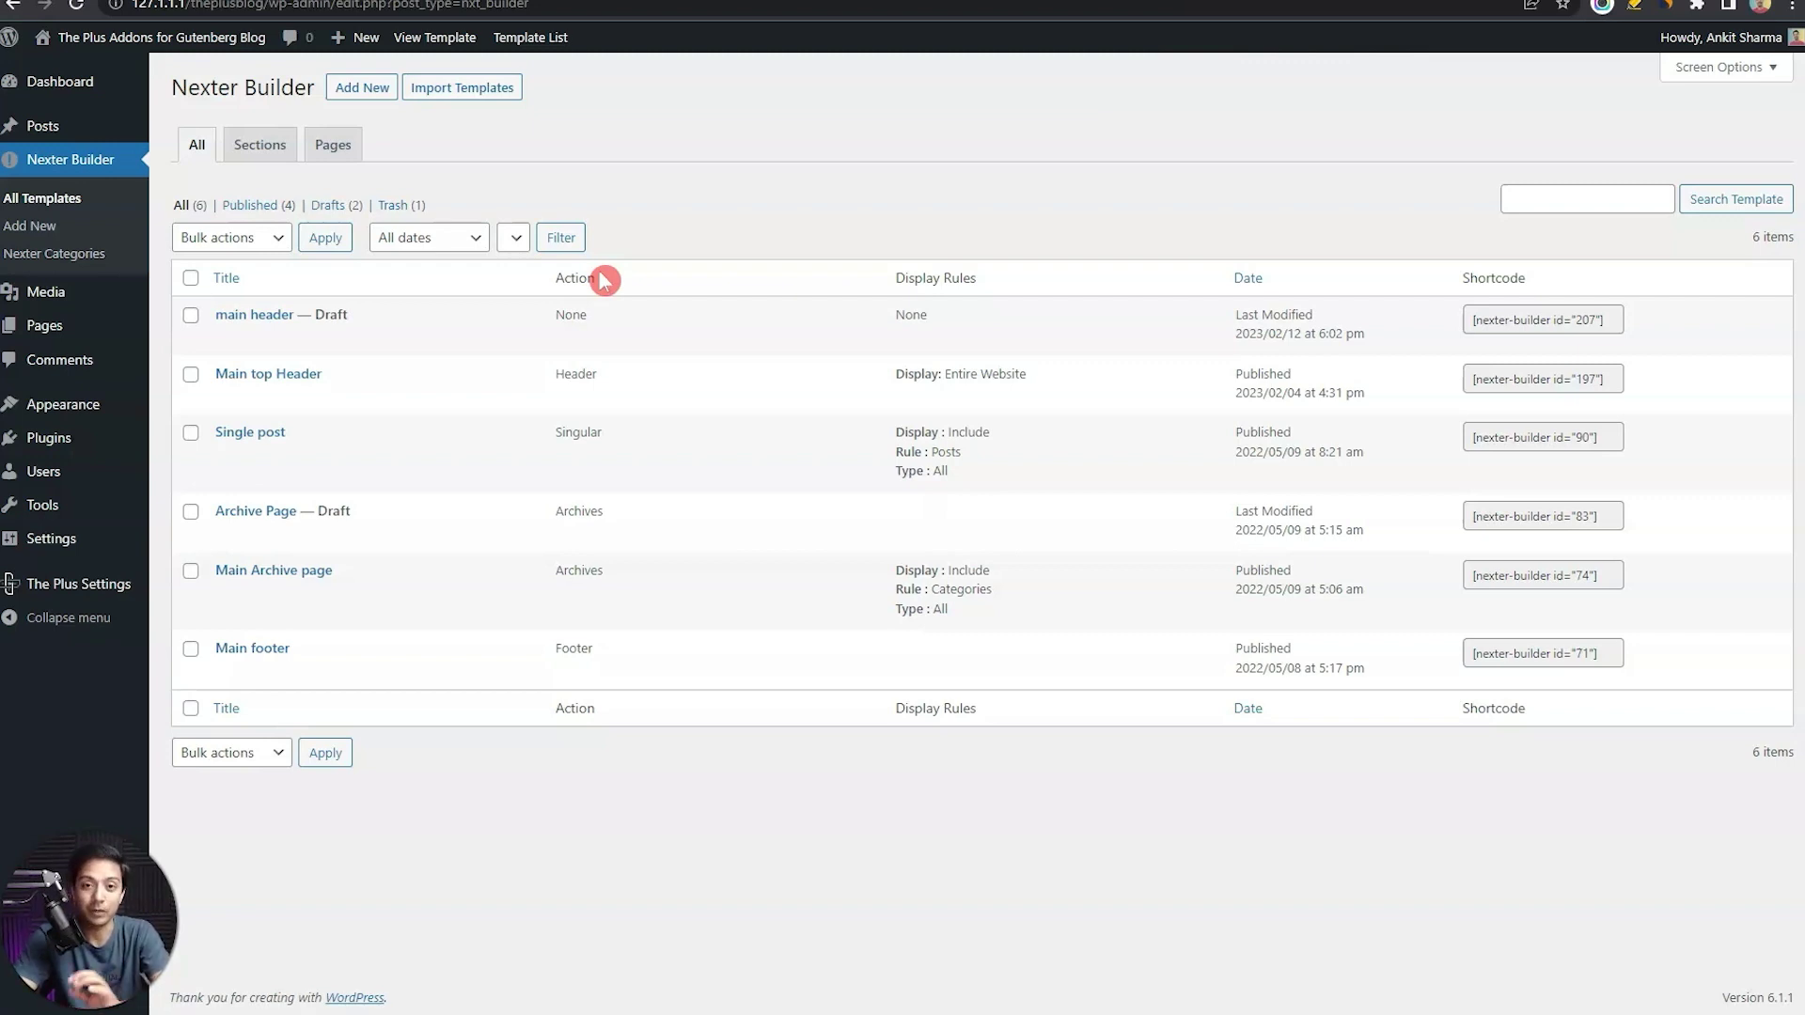
click(365, 92)
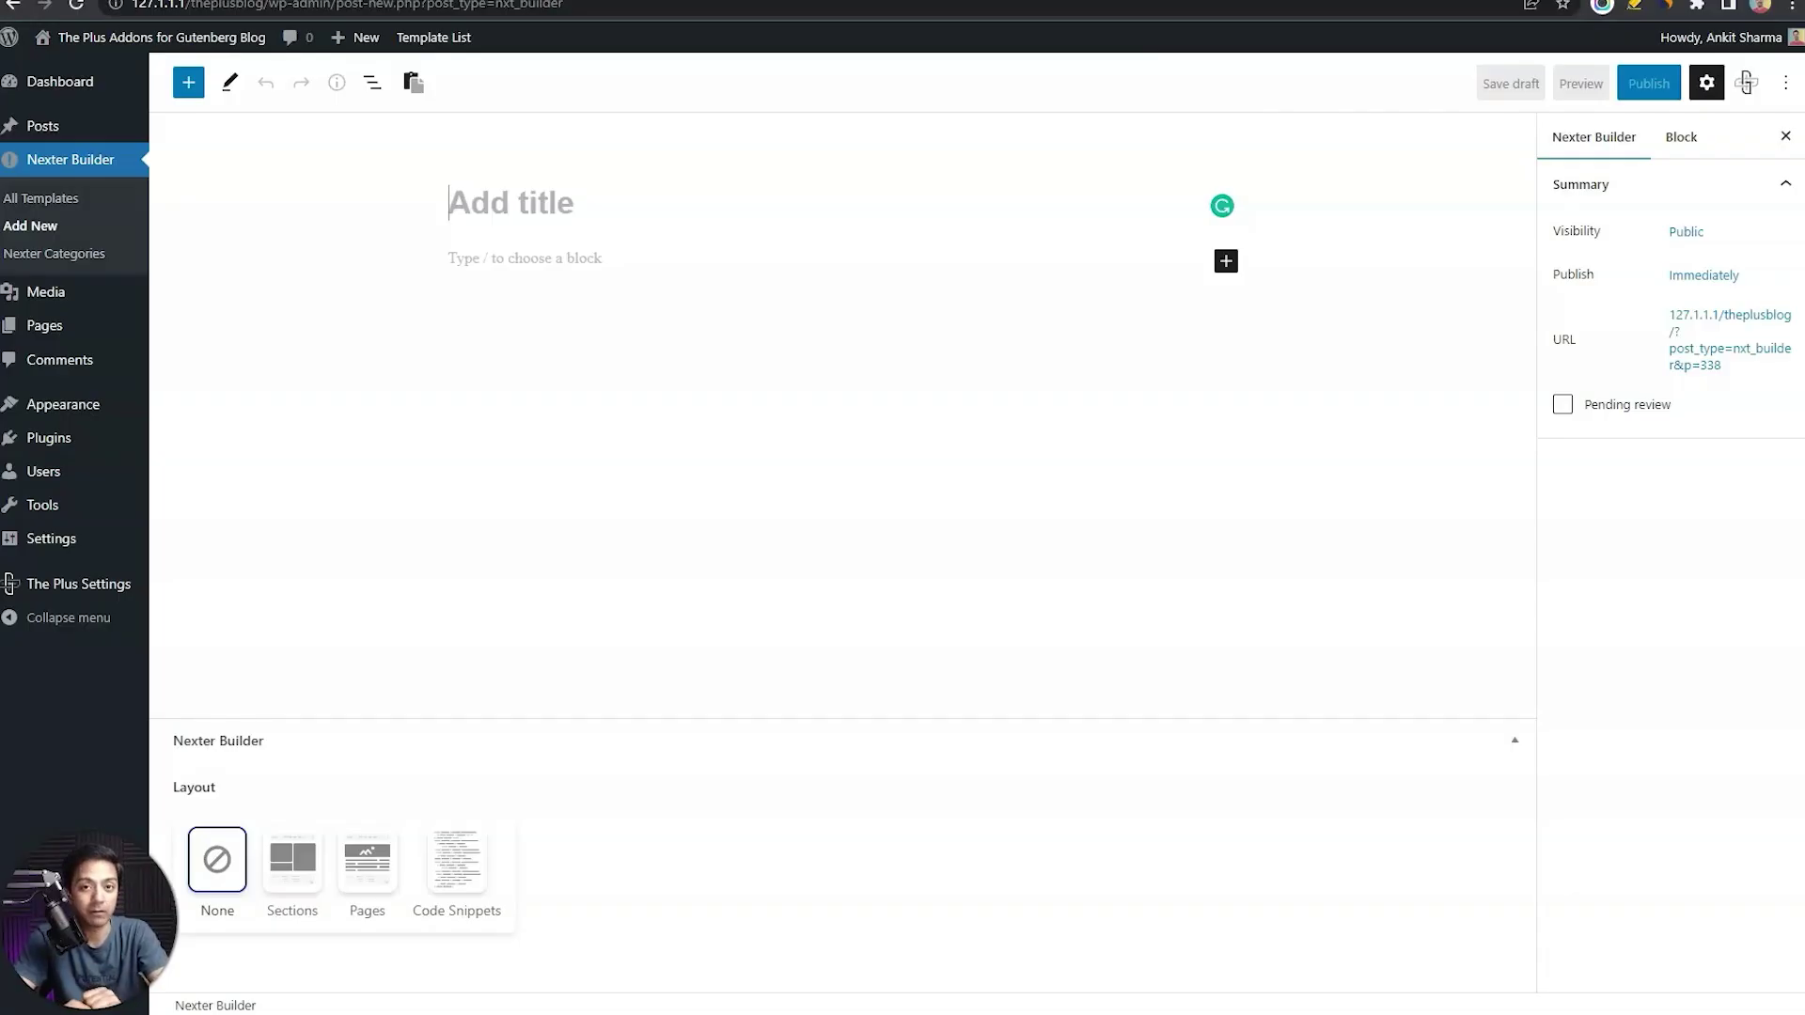
text(Custom footer)
click(831, 310)
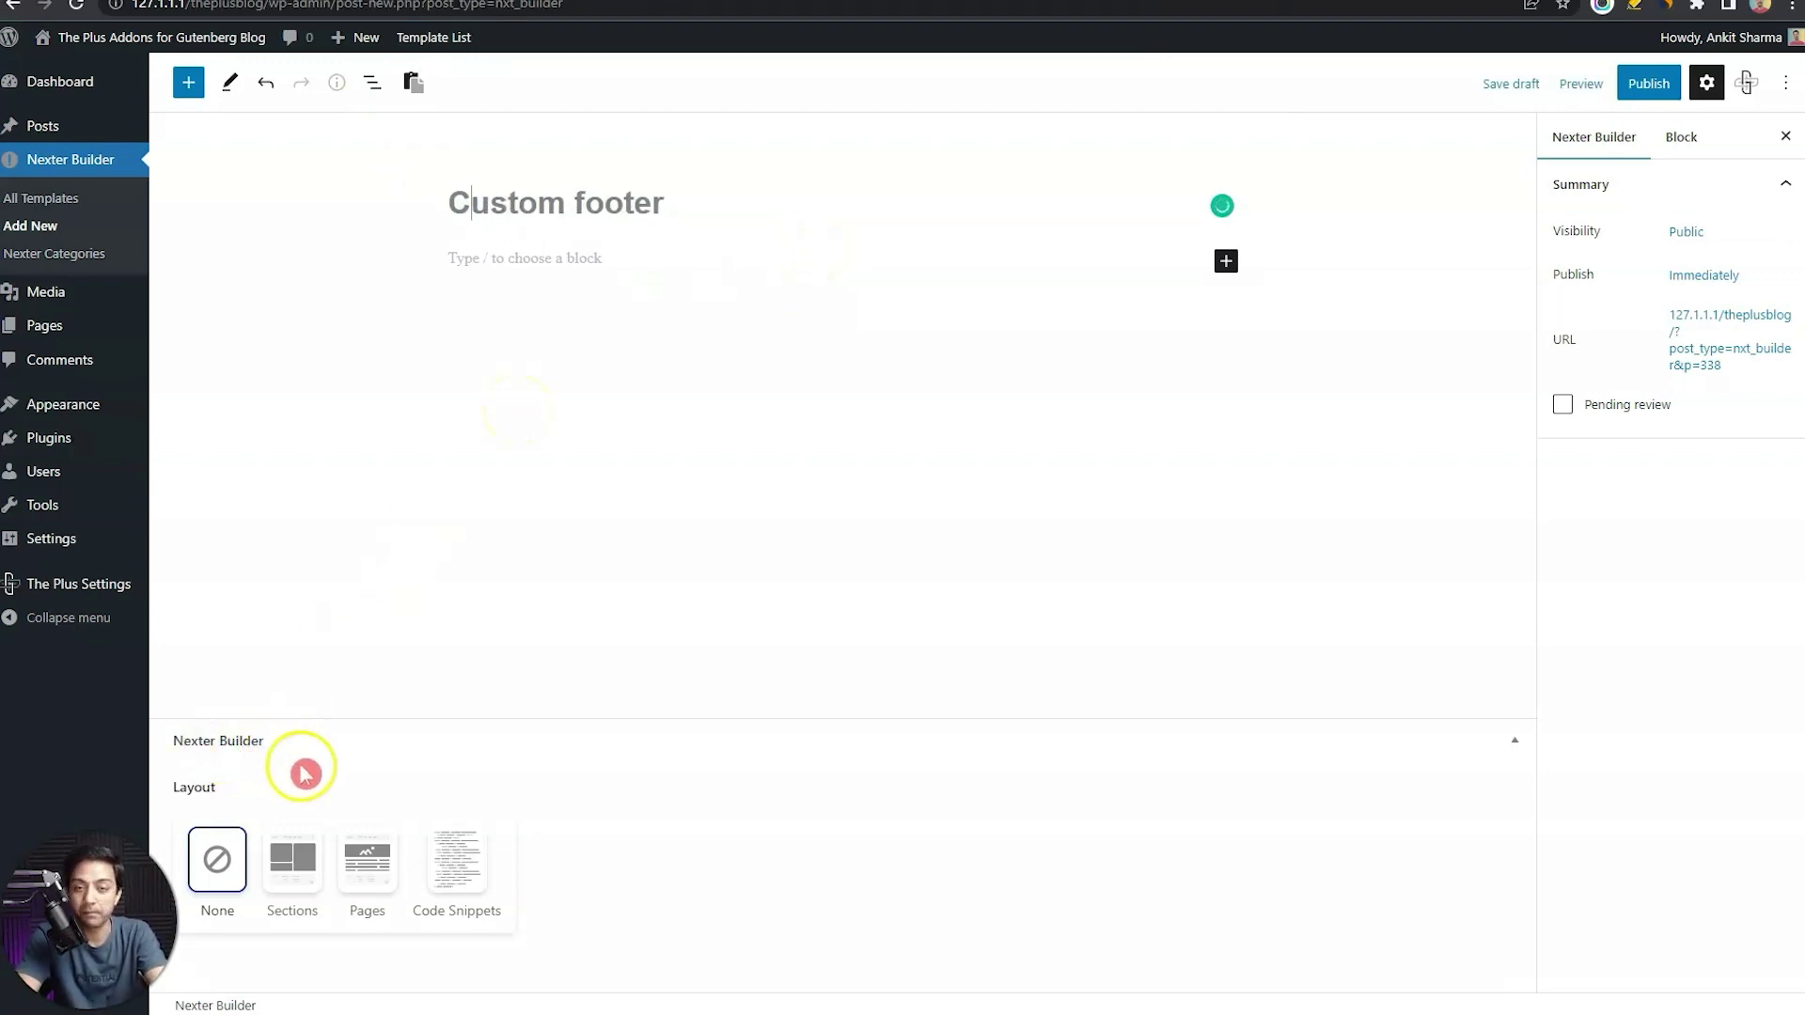
Set the template layout to Sections with the Footer section type and the Normal footer style
click(296, 860)
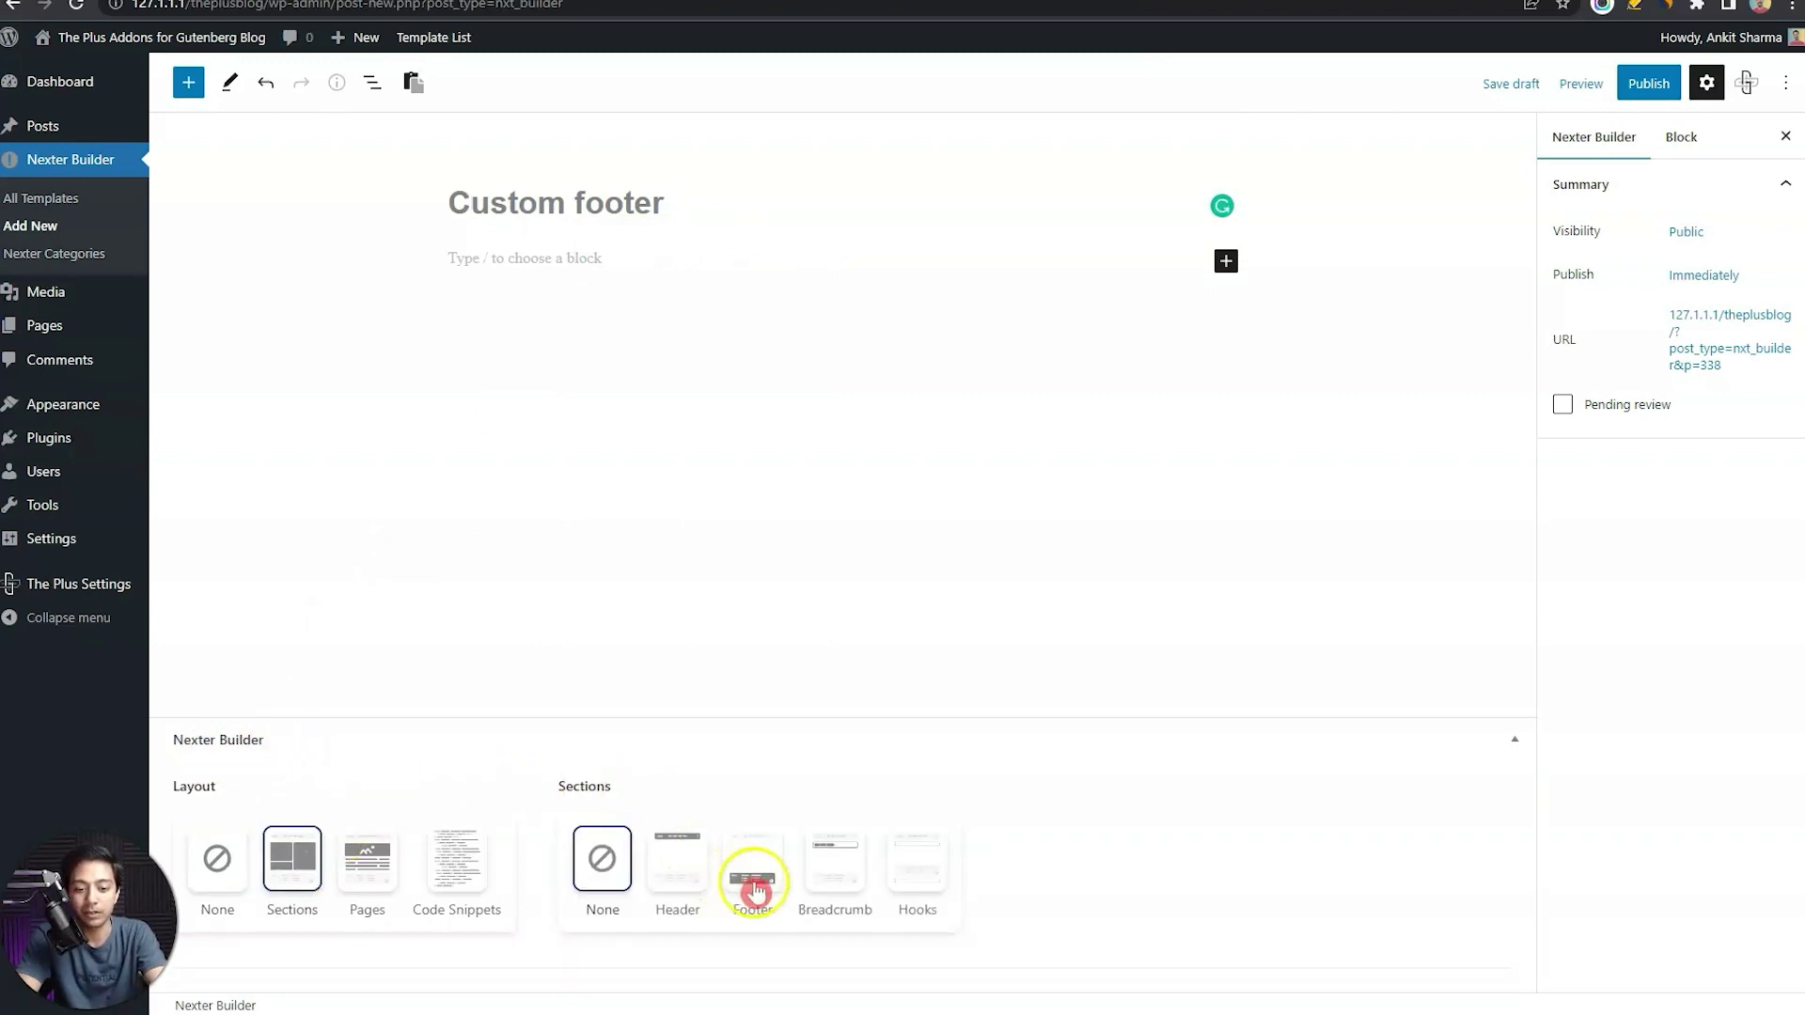
click(757, 883)
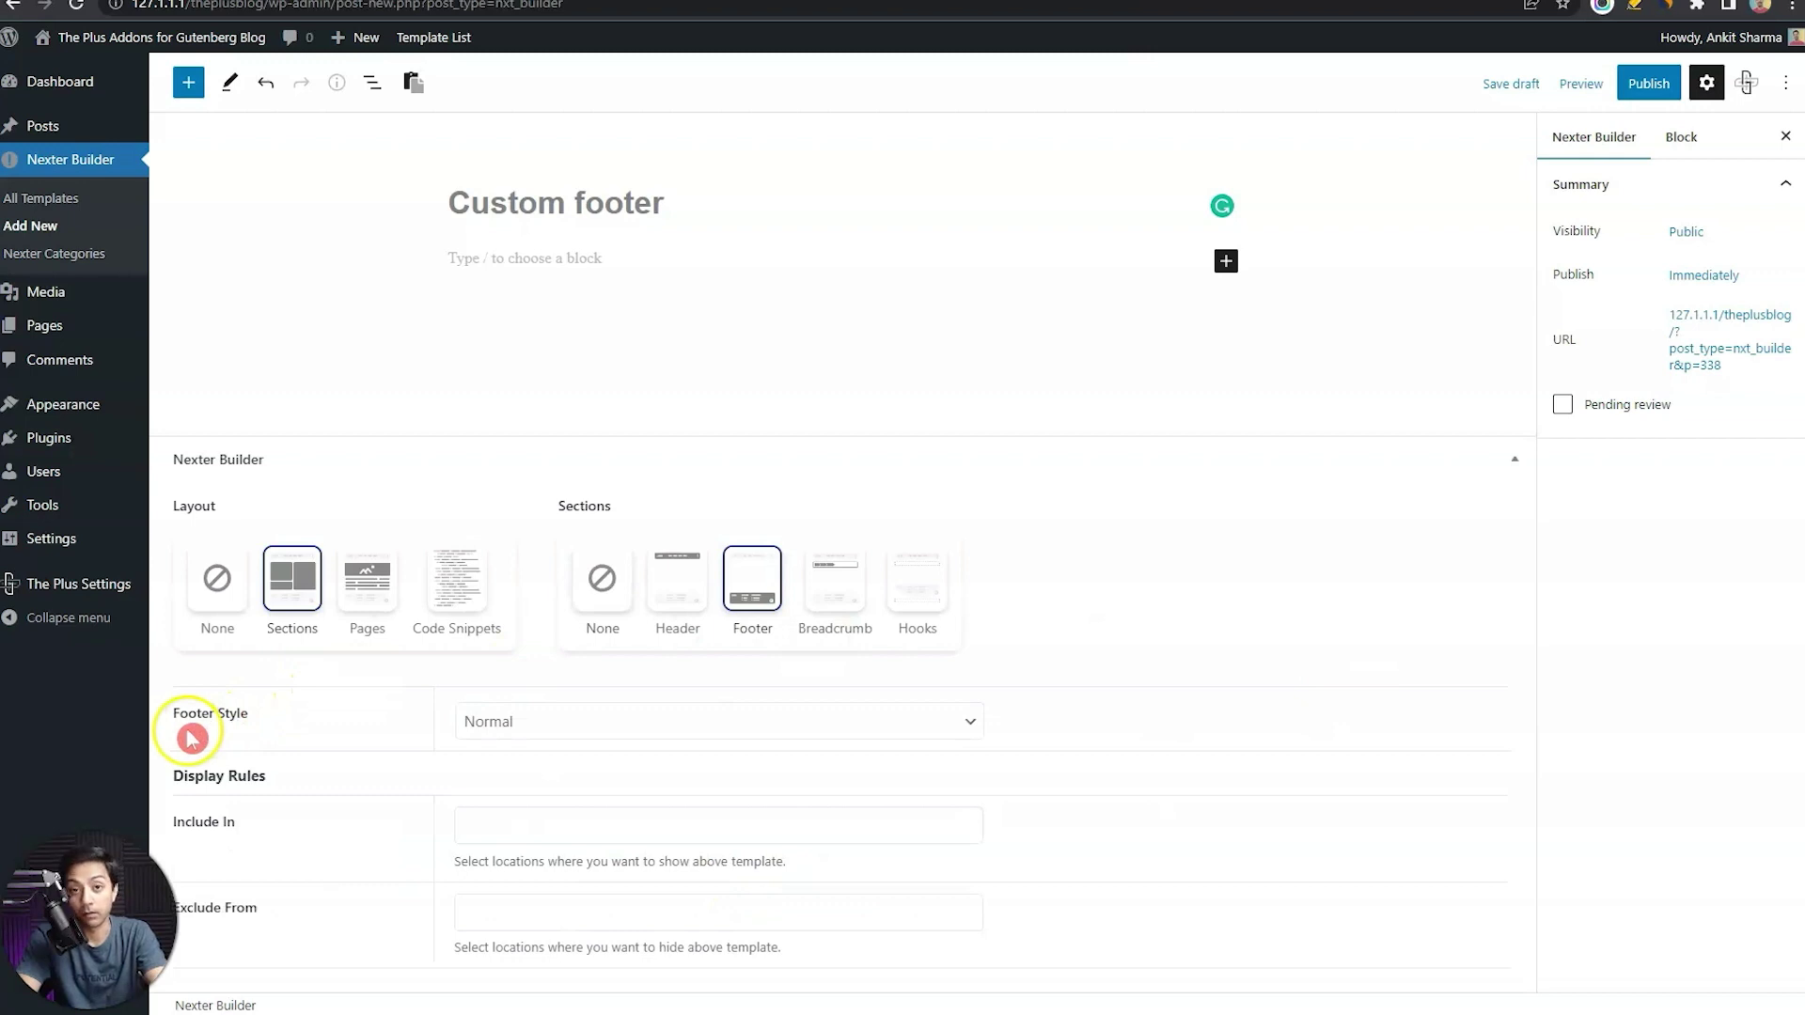
click(567, 726)
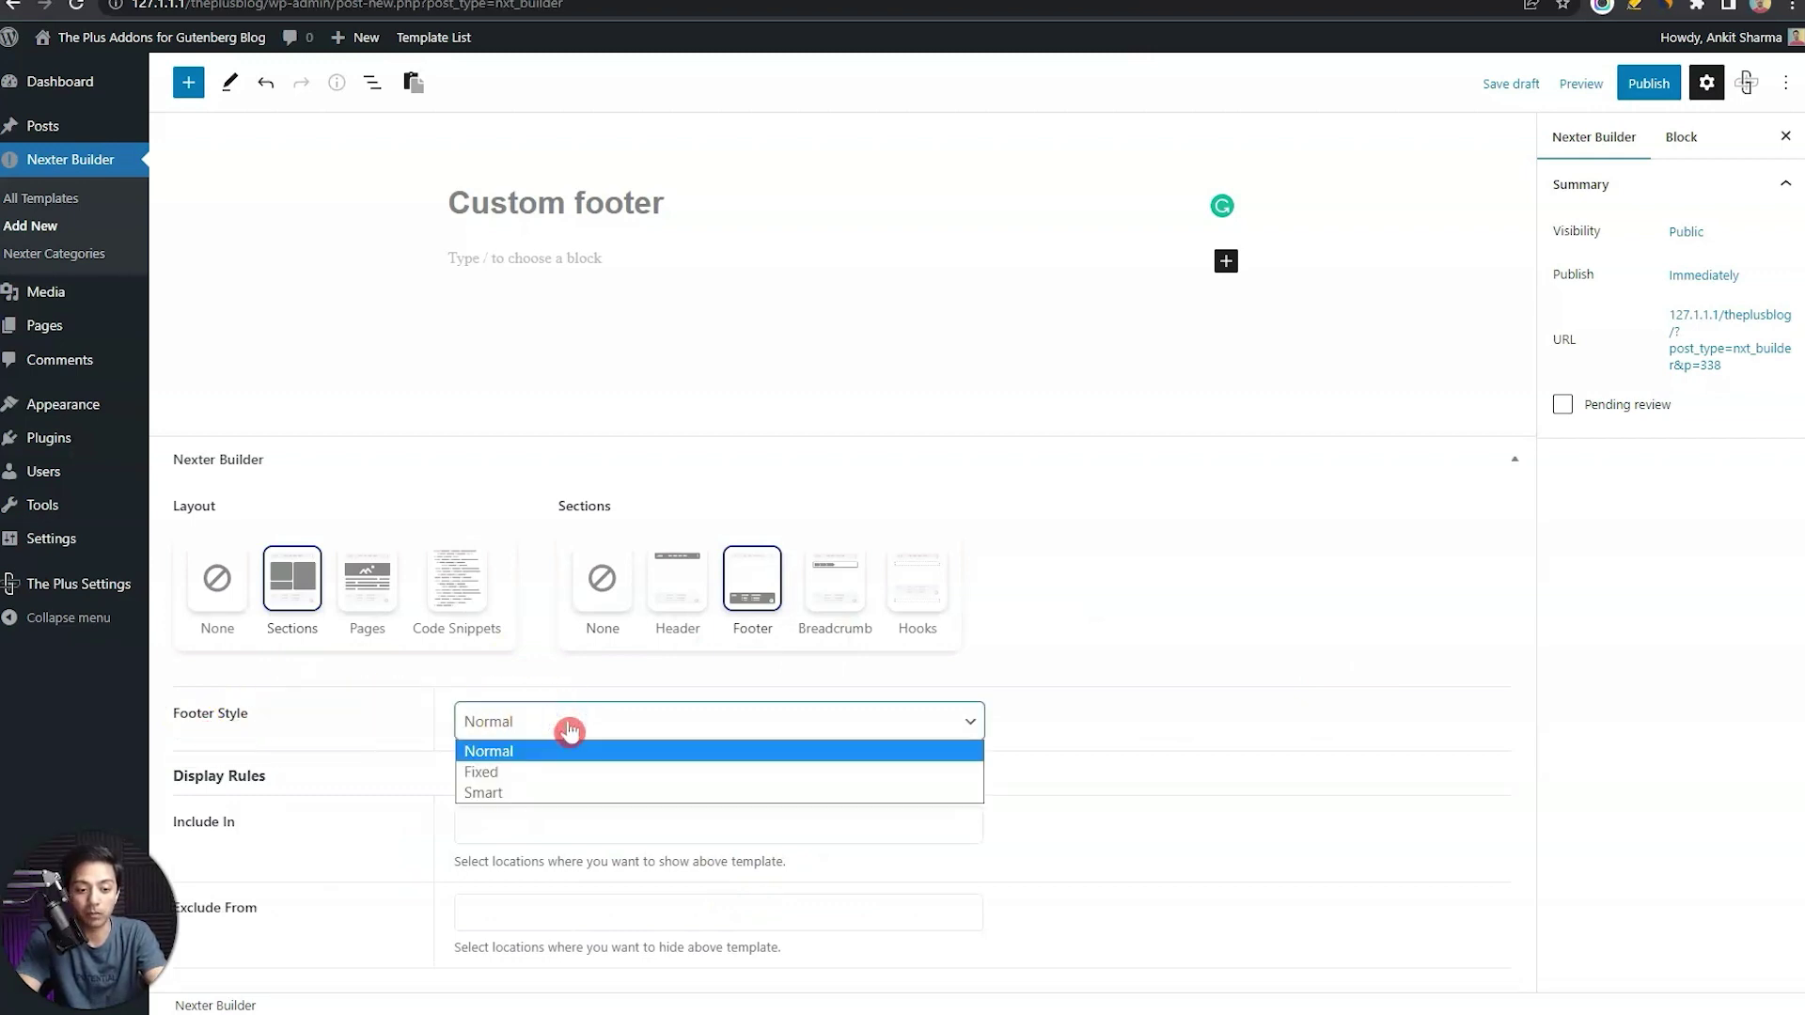
click(529, 751)
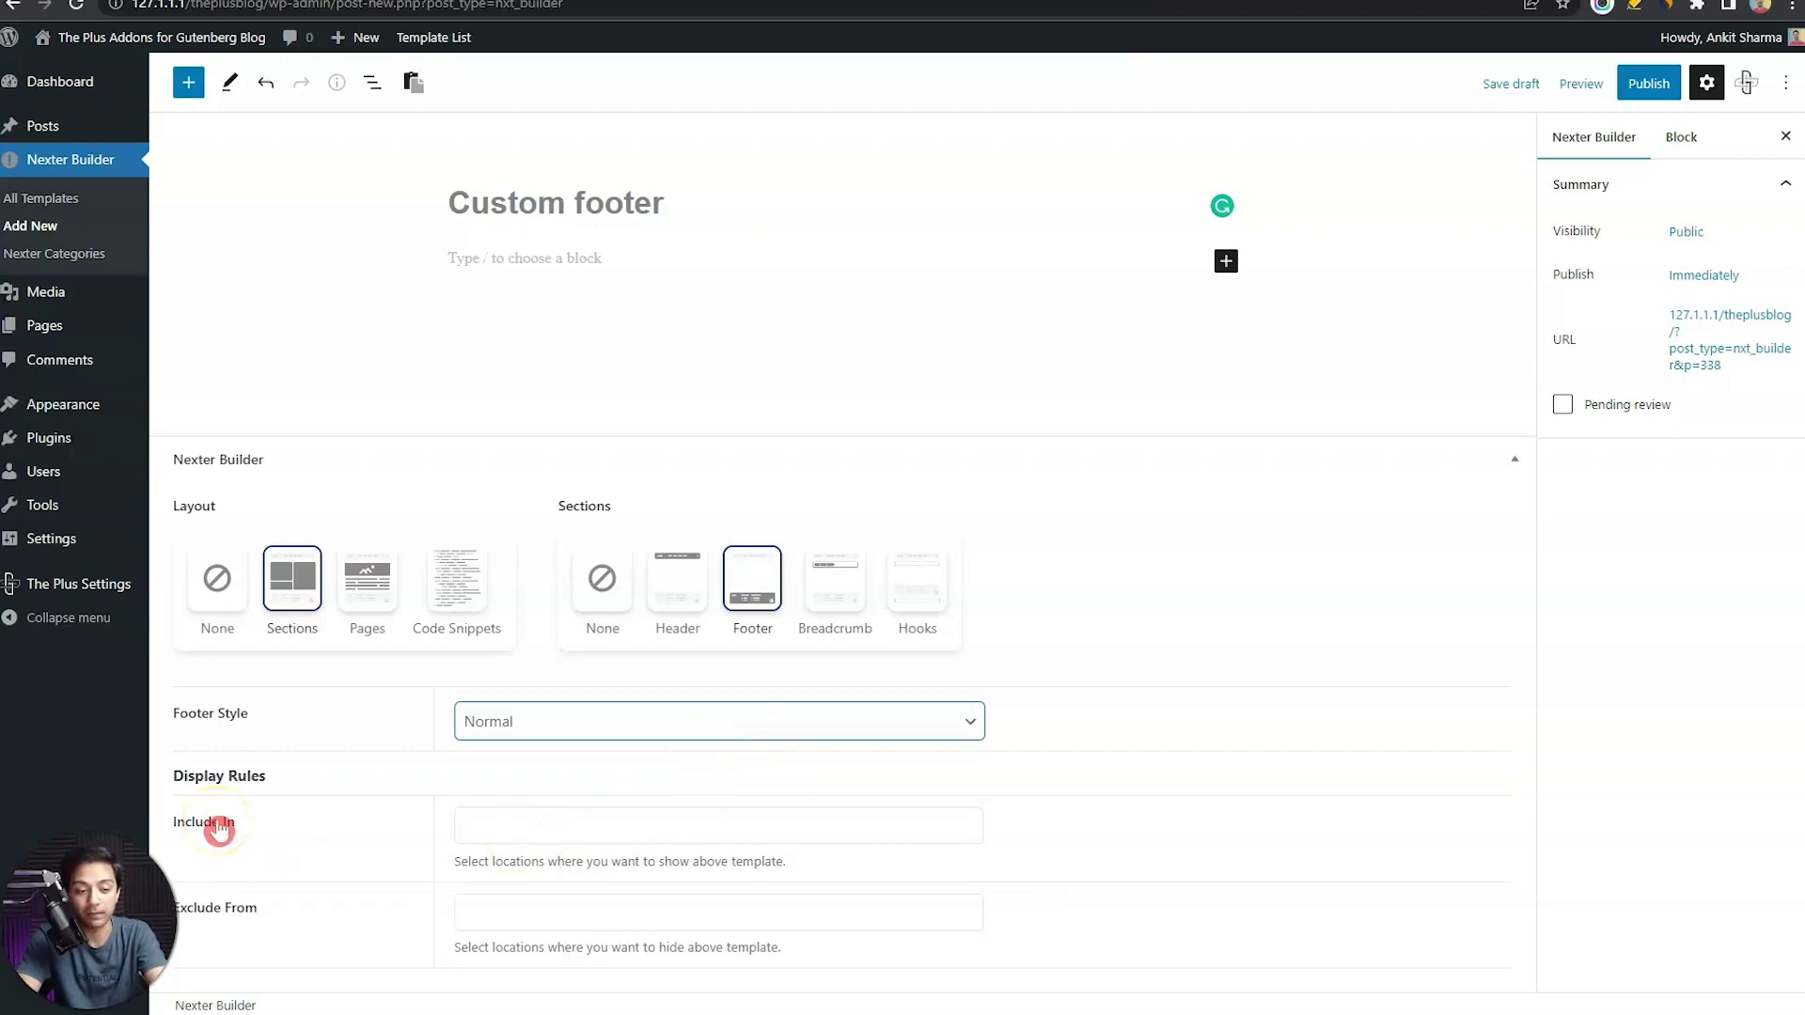
Set the footer template's Include In display rule to Entire Website
click(533, 827)
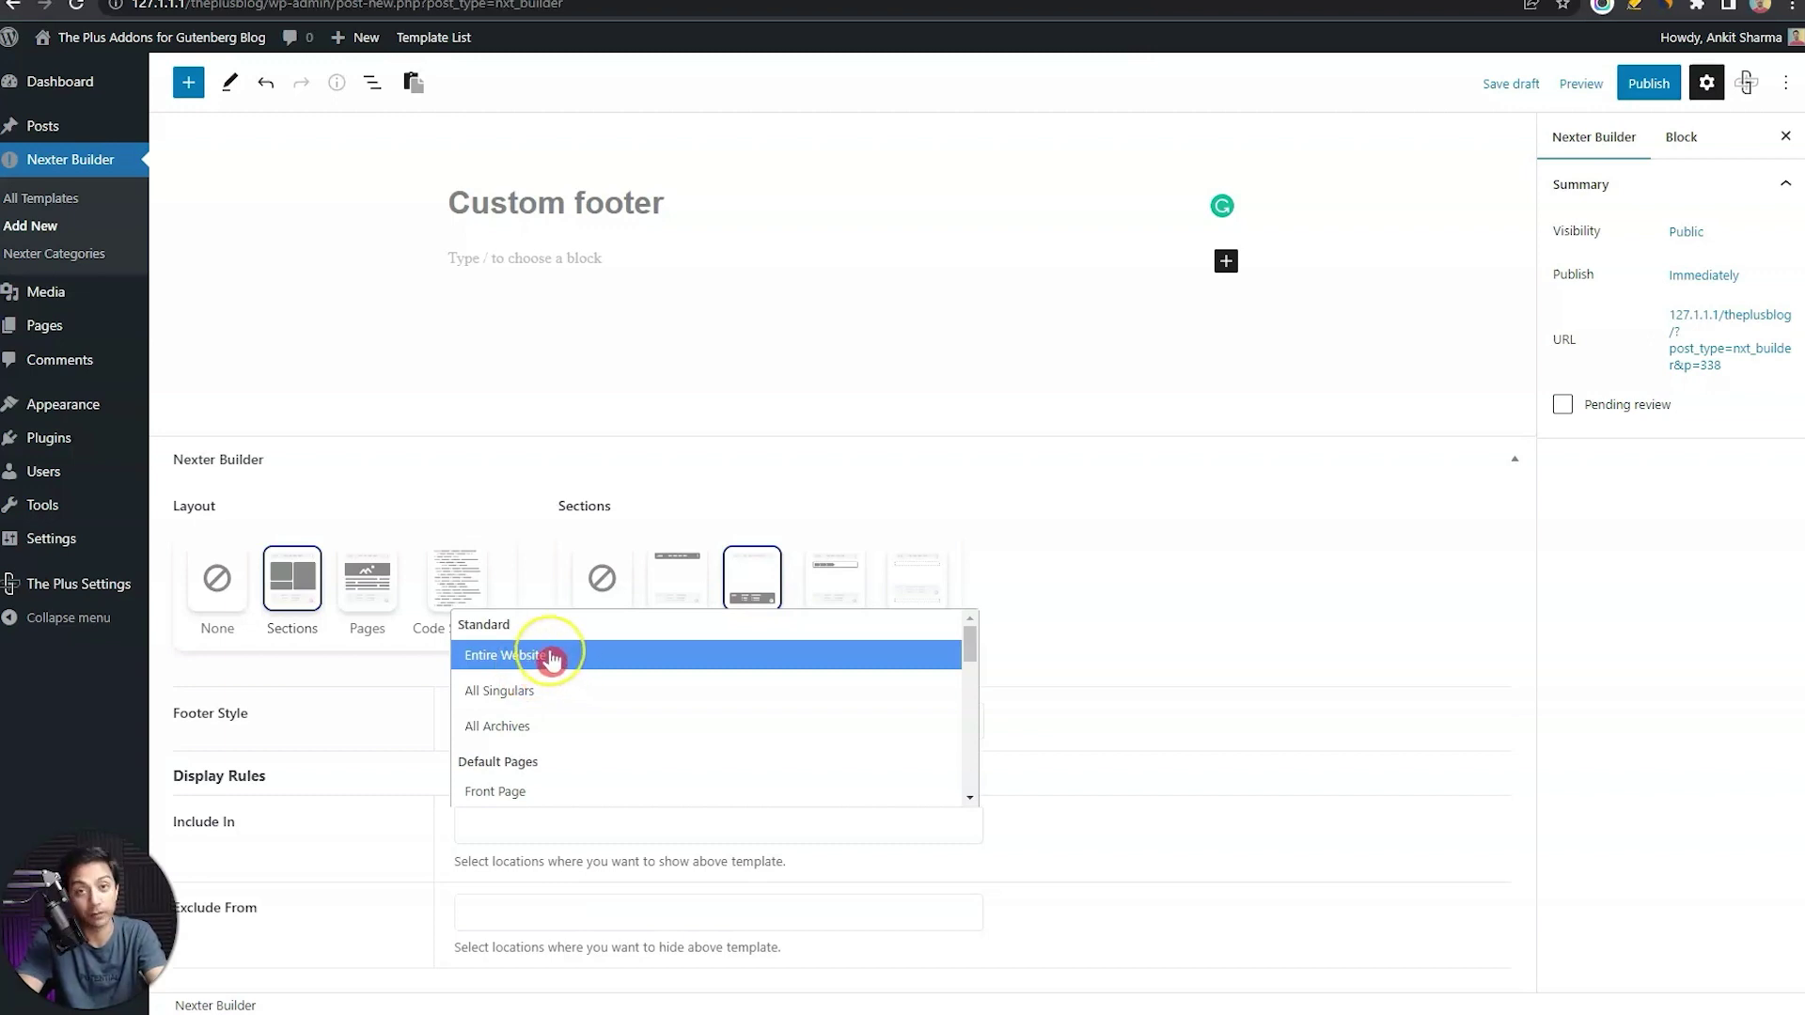
scroll(549, 662, down, 2)
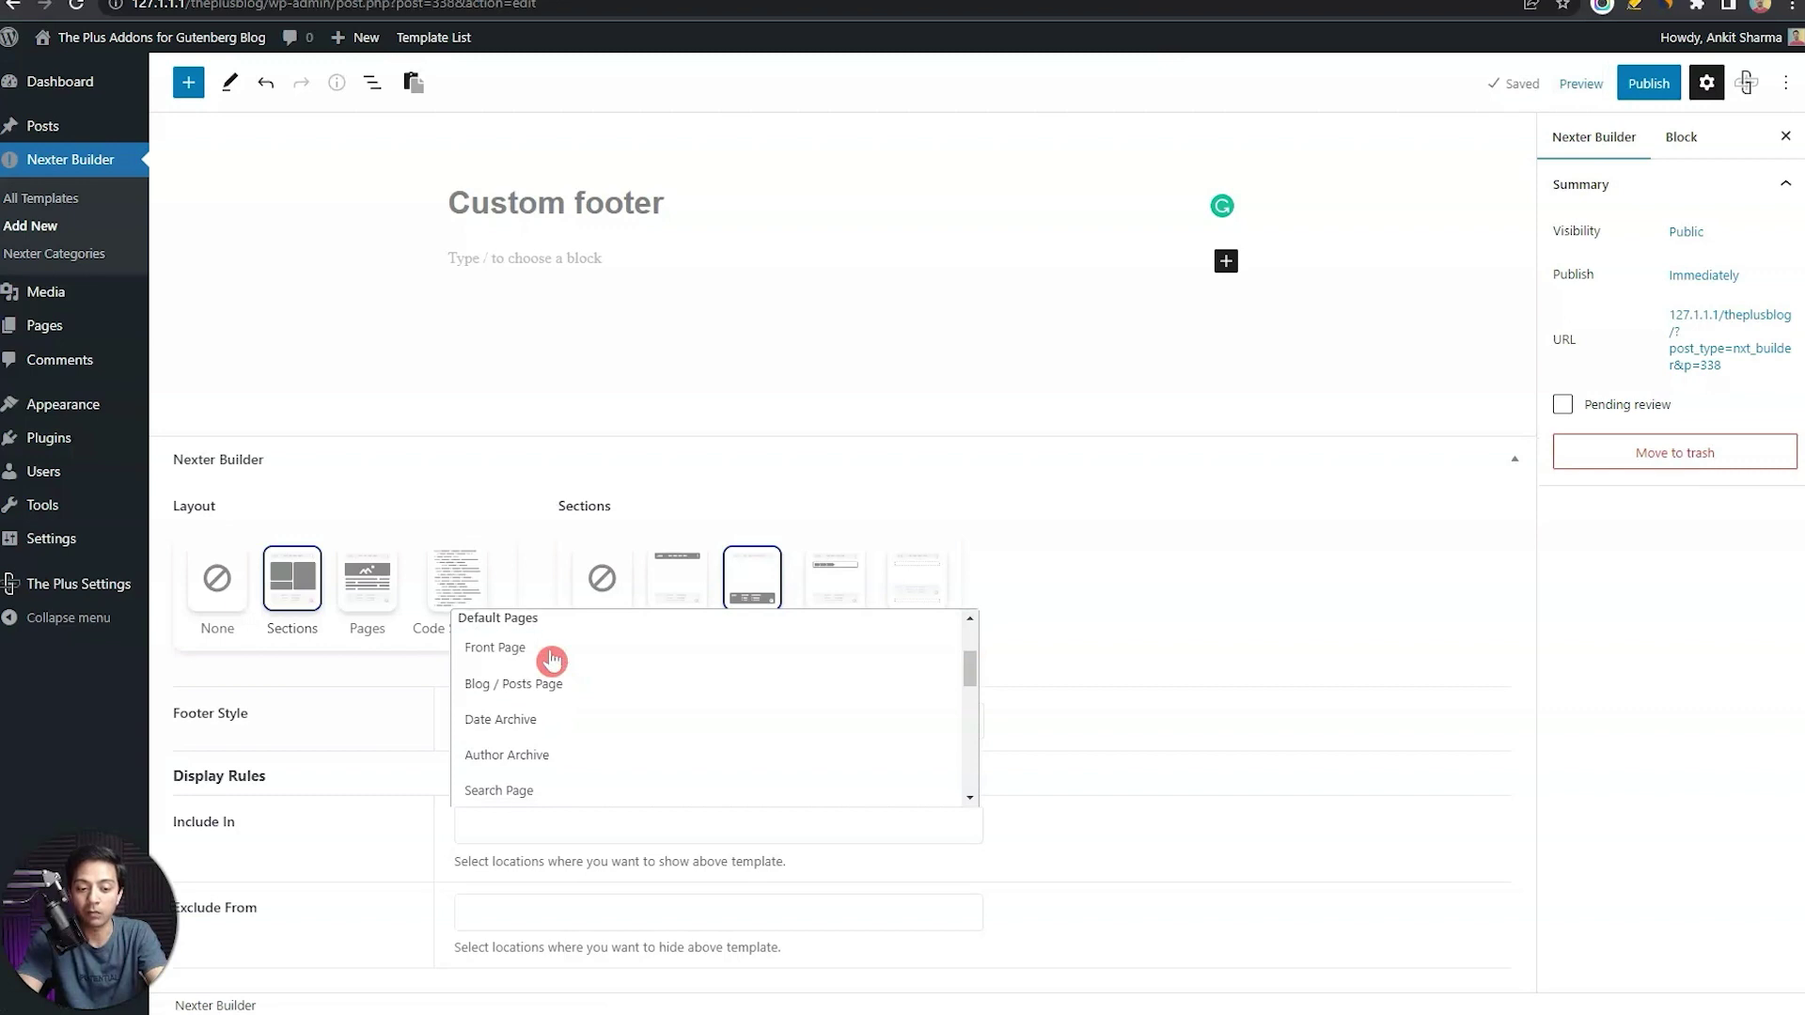
scroll(561, 778, up, 1)
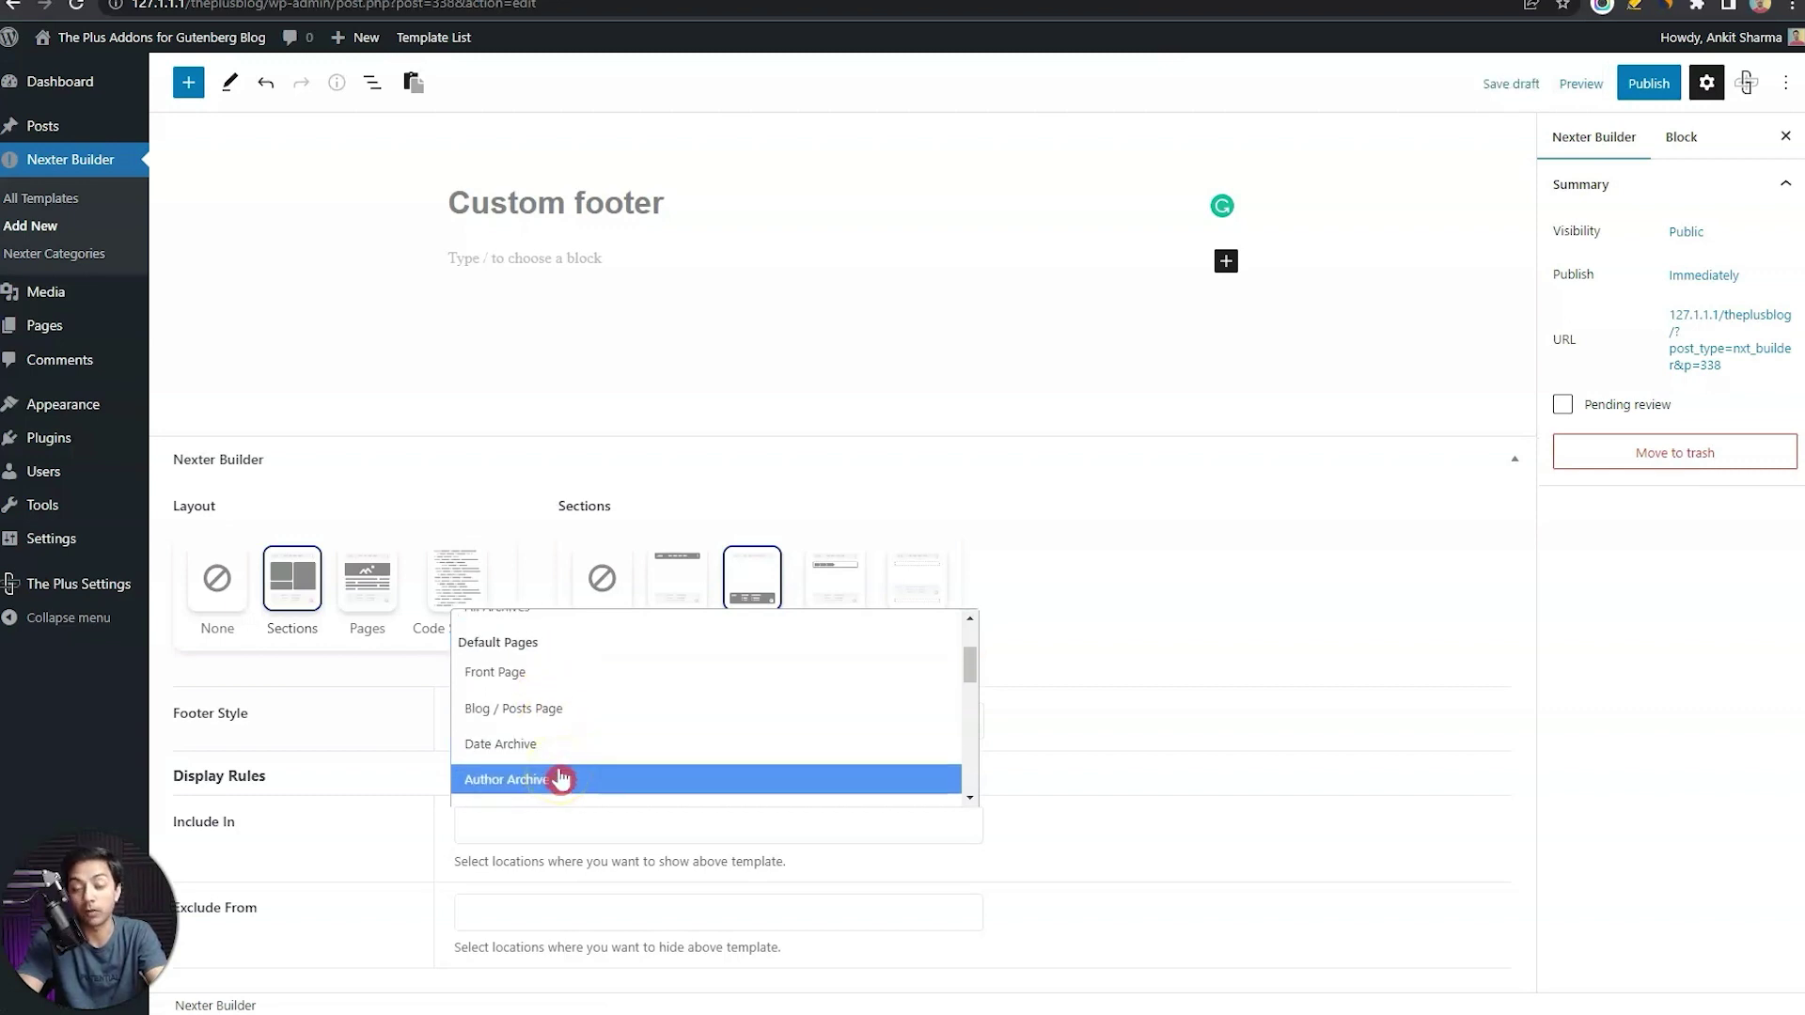
scroll(561, 778, up, 4)
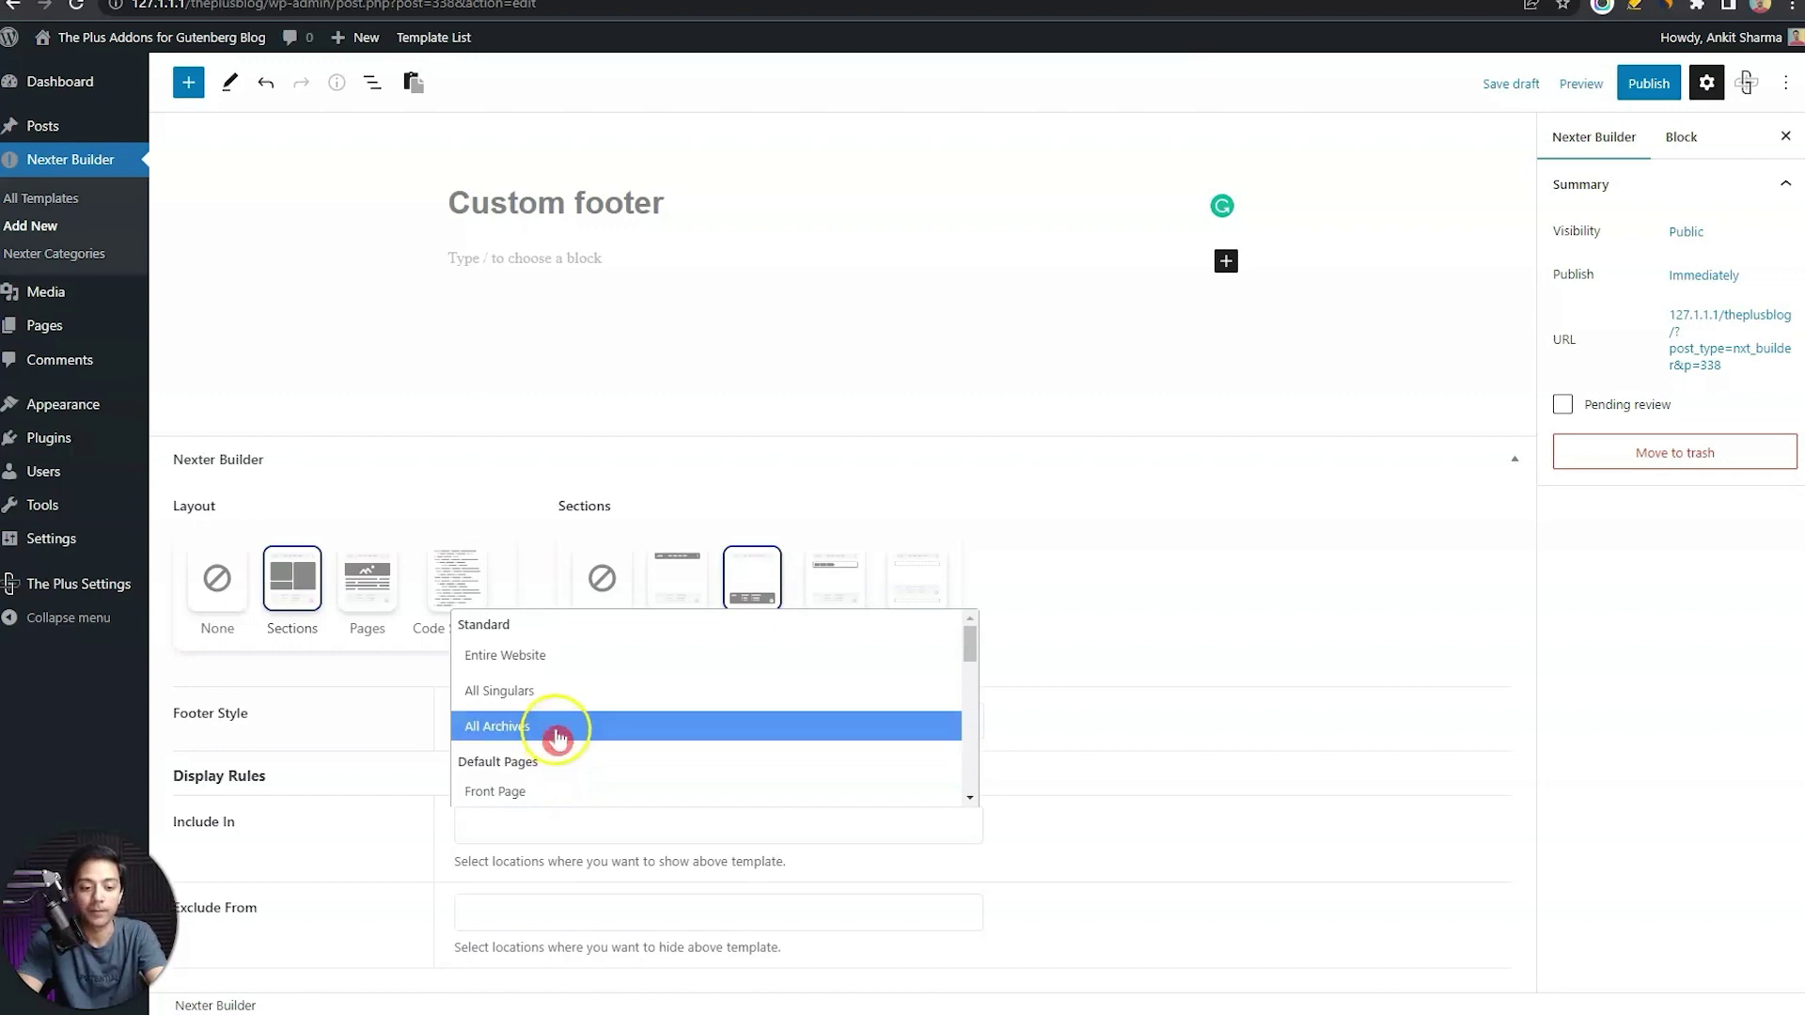
click(549, 664)
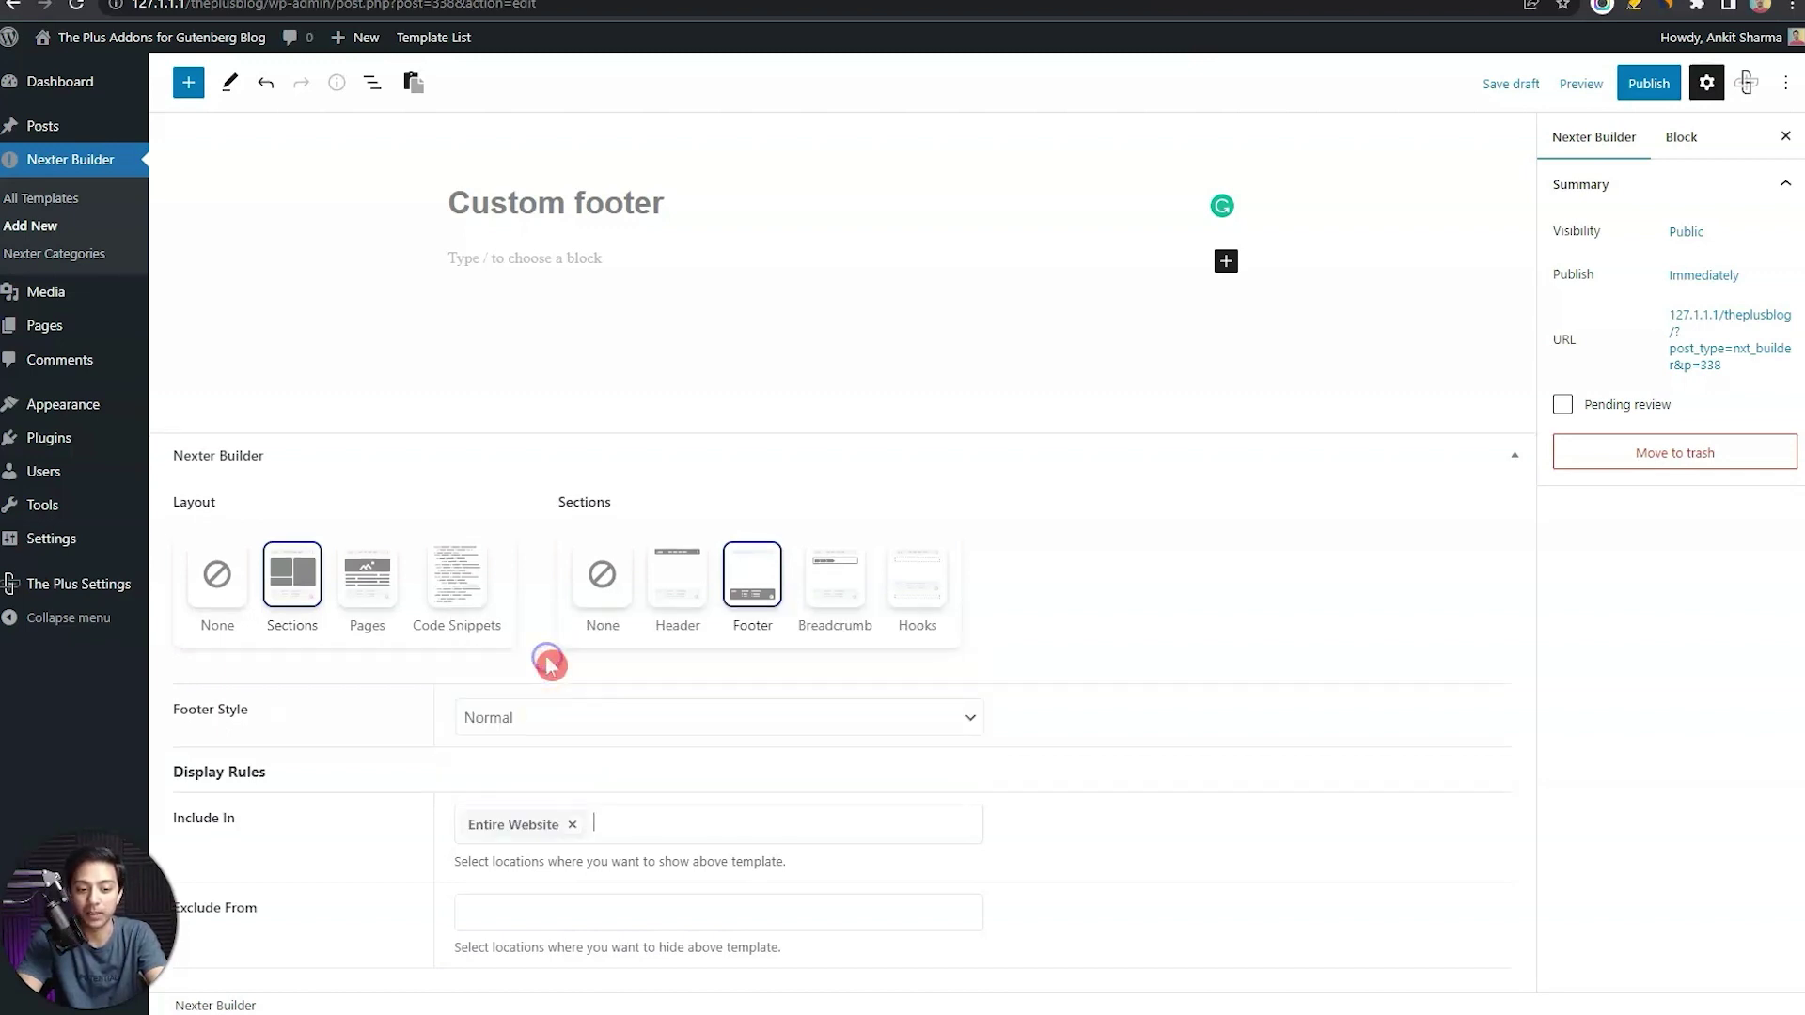
Publish the Custom footer template and open the site's front end in a new browser tab
click(1648, 82)
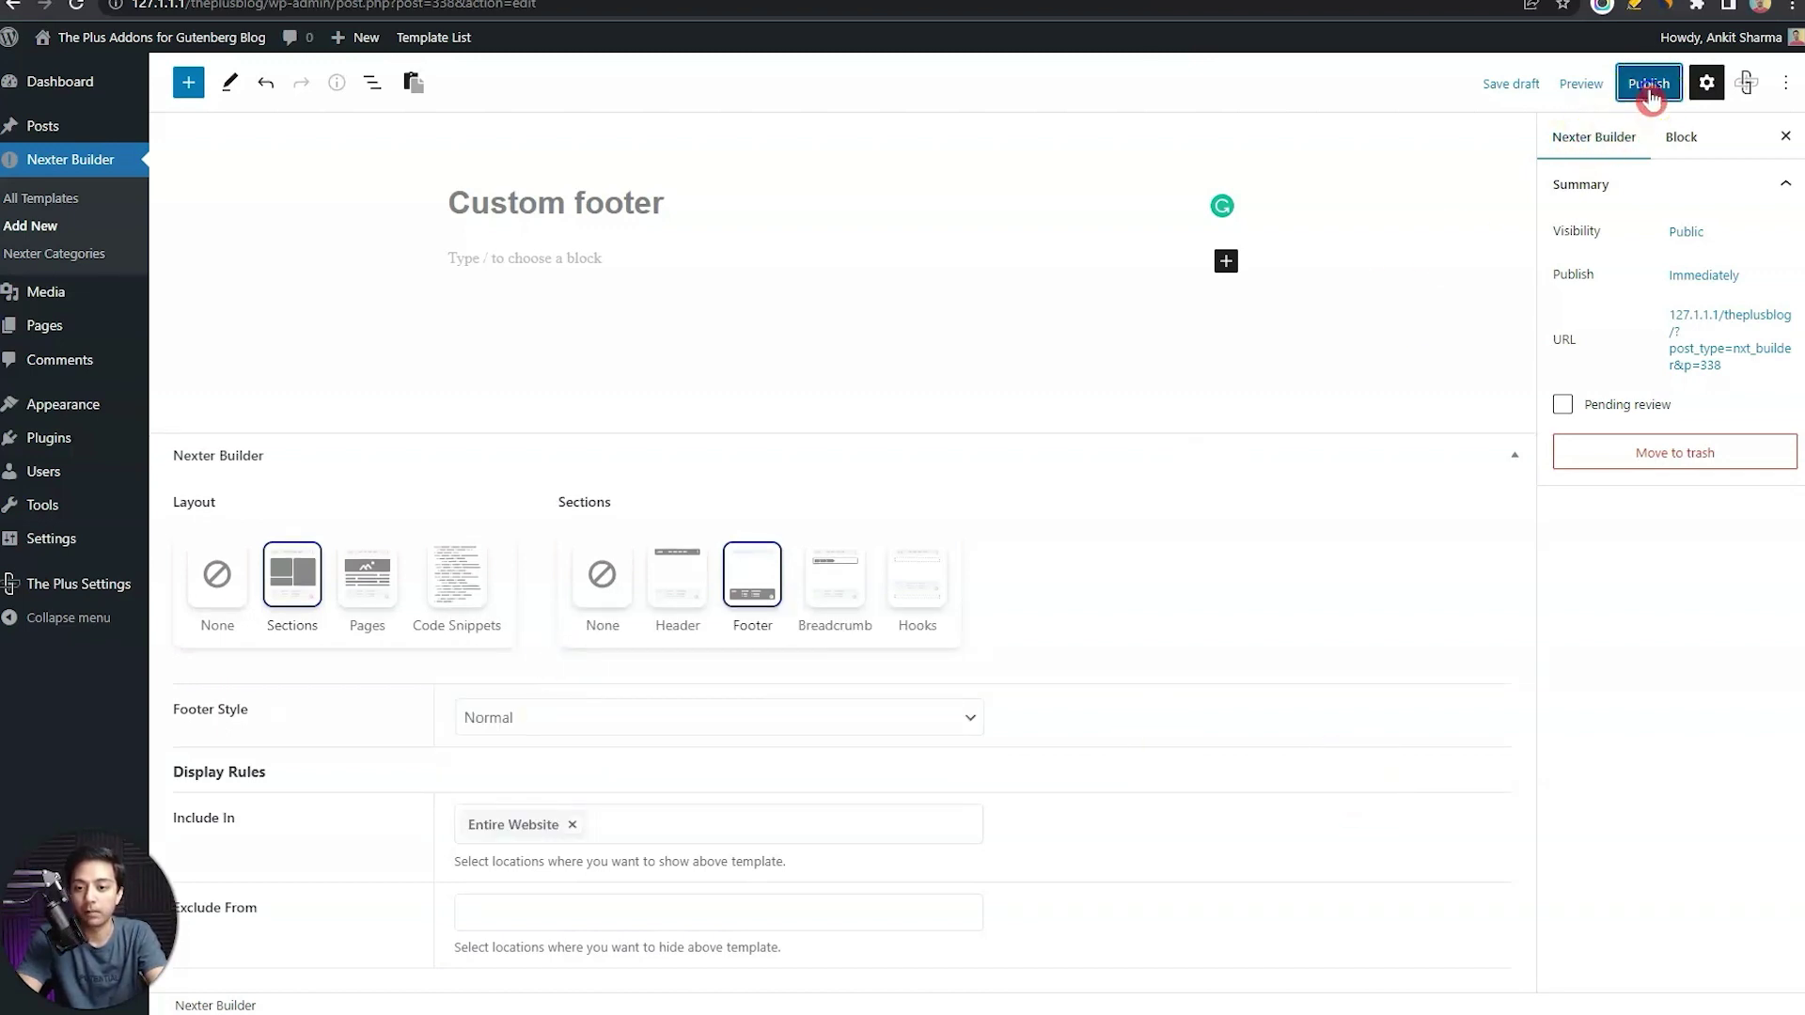
click(1647, 86)
right_click(74, 68)
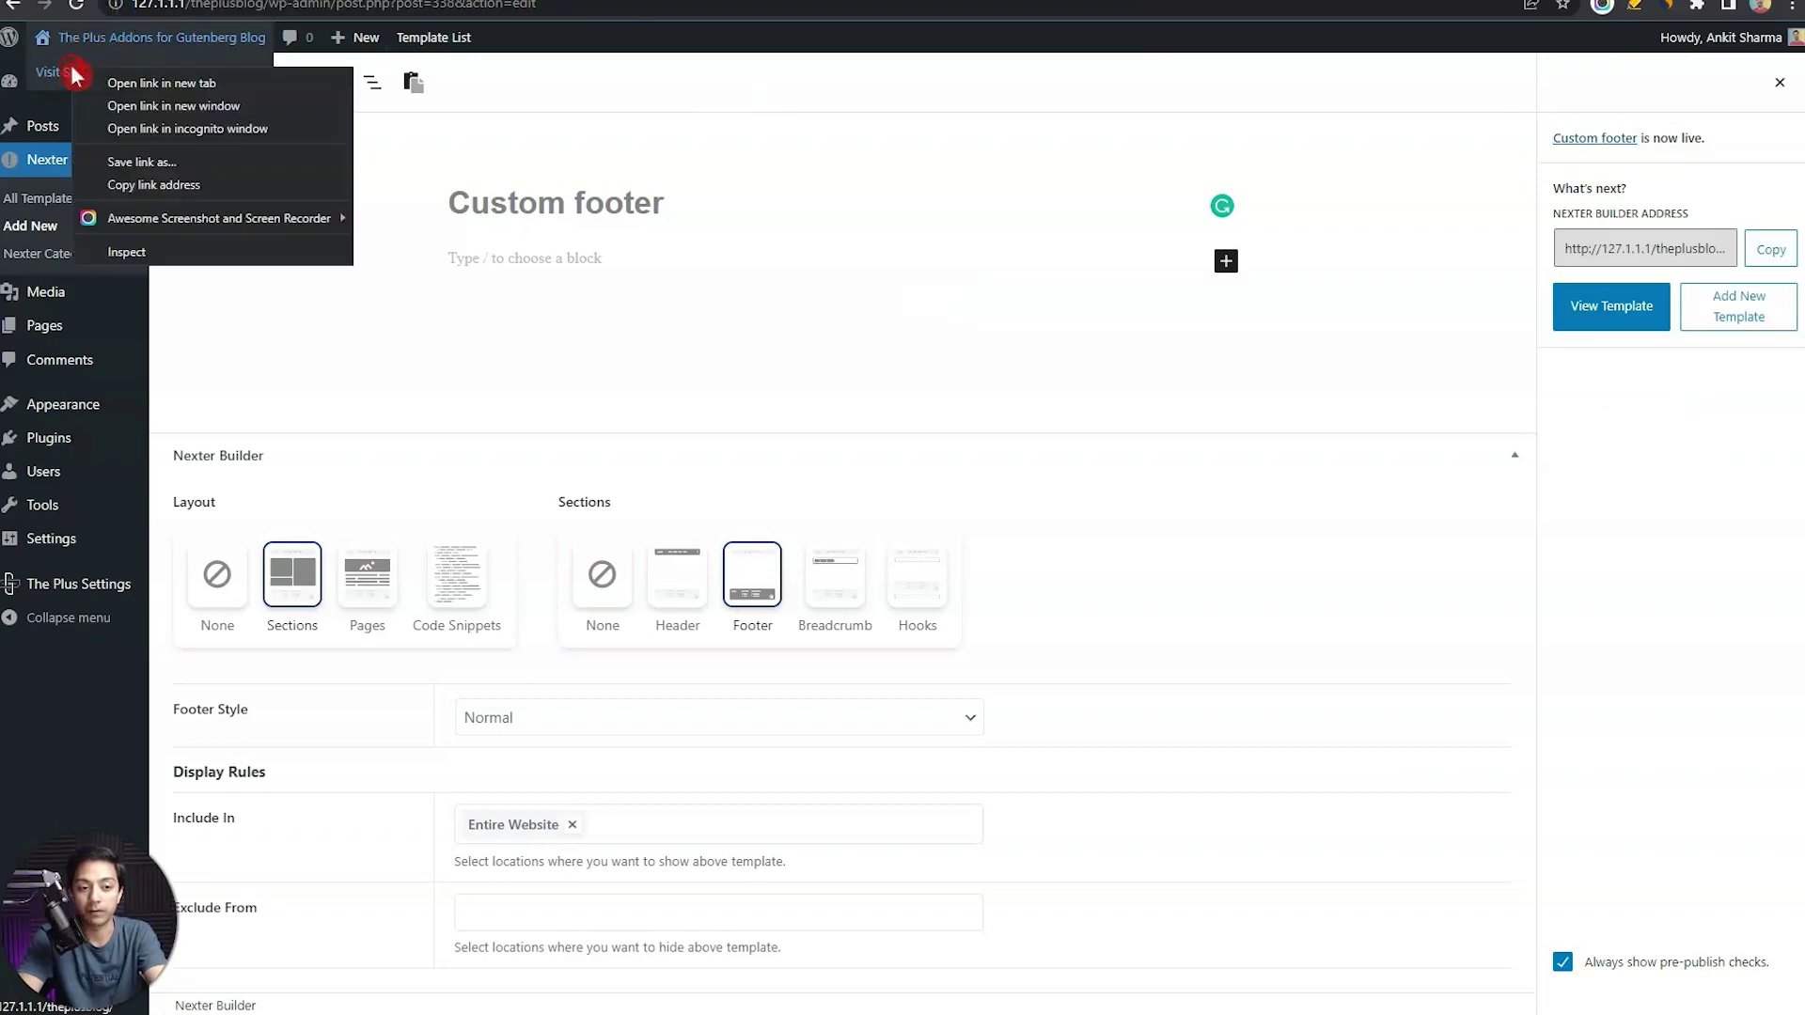
click(100, 81)
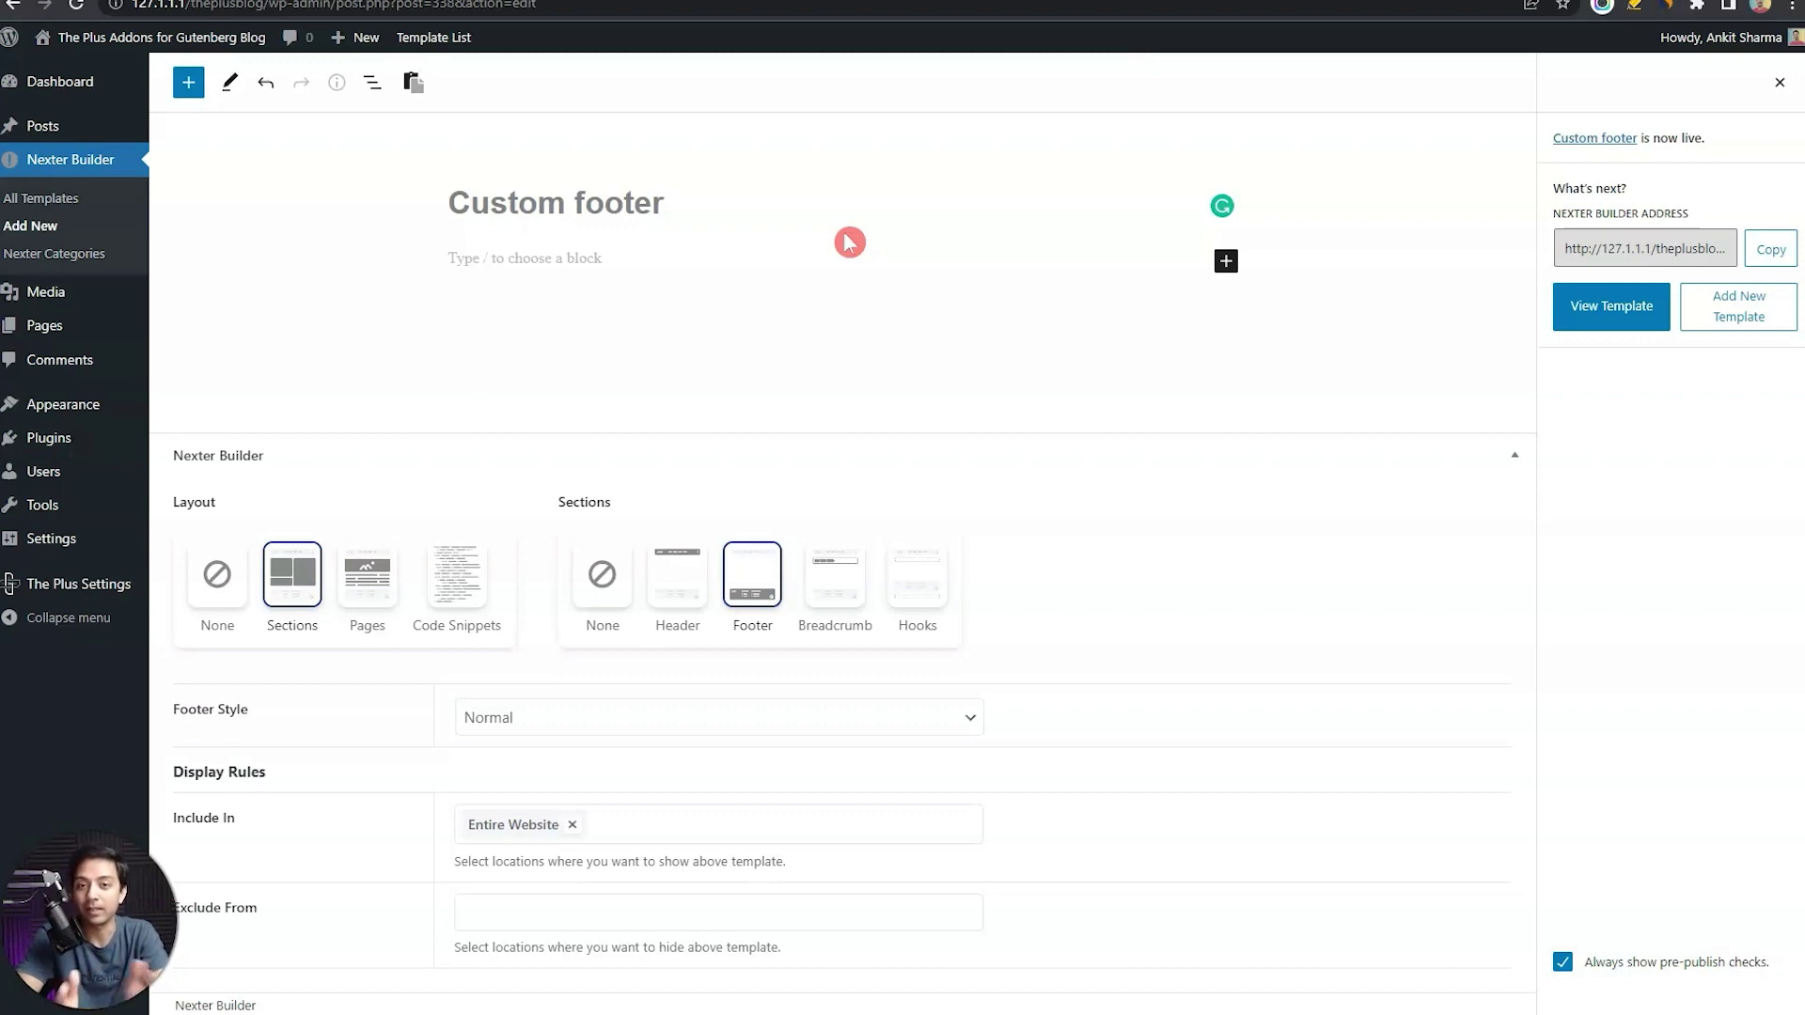
Collapse the template settings and insert a TP Container block with the single horizontal-row layout
click(1514, 455)
click(987, 324)
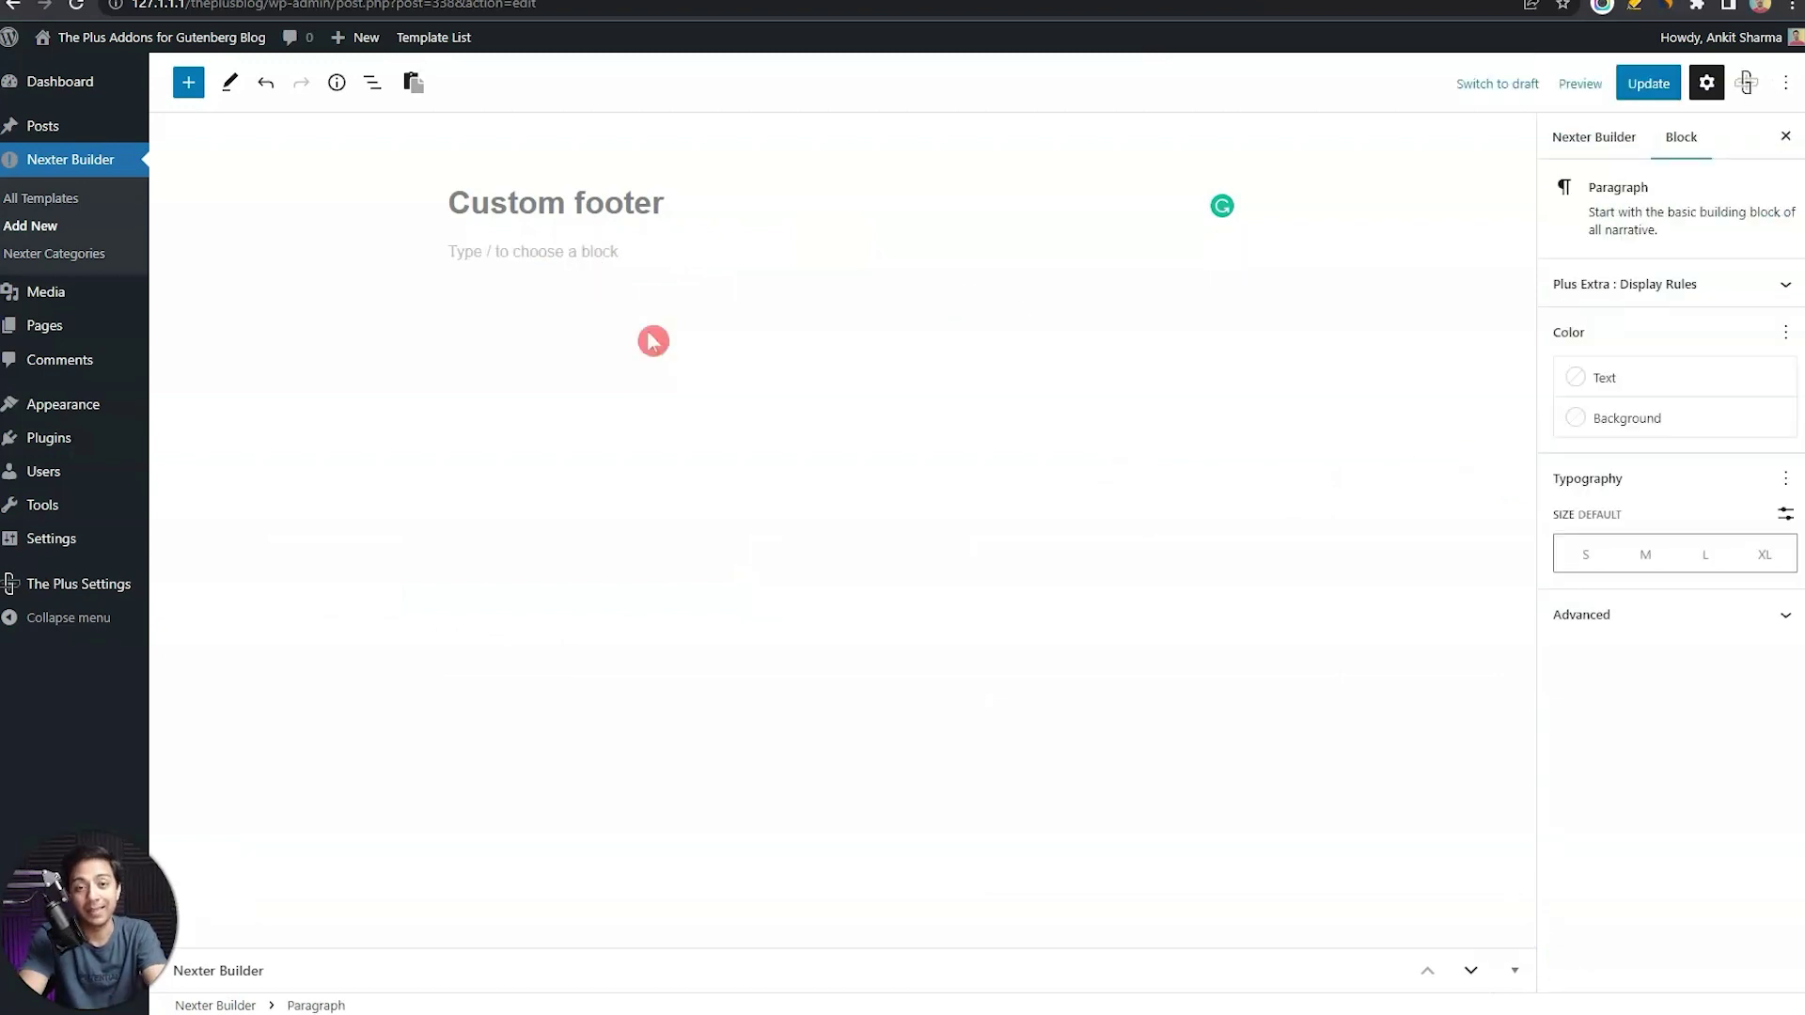
text(/tp con)
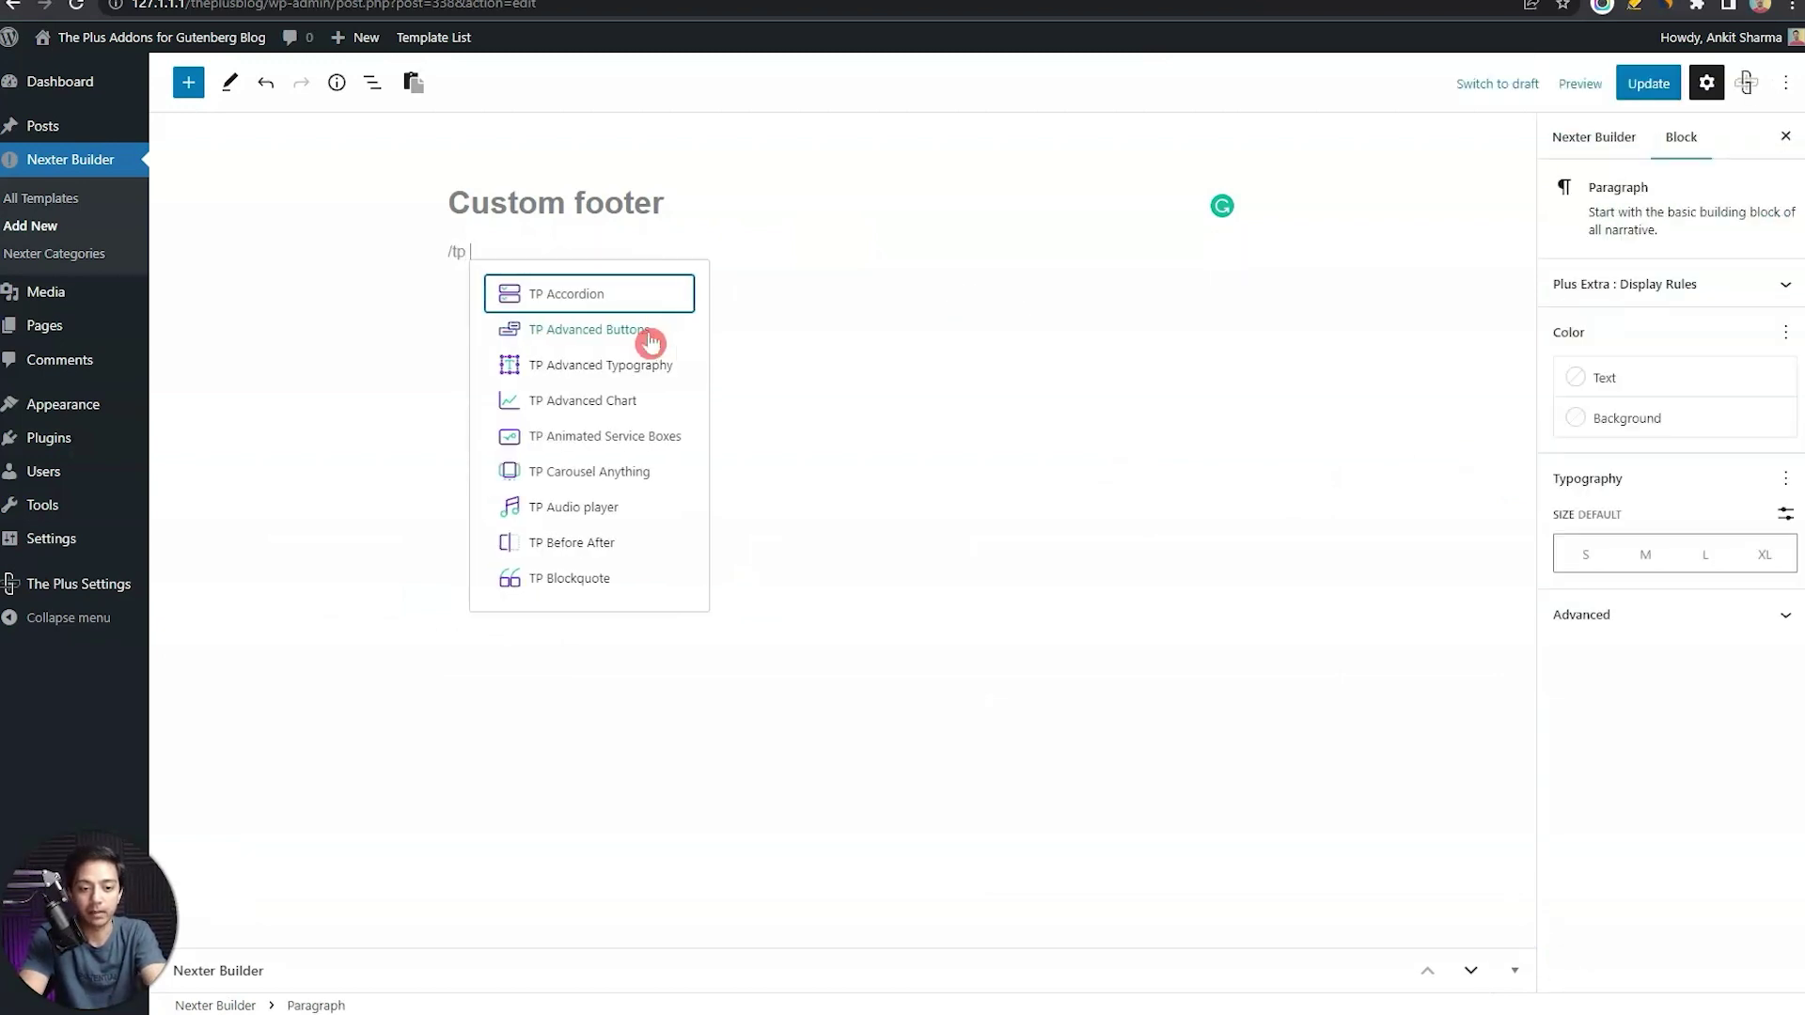
click(590, 299)
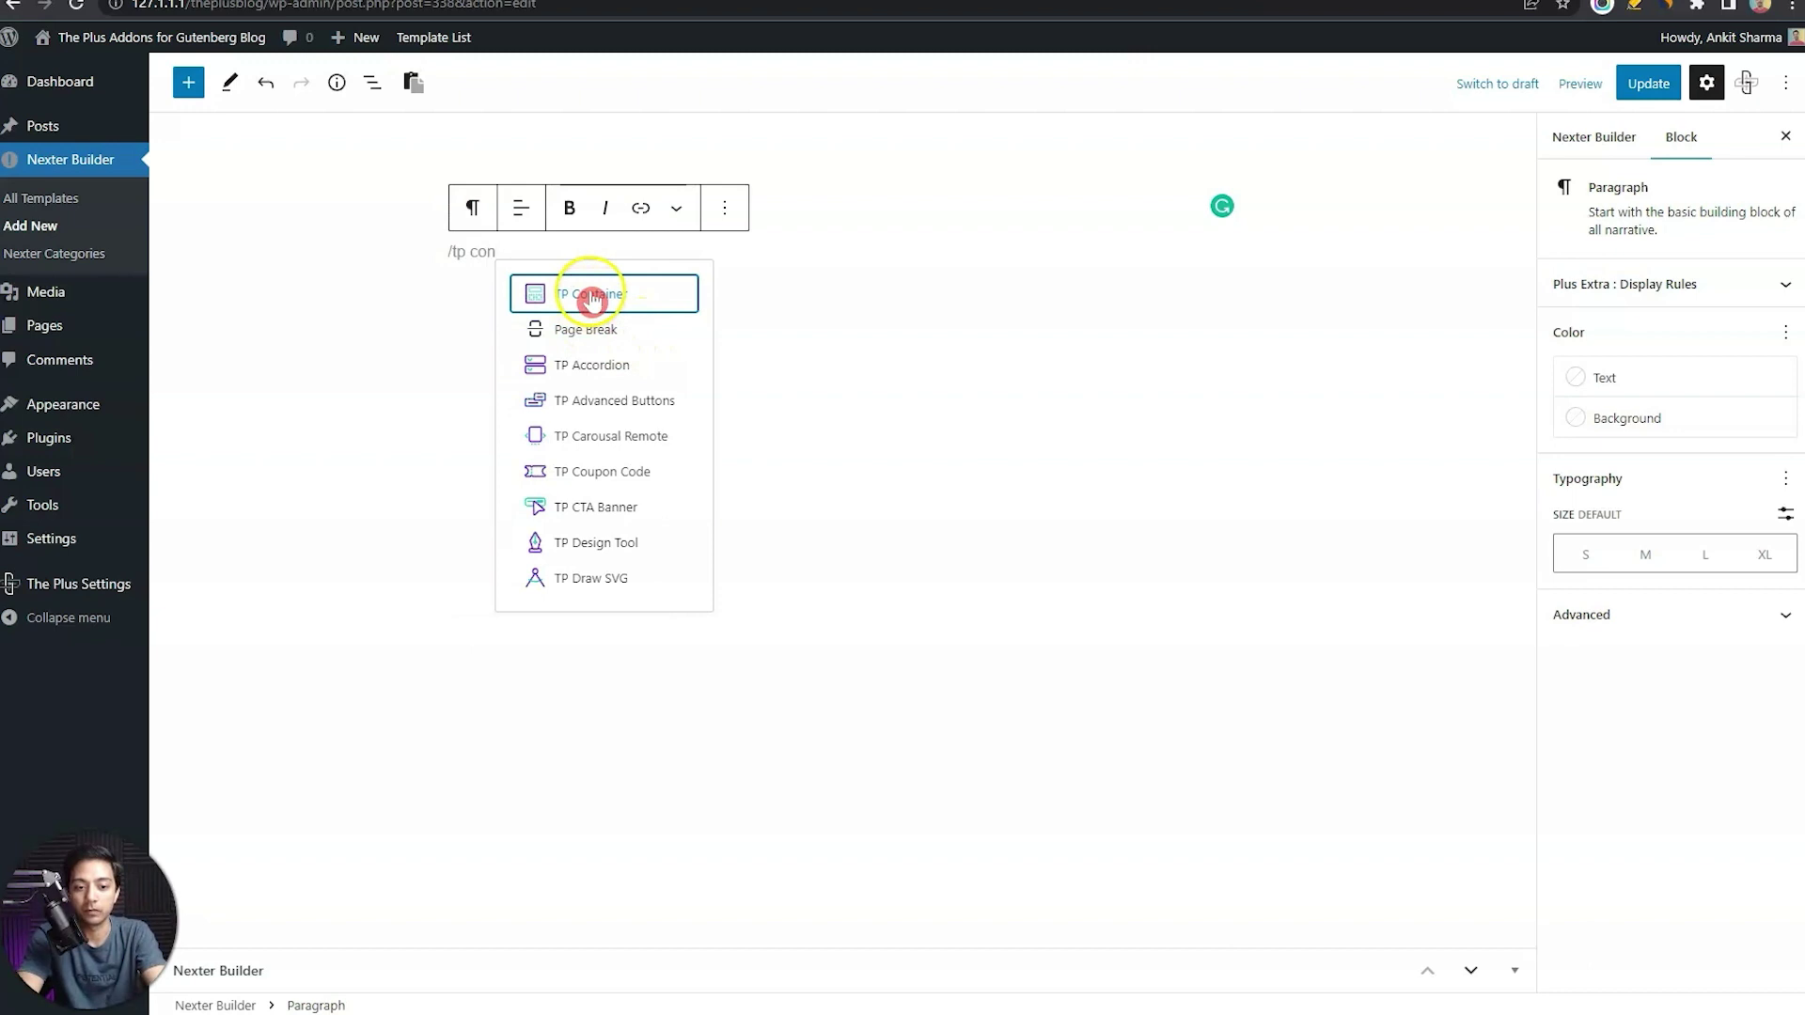
click(579, 298)
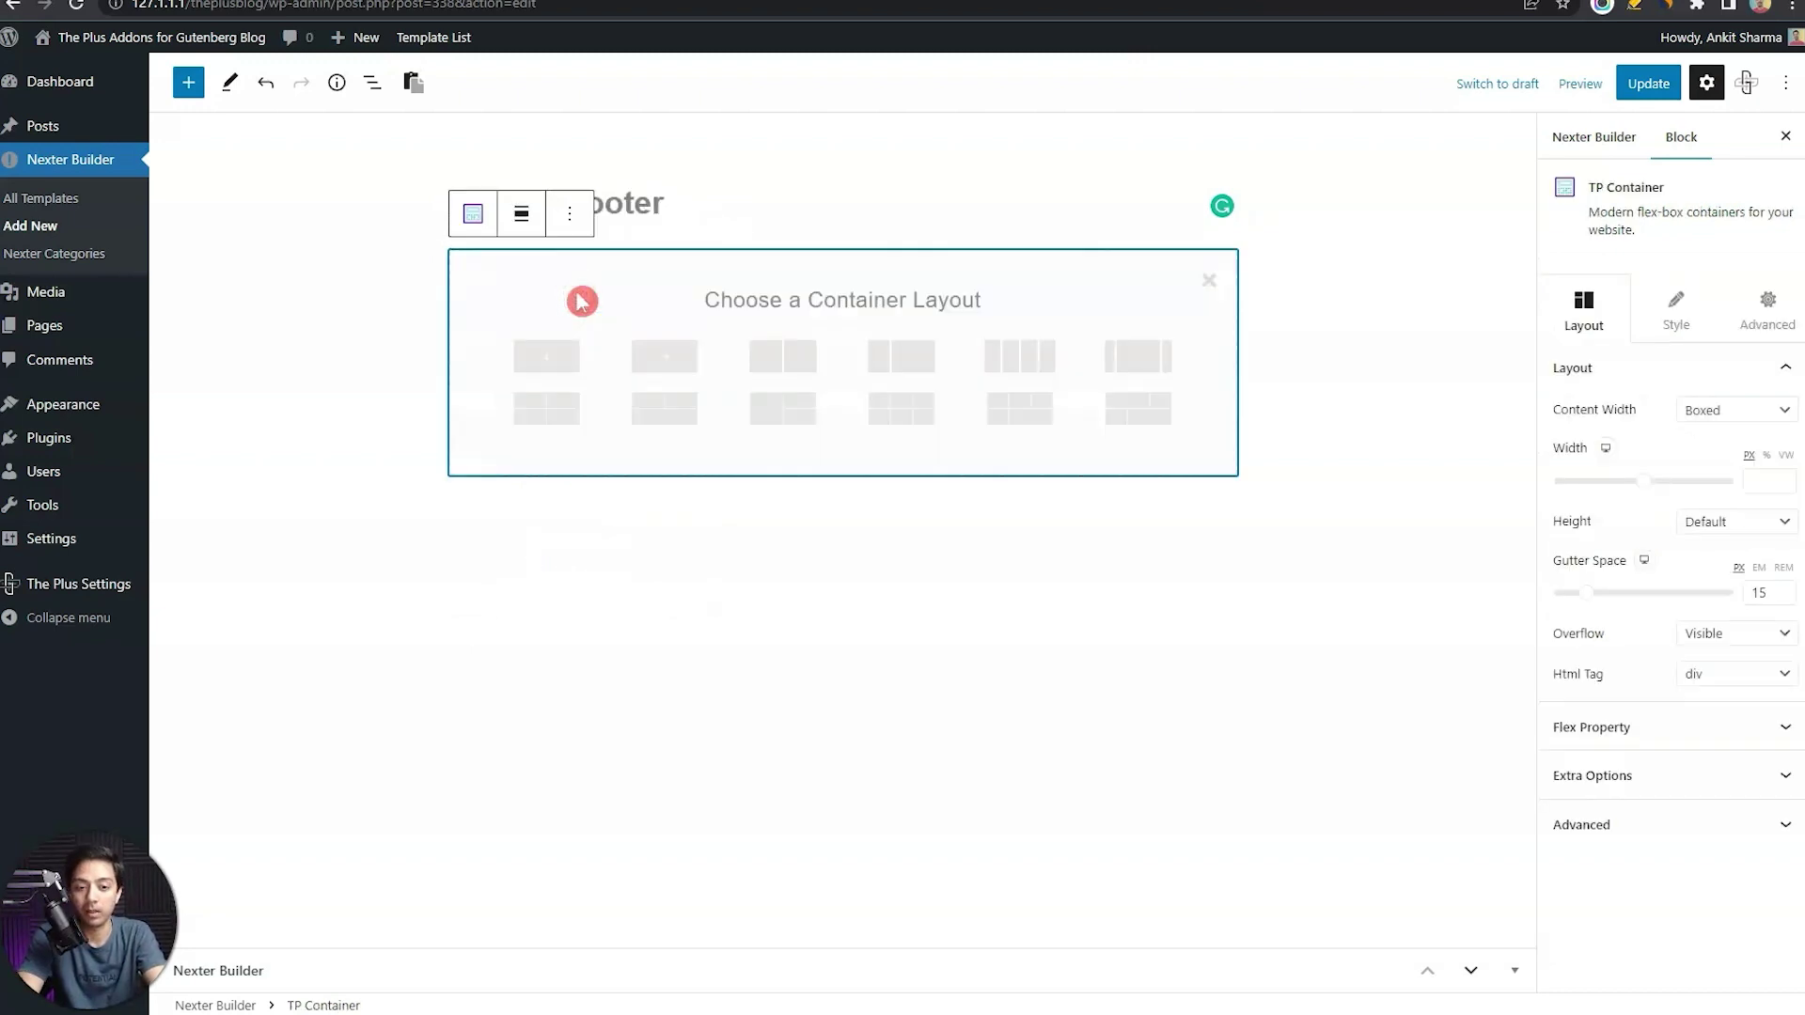
click(664, 363)
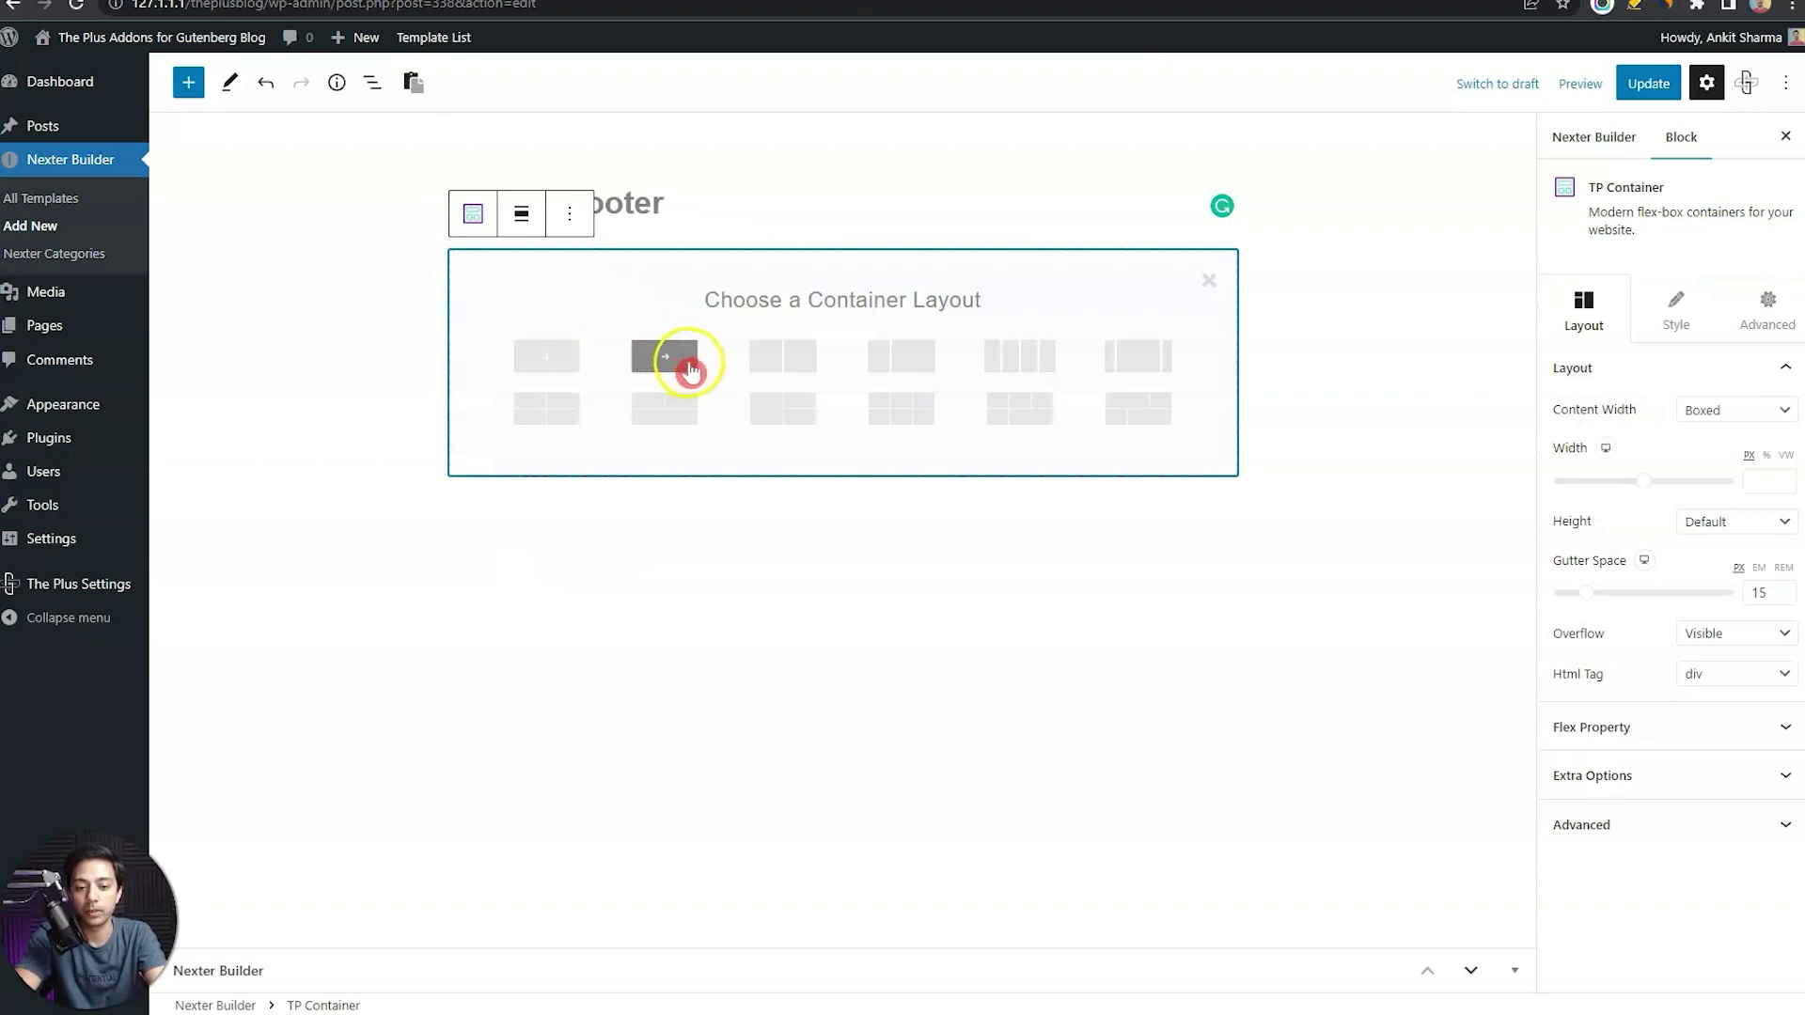
click(691, 369)
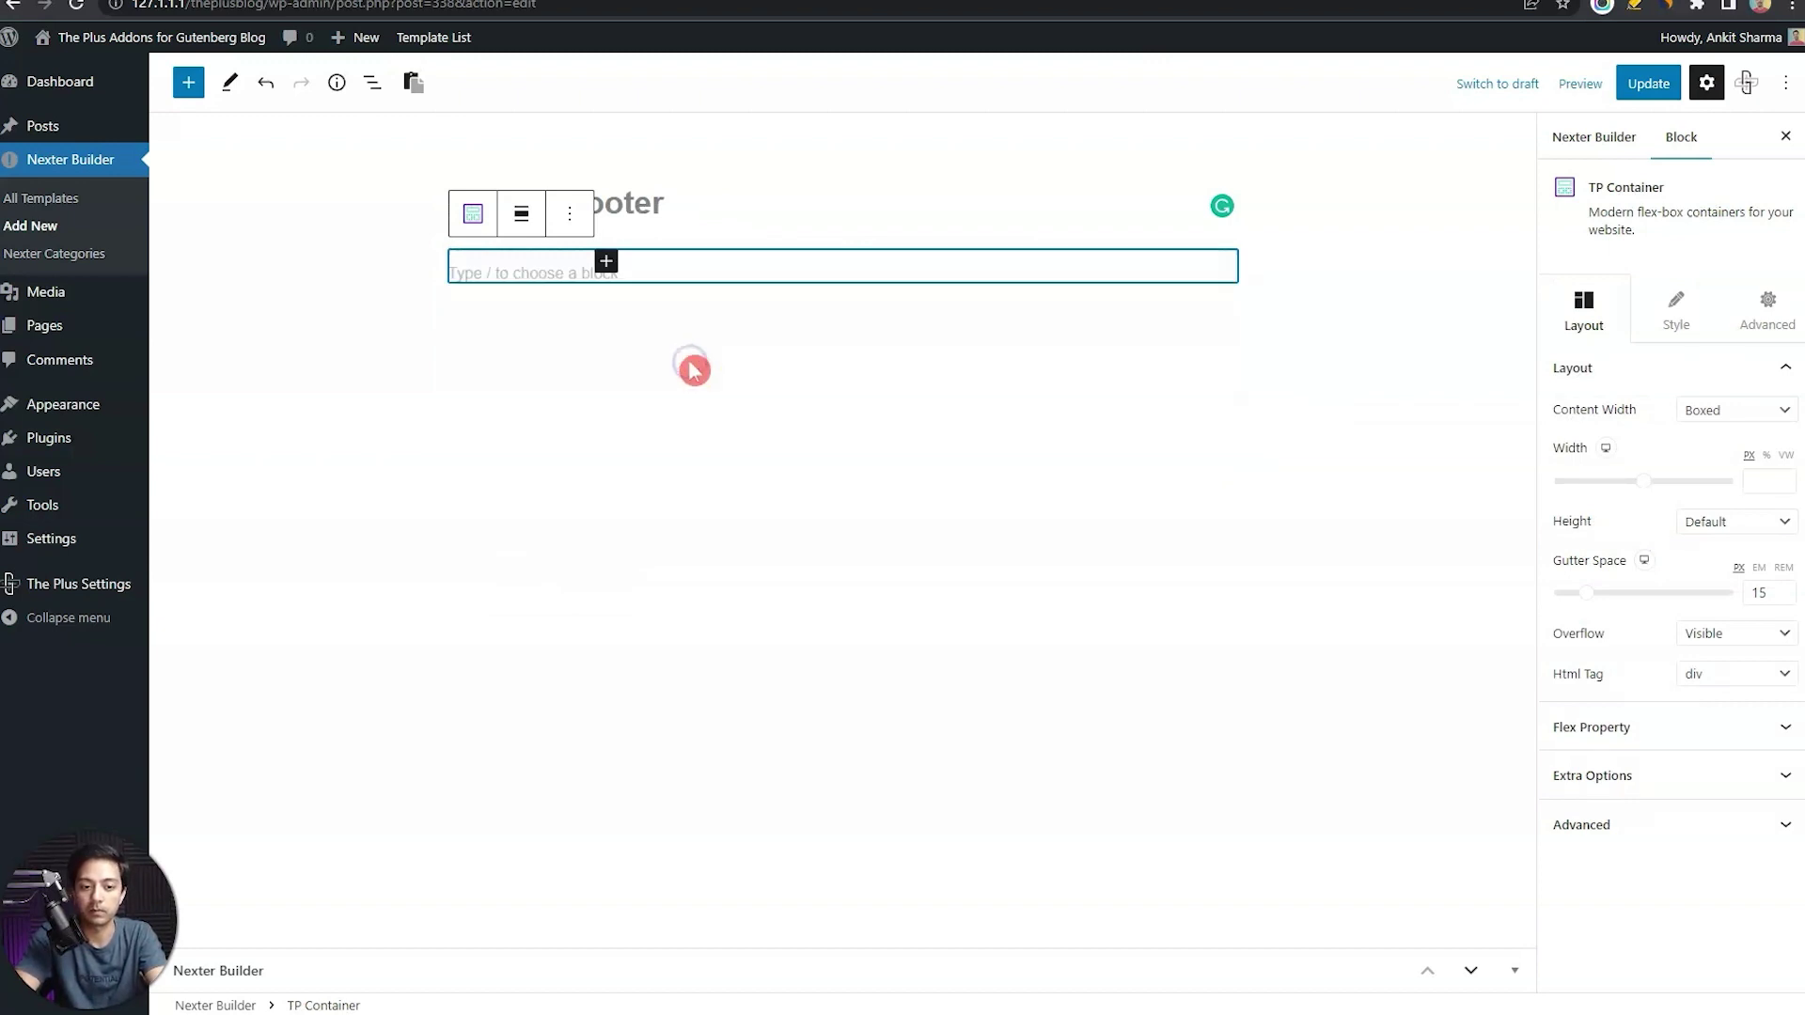
Add a TP Heading block inside the container and apply the Simple heading style
click(603, 263)
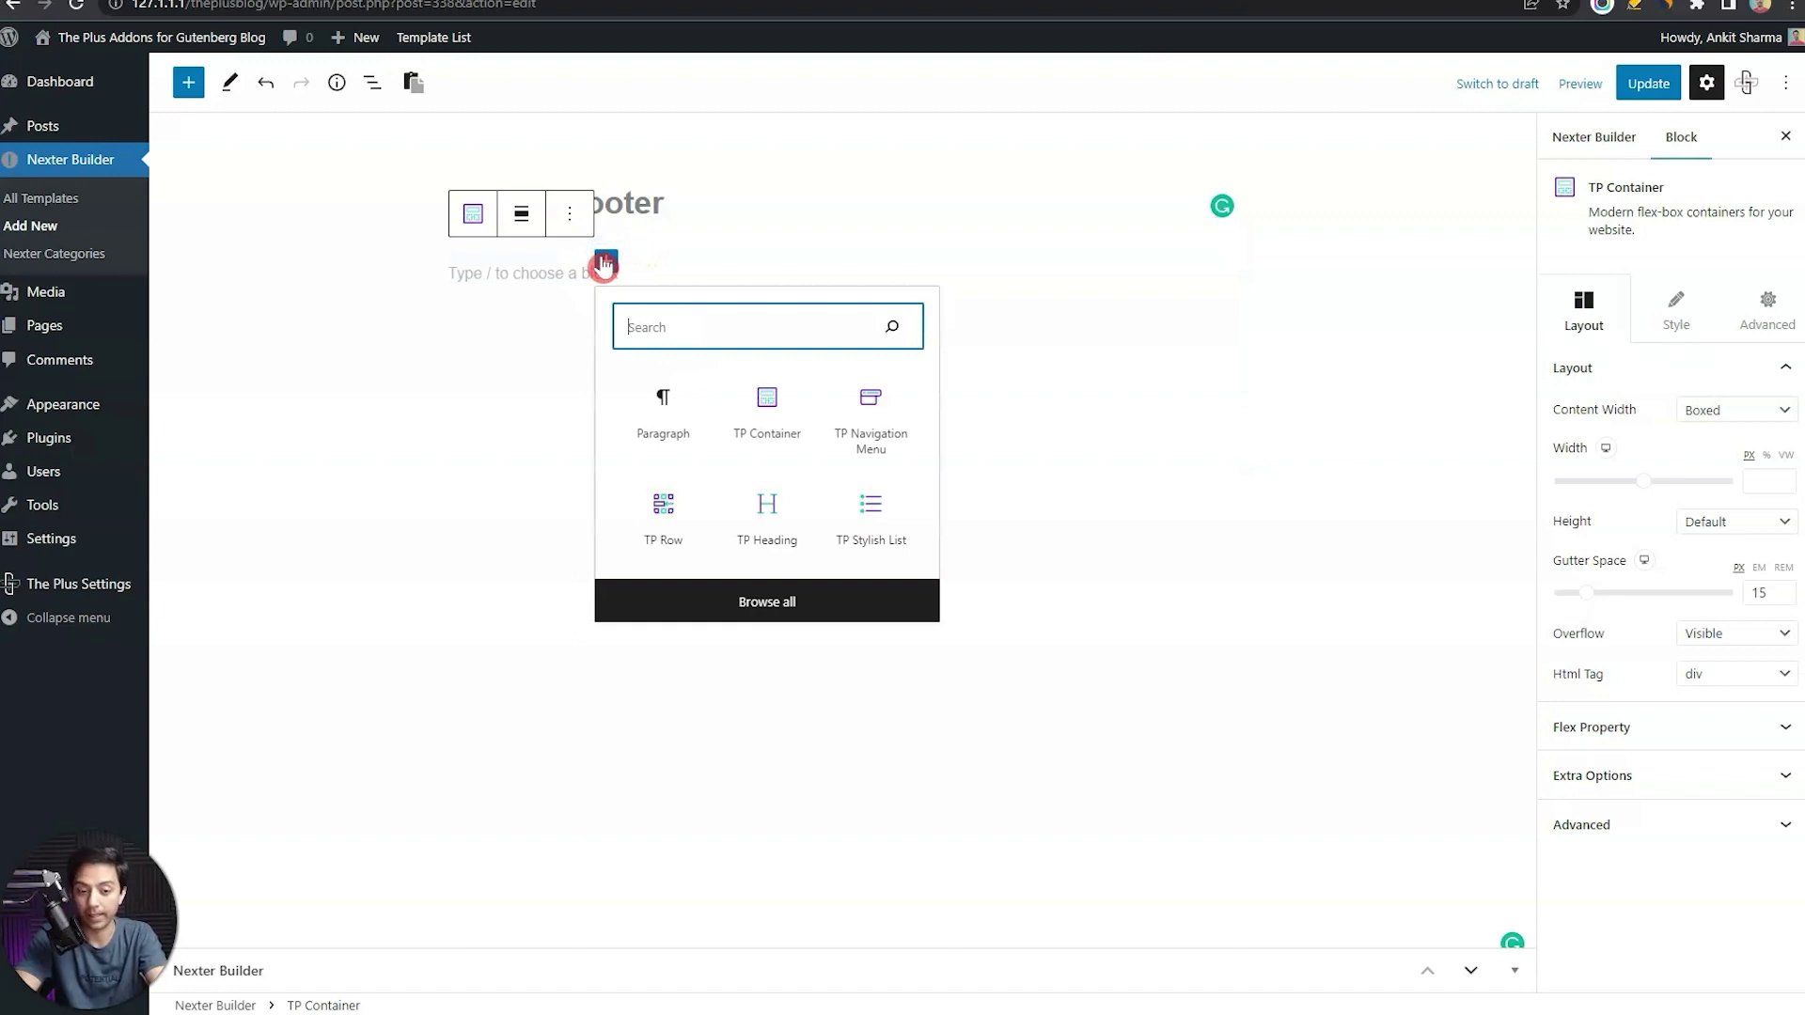
click(776, 519)
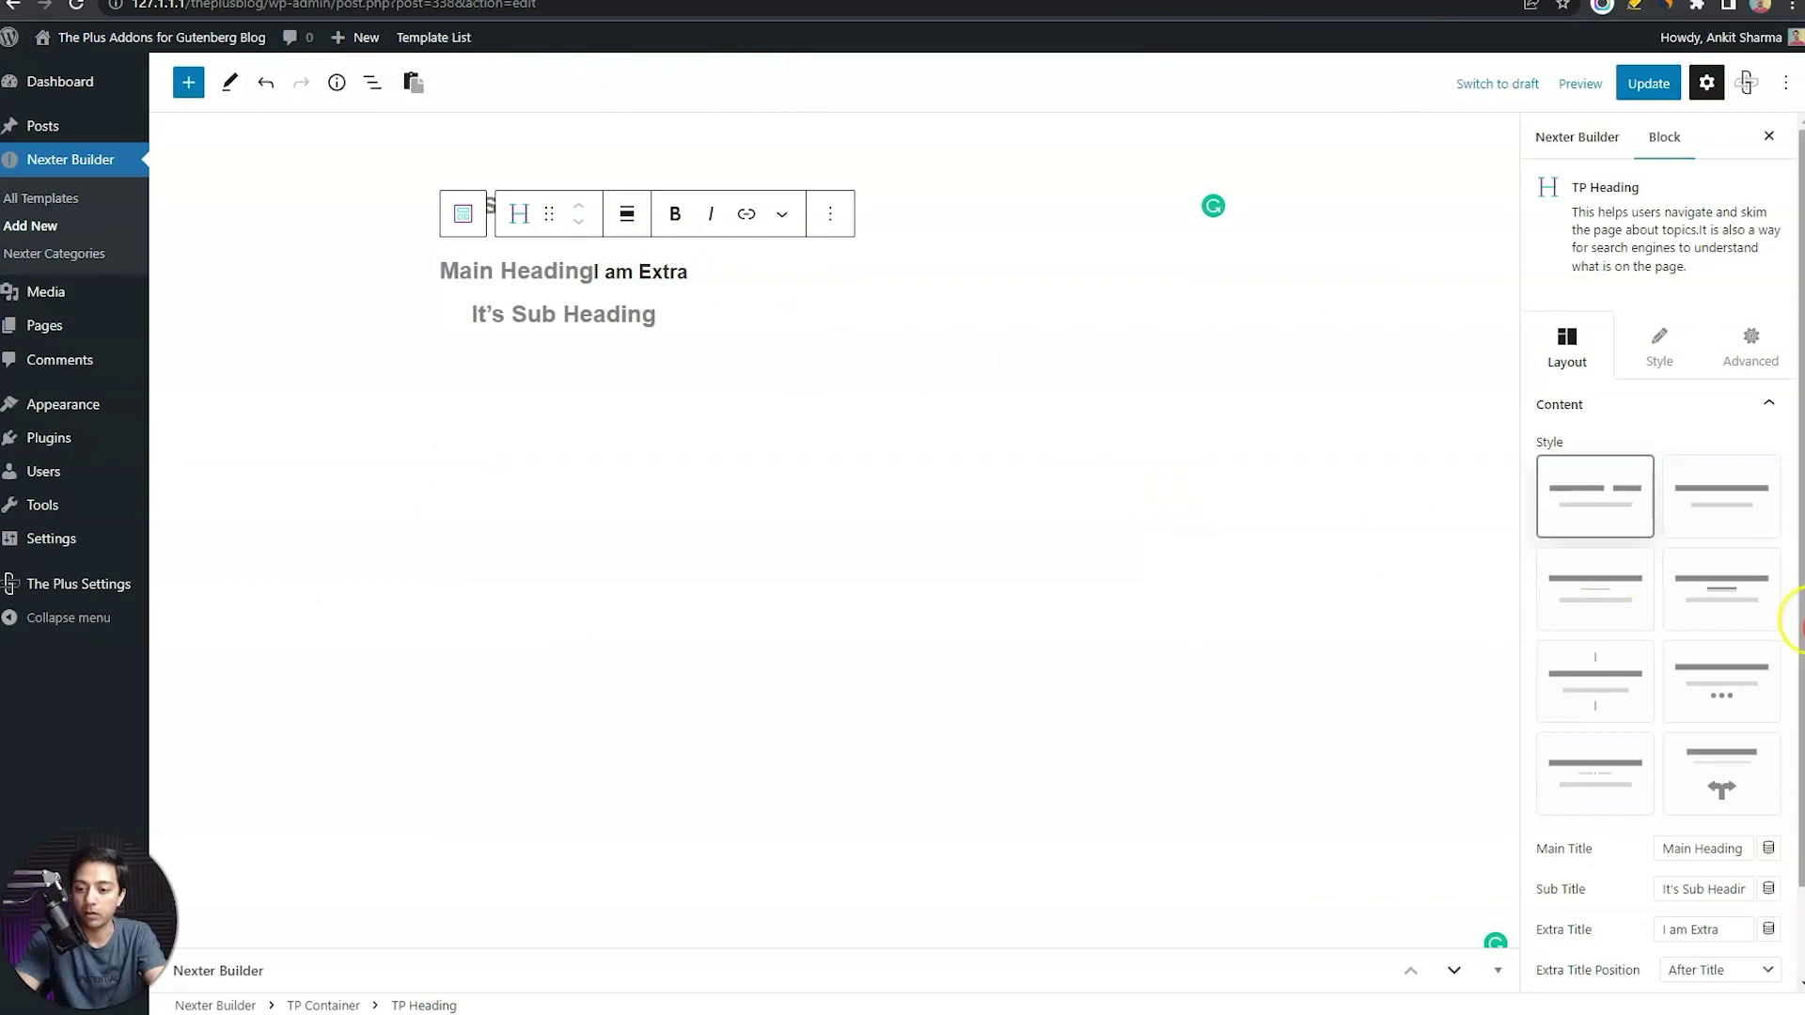
click(1586, 862)
click(1557, 894)
click(1702, 516)
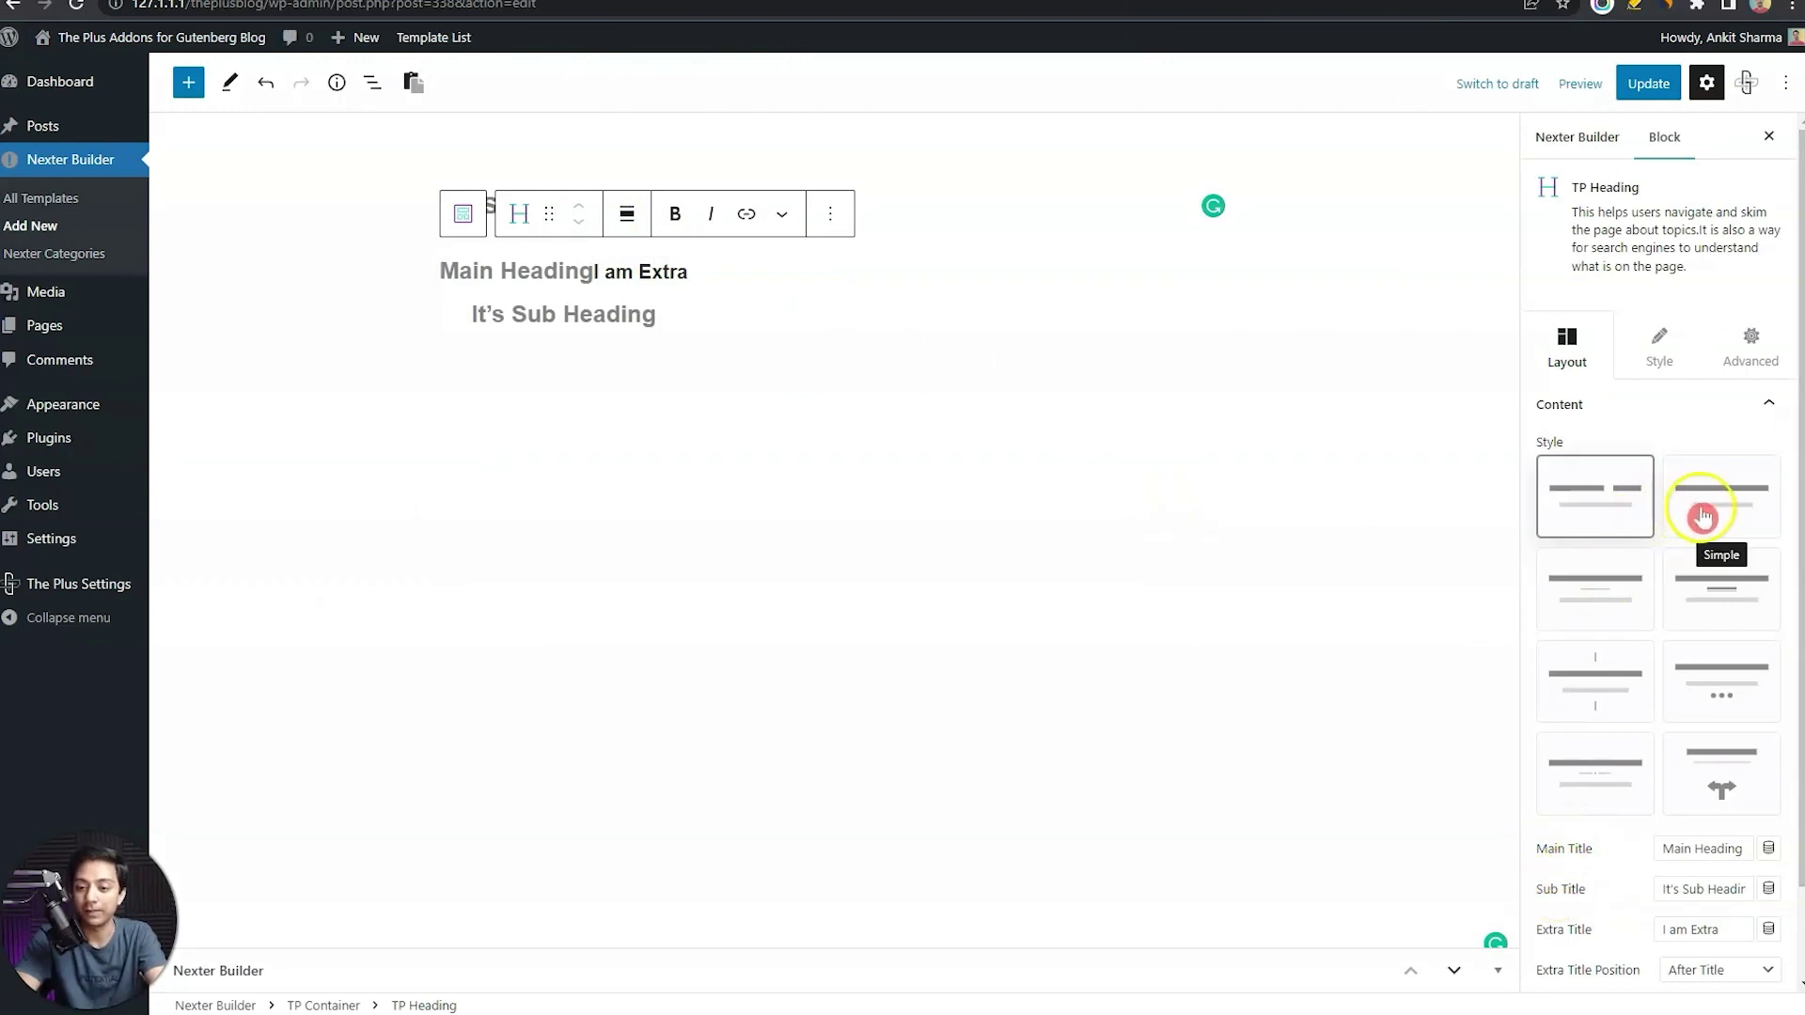
Set the heading's main title to "Join Our News Letter" and its sub title to "We will send your an amazing newsletter once a weak"
click(1699, 848)
key(ctrl+a)
text(Join Our News Letter)
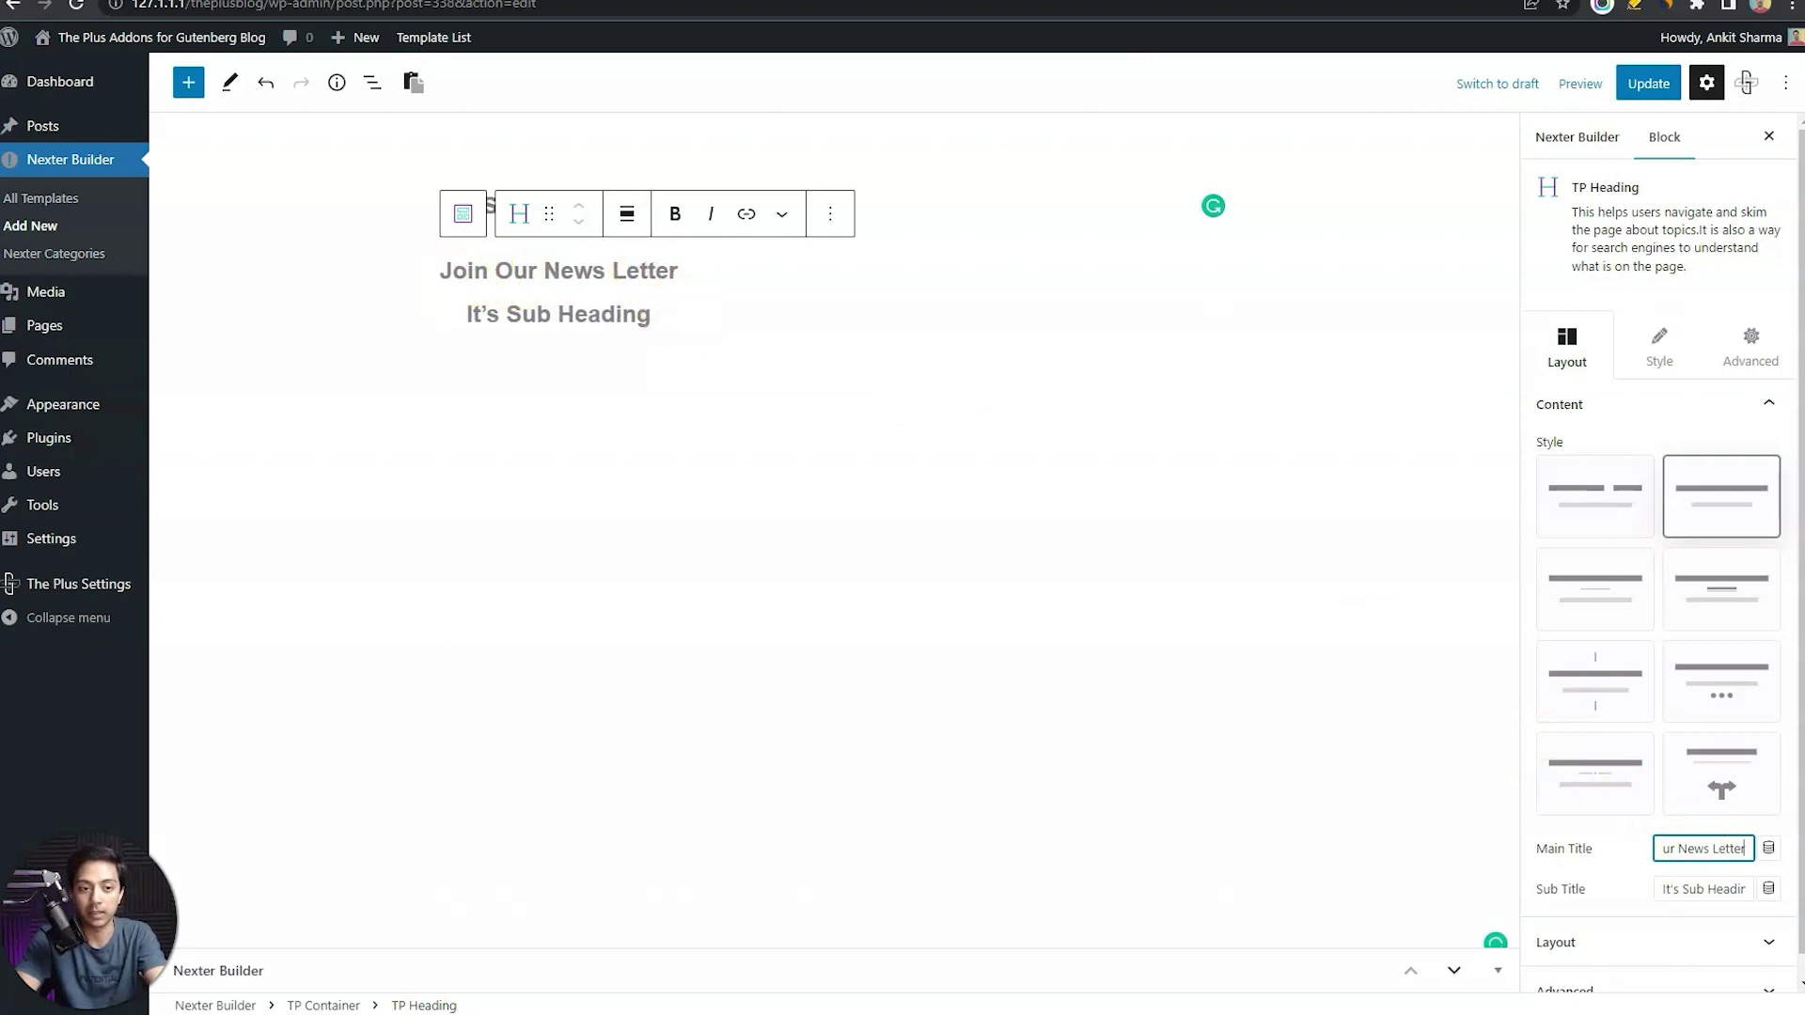
click(1670, 890)
key(ctrl+a)
text(We will send your an amazing newsletter once a weak)
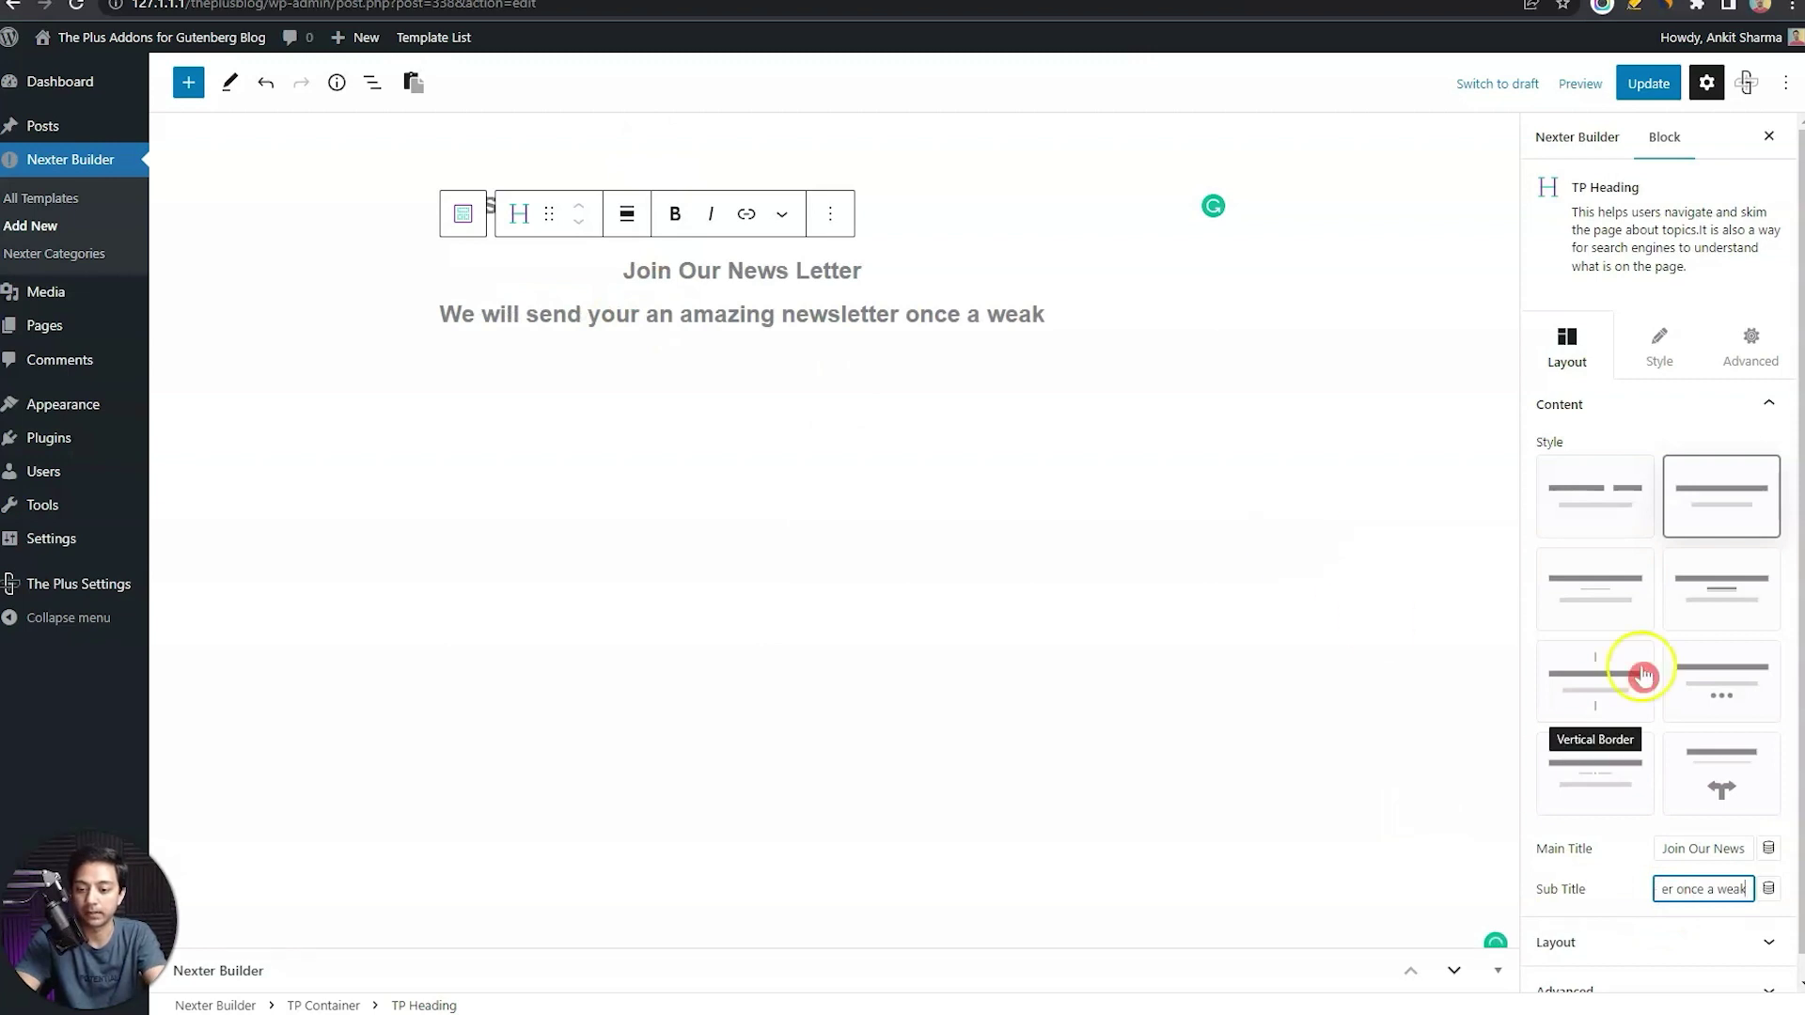
Align the newsletter heading's main title and sub title to the left
click(1562, 942)
click(1554, 867)
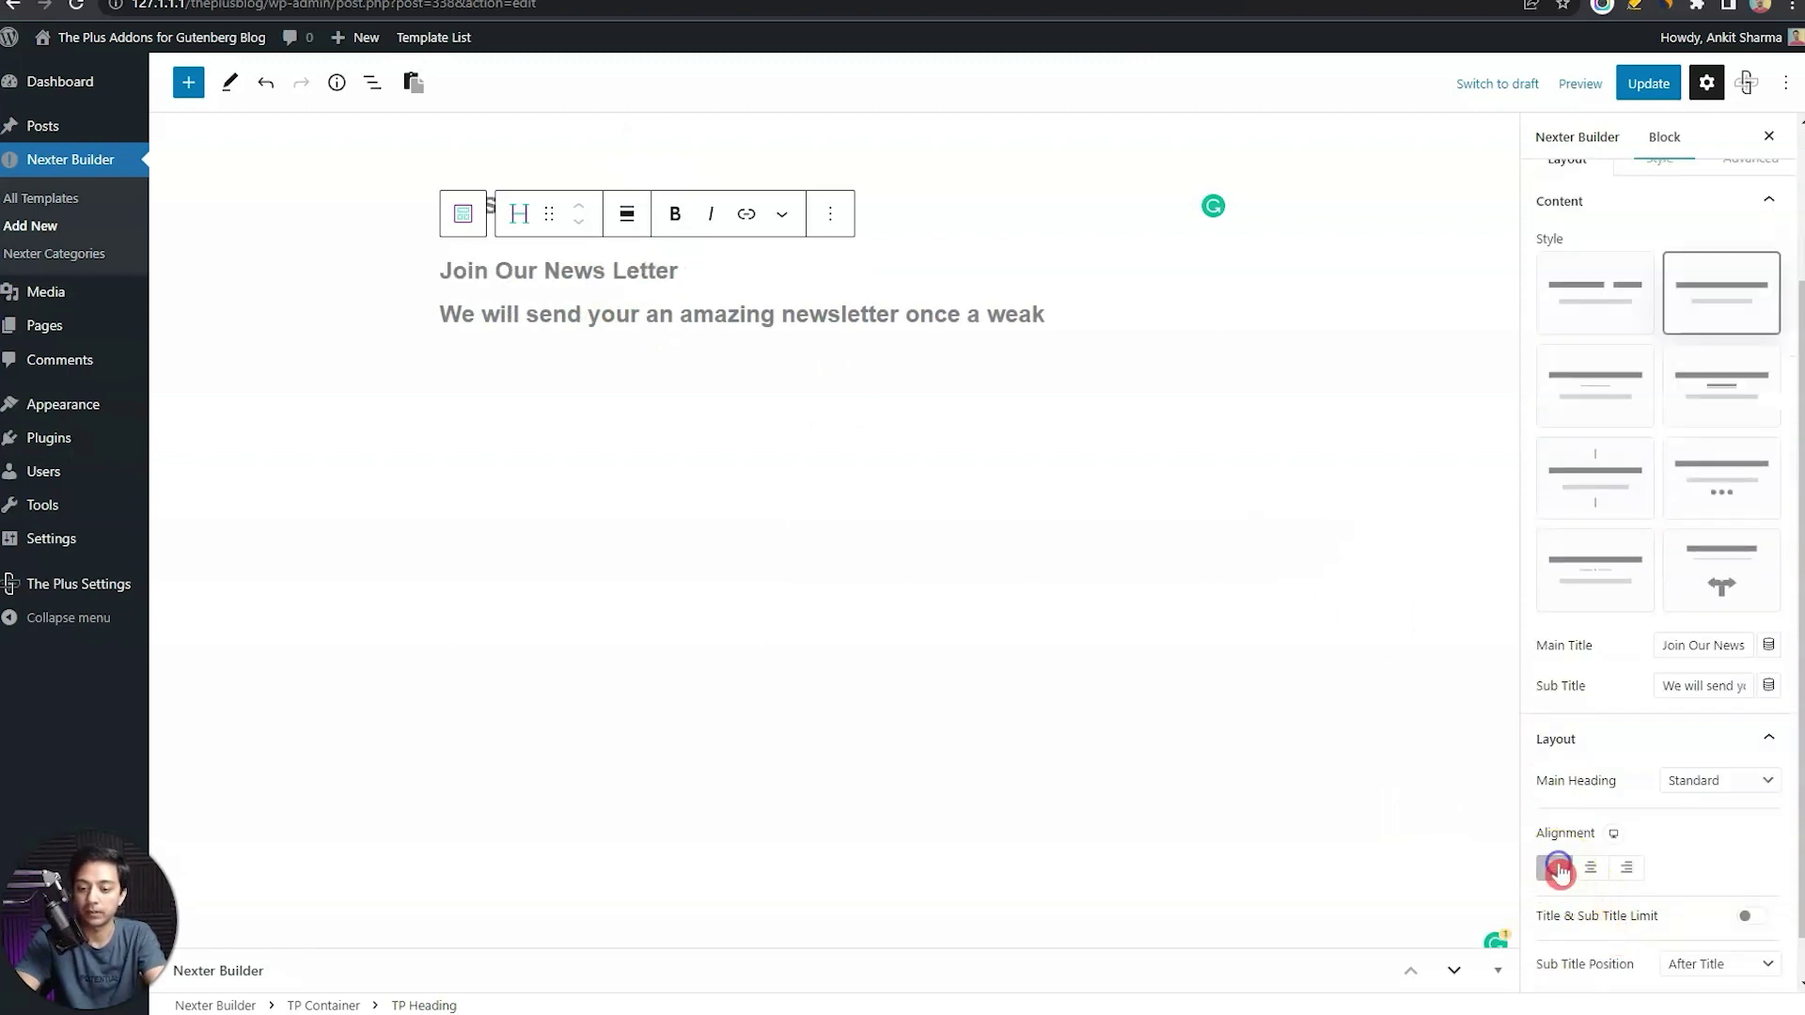
Open the newsletter heading's style settings and review the options for its main title
scroll(1682, 865, up, 3)
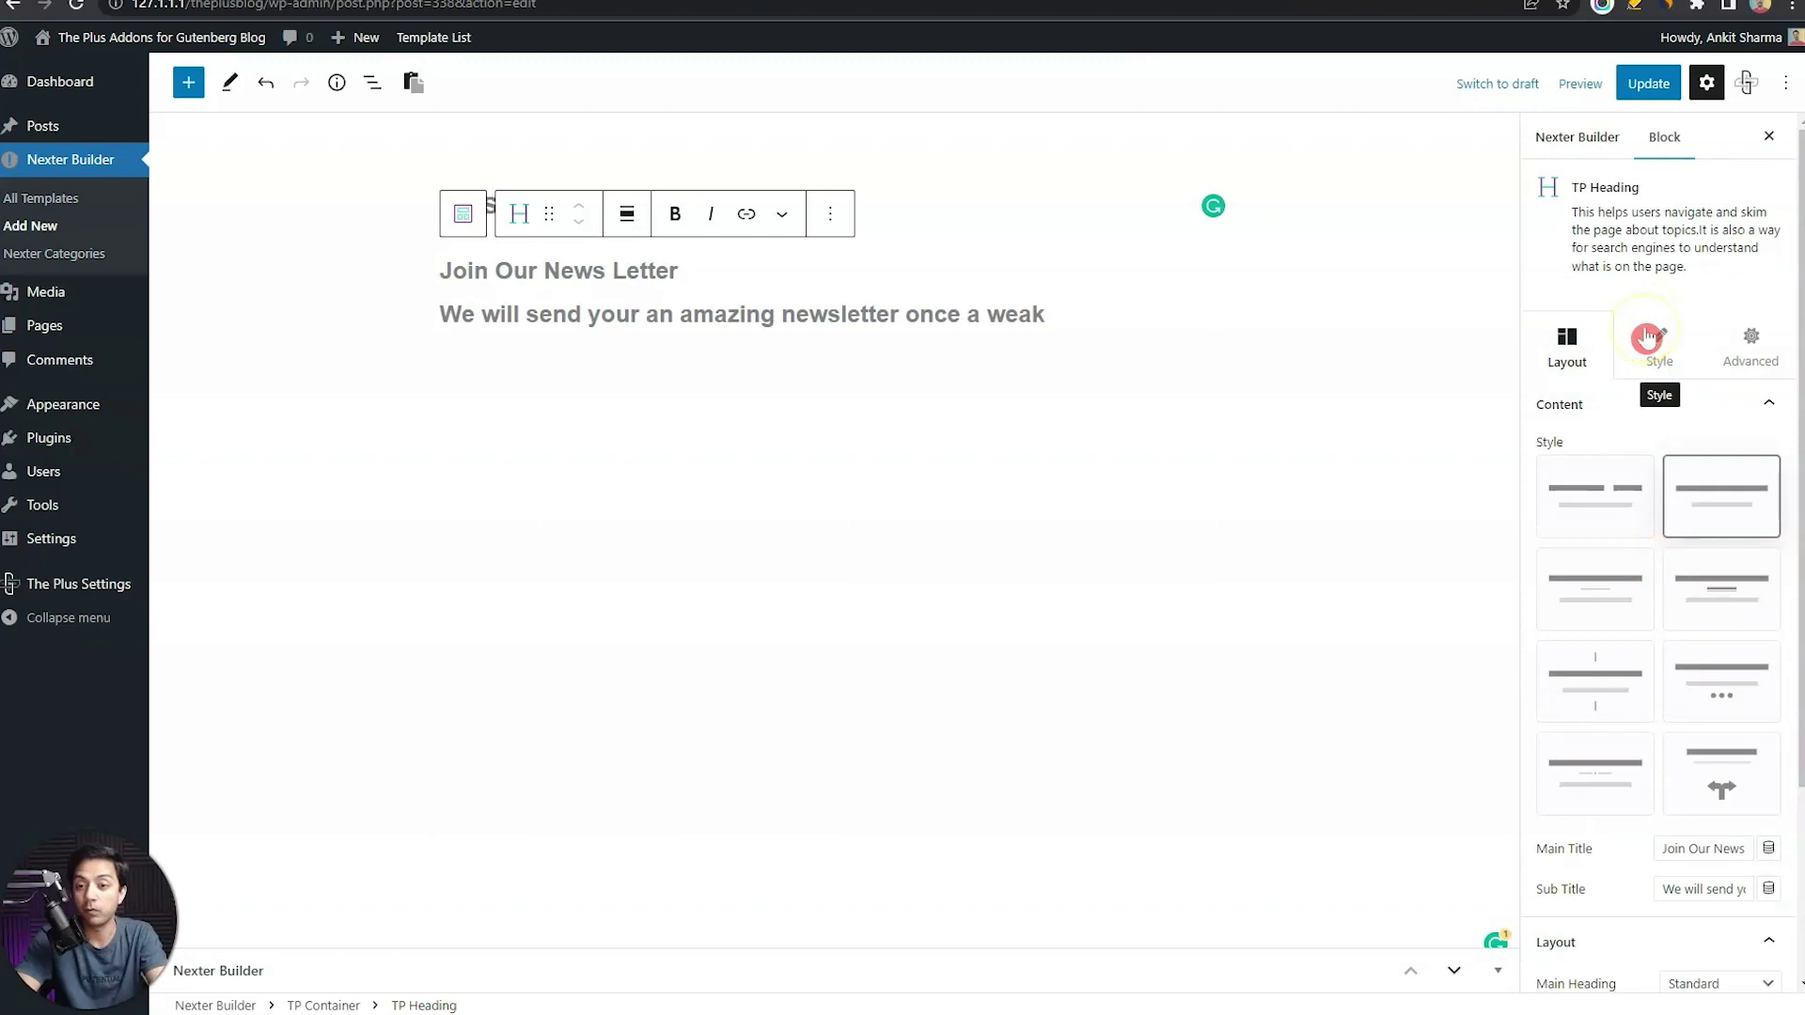
click(1644, 334)
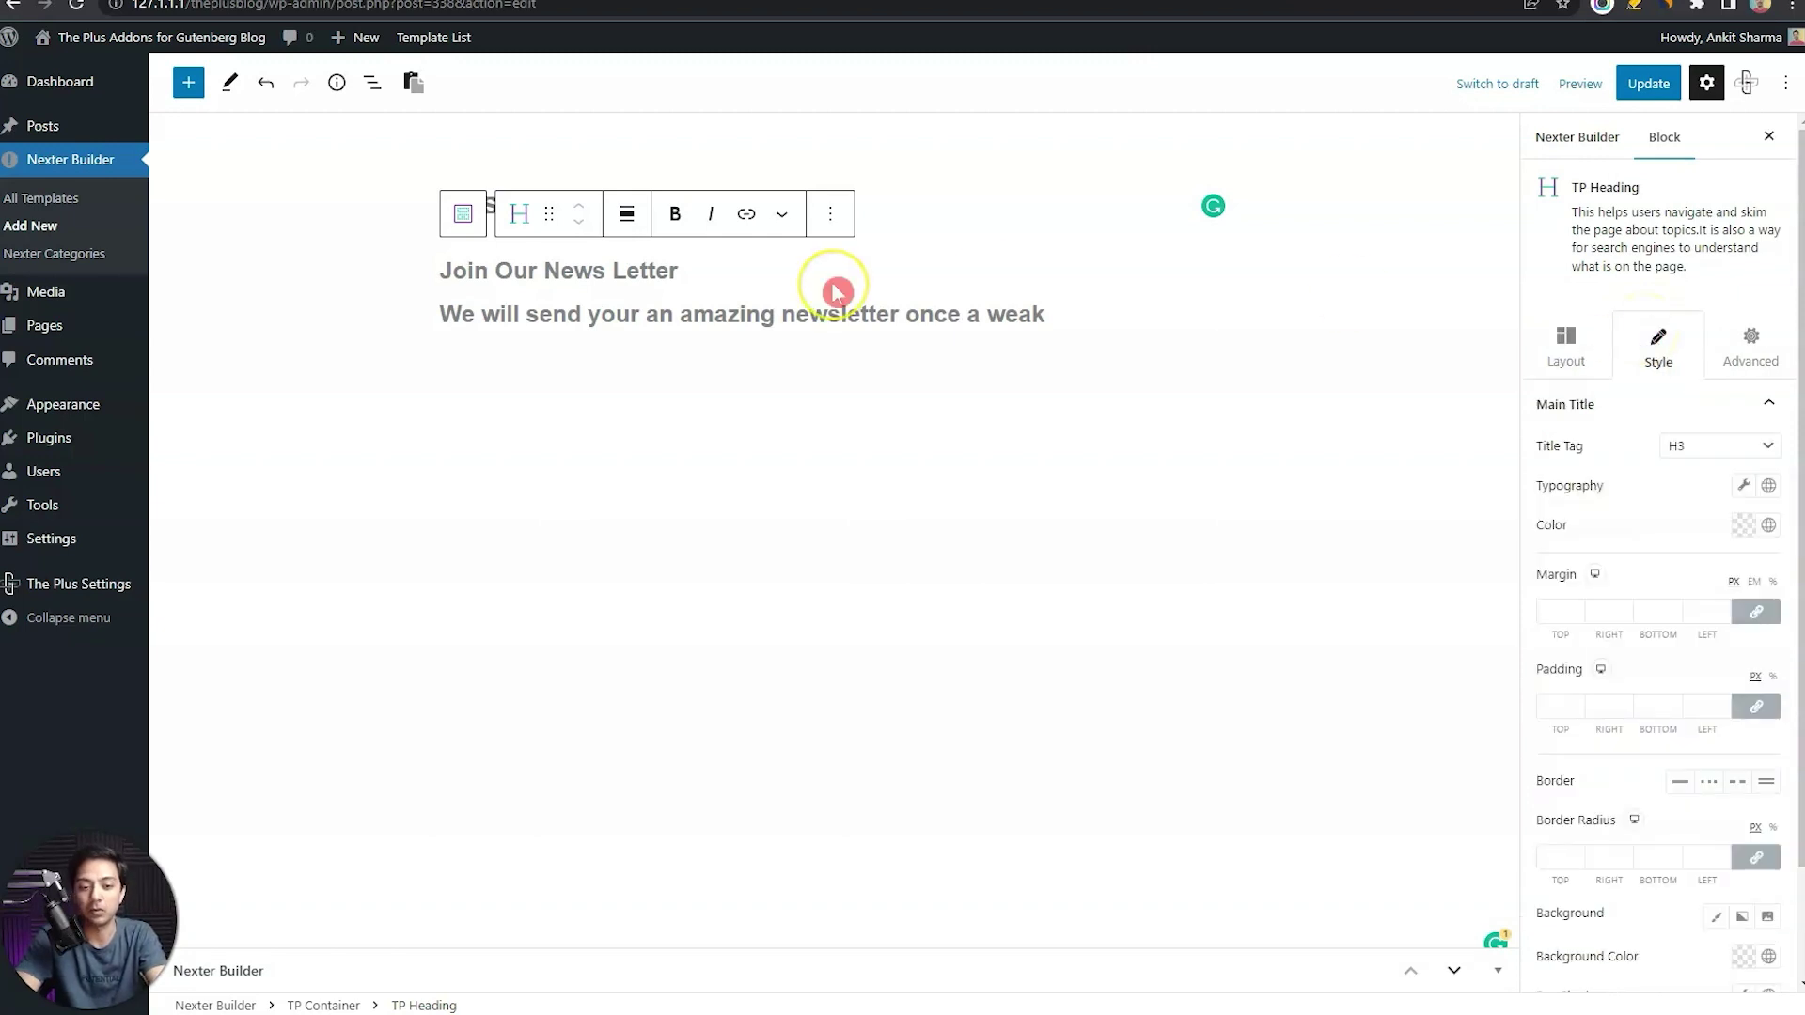
click(1770, 401)
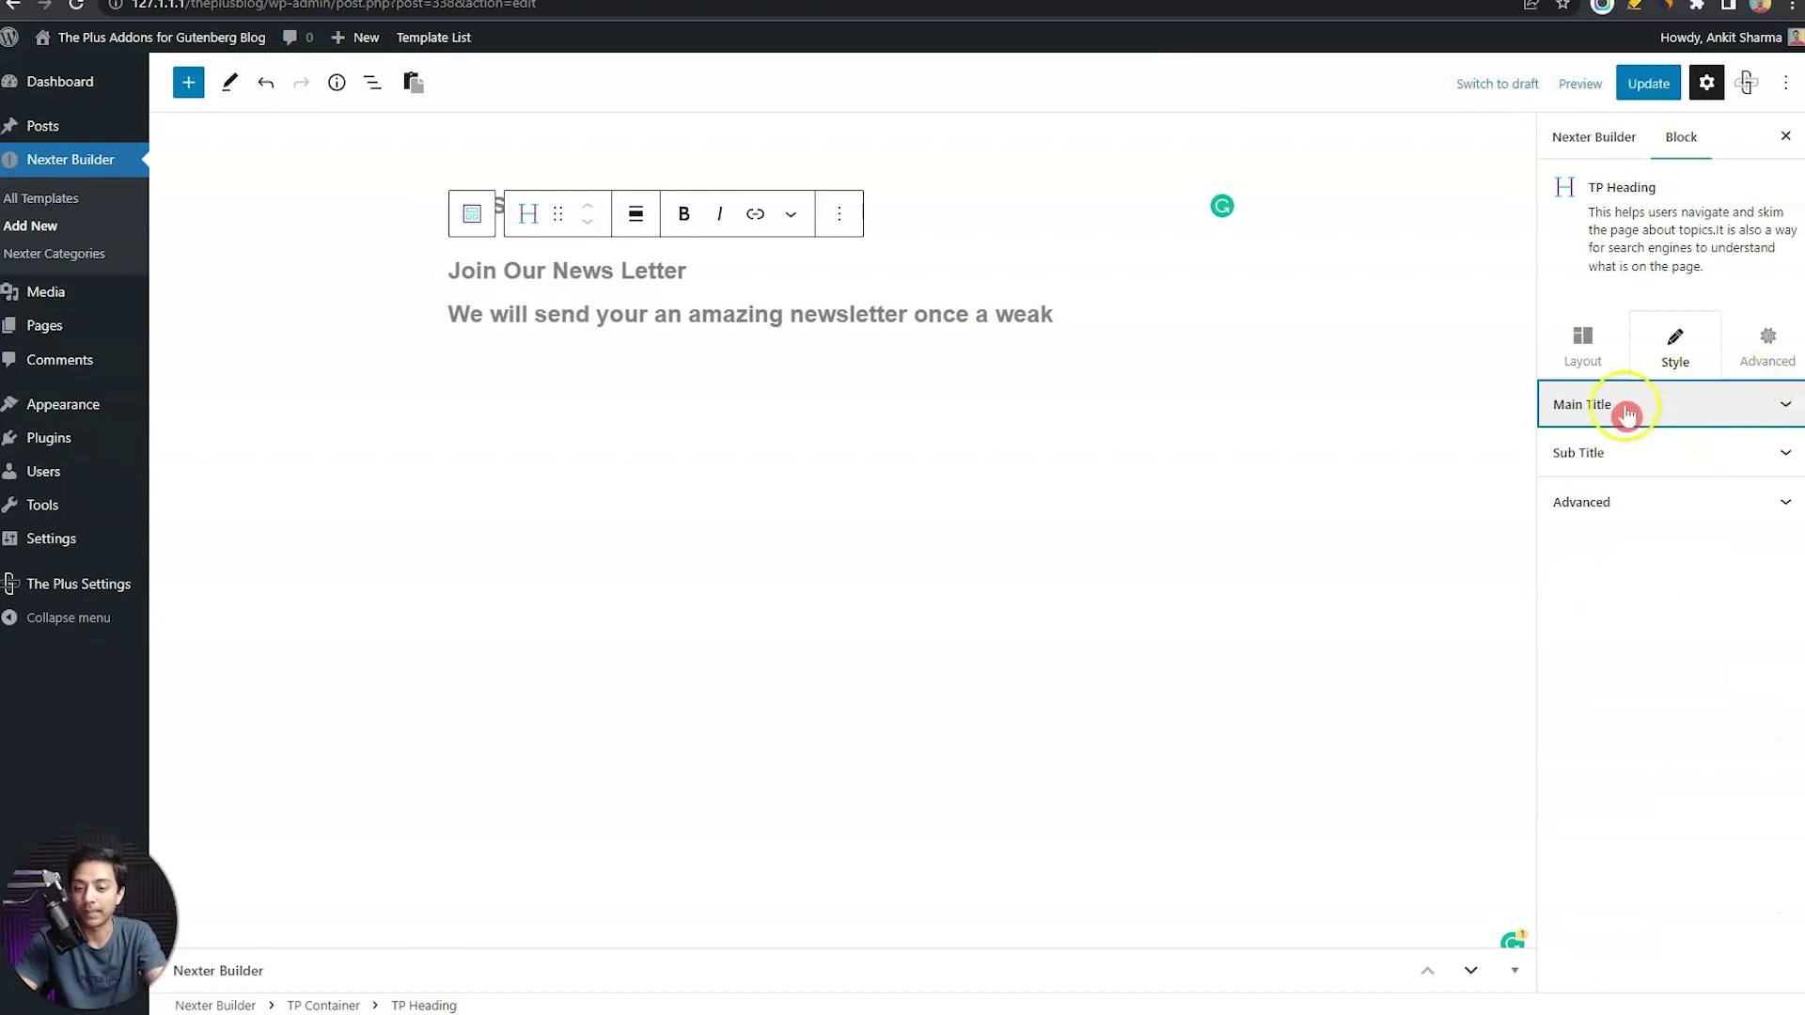
click(1600, 455)
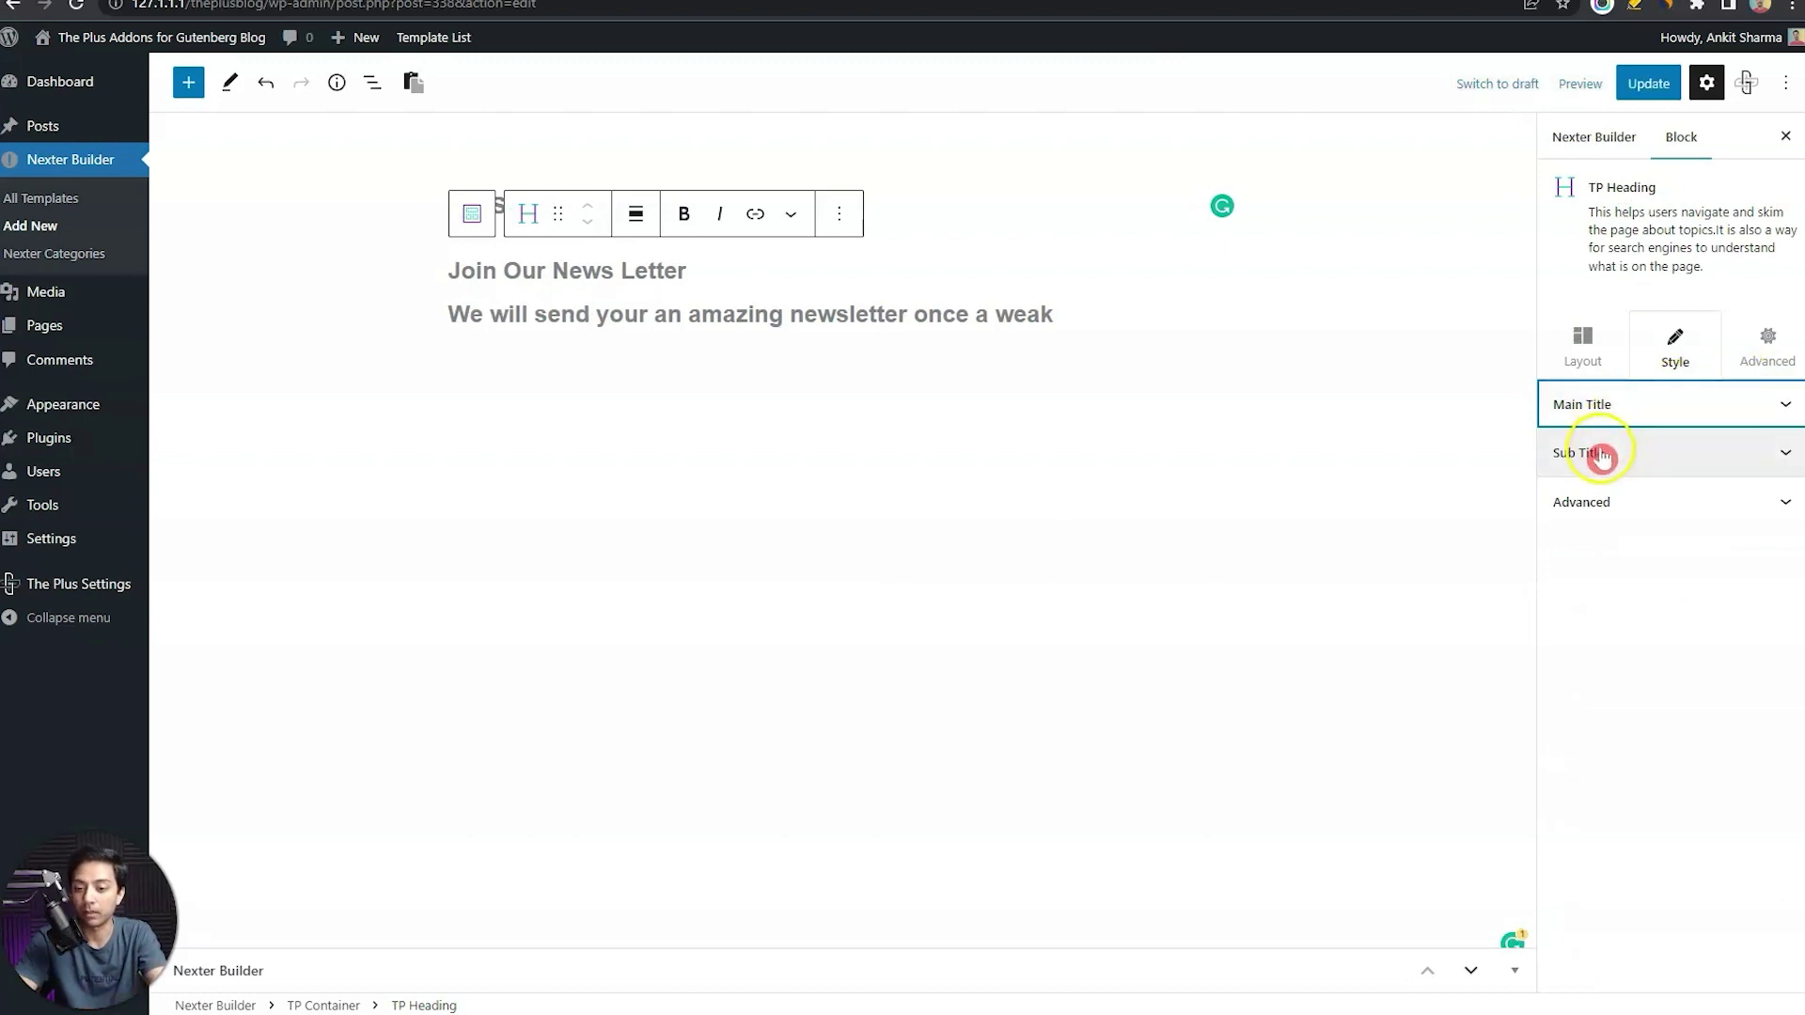
click(1789, 411)
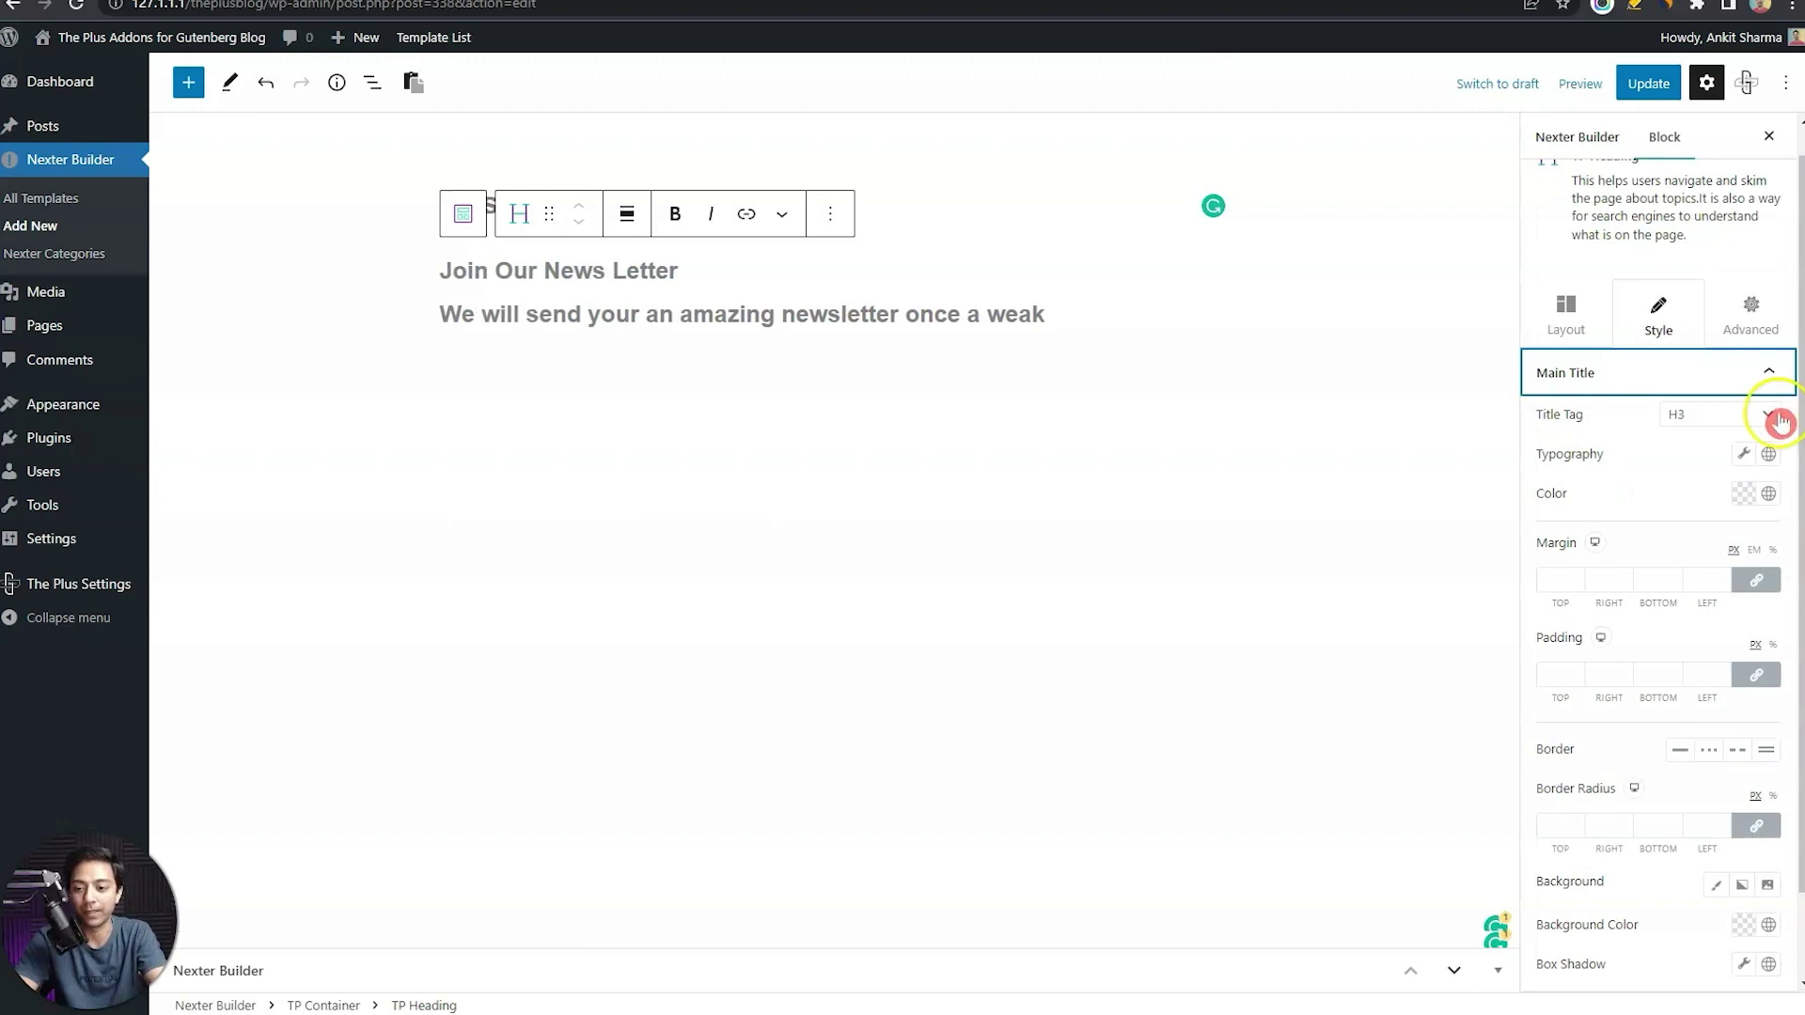
click(1743, 454)
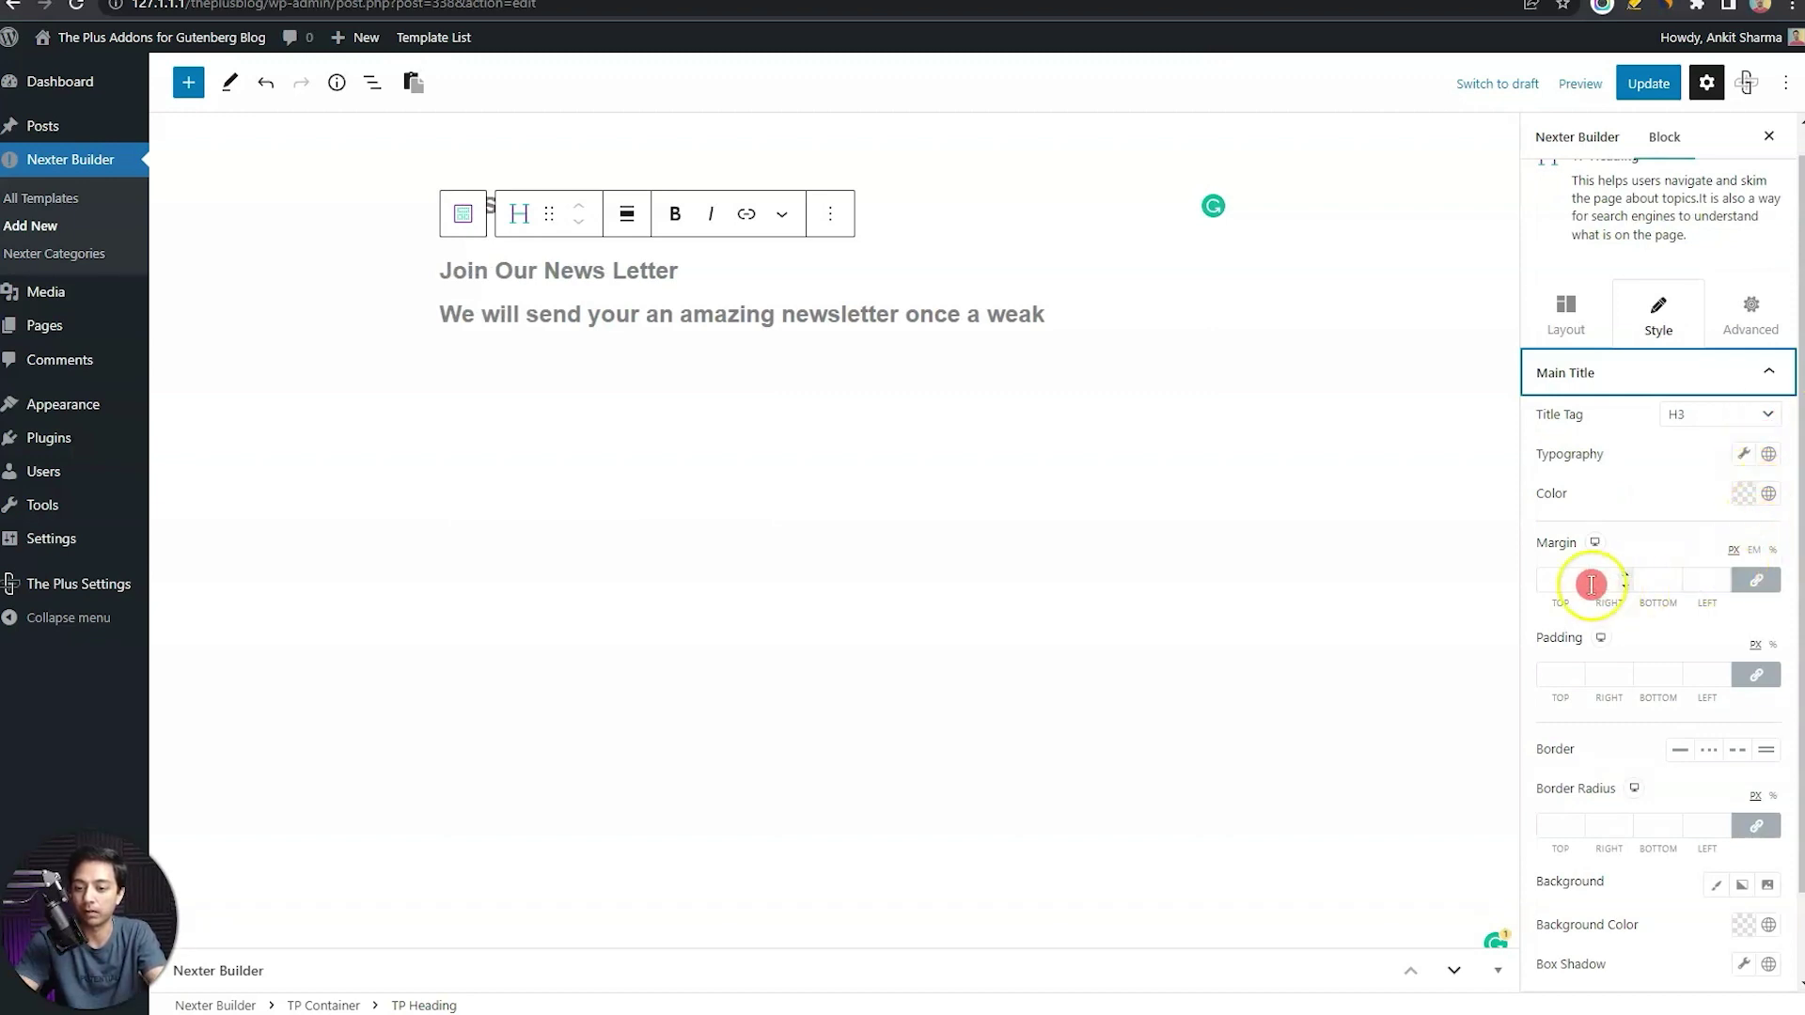
click(1595, 640)
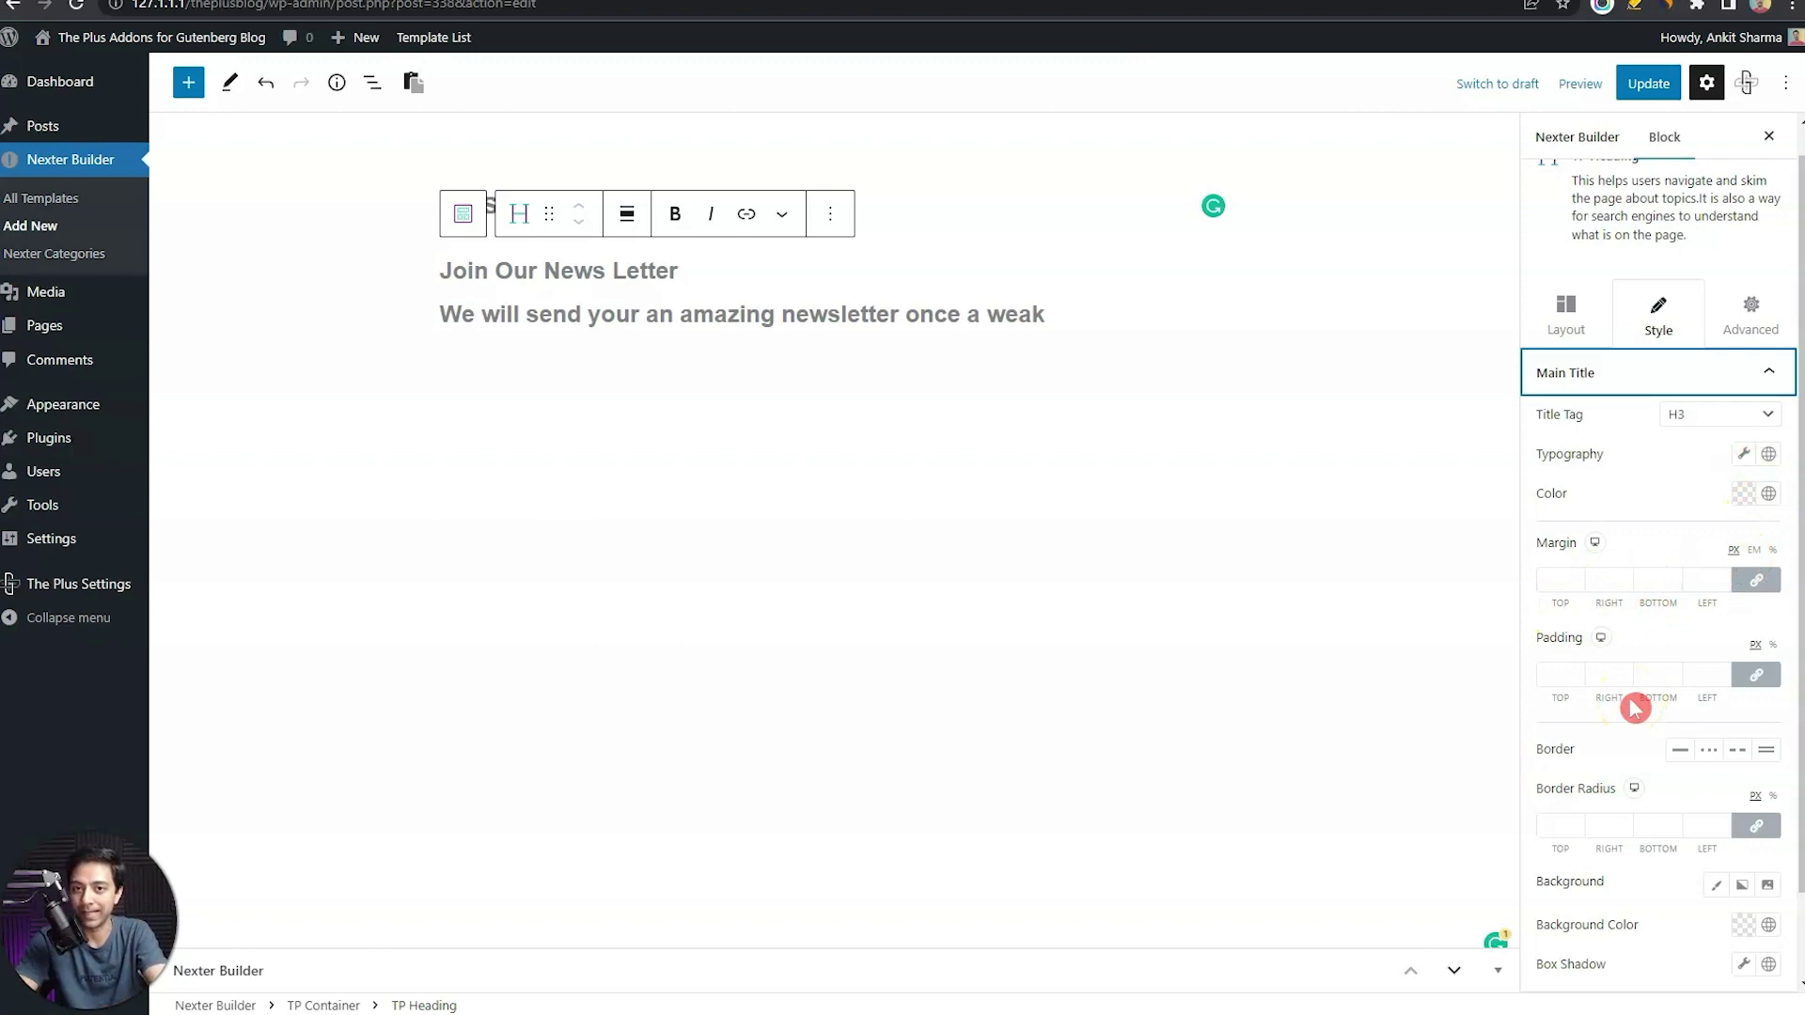
Set the heading's main title font size to 33 px and apply the purple global color to it
click(1744, 454)
click(1697, 525)
click(1706, 598)
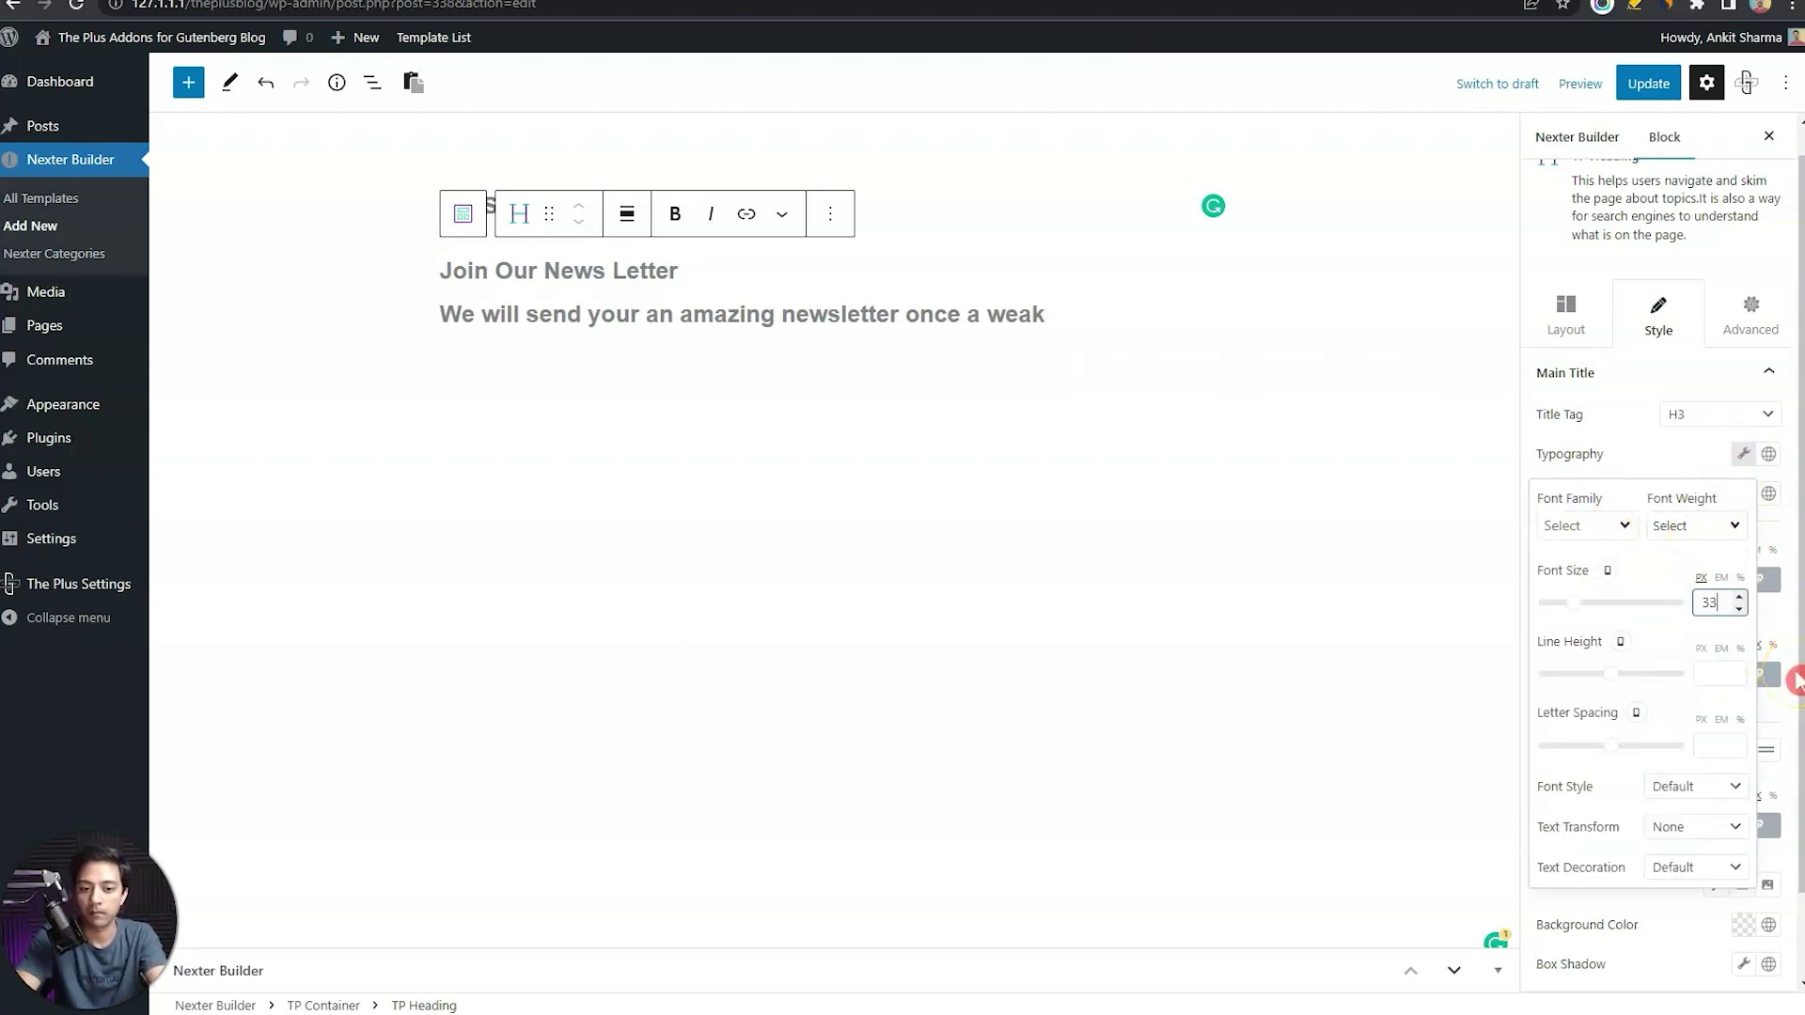
click(1601, 409)
click(1744, 493)
click(1587, 370)
Style the heading's sub title with the P tag, the grey global color and a custom font size
scroll(1598, 799, down, 3)
click(1627, 909)
click(1742, 820)
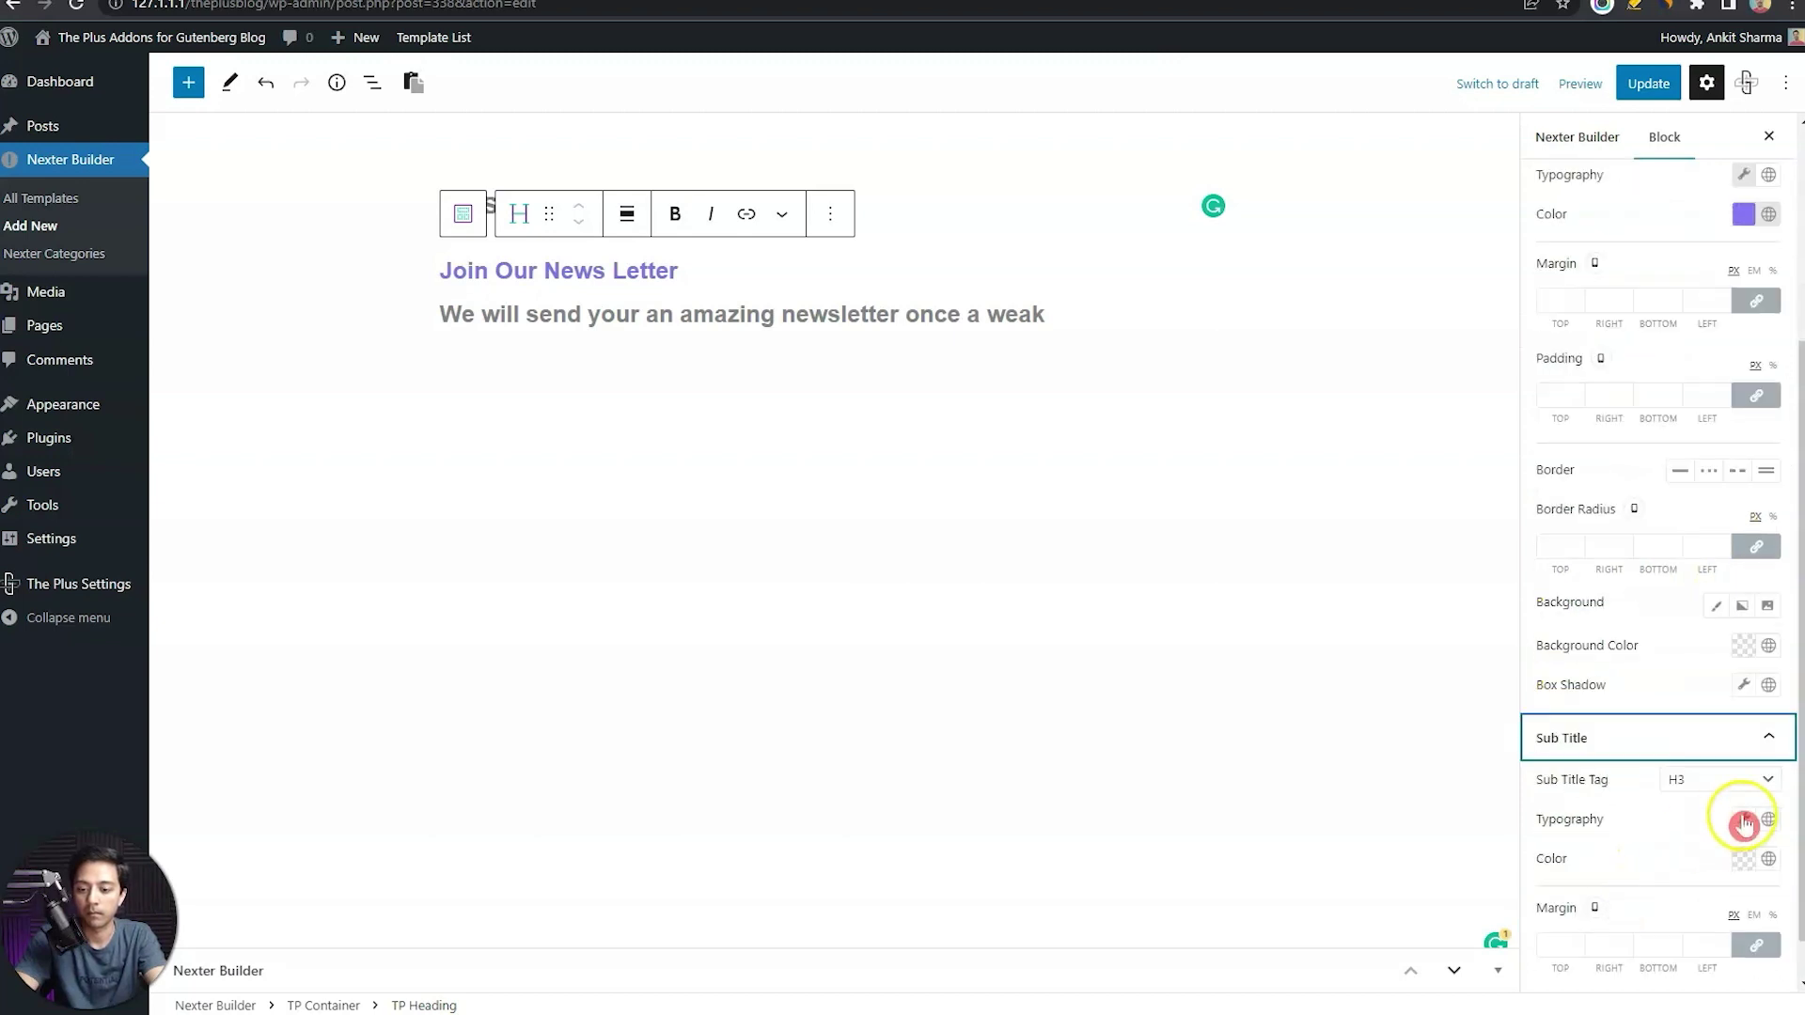
click(1769, 858)
click(1732, 735)
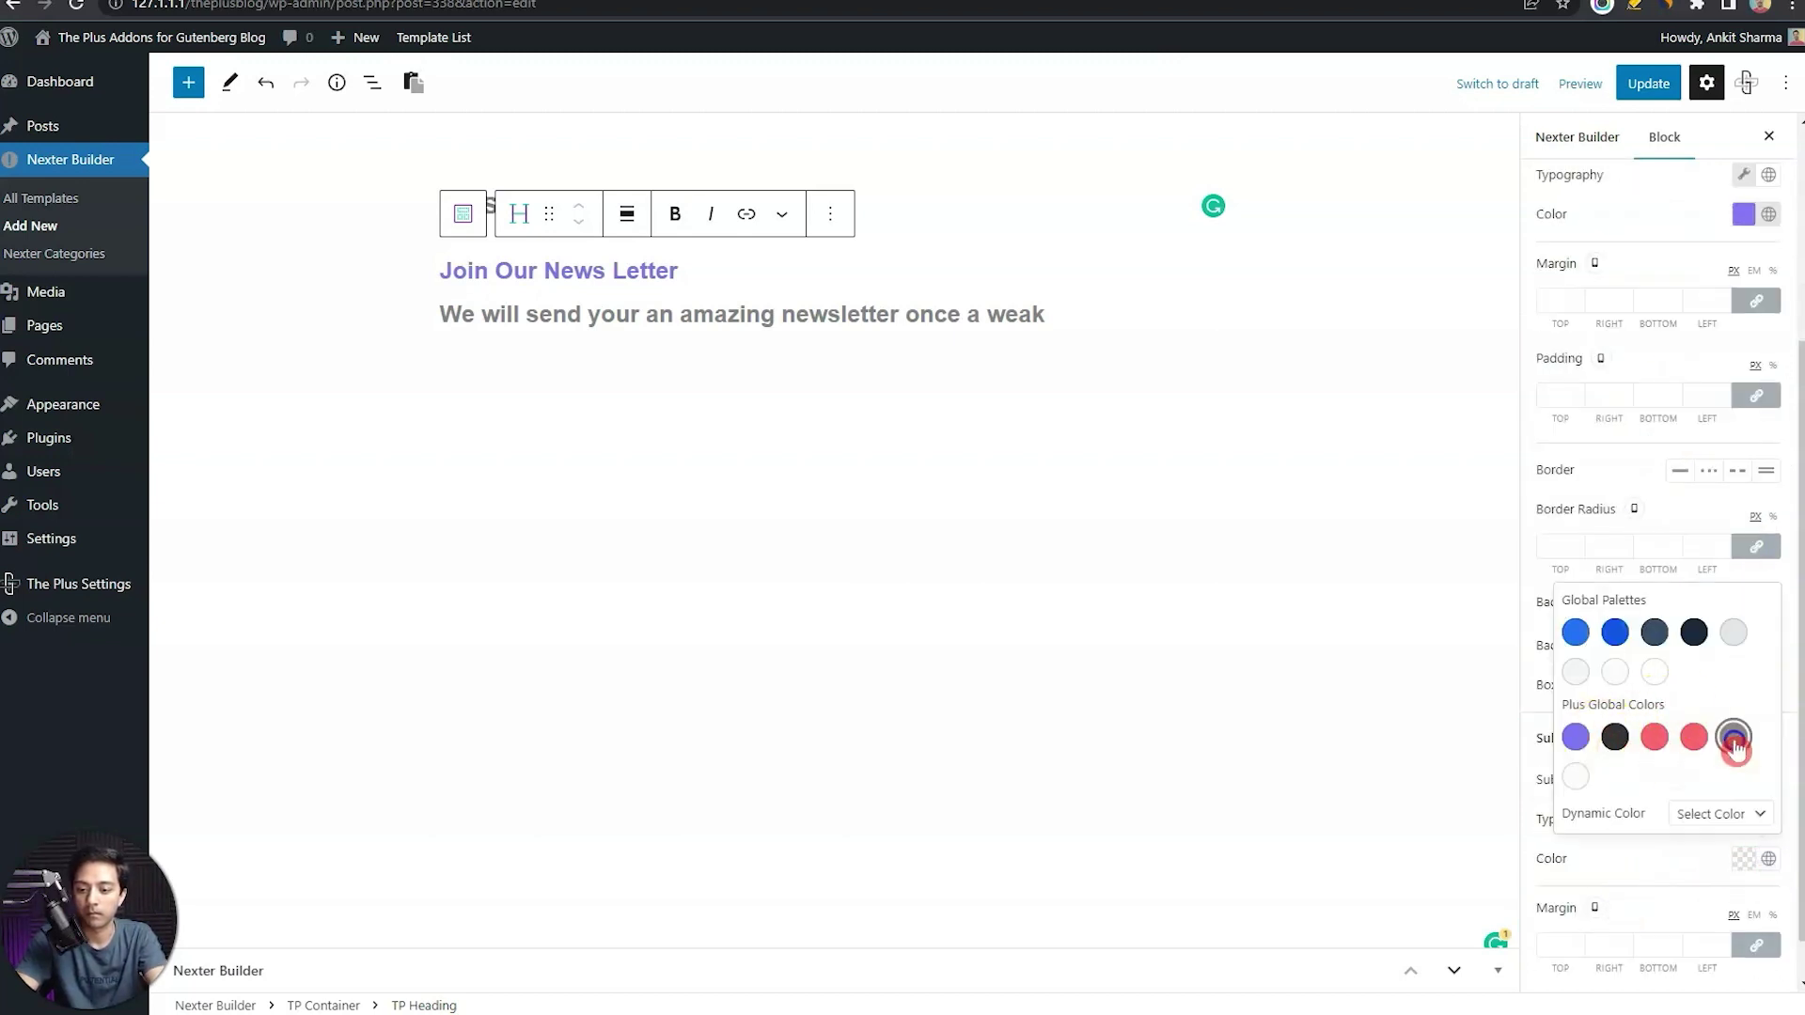
click(1720, 507)
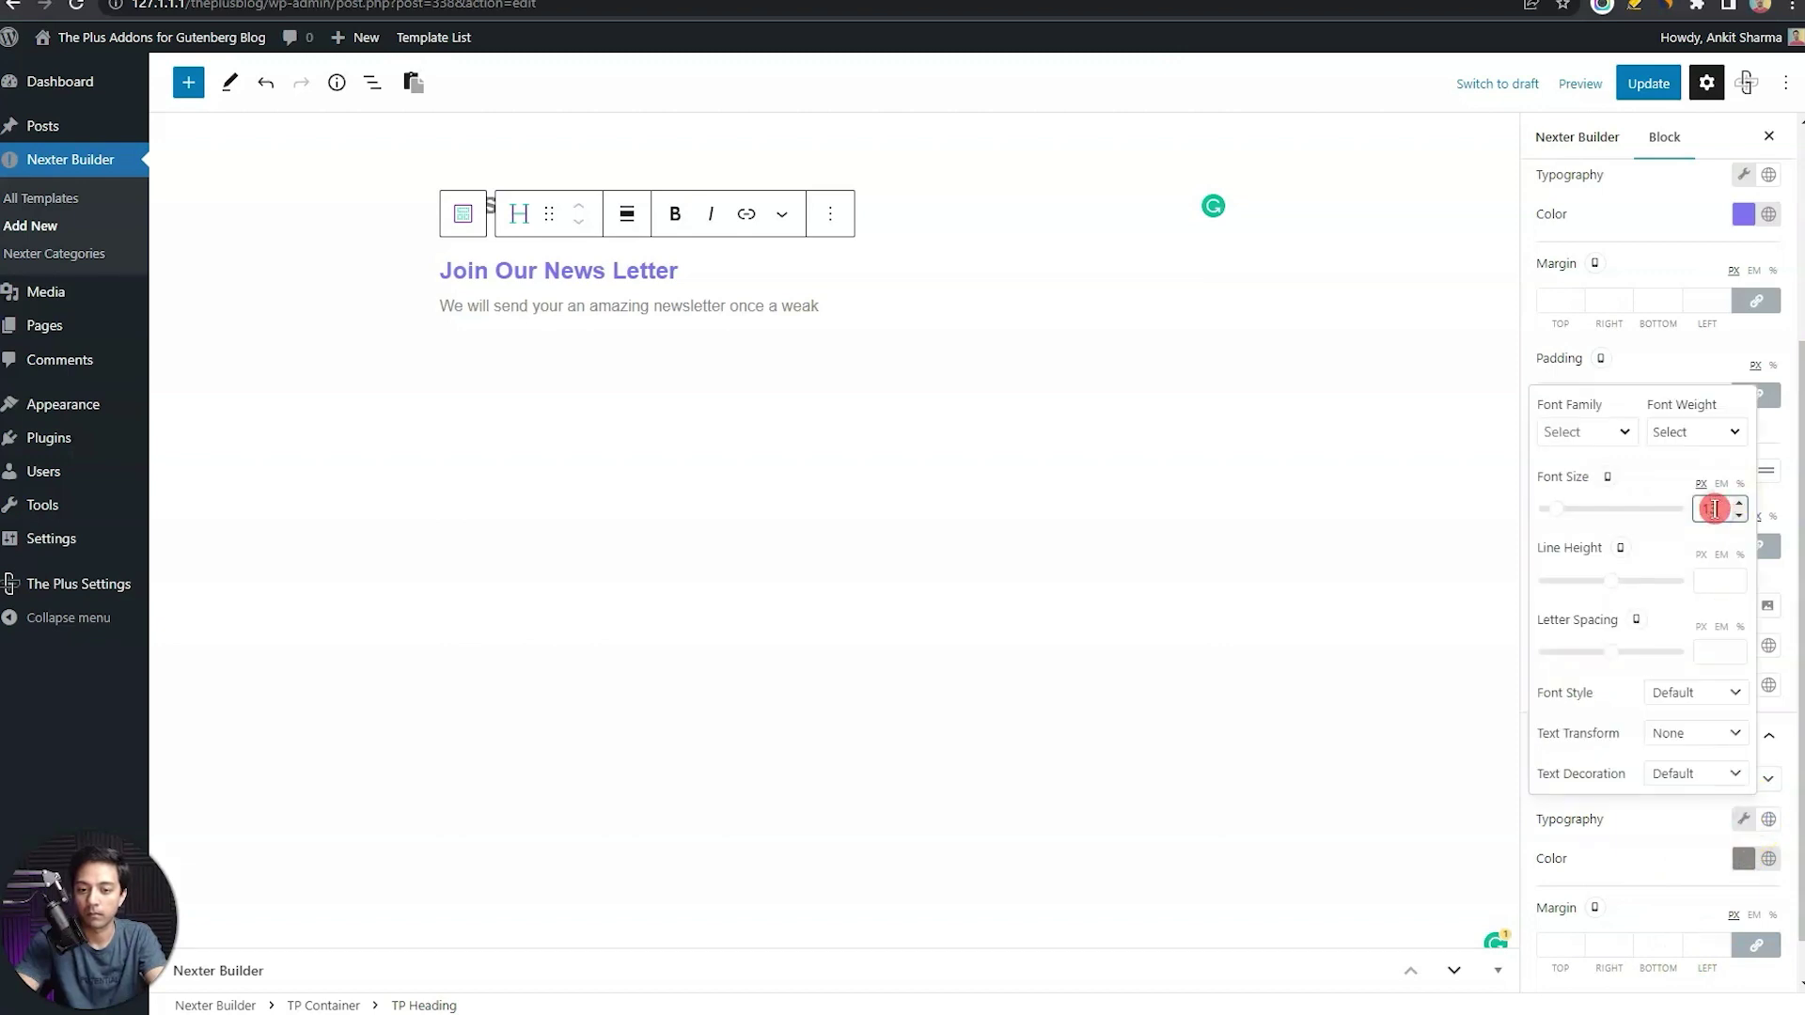
click(1639, 827)
Insert a TP Mailchimp block directly after the newsletter heading inside the container
click(786, 303)
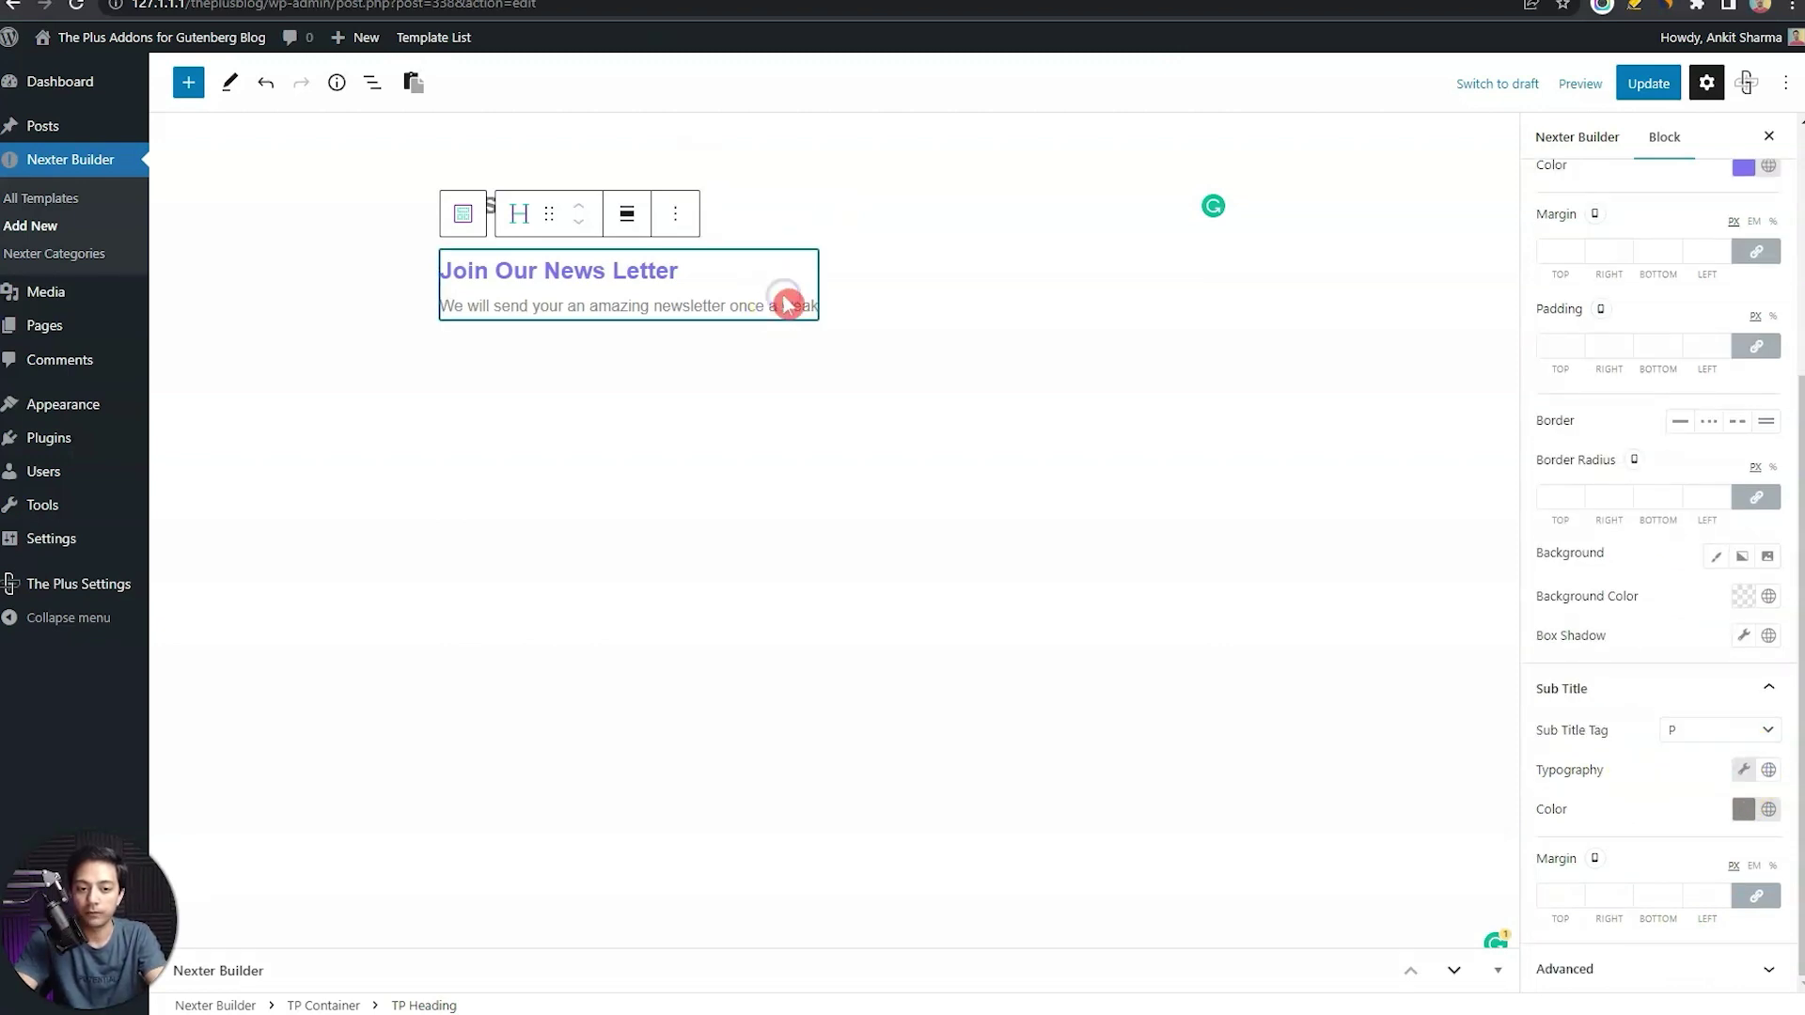
click(674, 216)
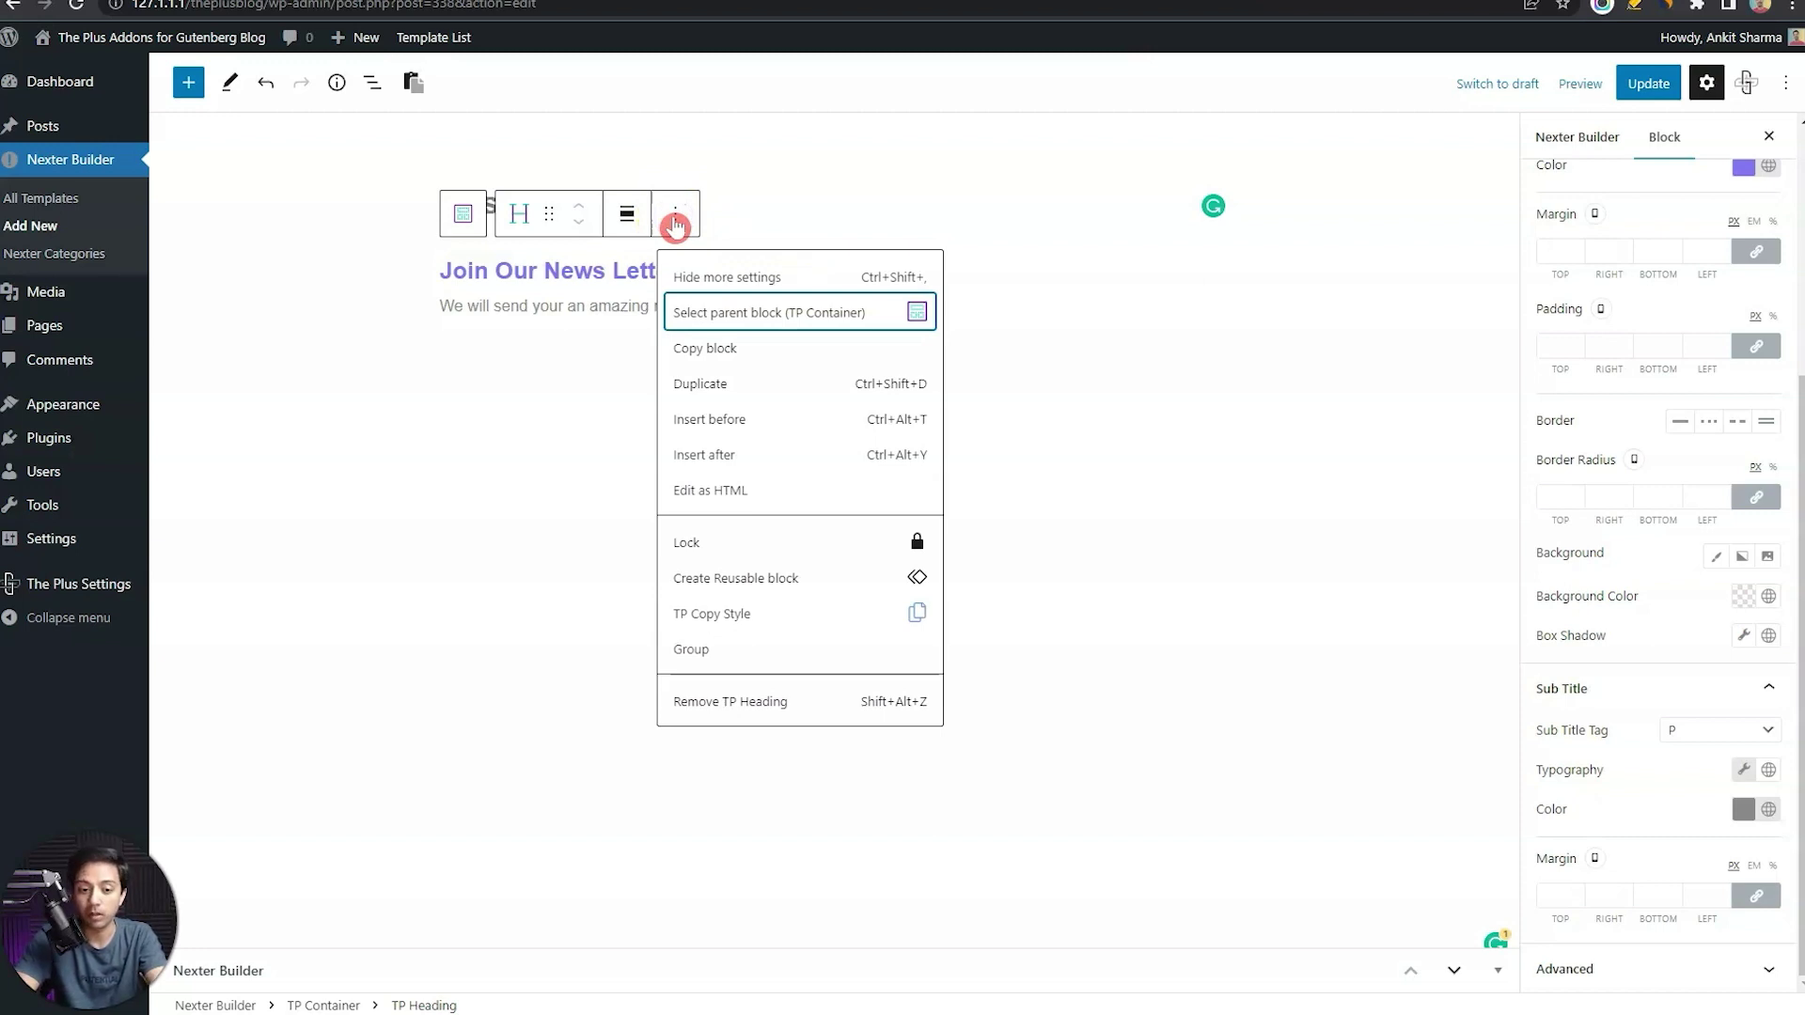
click(743, 460)
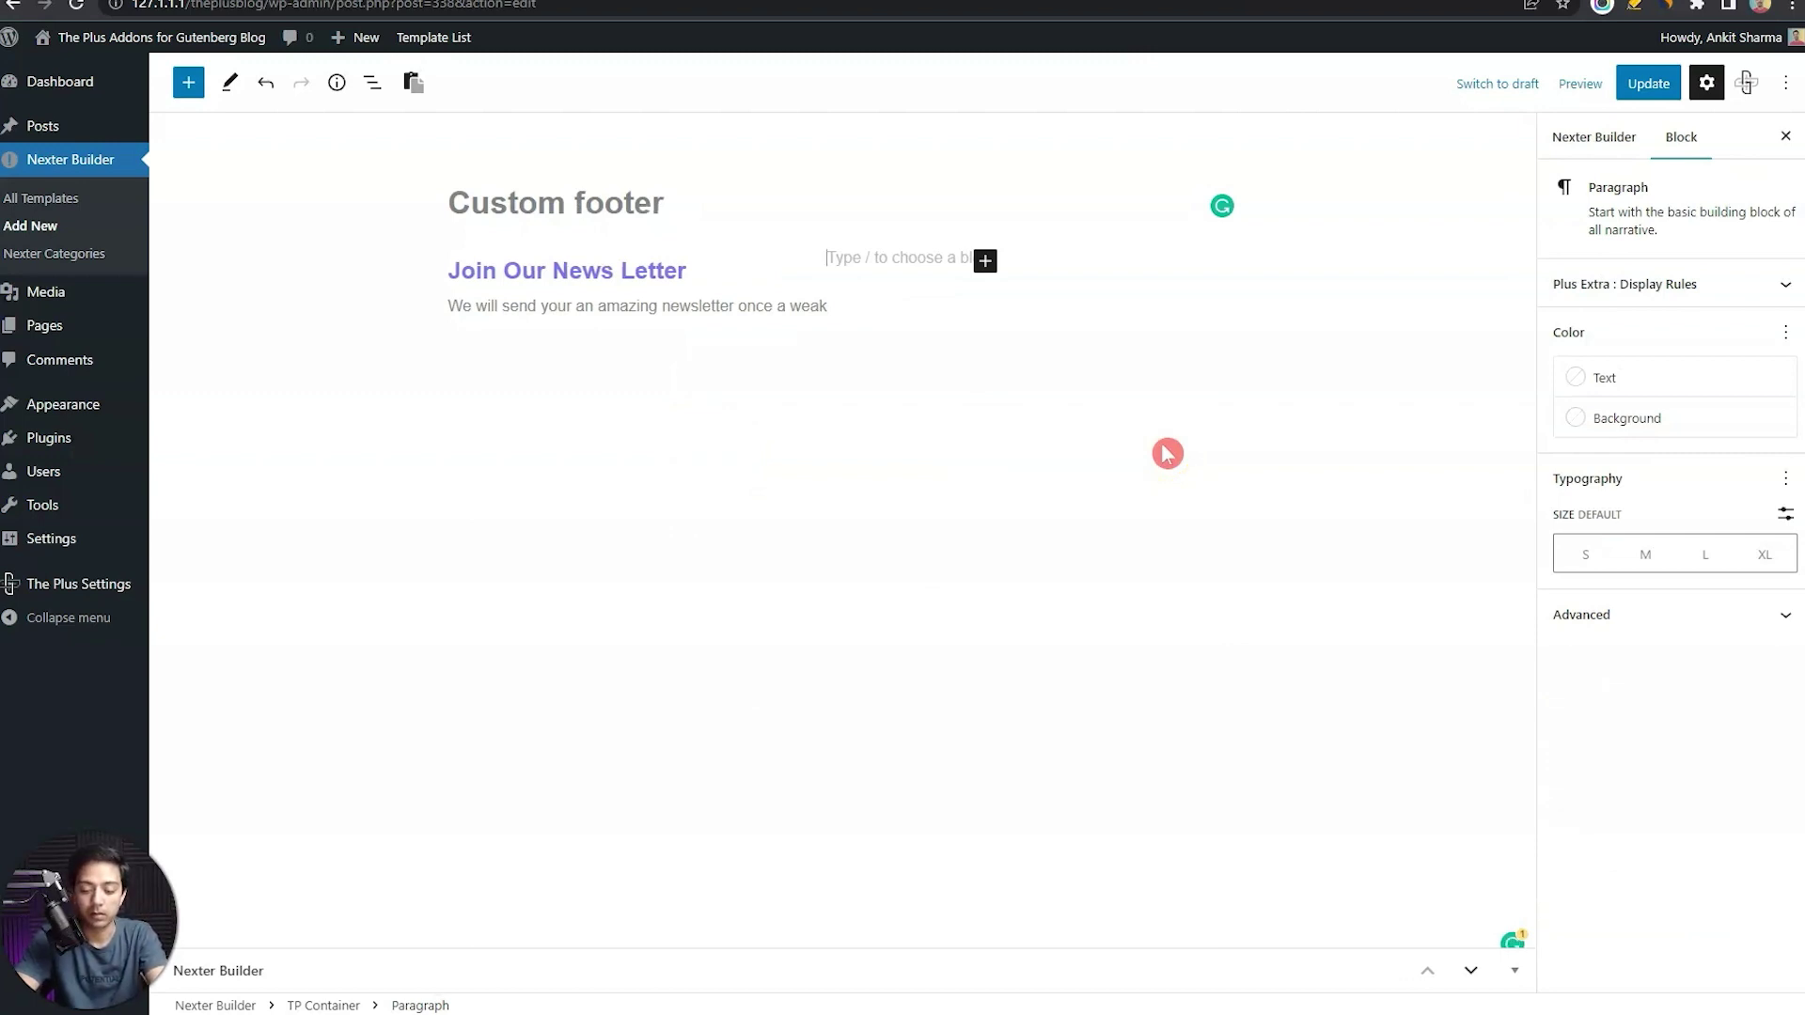
text(/tp mai)
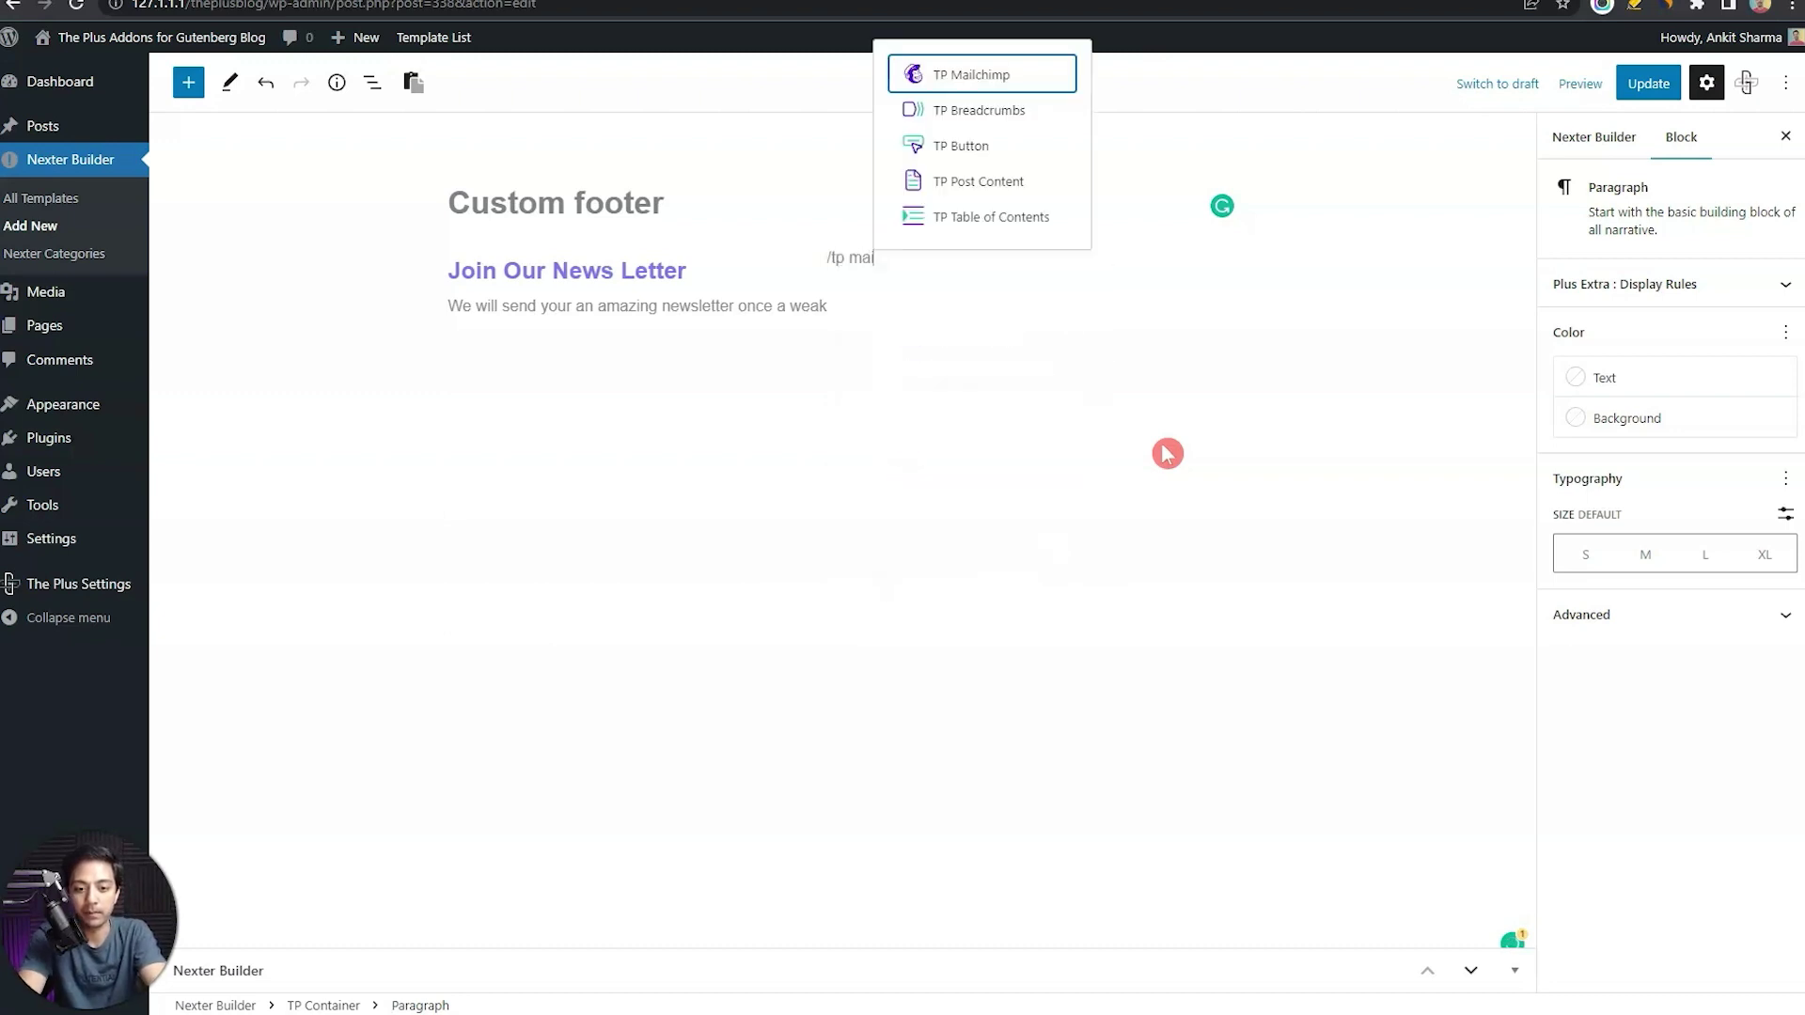
click(998, 75)
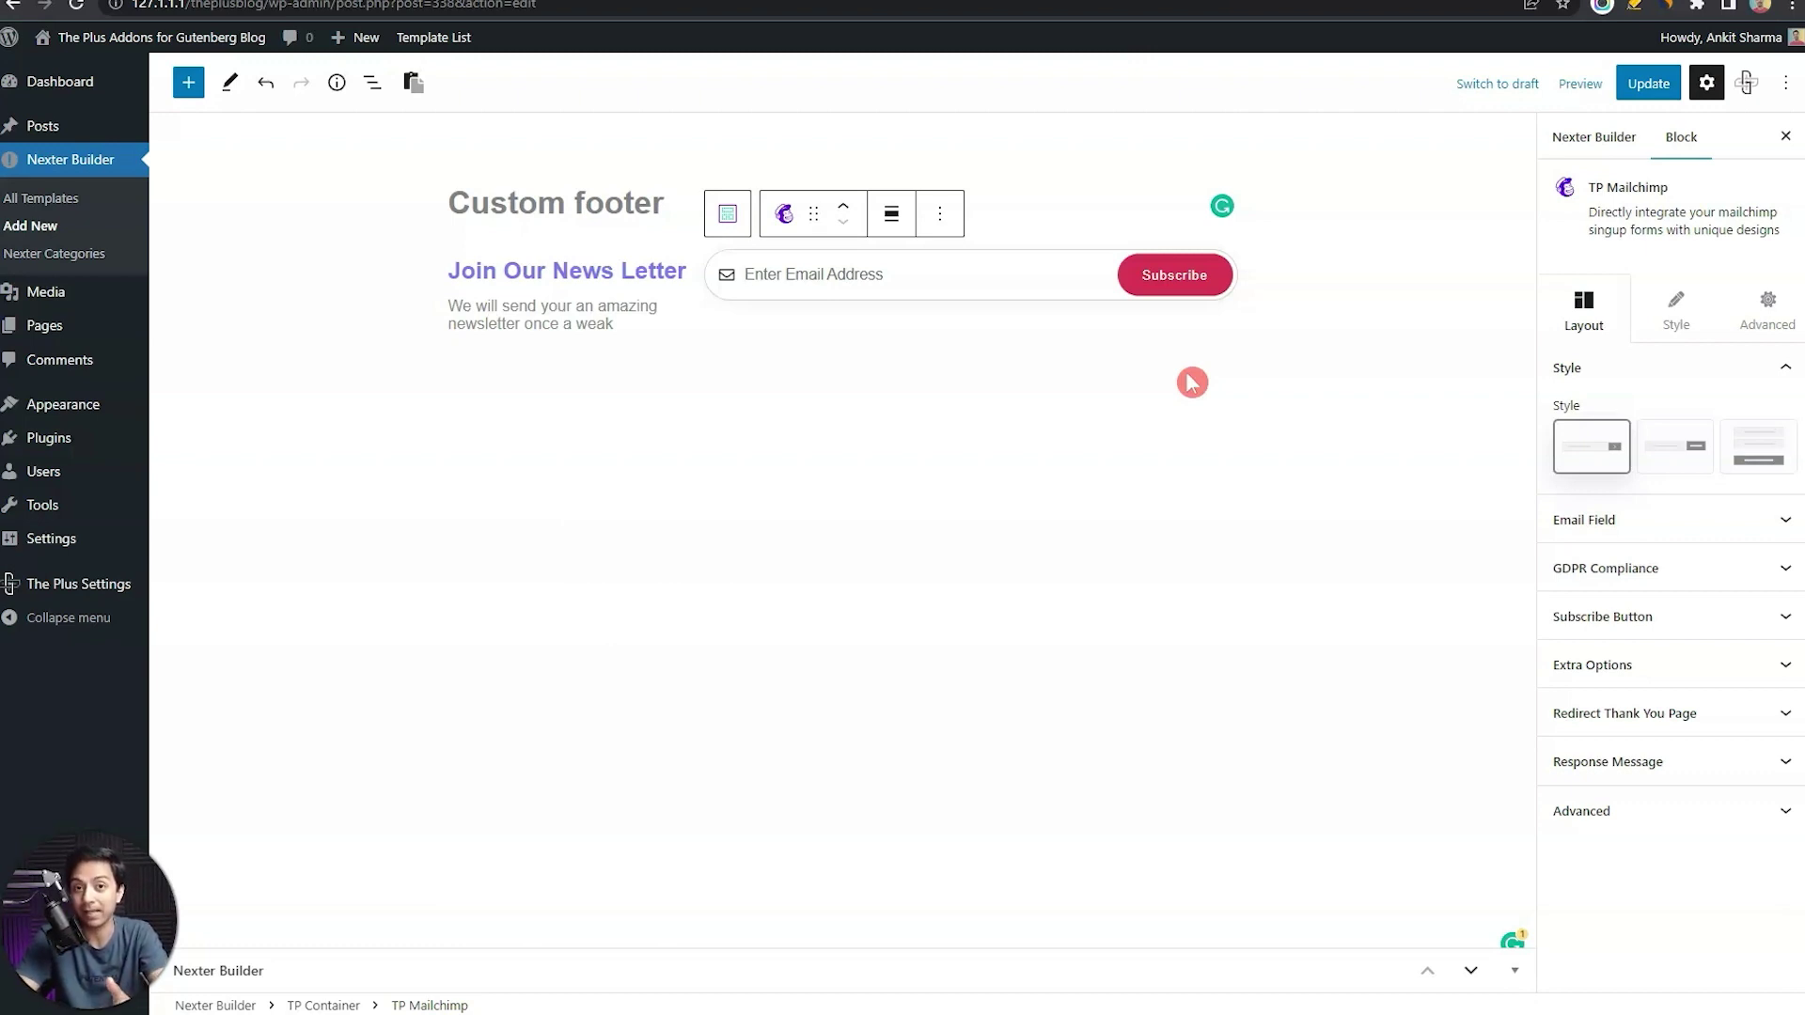
Set the Mailchimp subscribe button's normal background color to the purple global color
click(1669, 334)
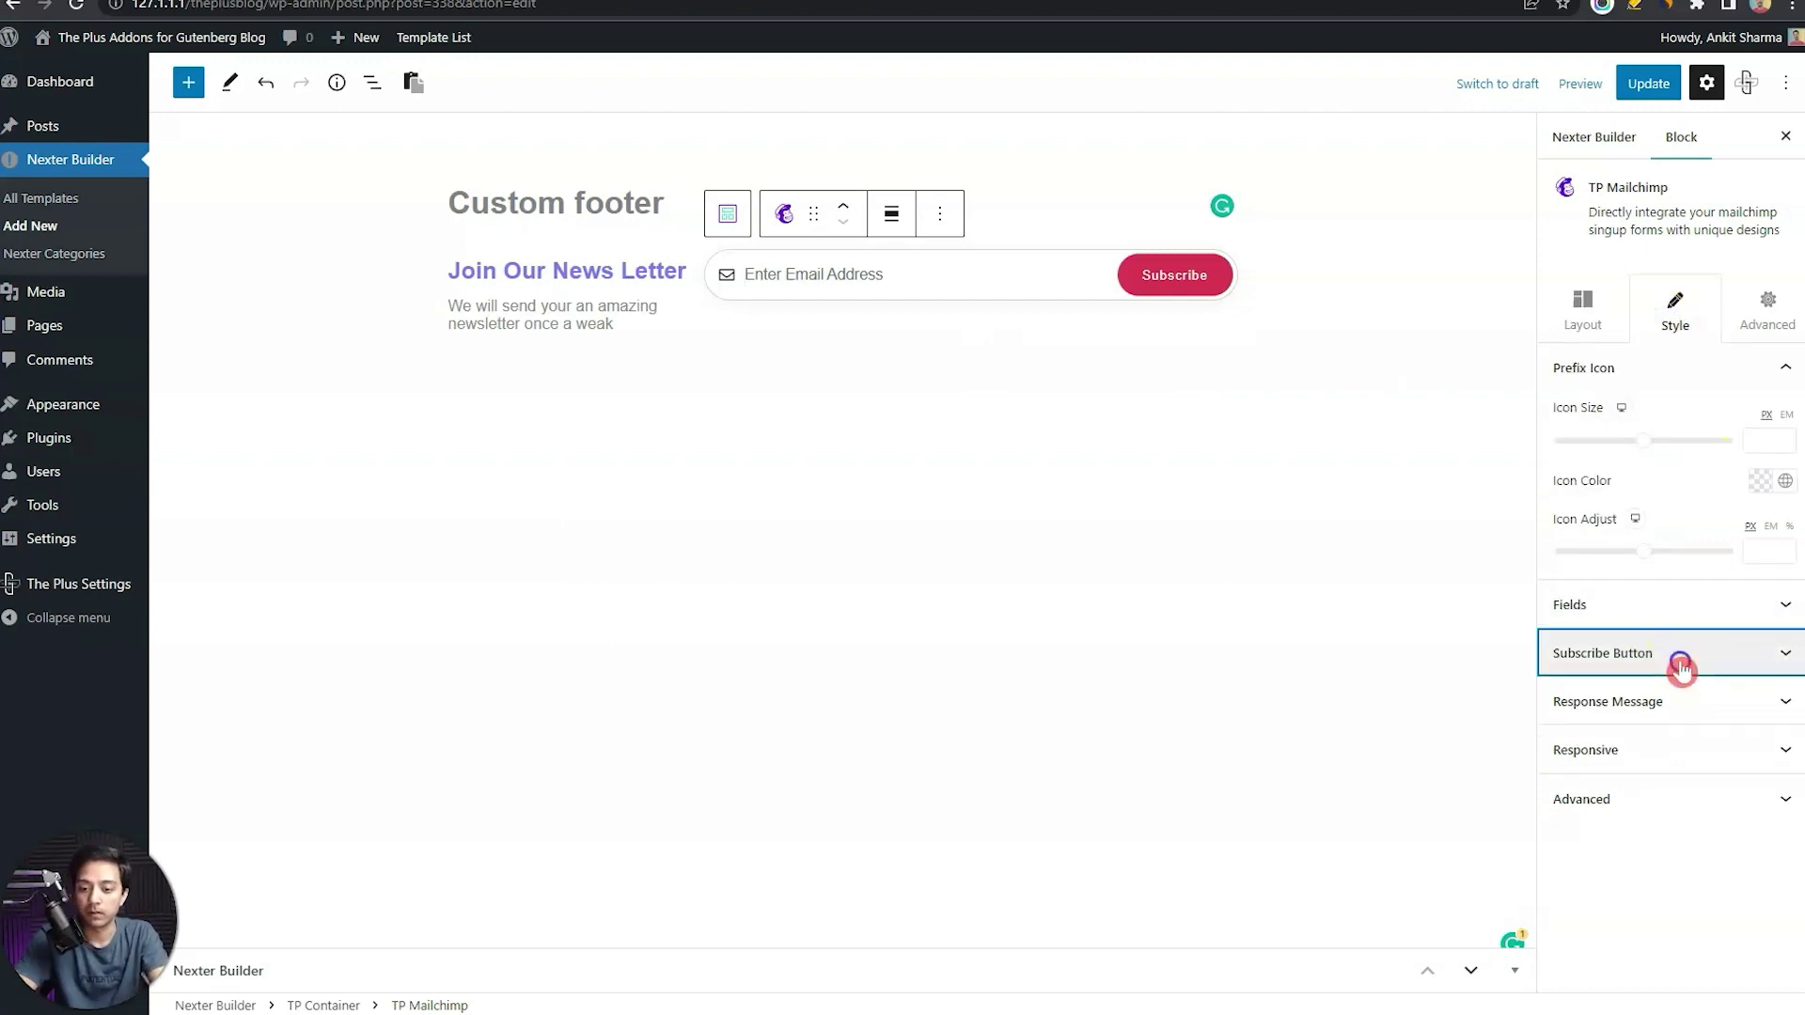
click(1679, 658)
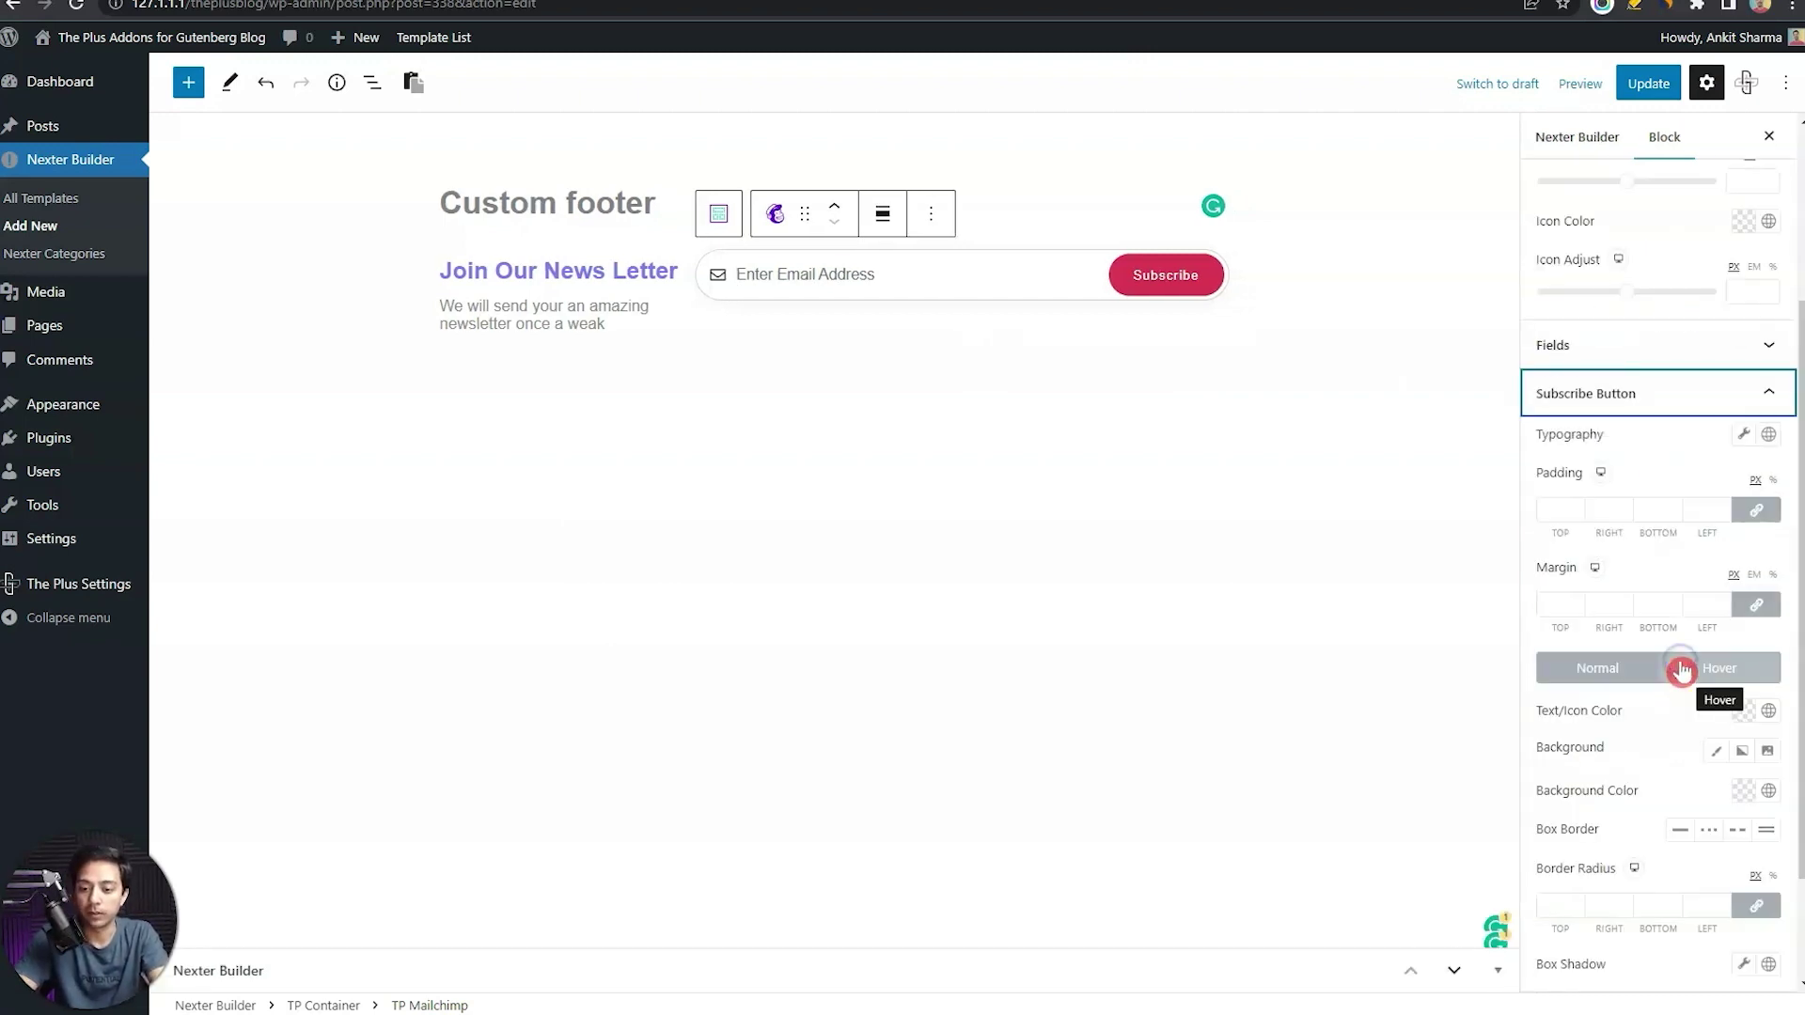
click(1770, 790)
click(1576, 668)
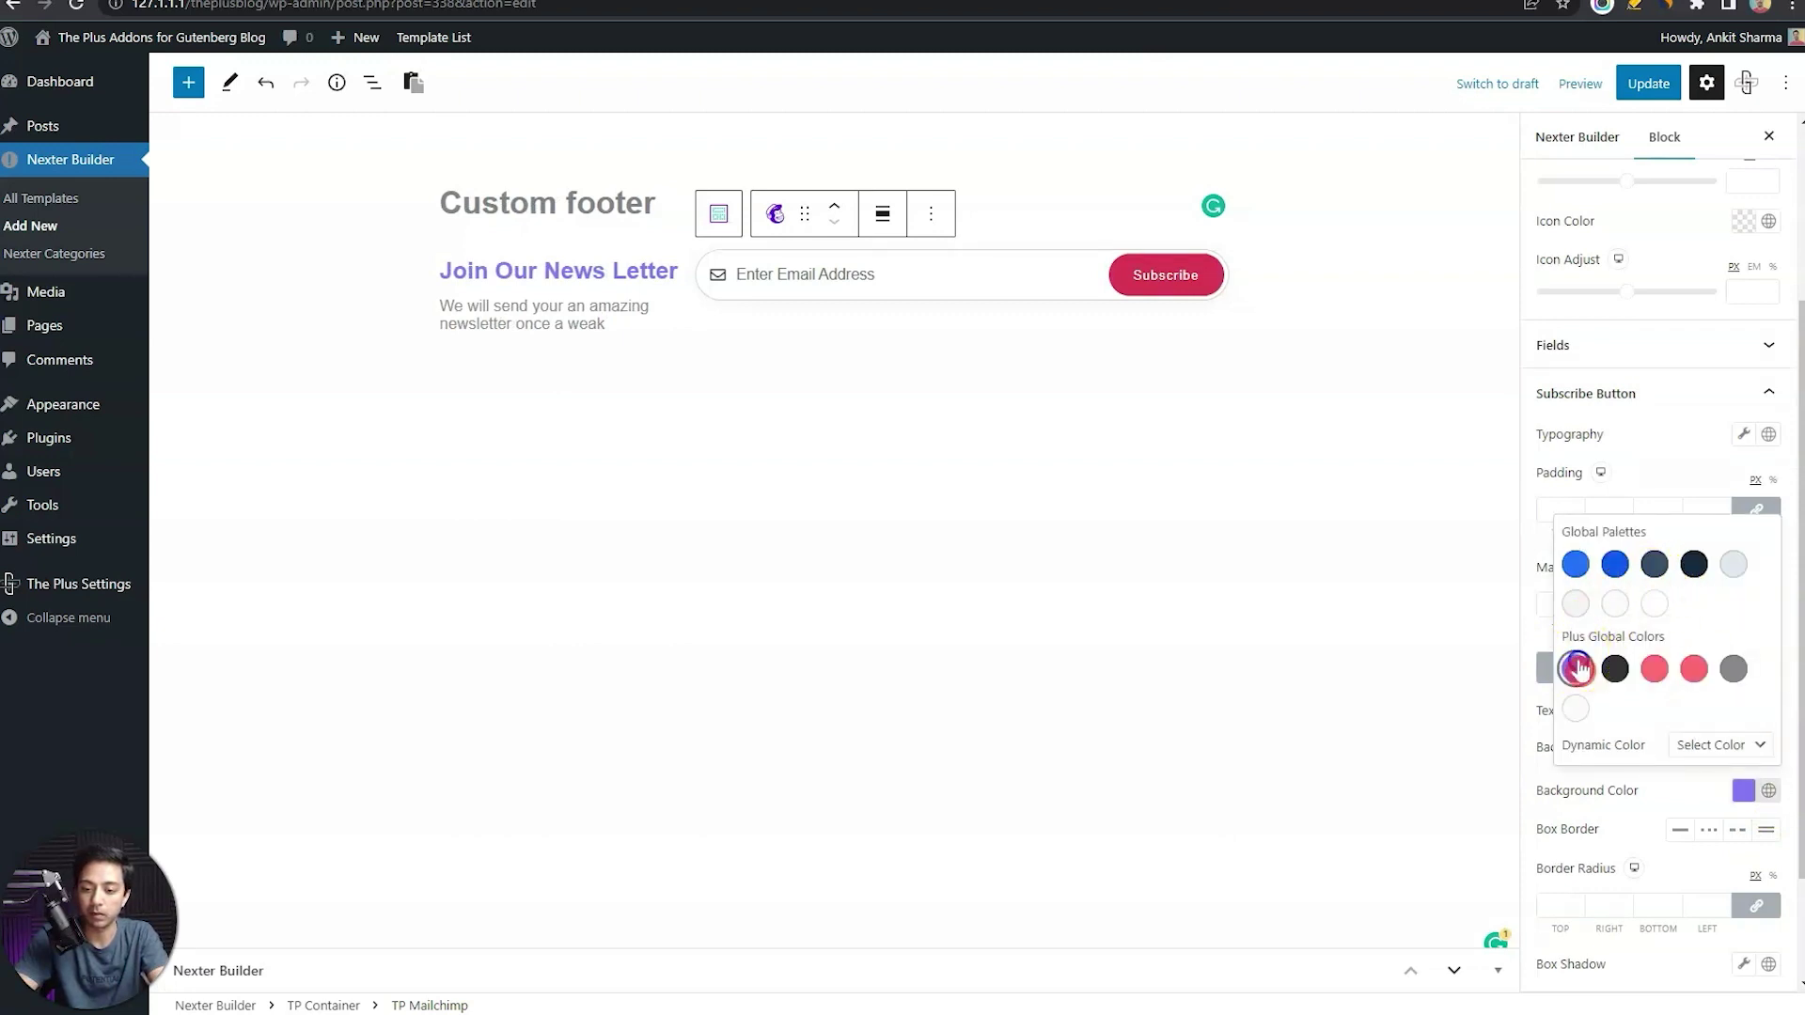
click(1615, 832)
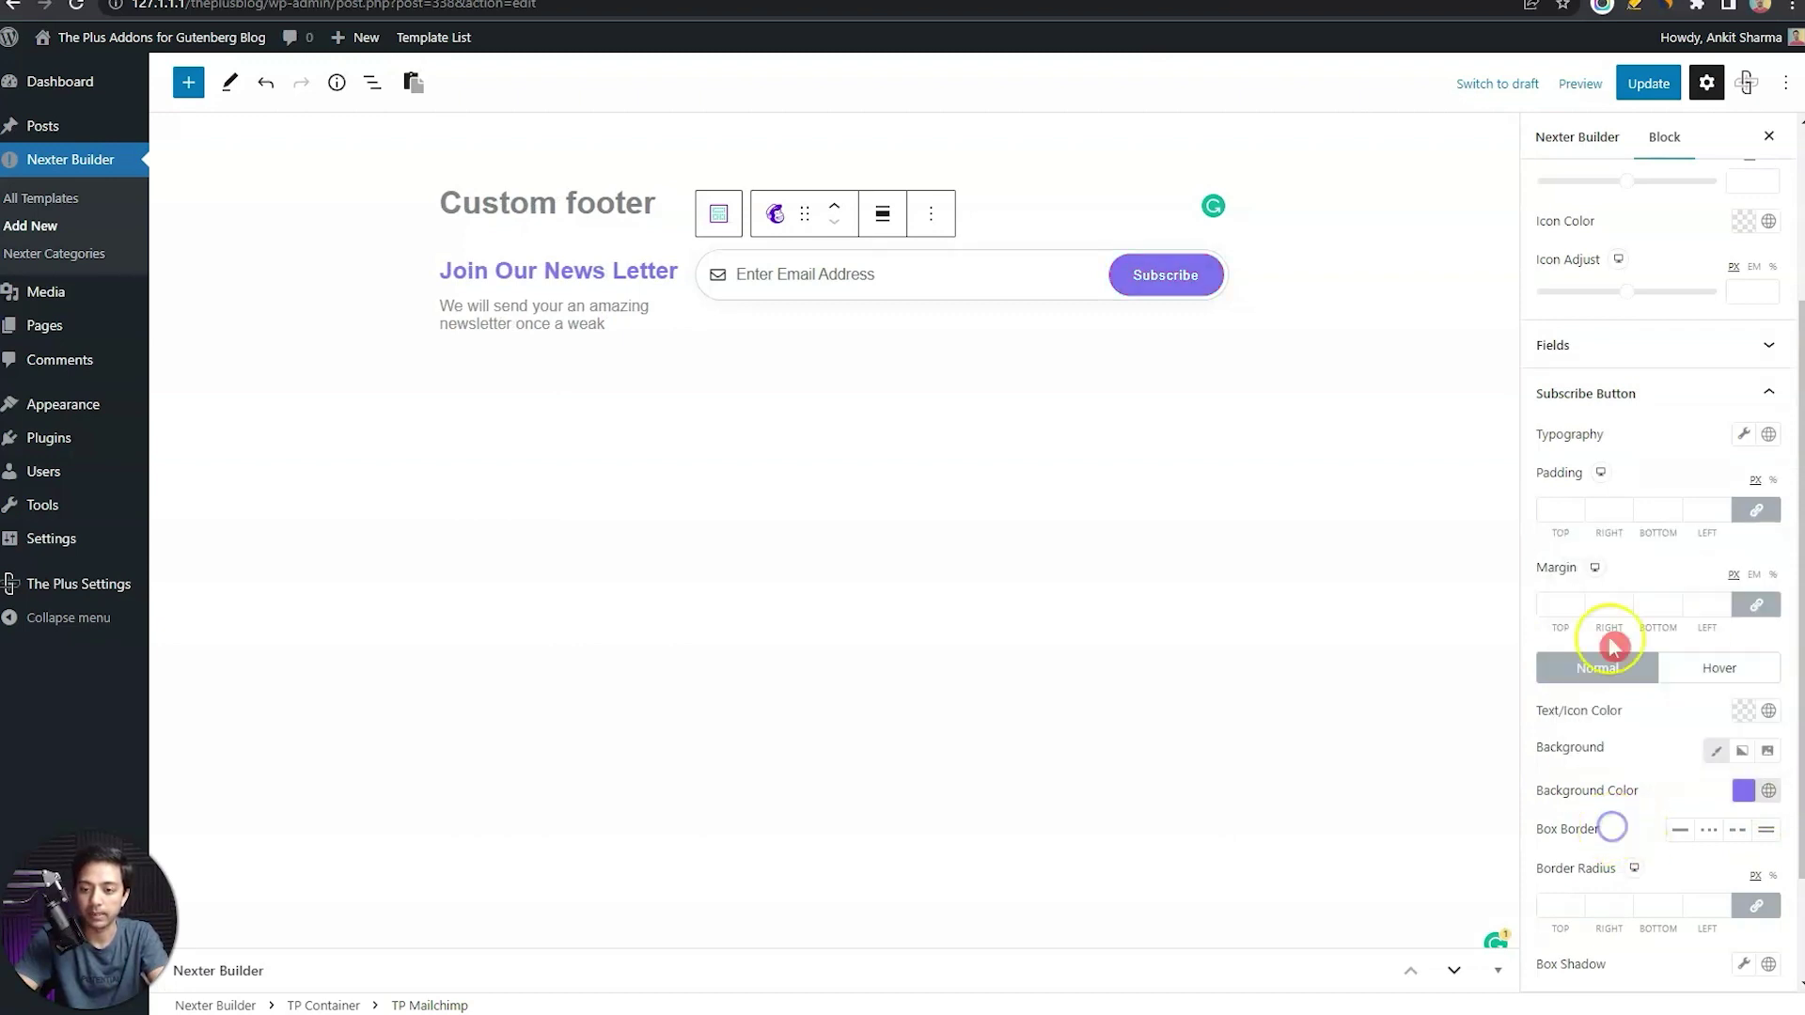
Center the newsletter container's items in row alignment and apply the fourth column alignment option in its flex properties
click(1063, 197)
click(372, 82)
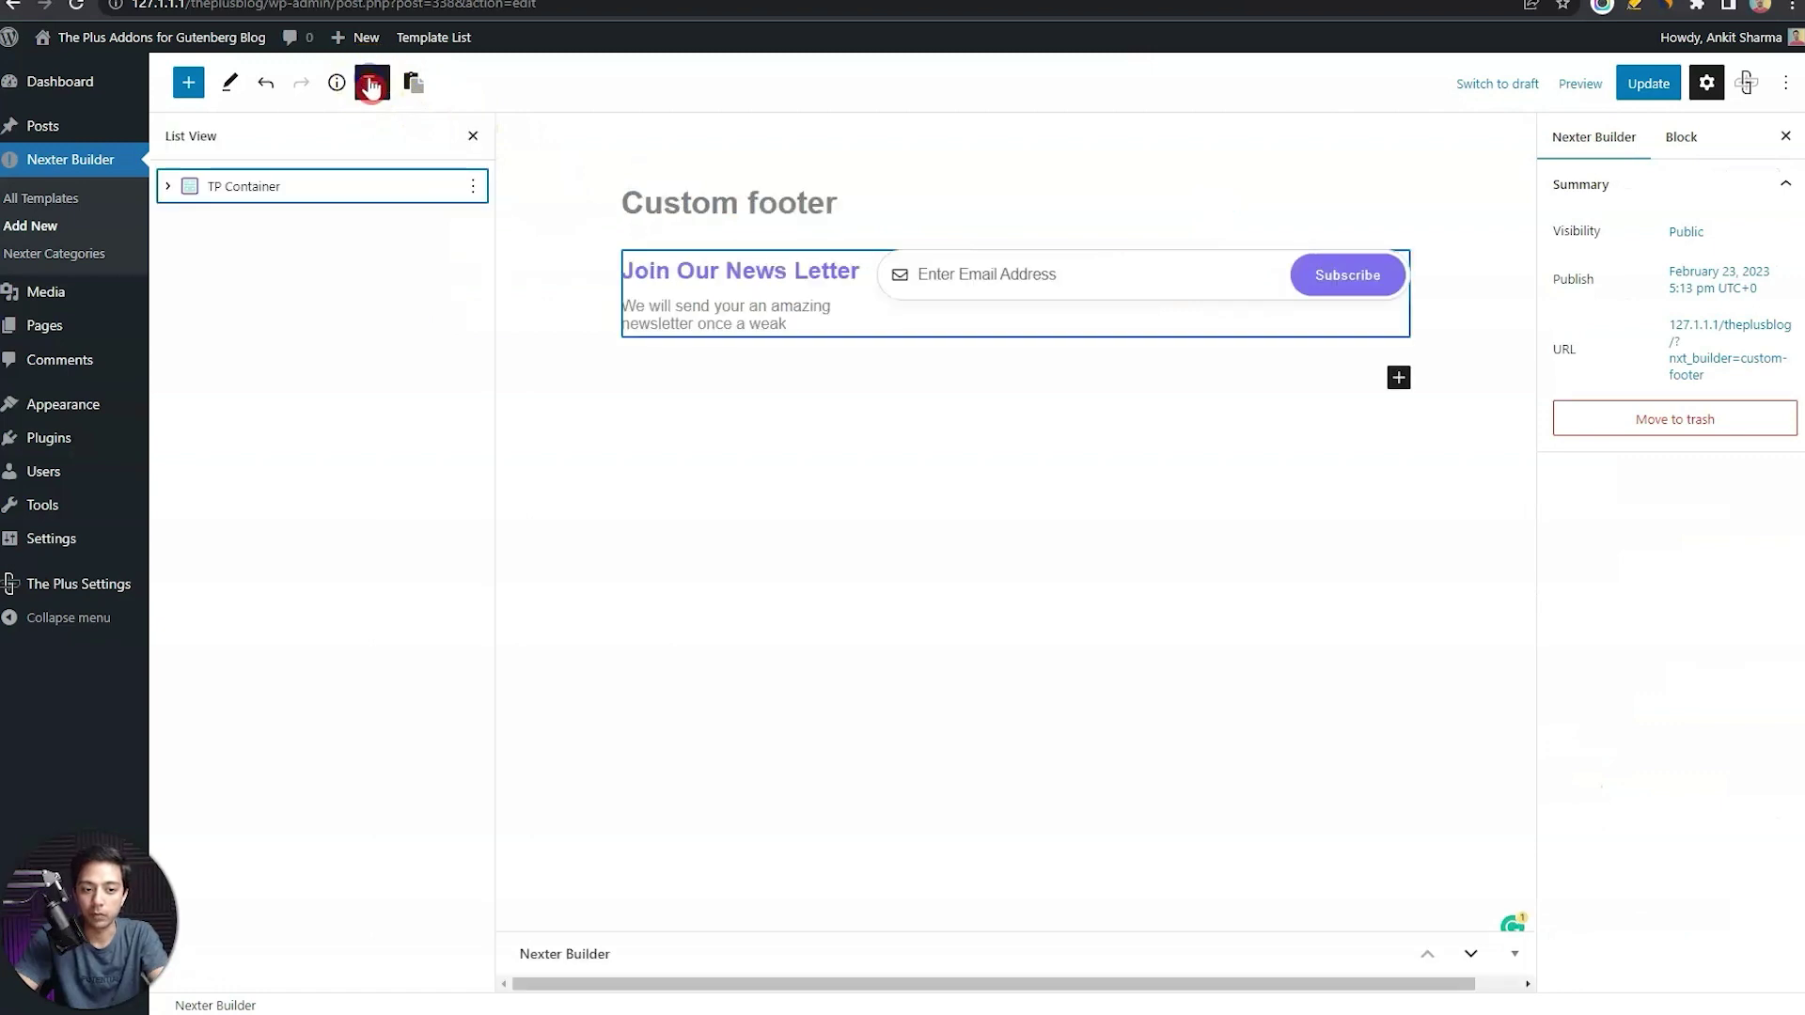
click(317, 190)
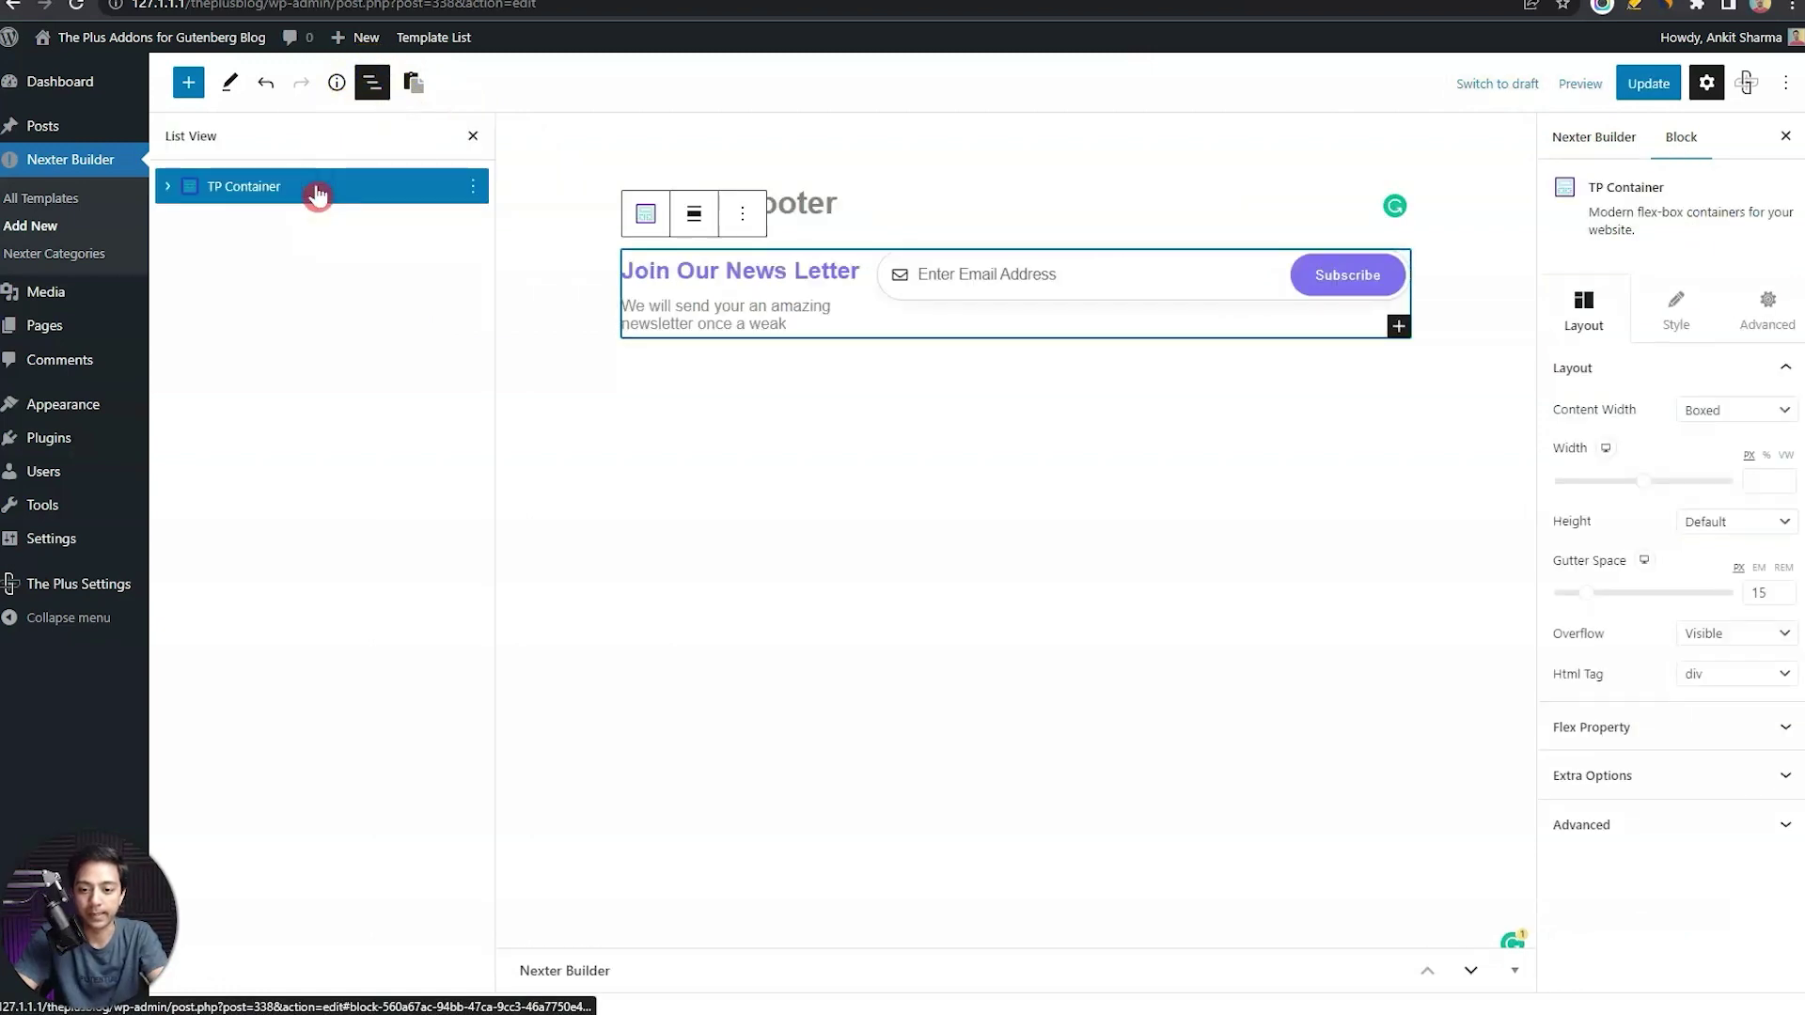
click(1585, 736)
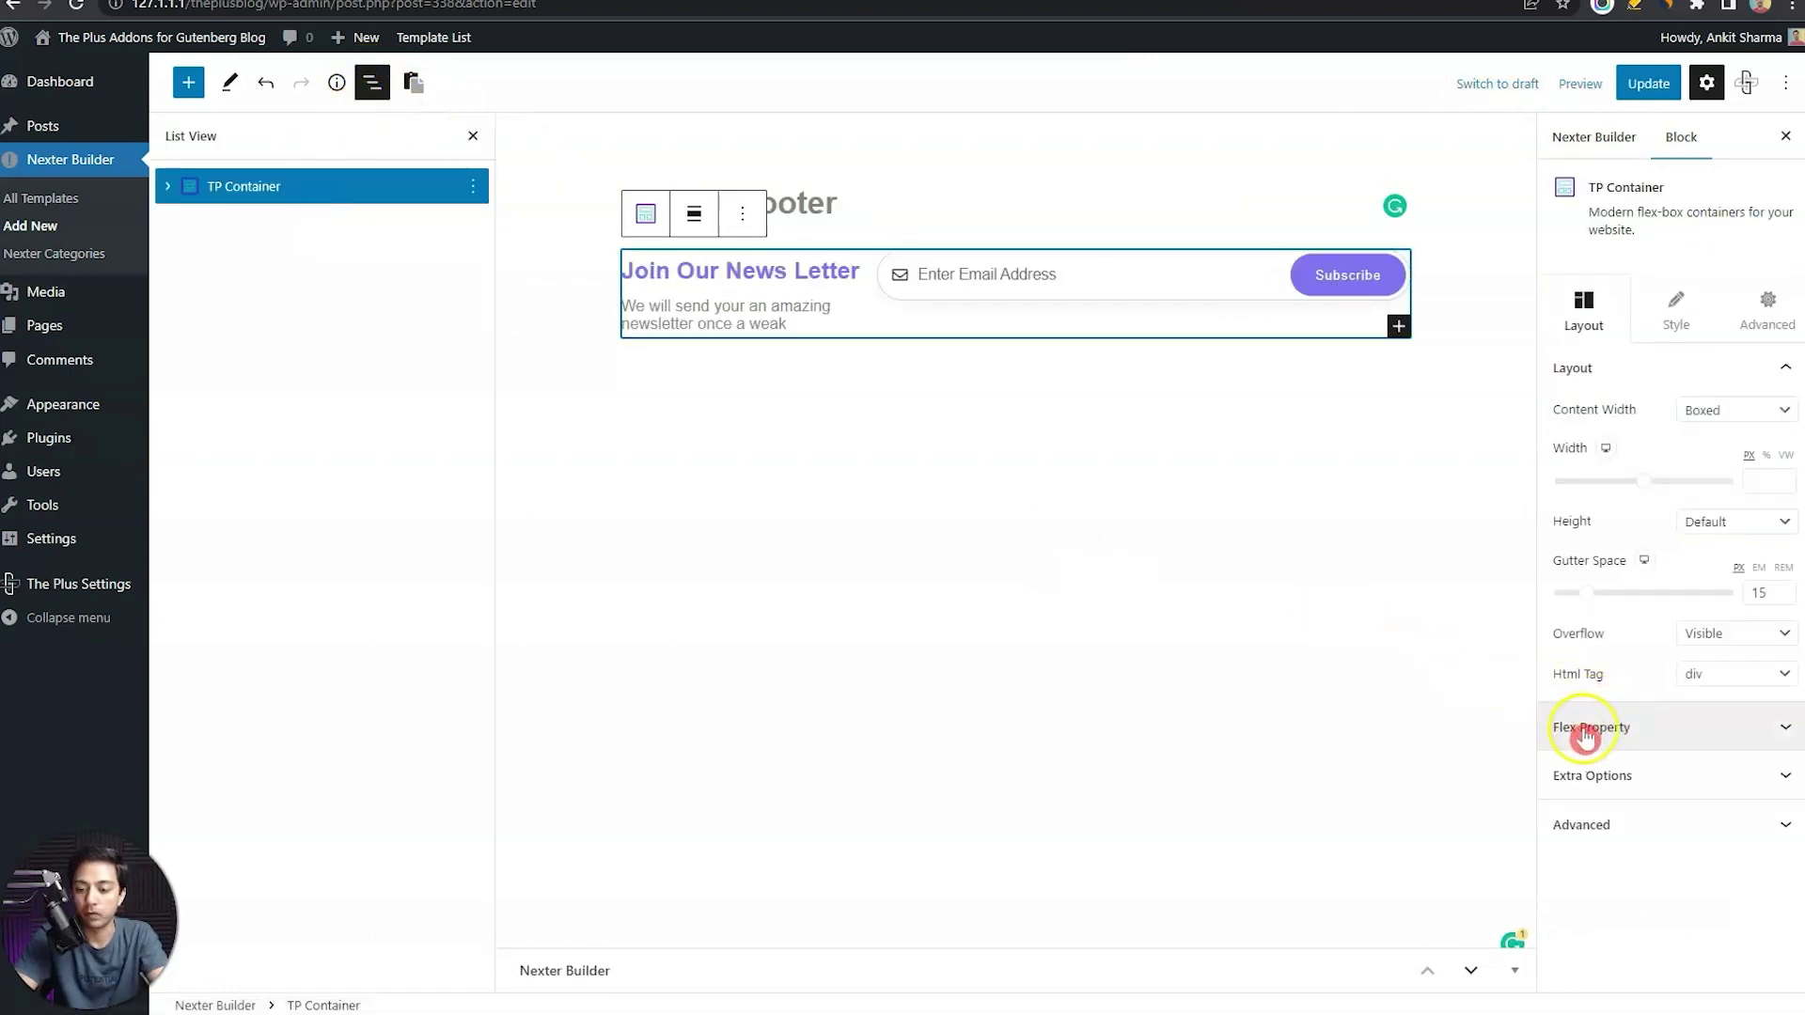
click(1612, 752)
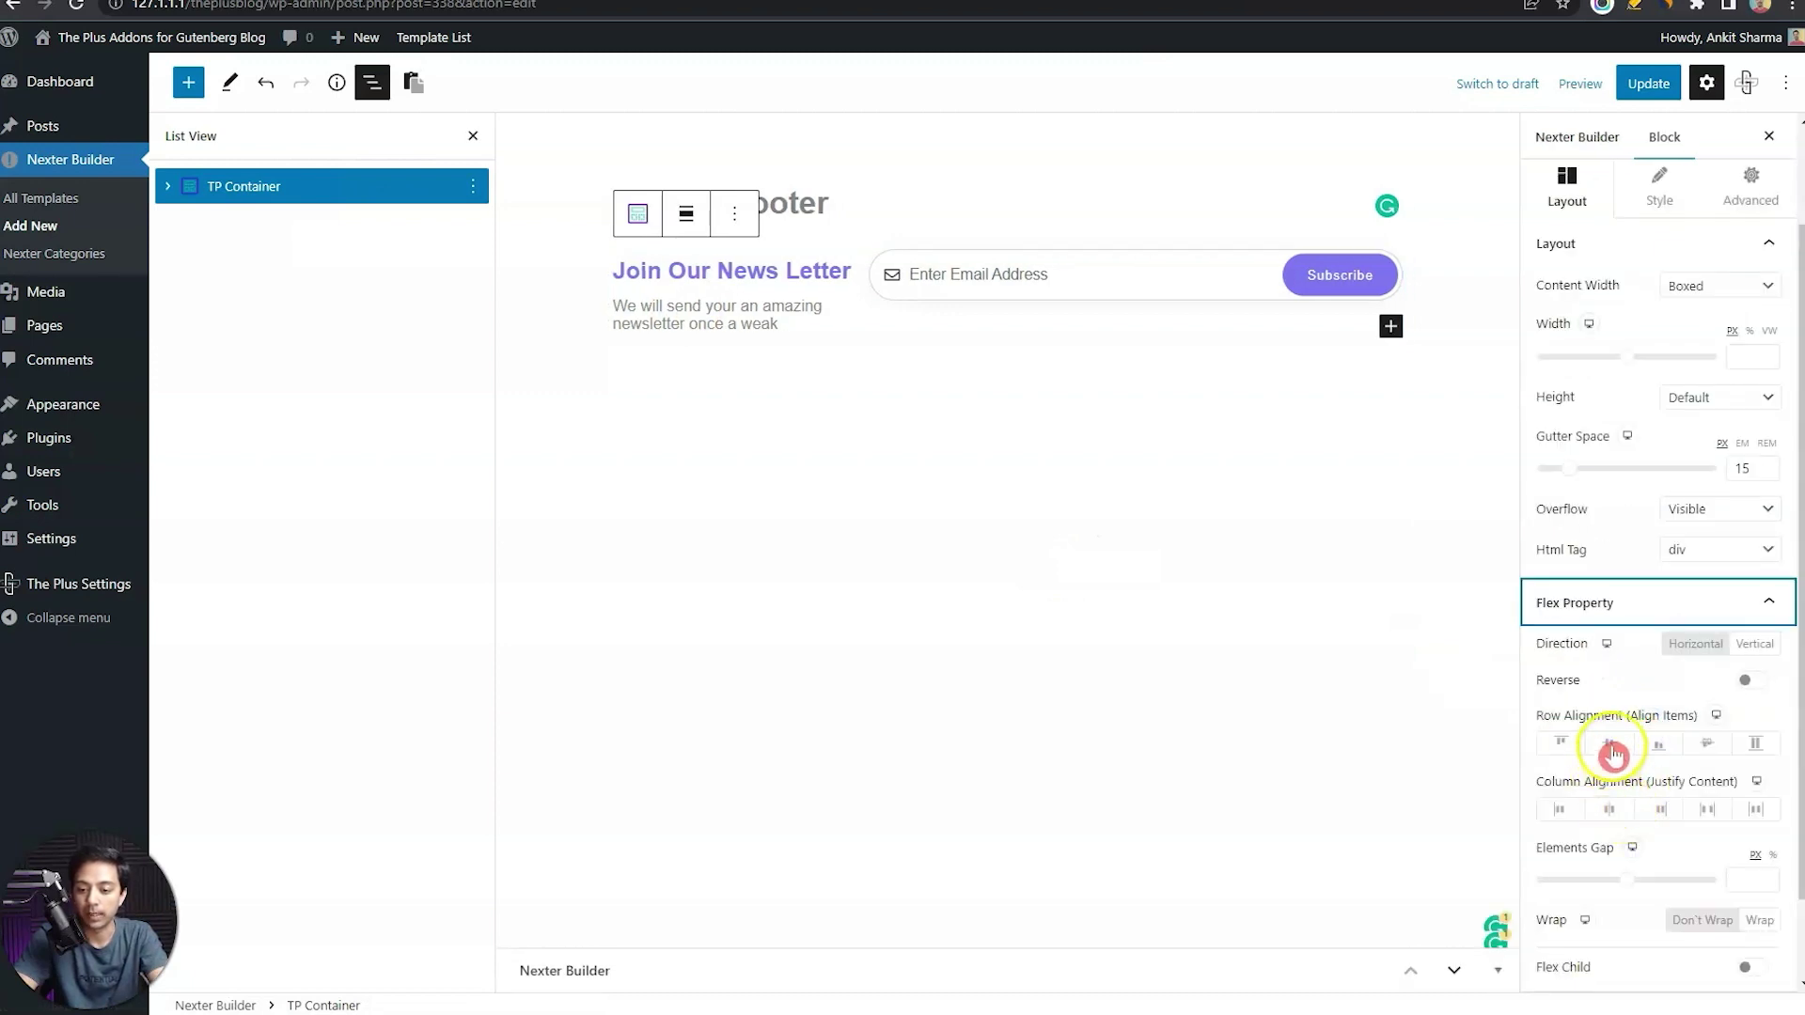
click(1614, 745)
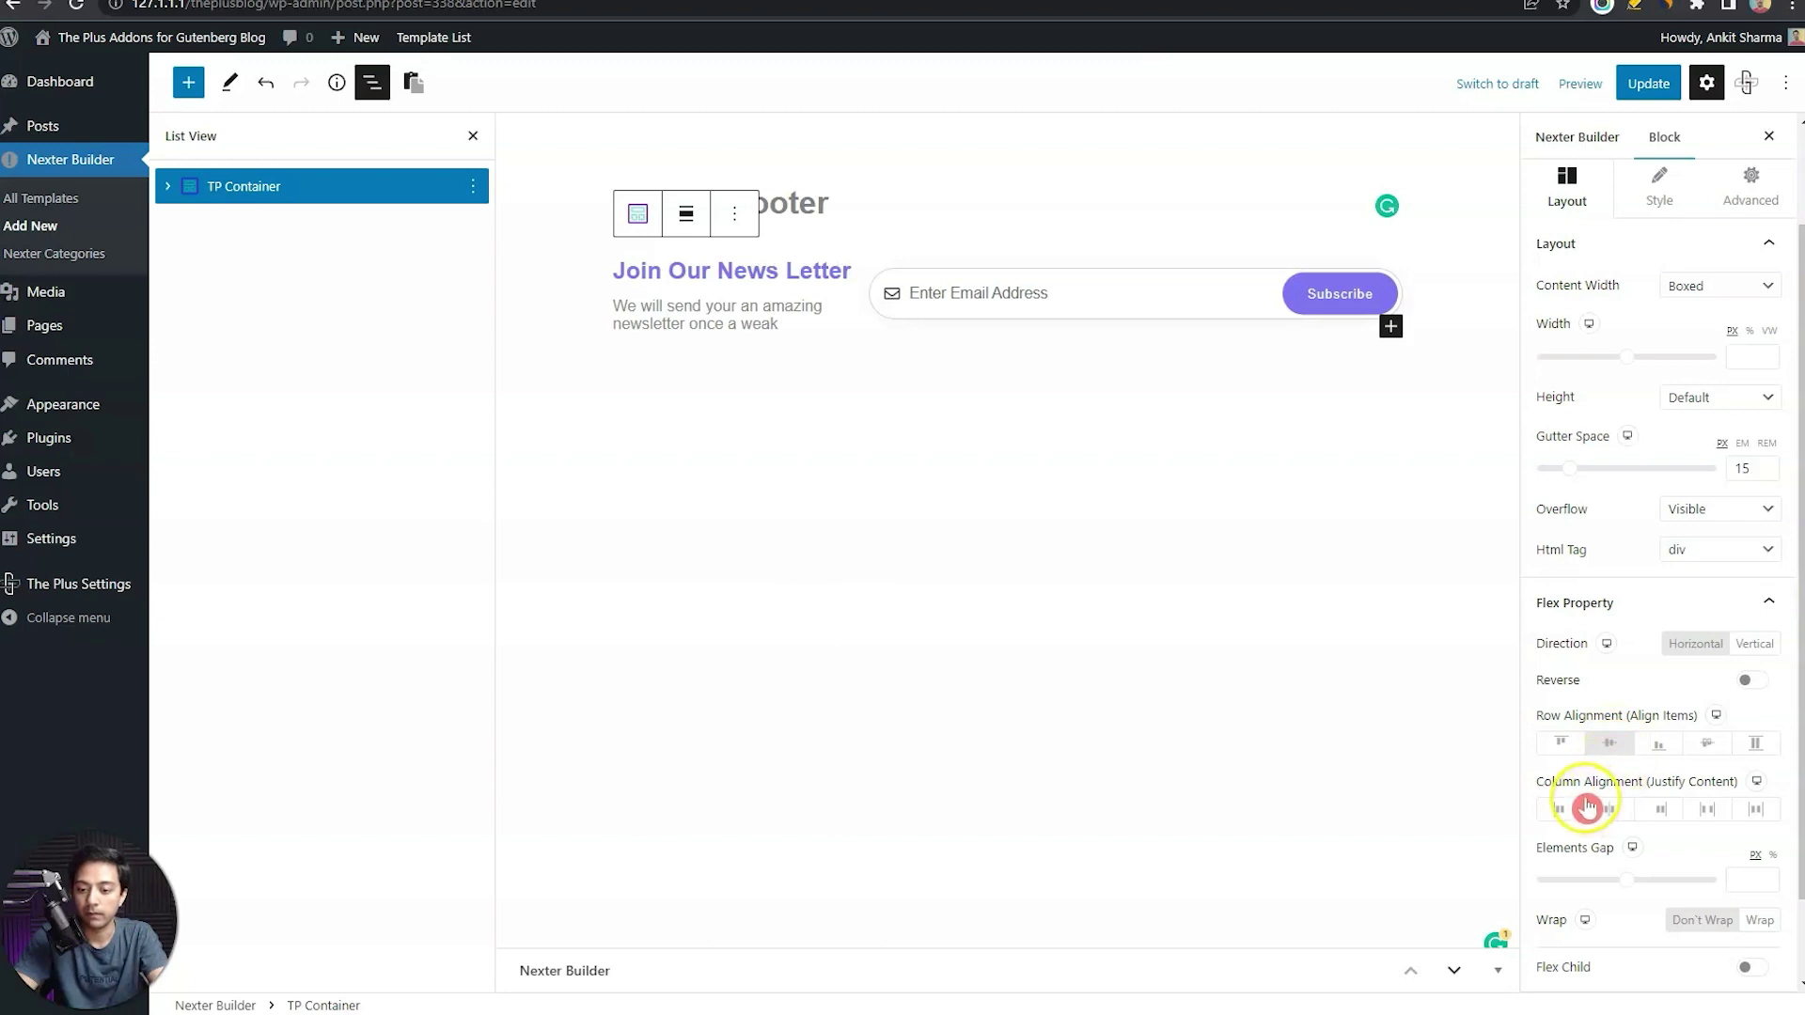
click(1706, 810)
Update the footer template and check the footer on the live site's page
click(1649, 87)
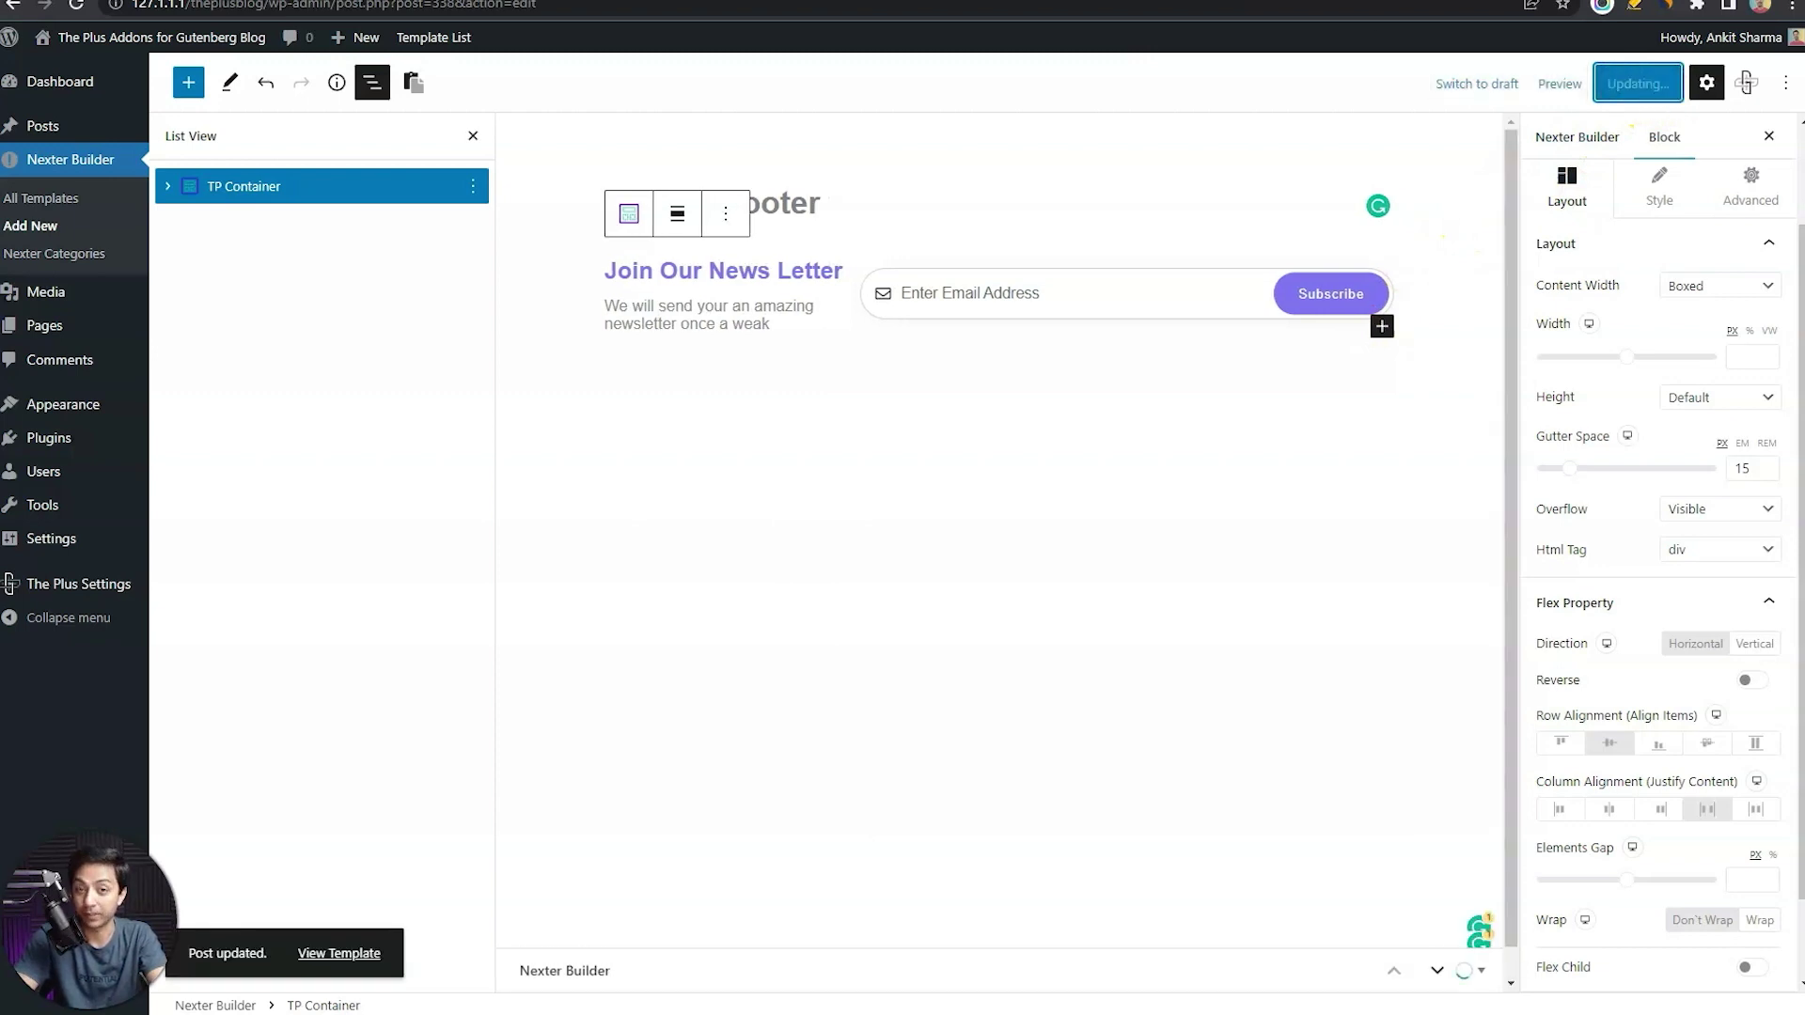
click(809, 0)
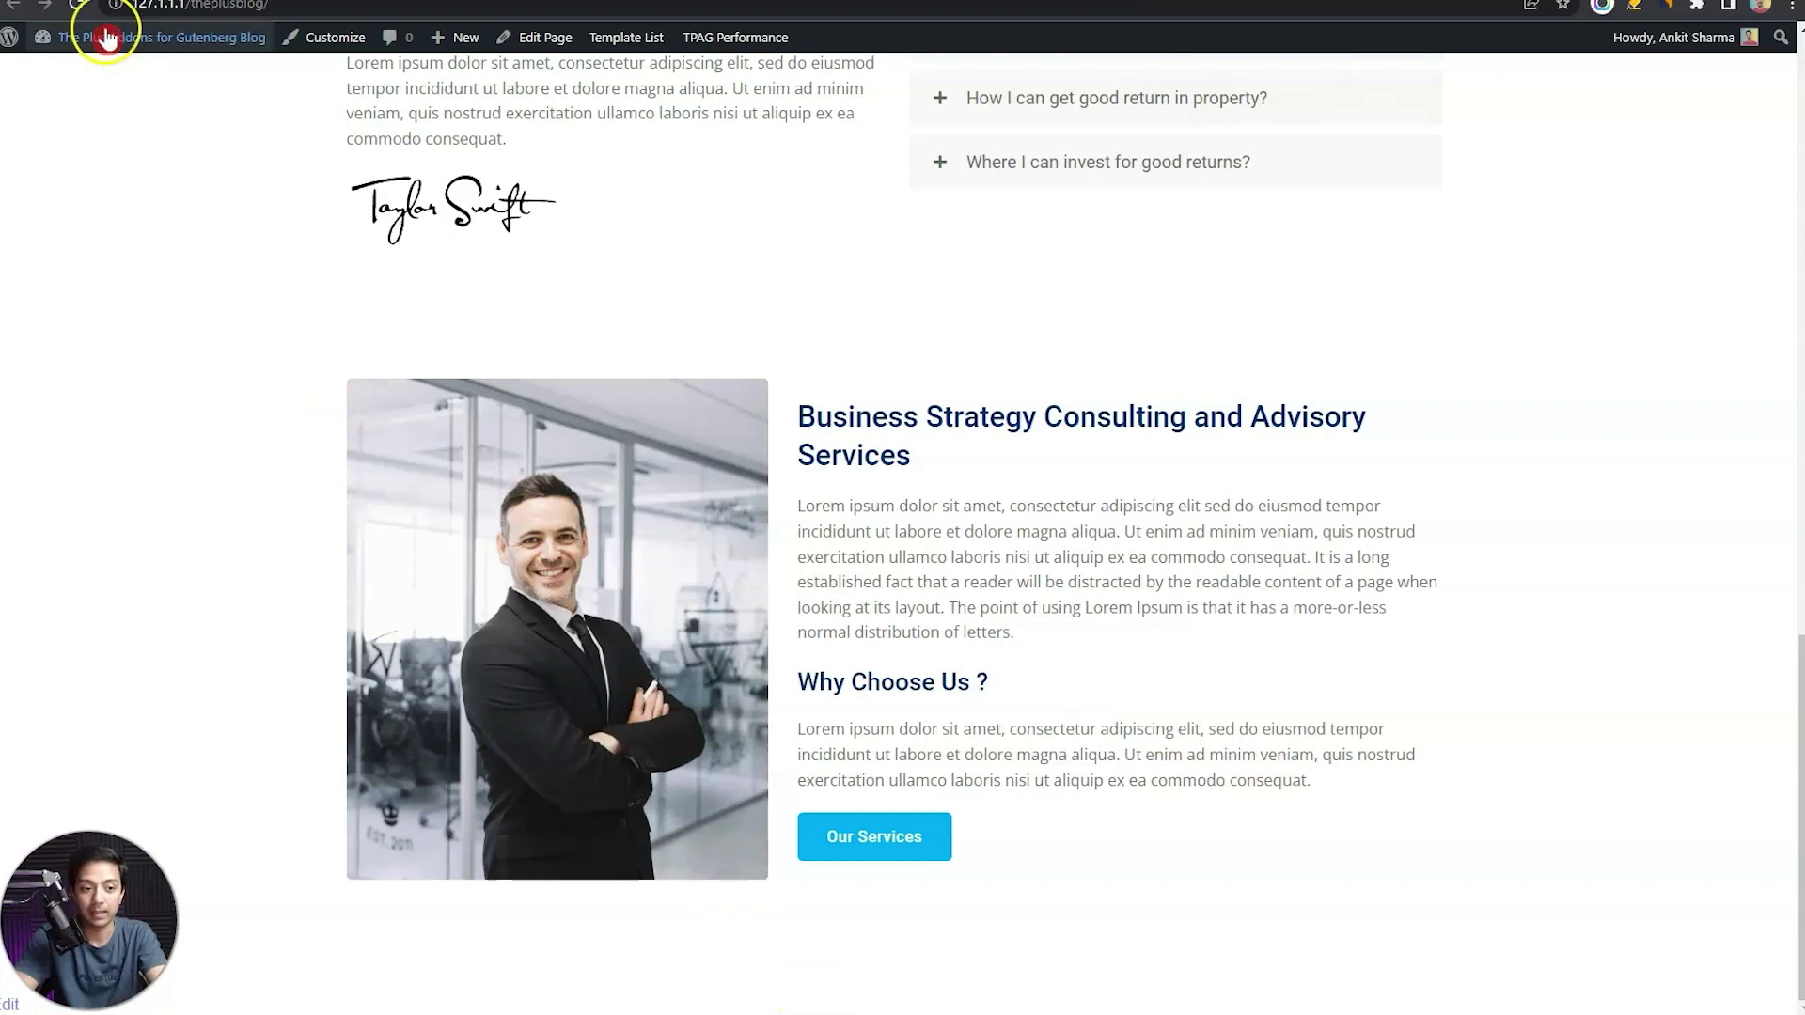
scroll(1273, 648, down, 1)
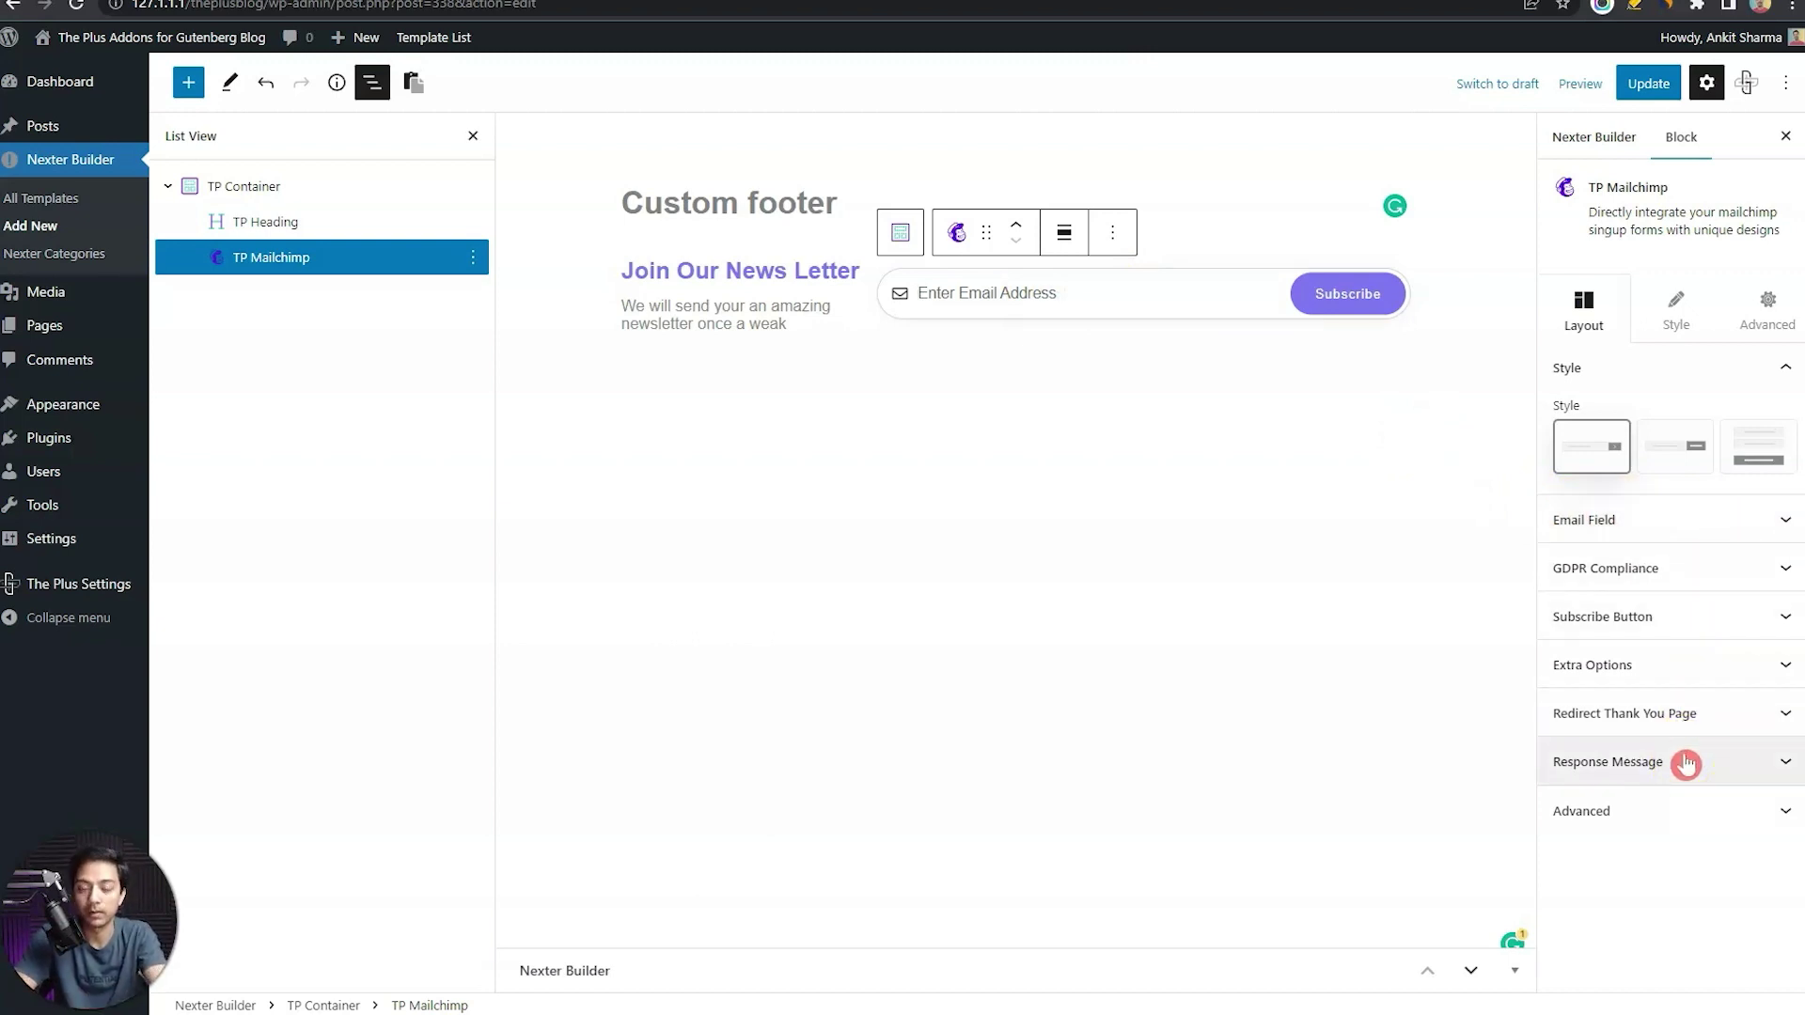
Insert a second TP Container below the newsletter container with the layout of two equal columns
click(442, 194)
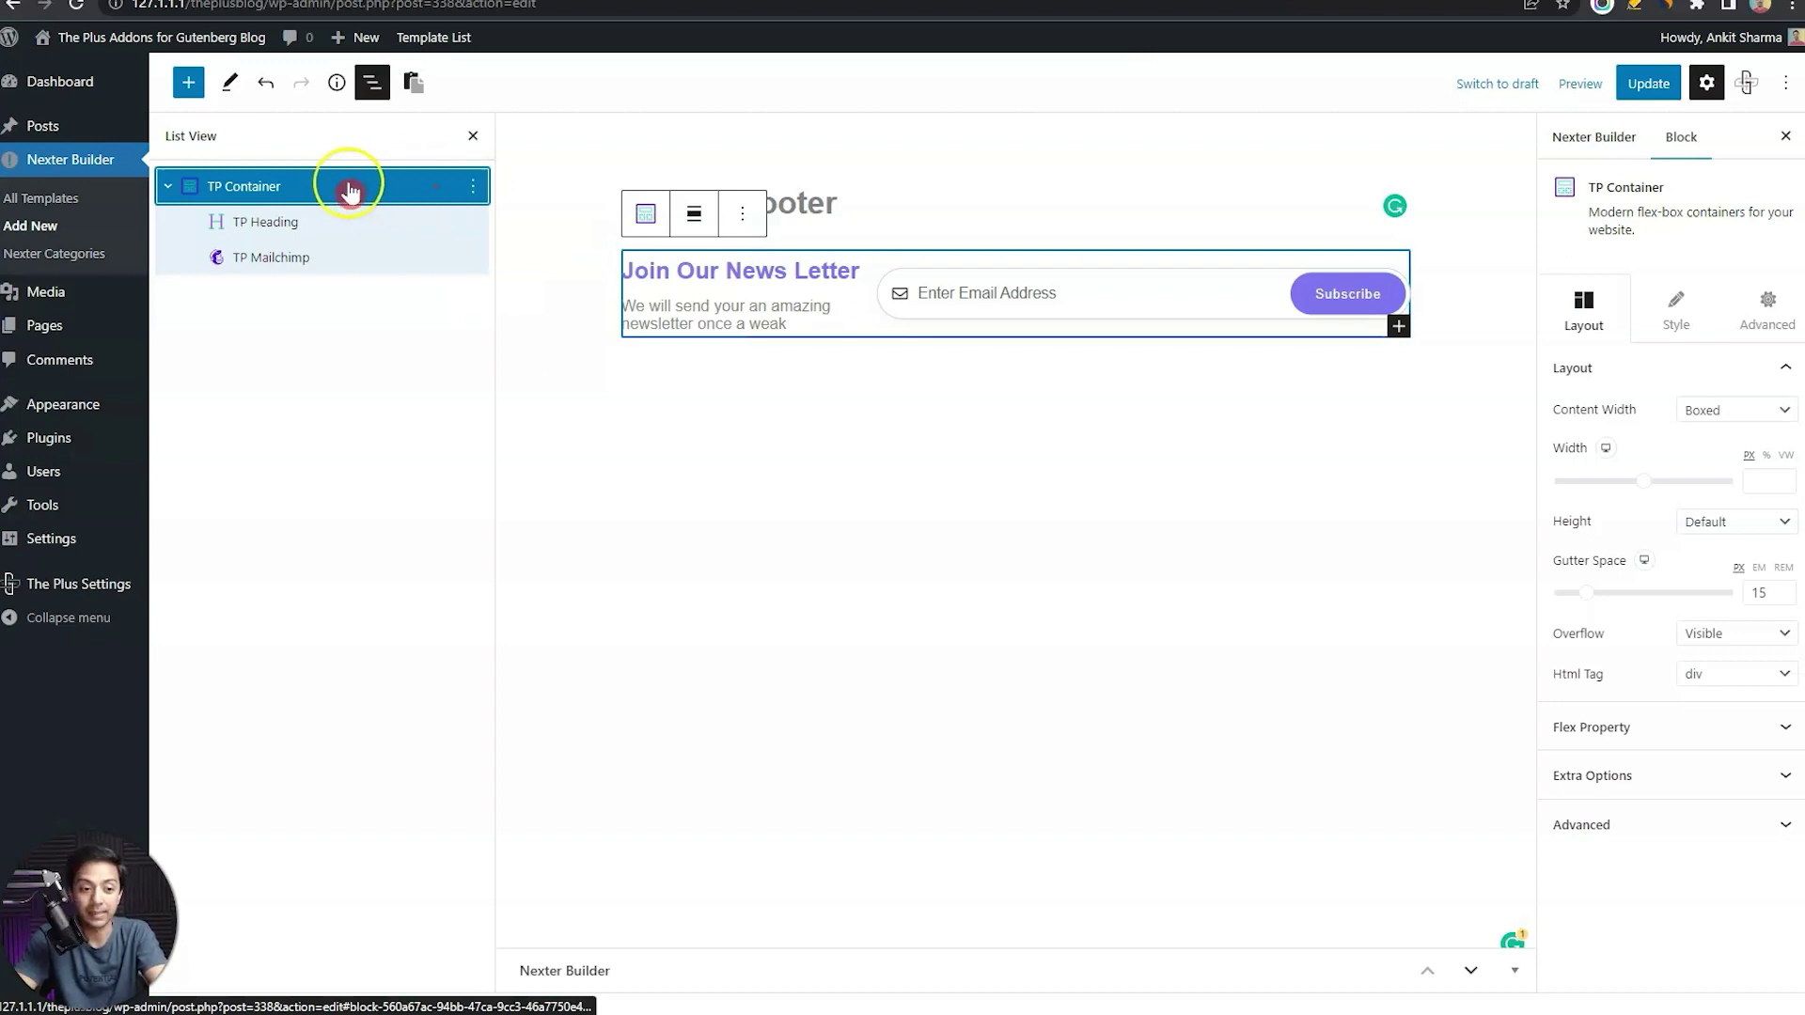
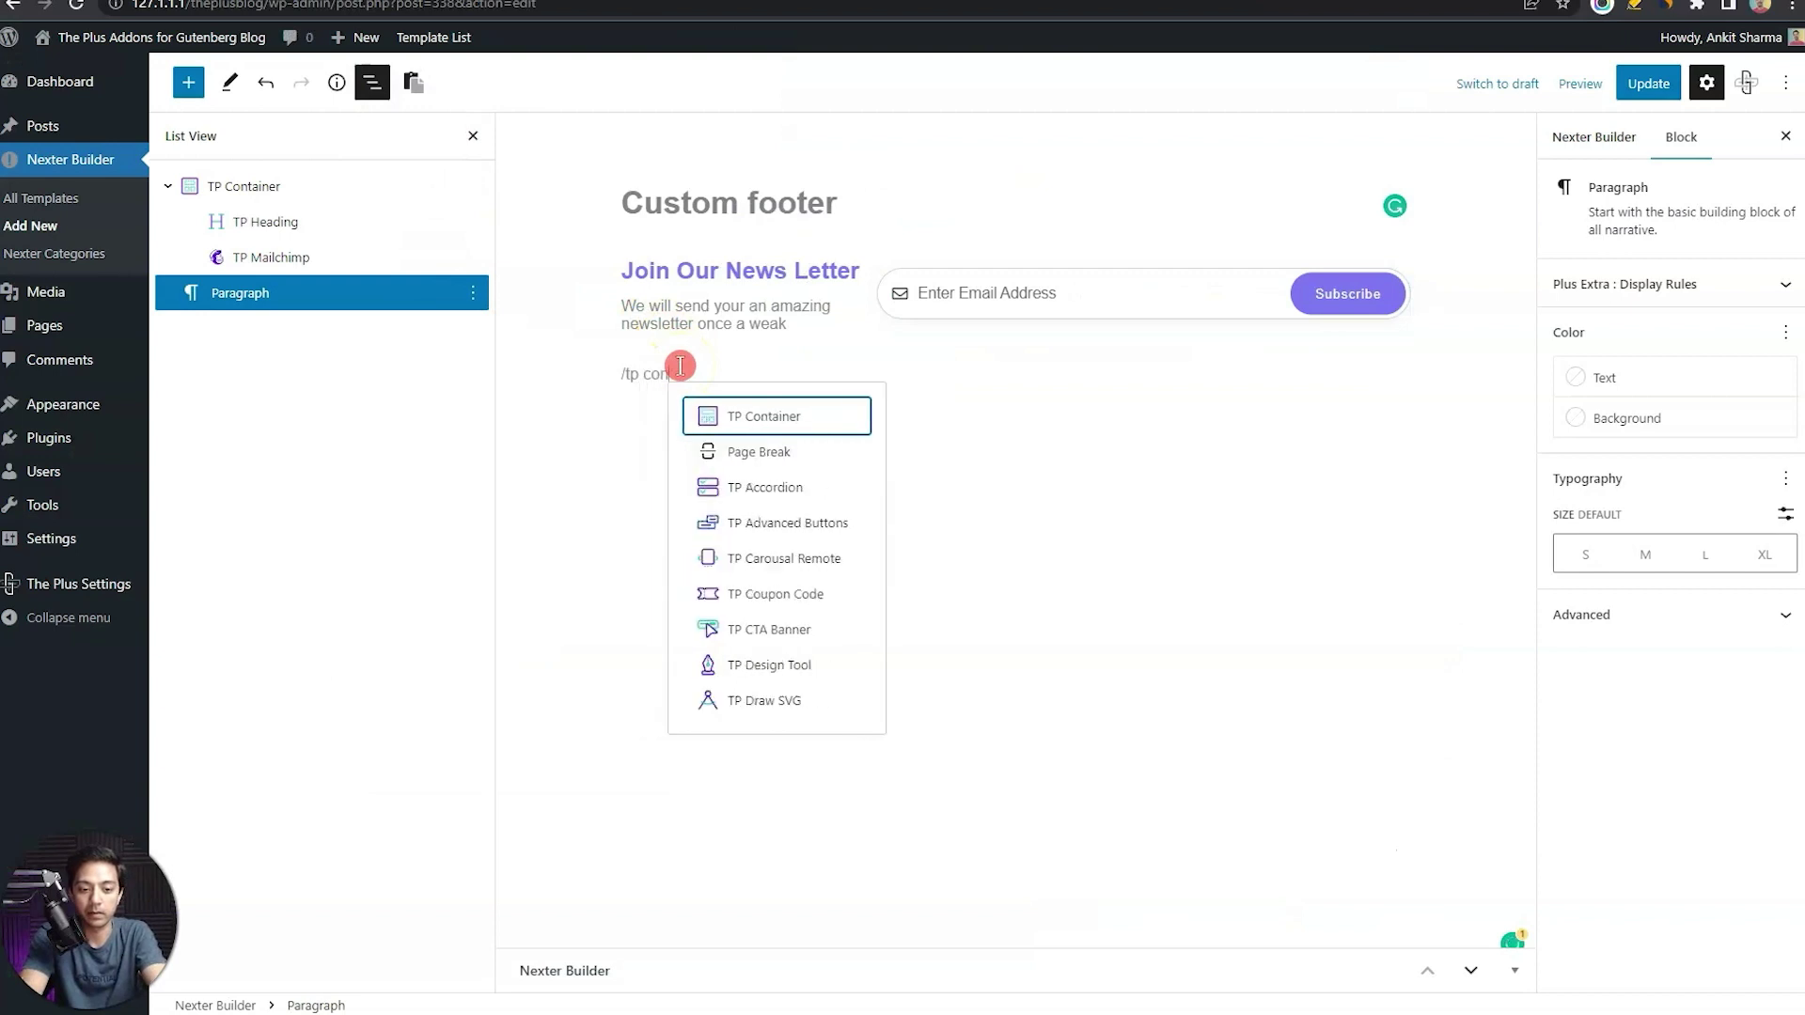
click(717, 414)
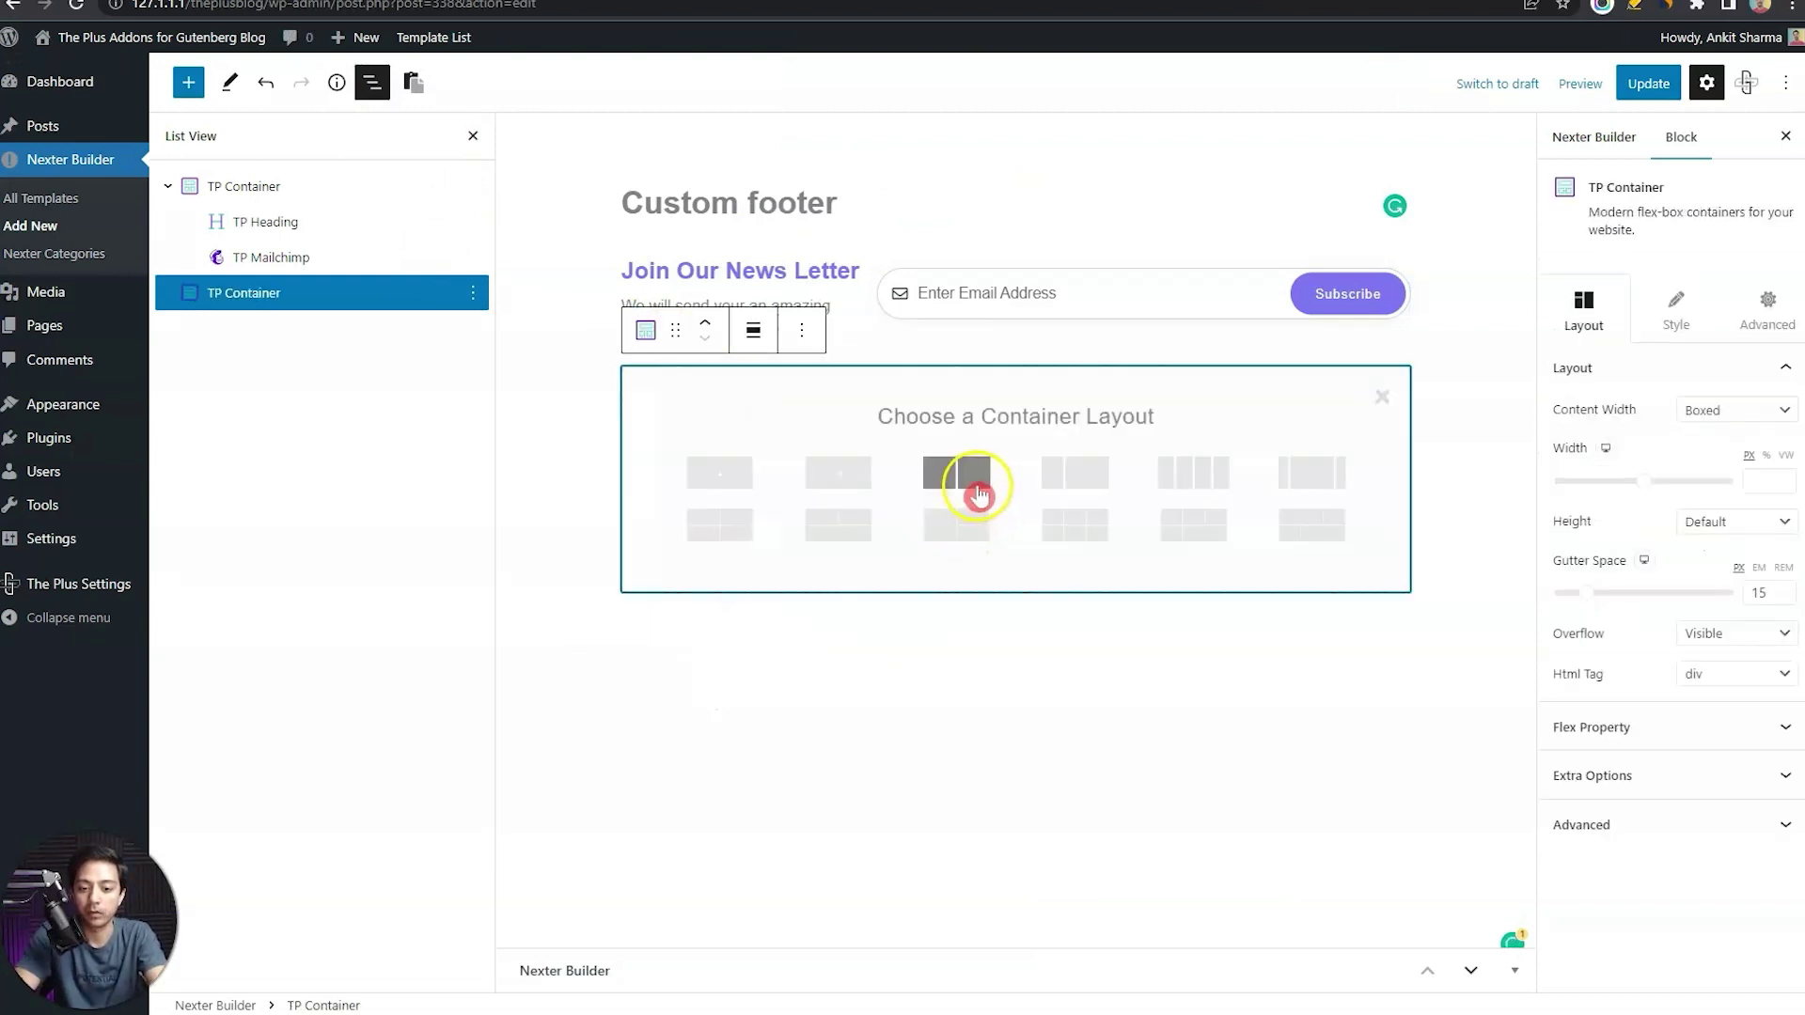
click(969, 486)
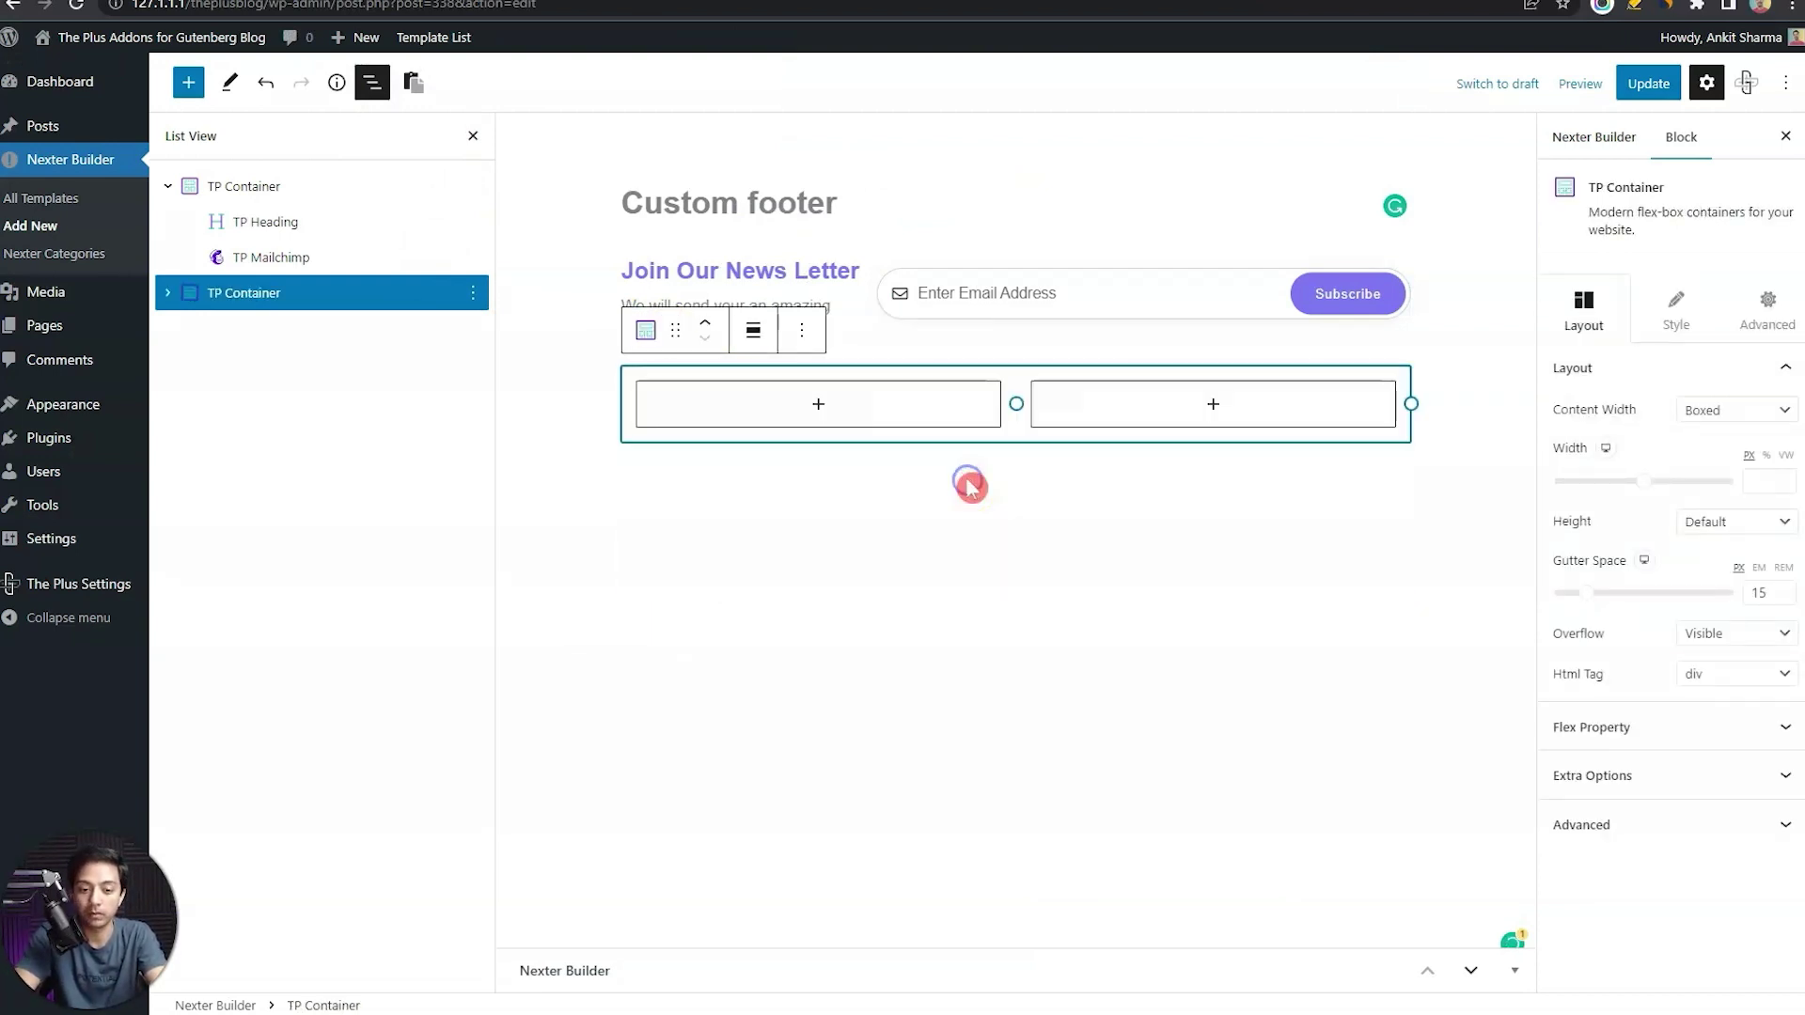
Add a TP Site Logo block to the first column of the new container
click(825, 406)
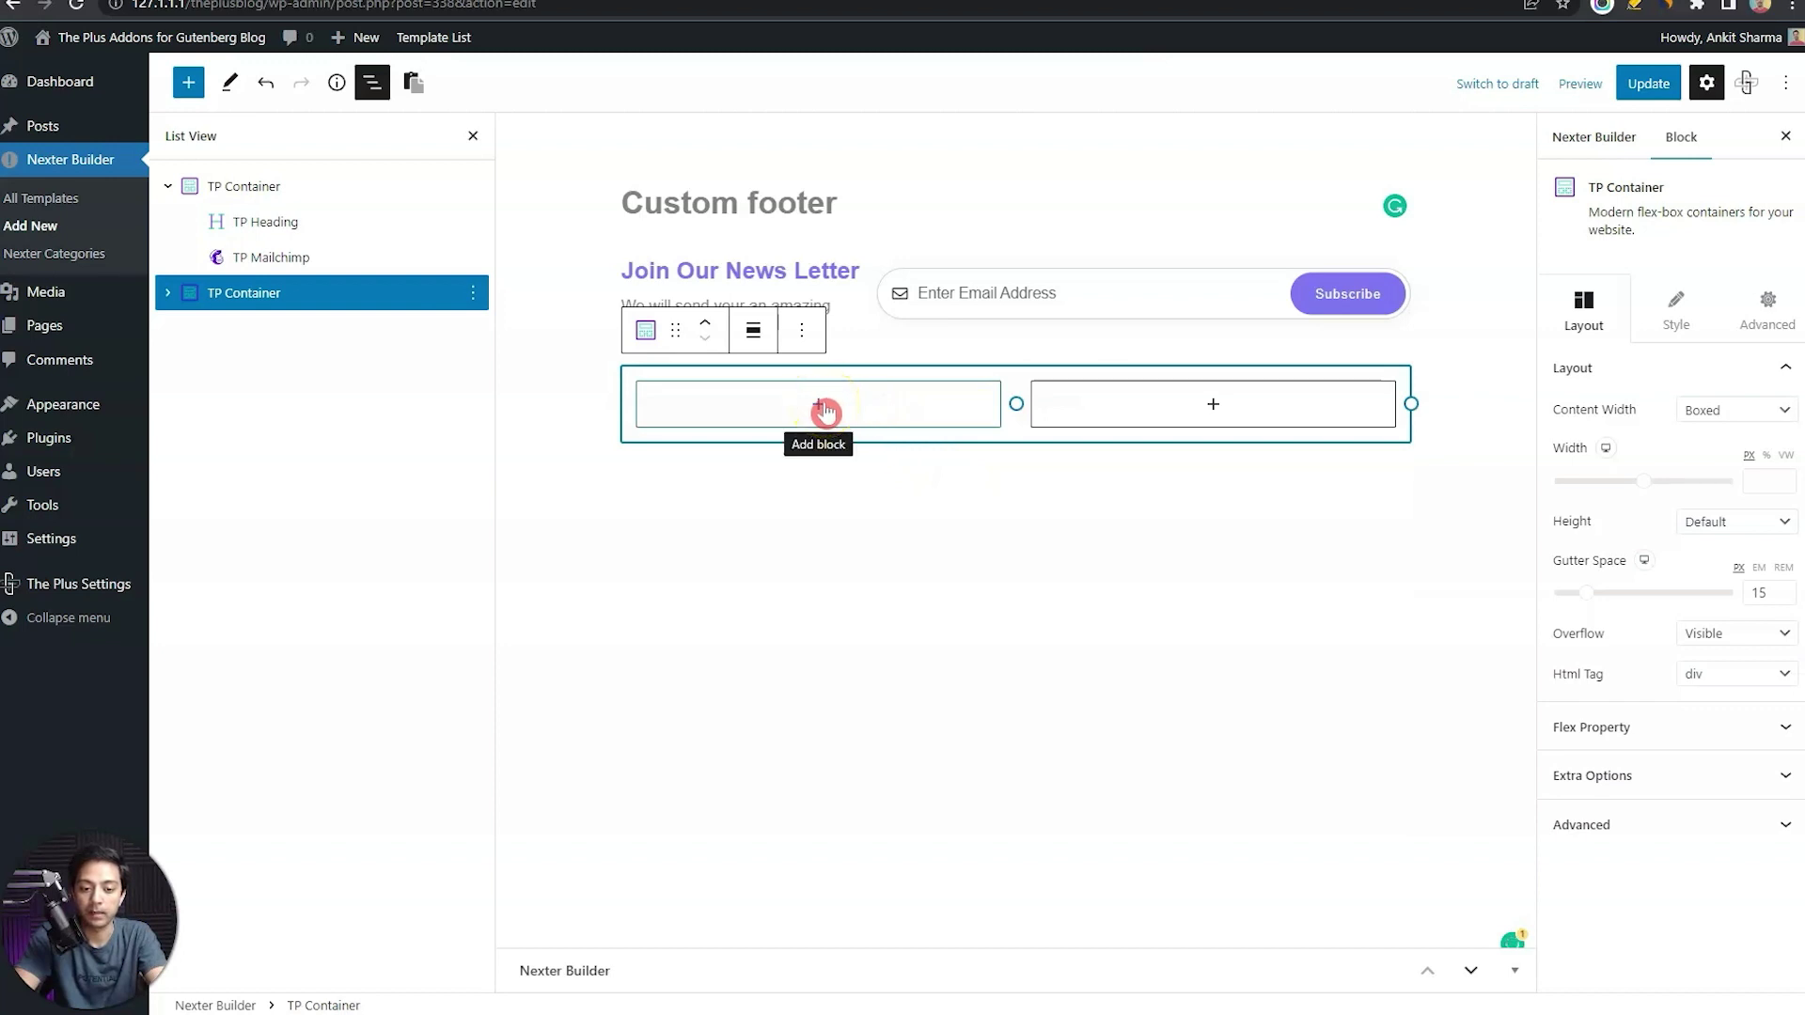
click(824, 406)
text(tp logo)
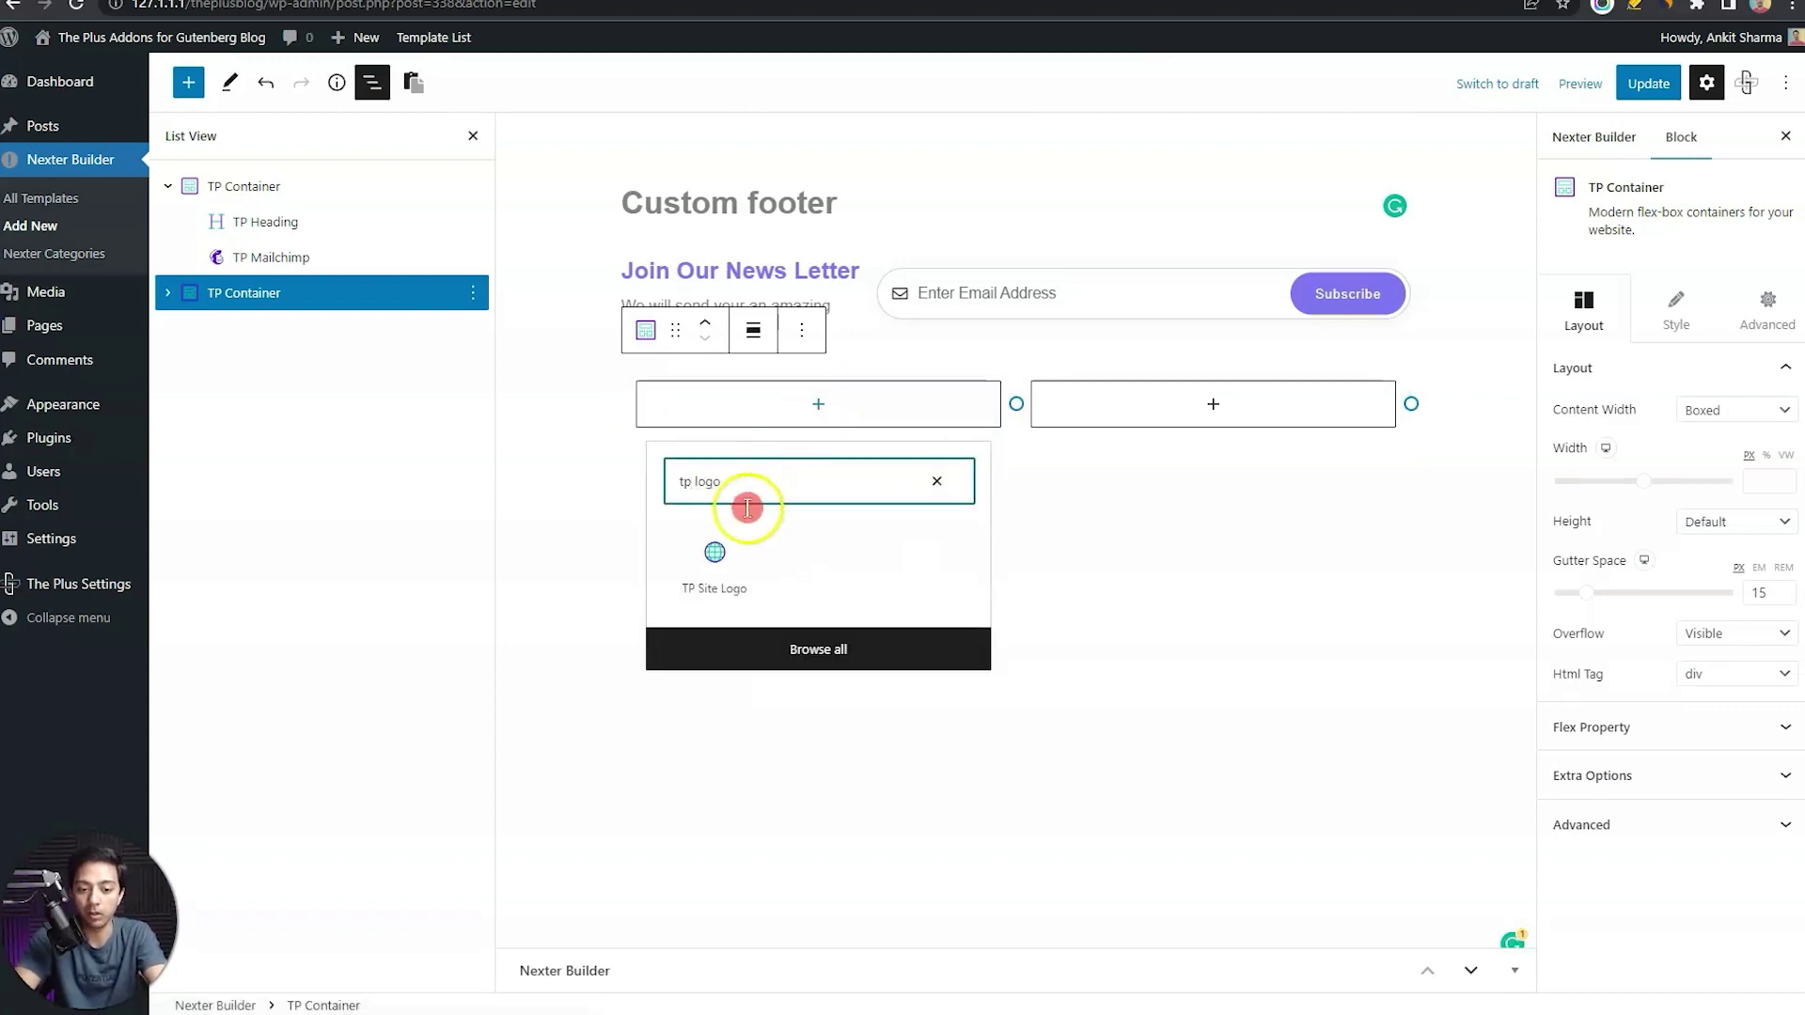
click(714, 562)
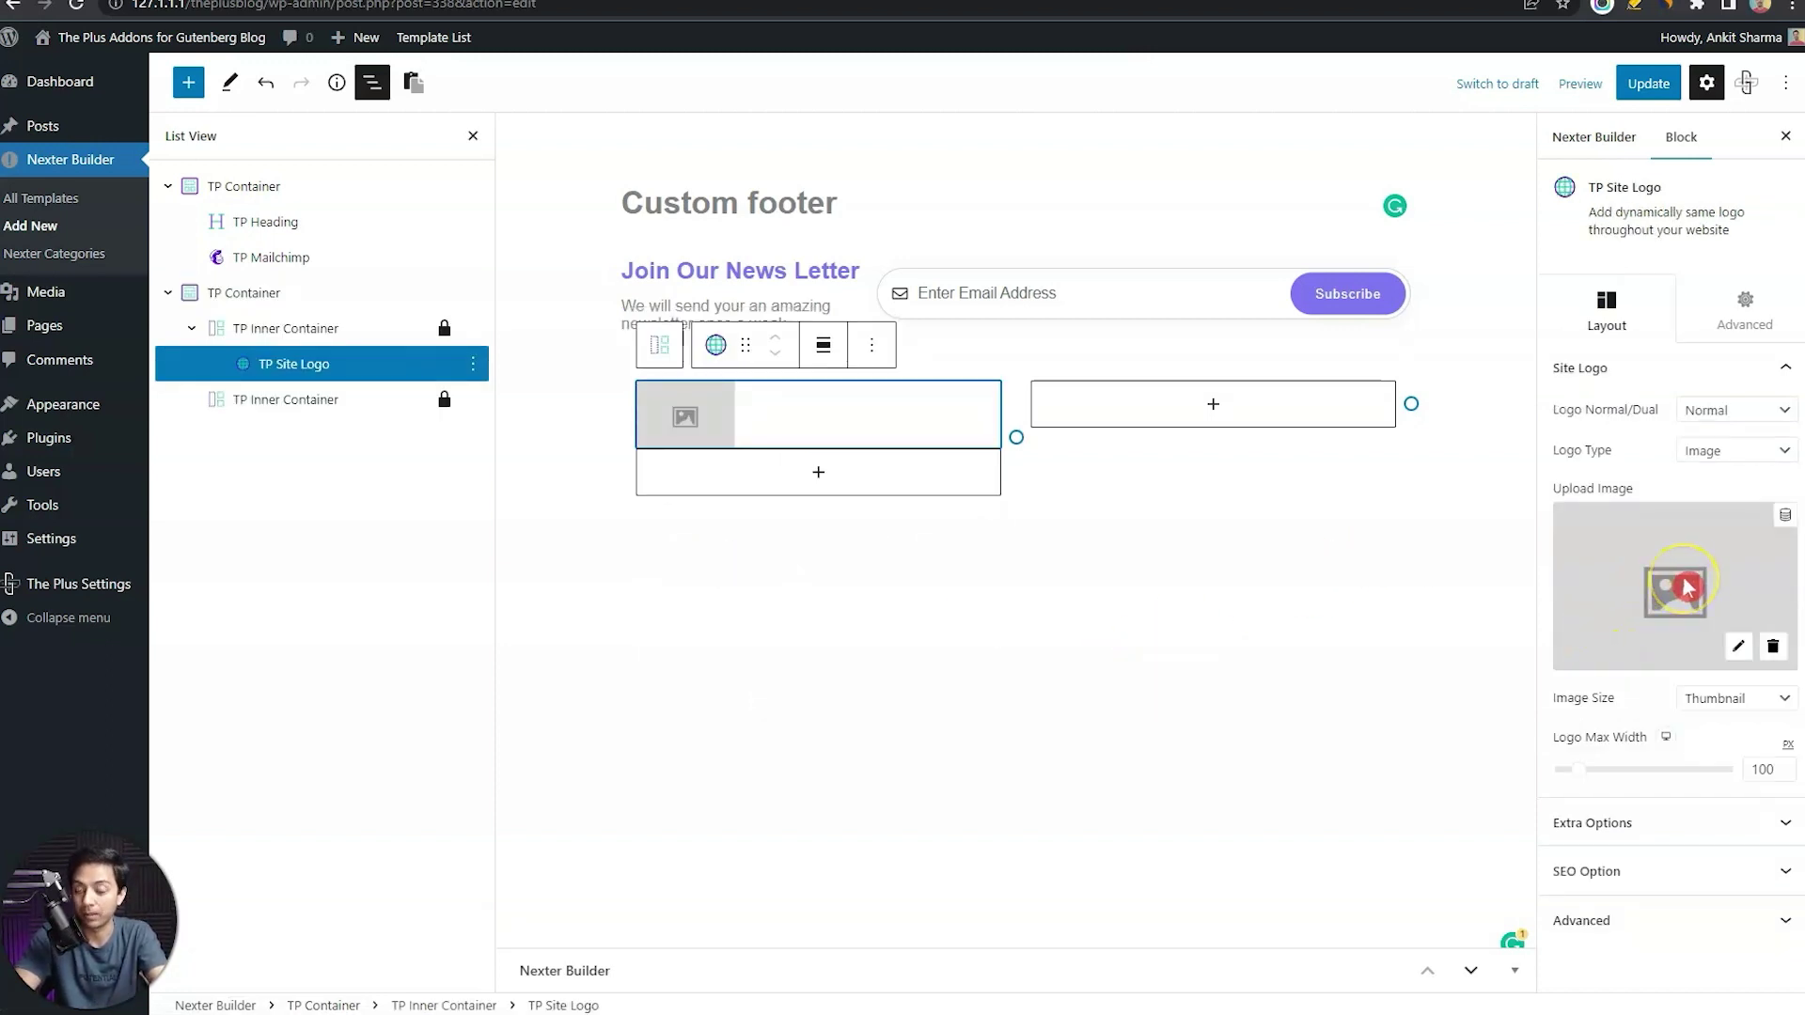
Switch the TP Site Logo block from a normal logo to the Double logo option
click(1724, 423)
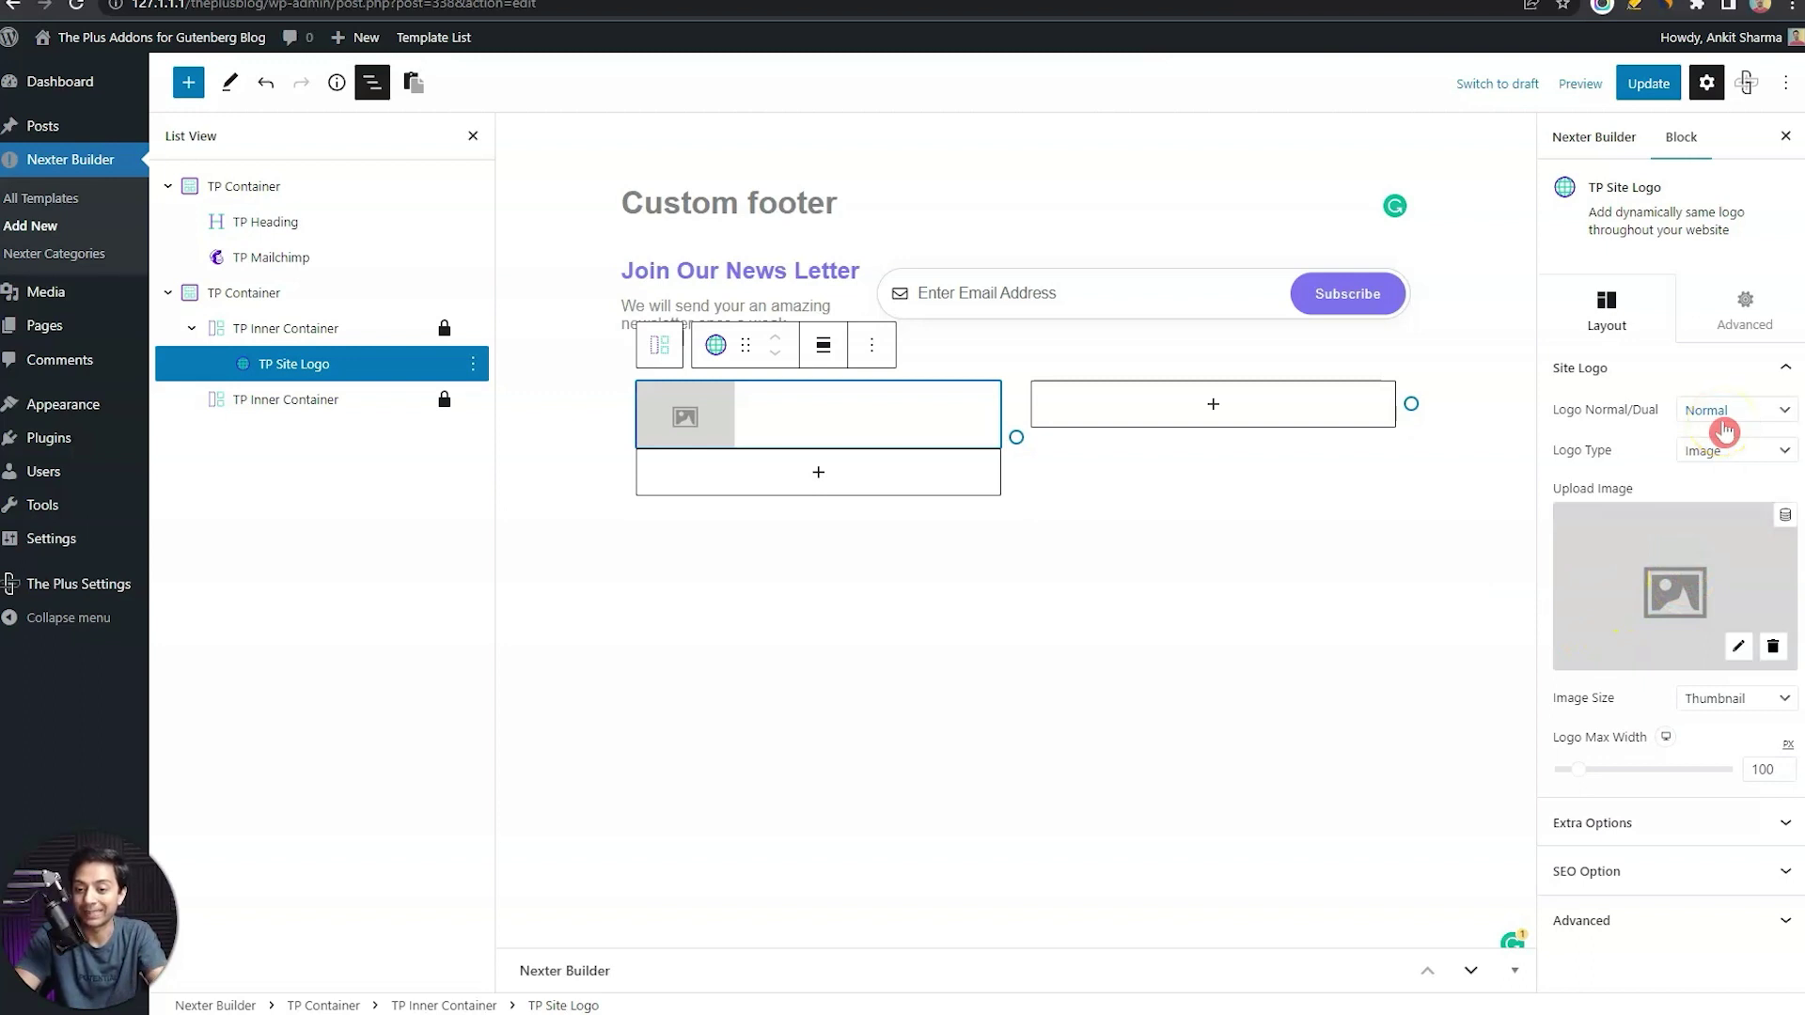
click(1725, 429)
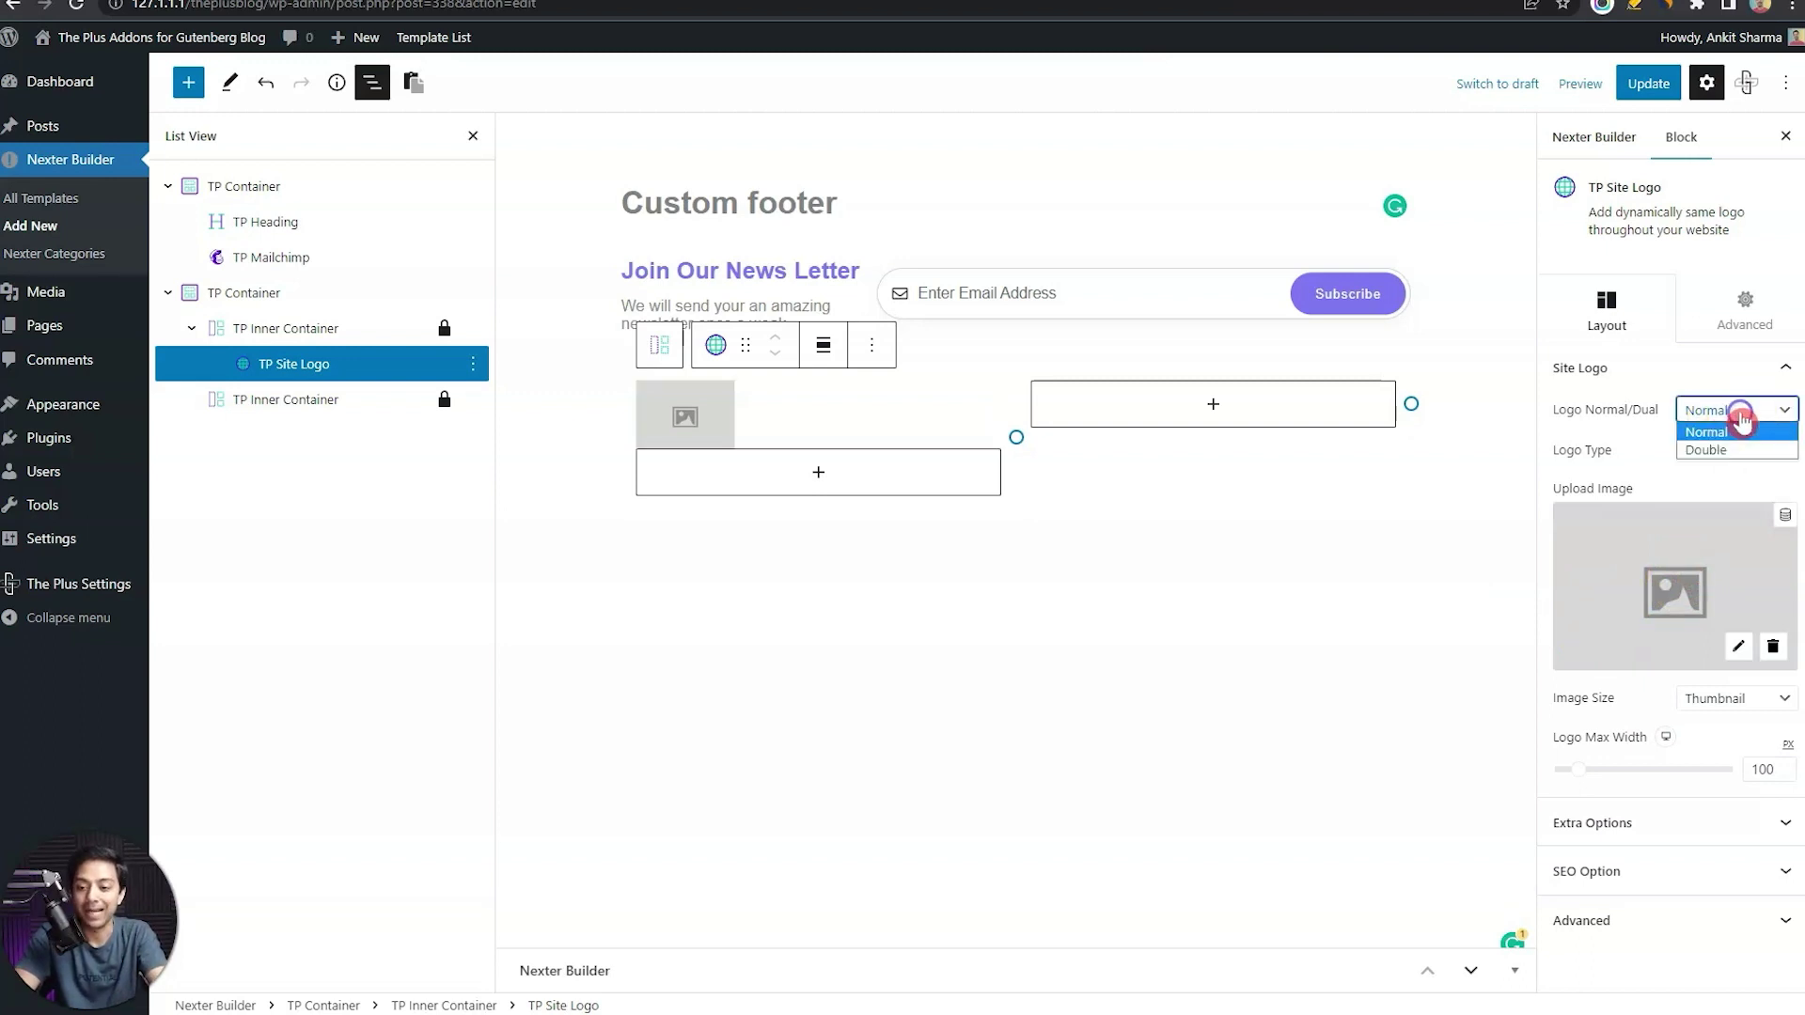
click(1732, 451)
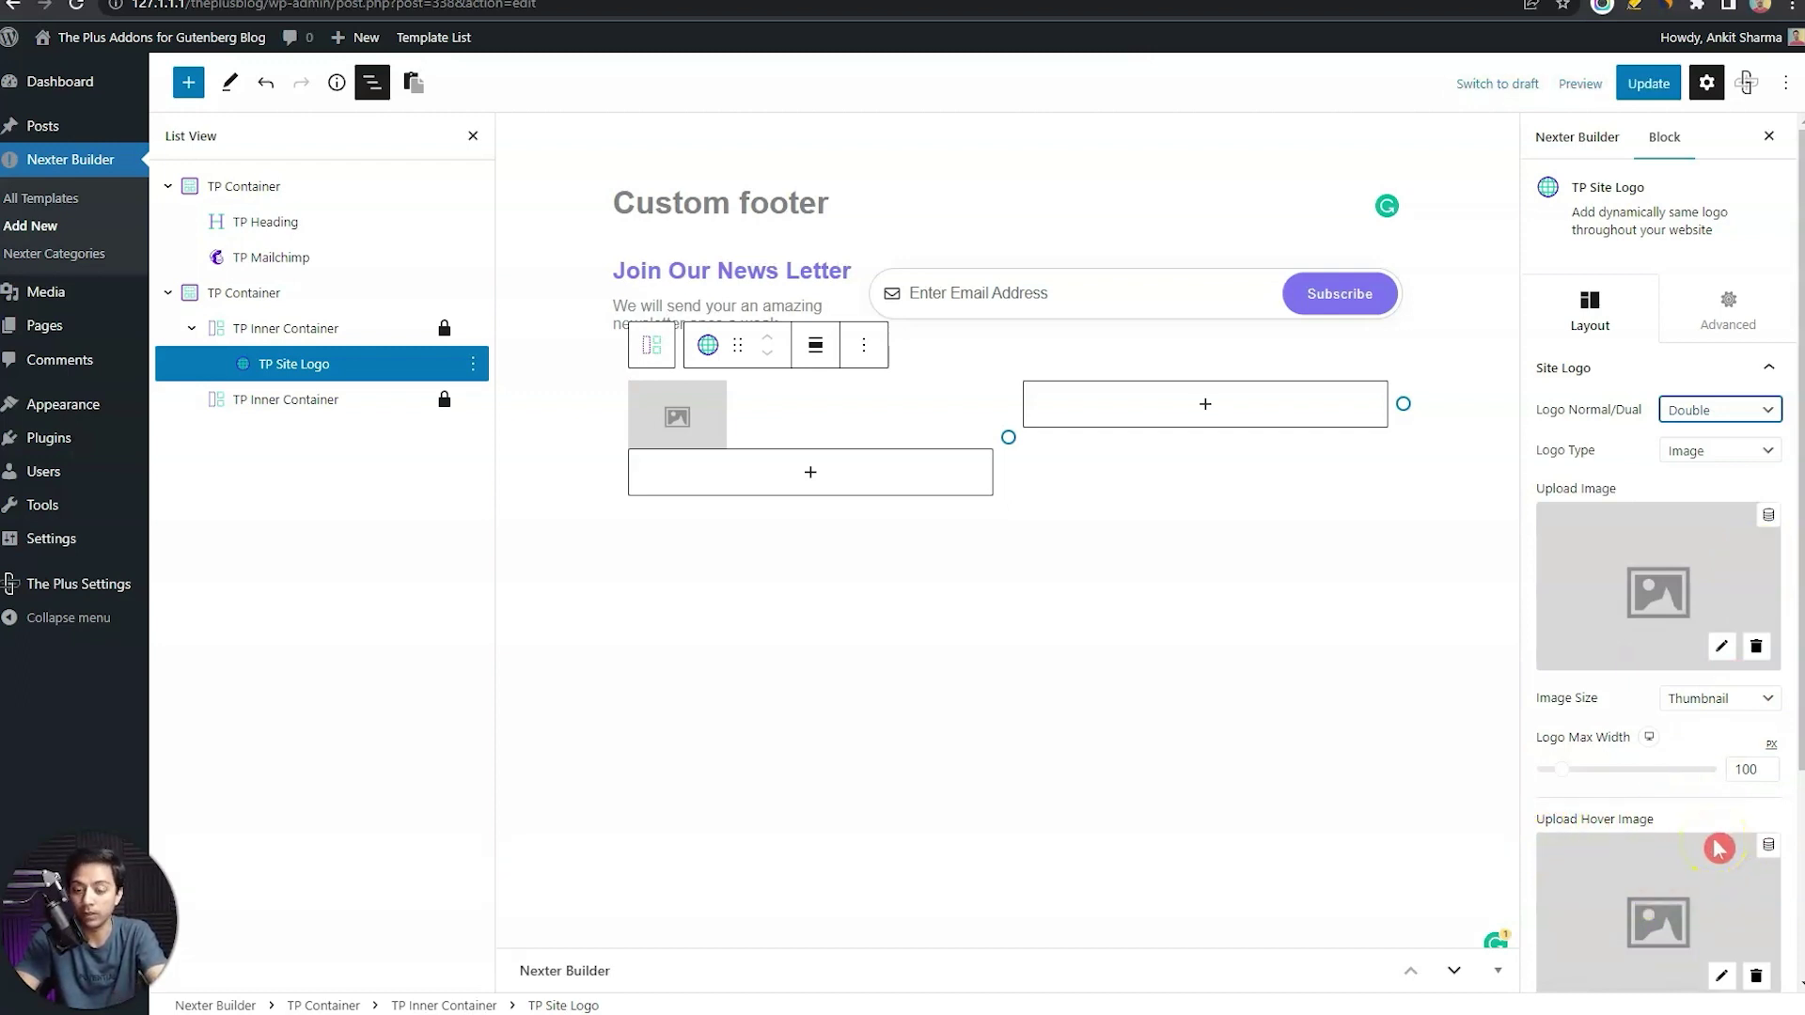
Use Nexter-mn.png from the media library as the site logo's main image and set its image size to Full
click(1725, 649)
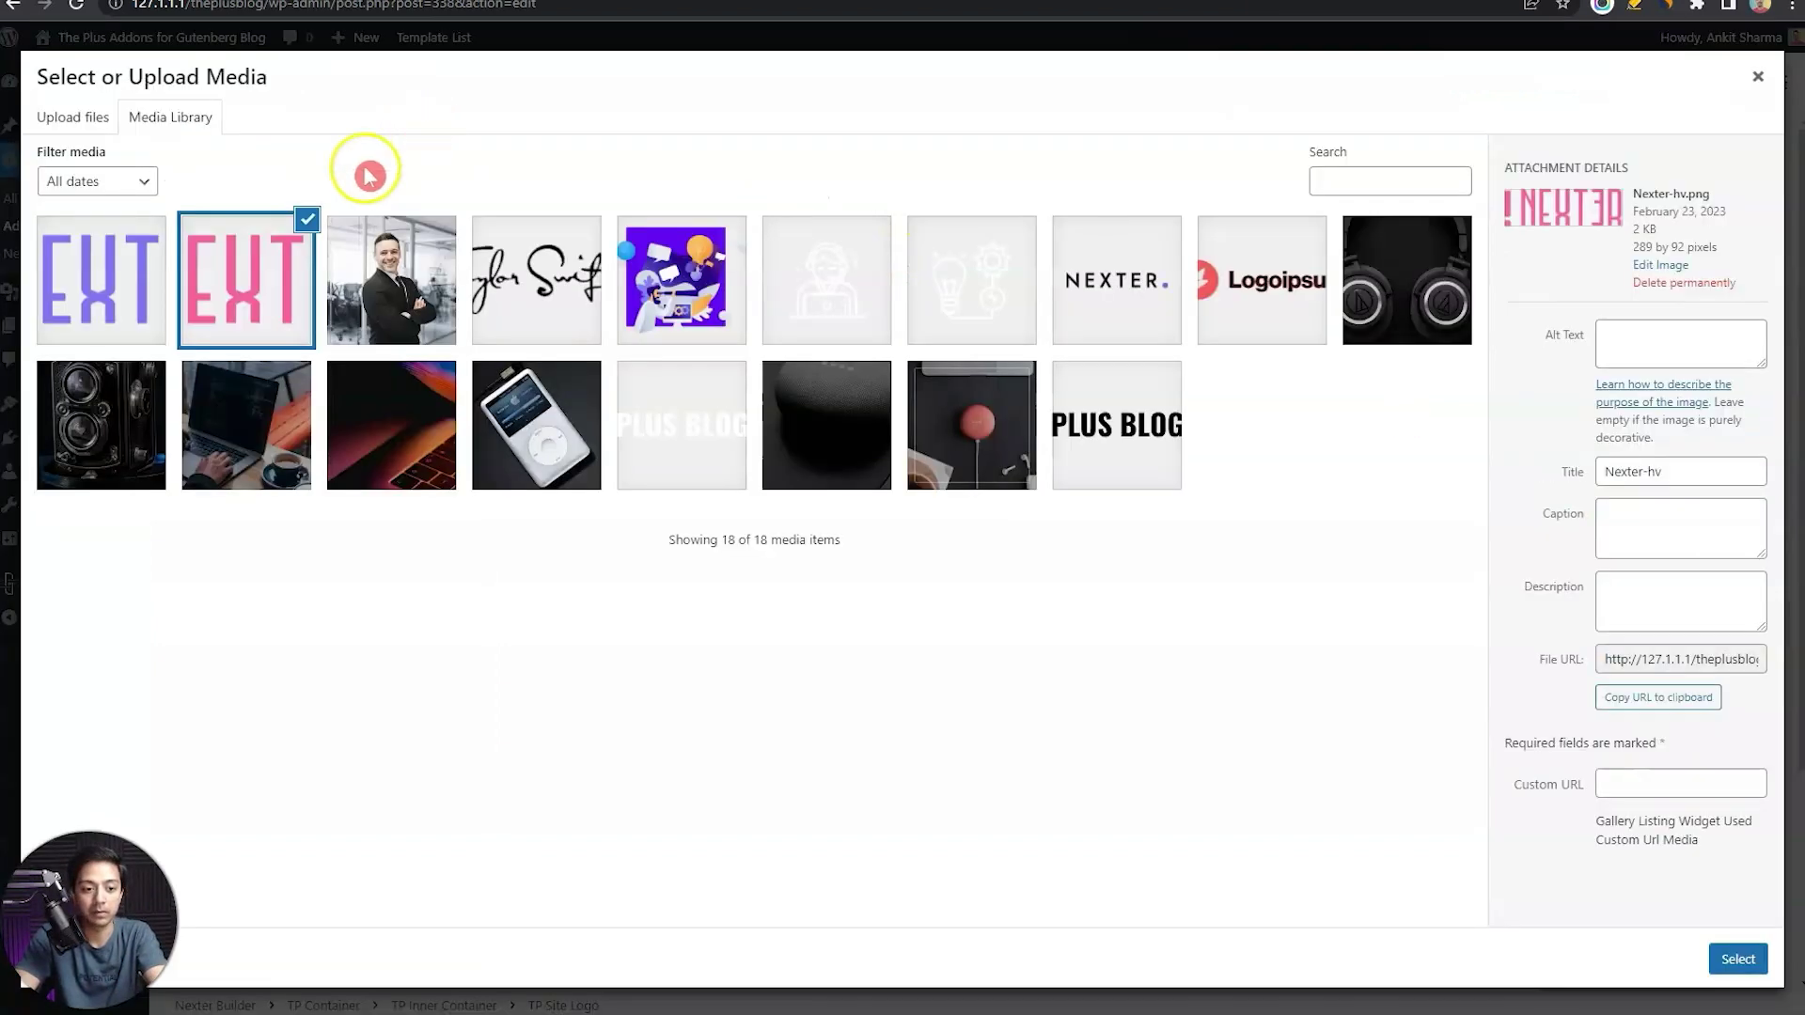
click(136, 280)
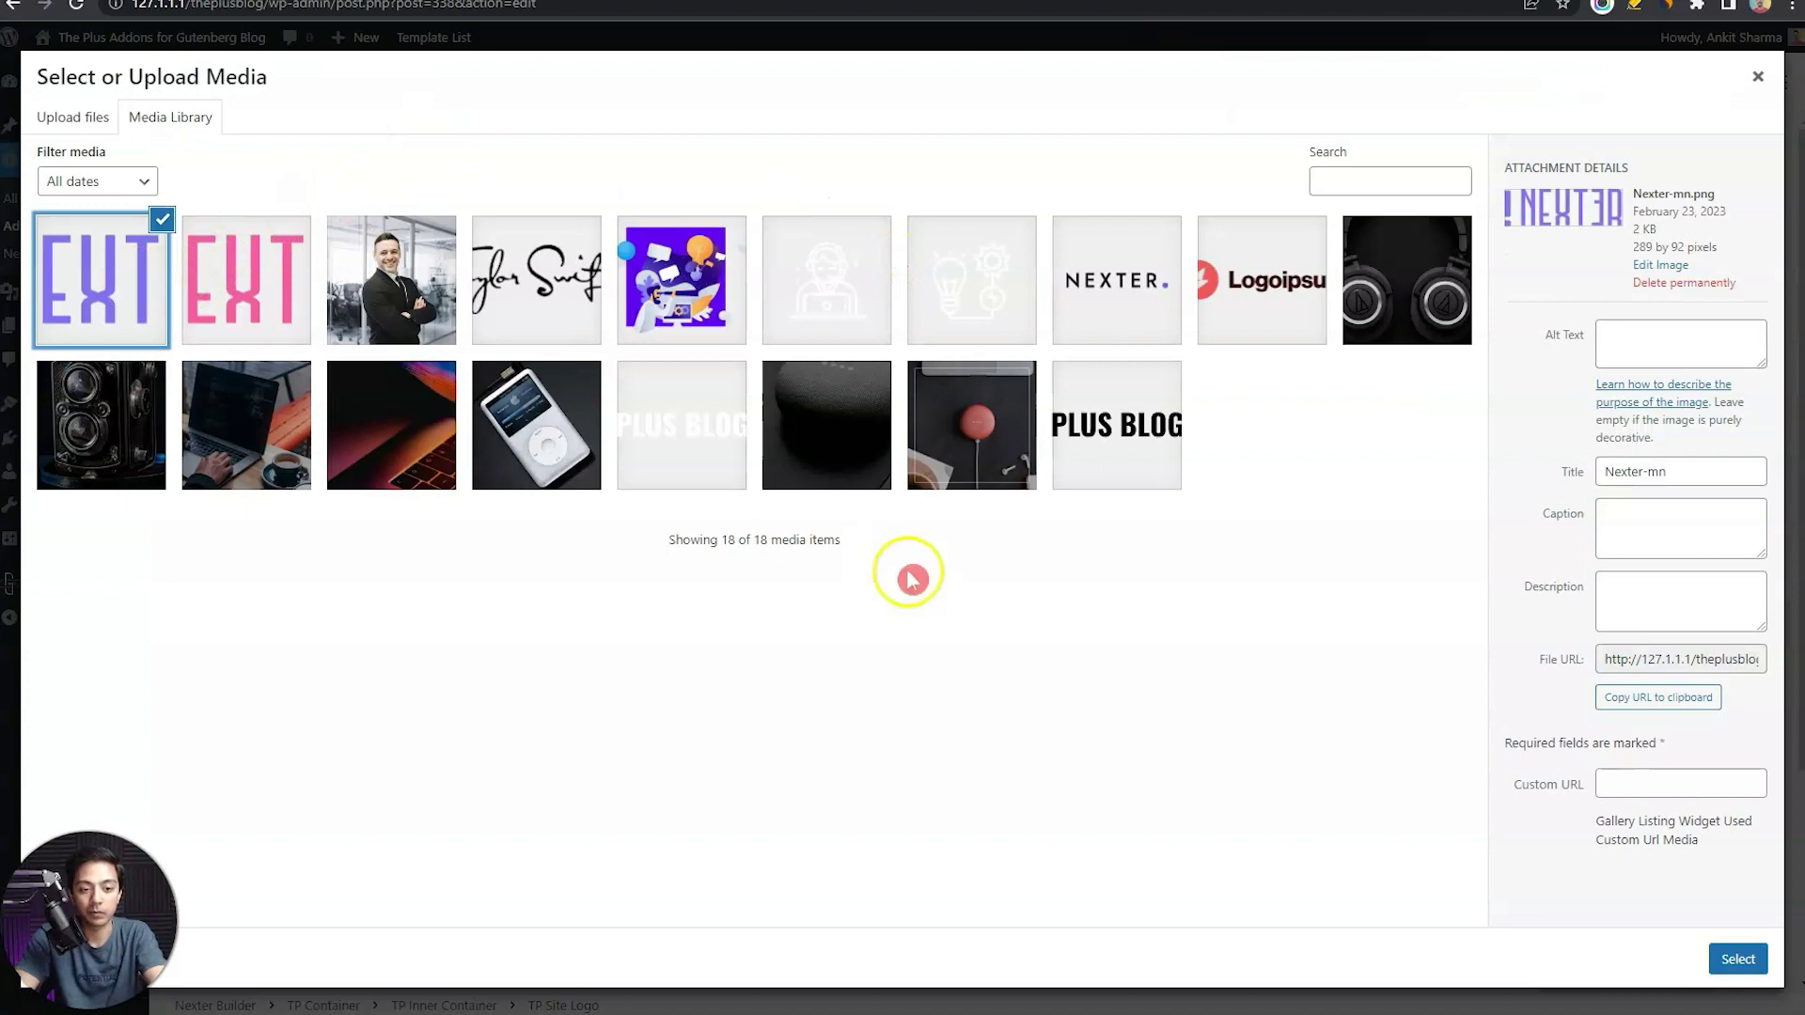
click(1740, 959)
click(1698, 609)
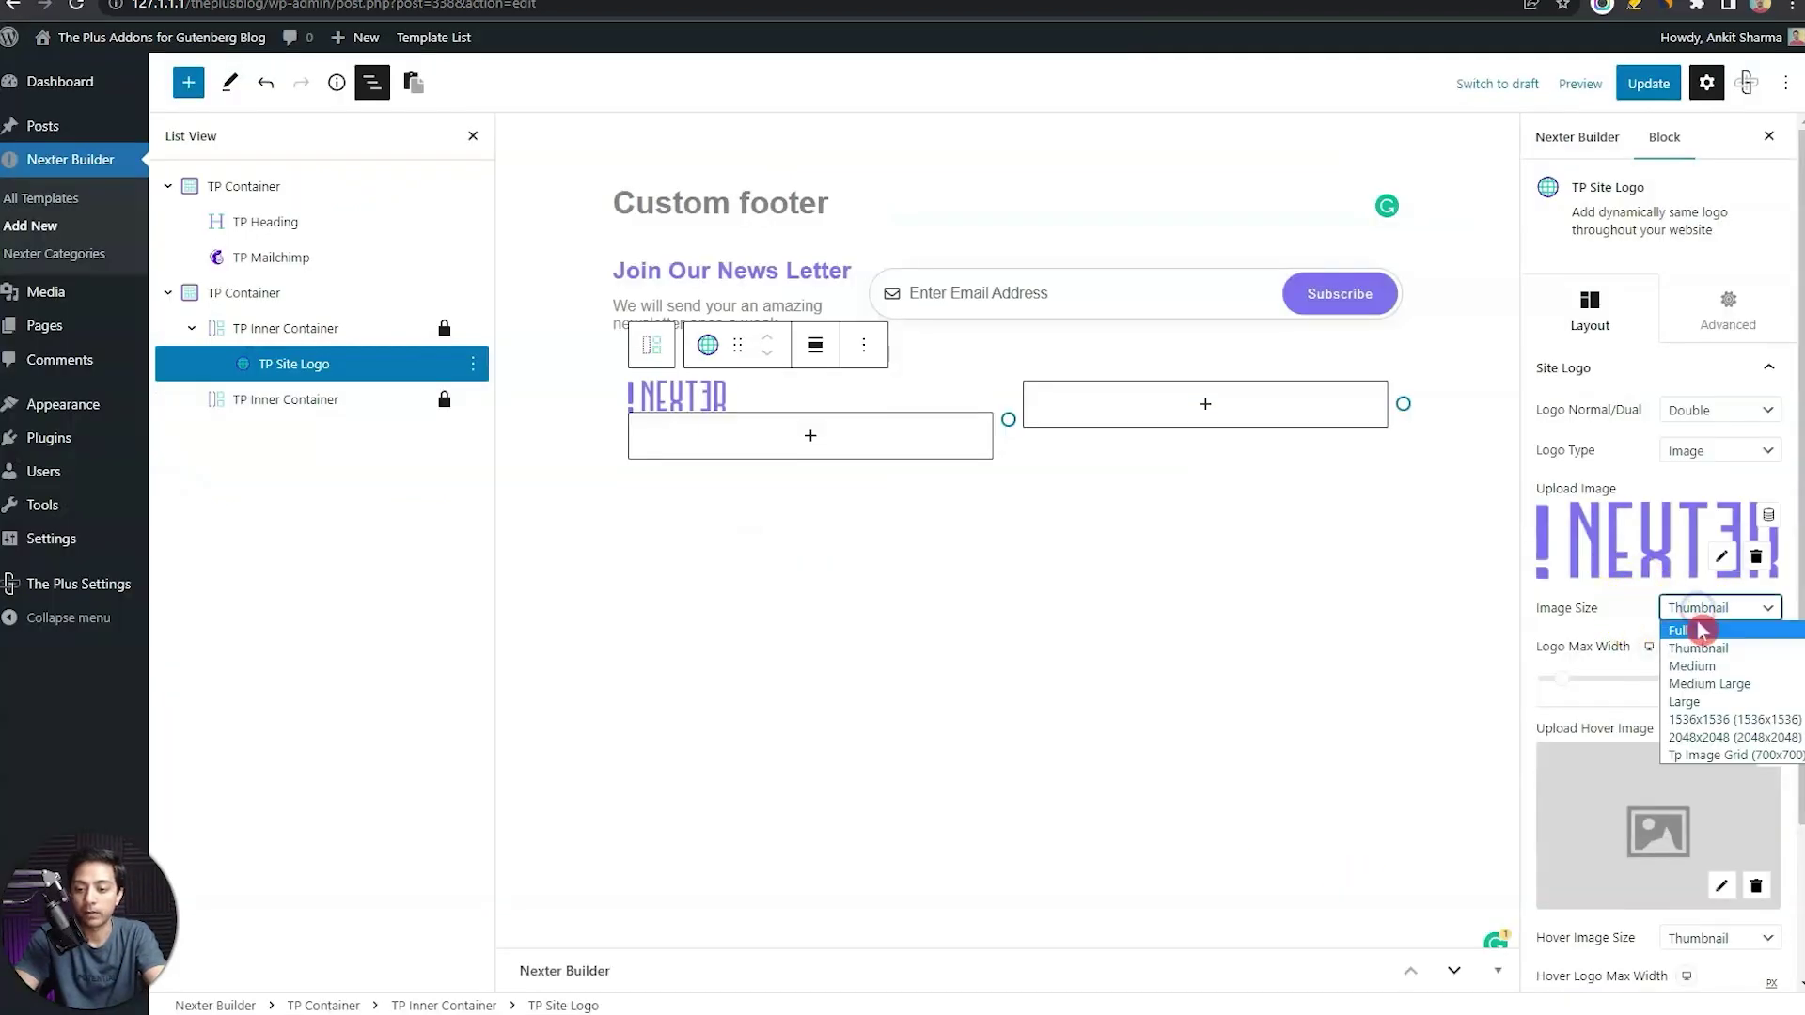
click(1698, 630)
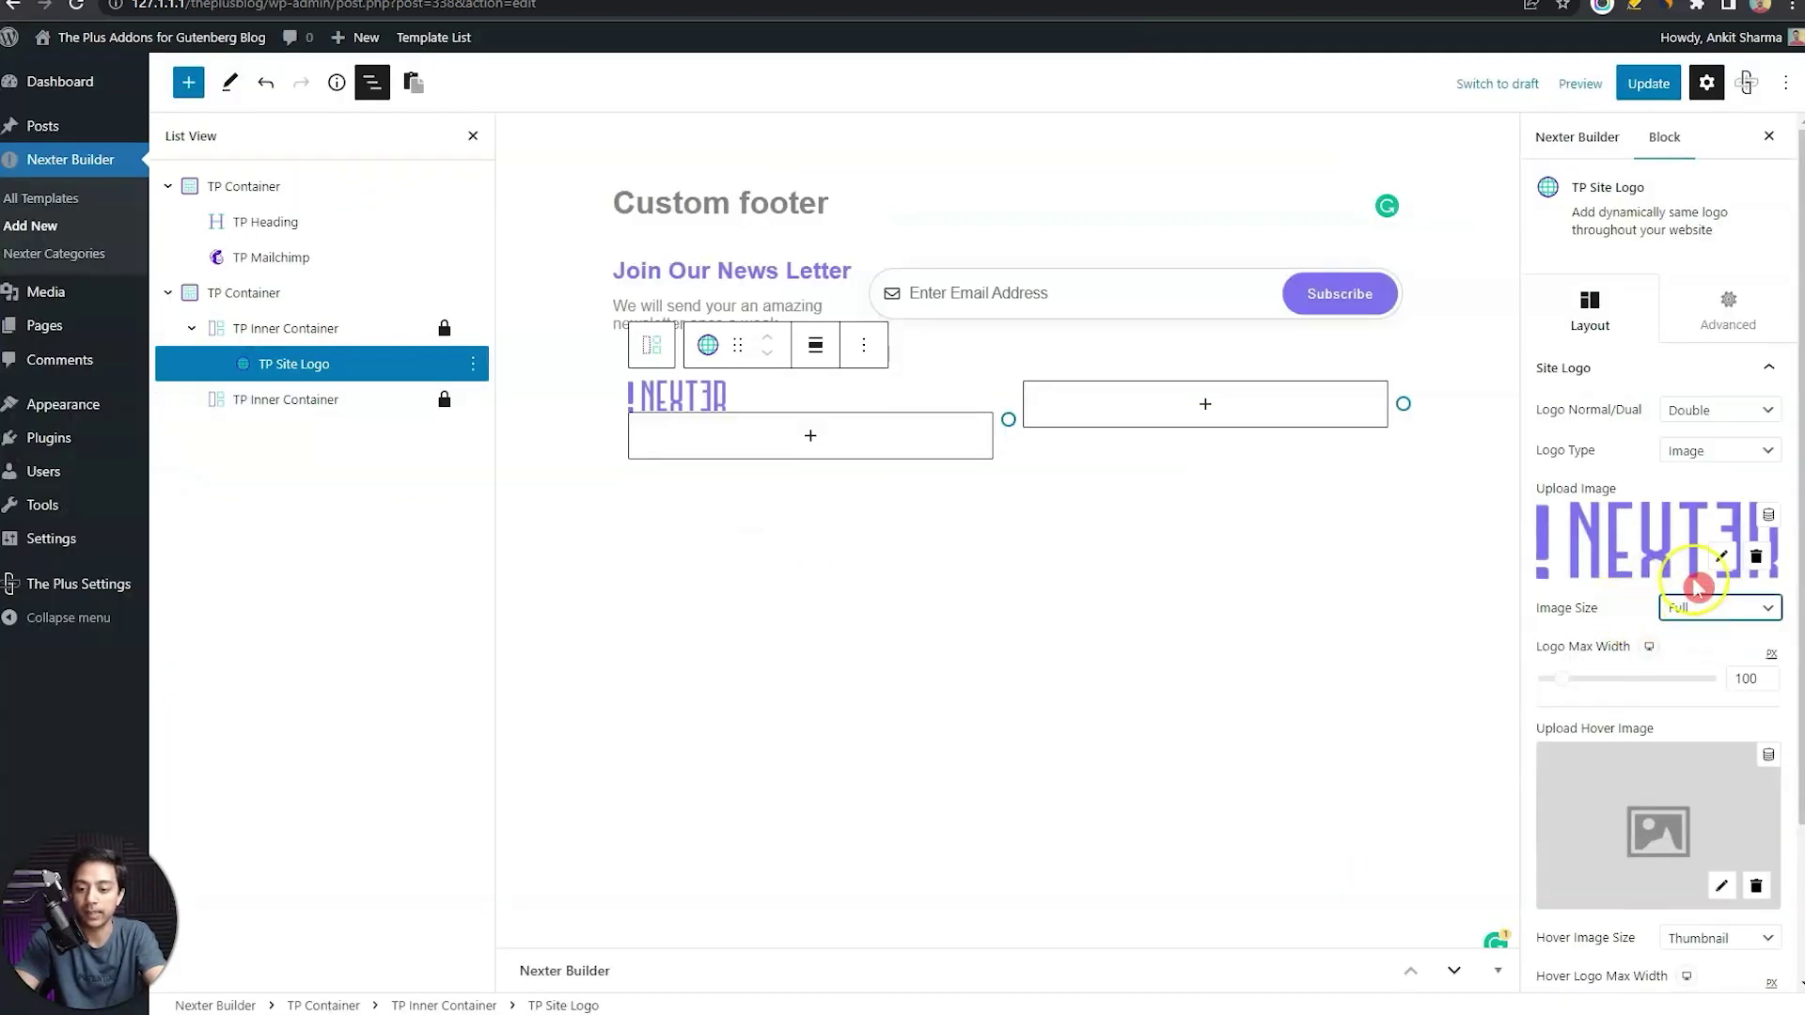
Use Nexter-hv.png from the media library as the site logo's hover image and set the hover image size to Full
scroll(1692, 592, down, 2)
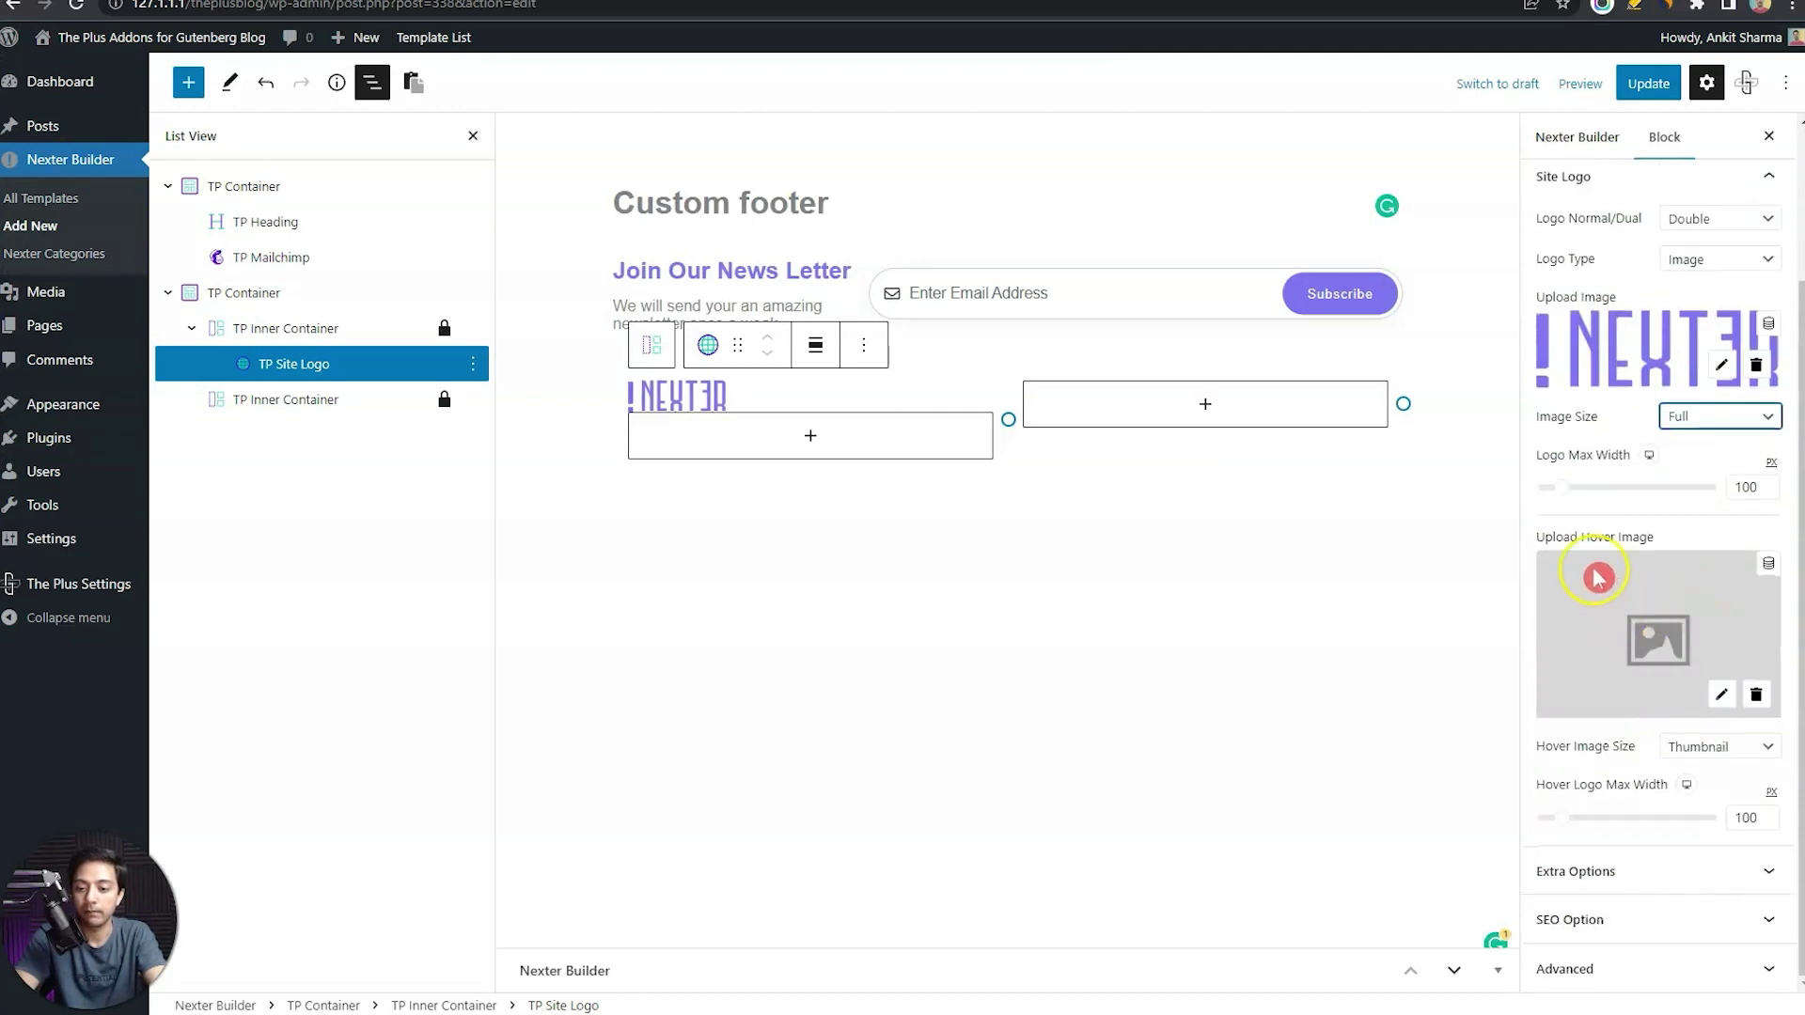
click(1721, 695)
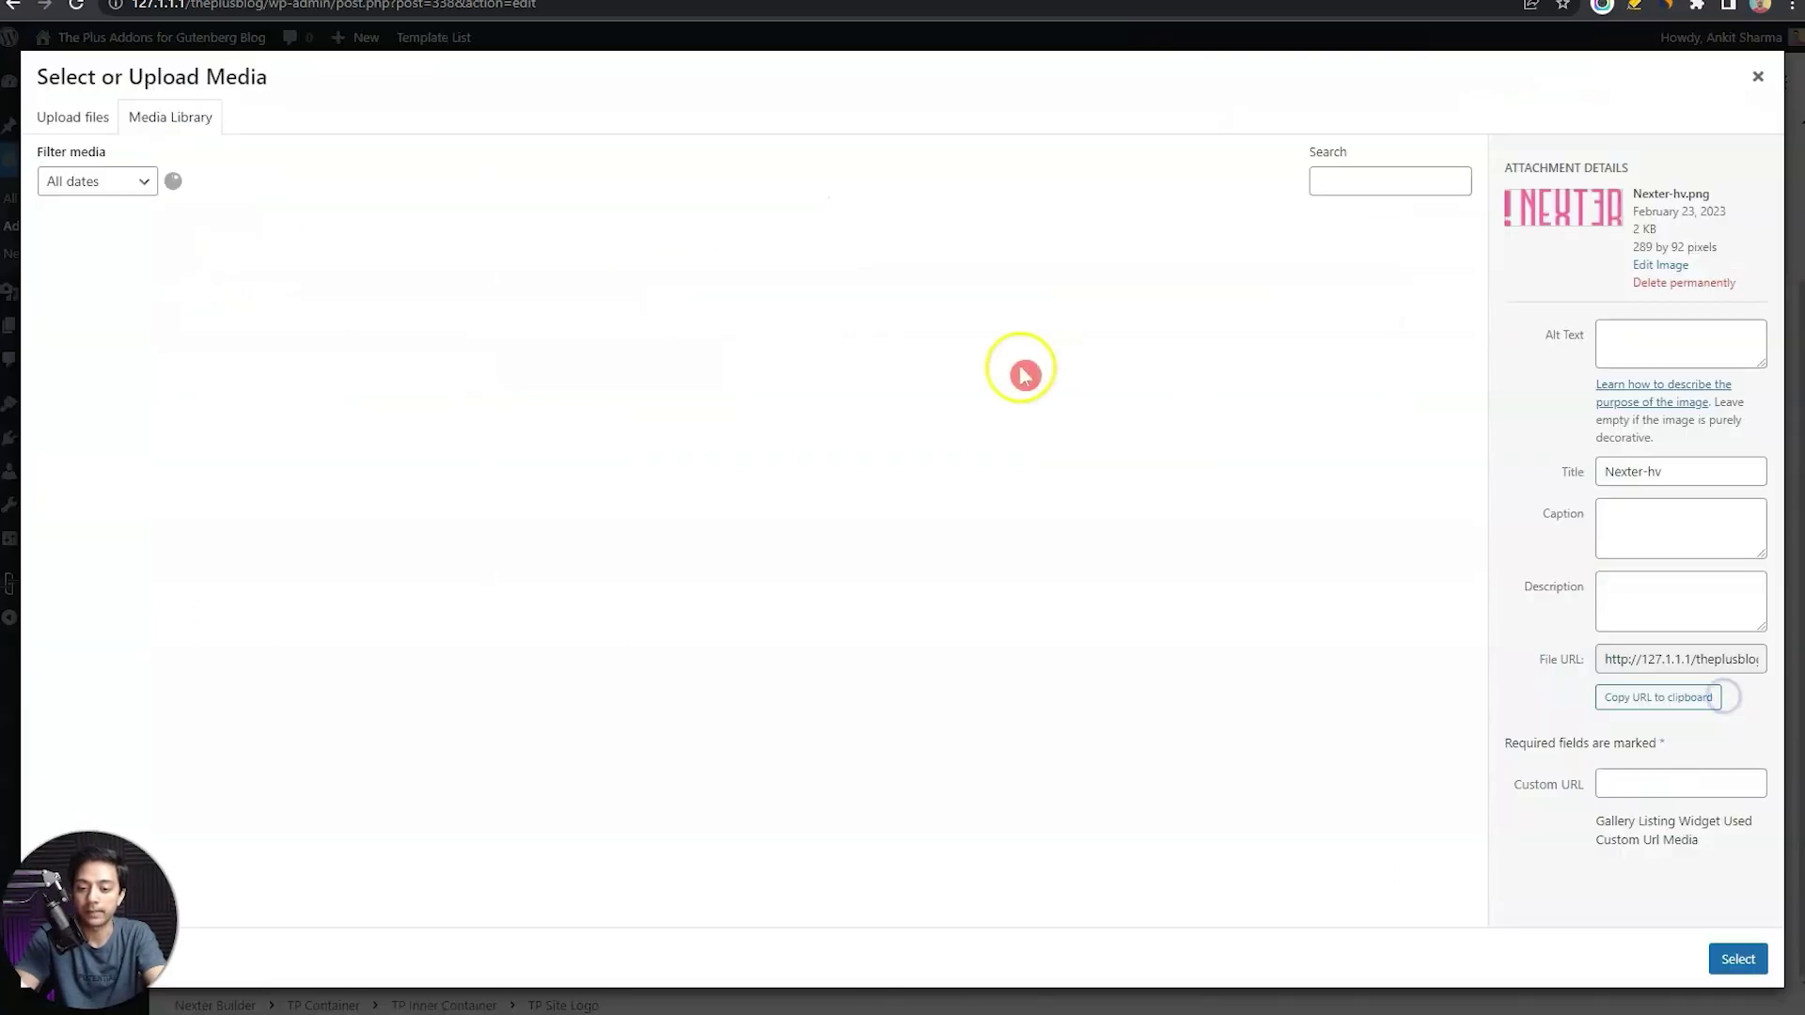
click(207, 312)
click(207, 312)
click(1730, 959)
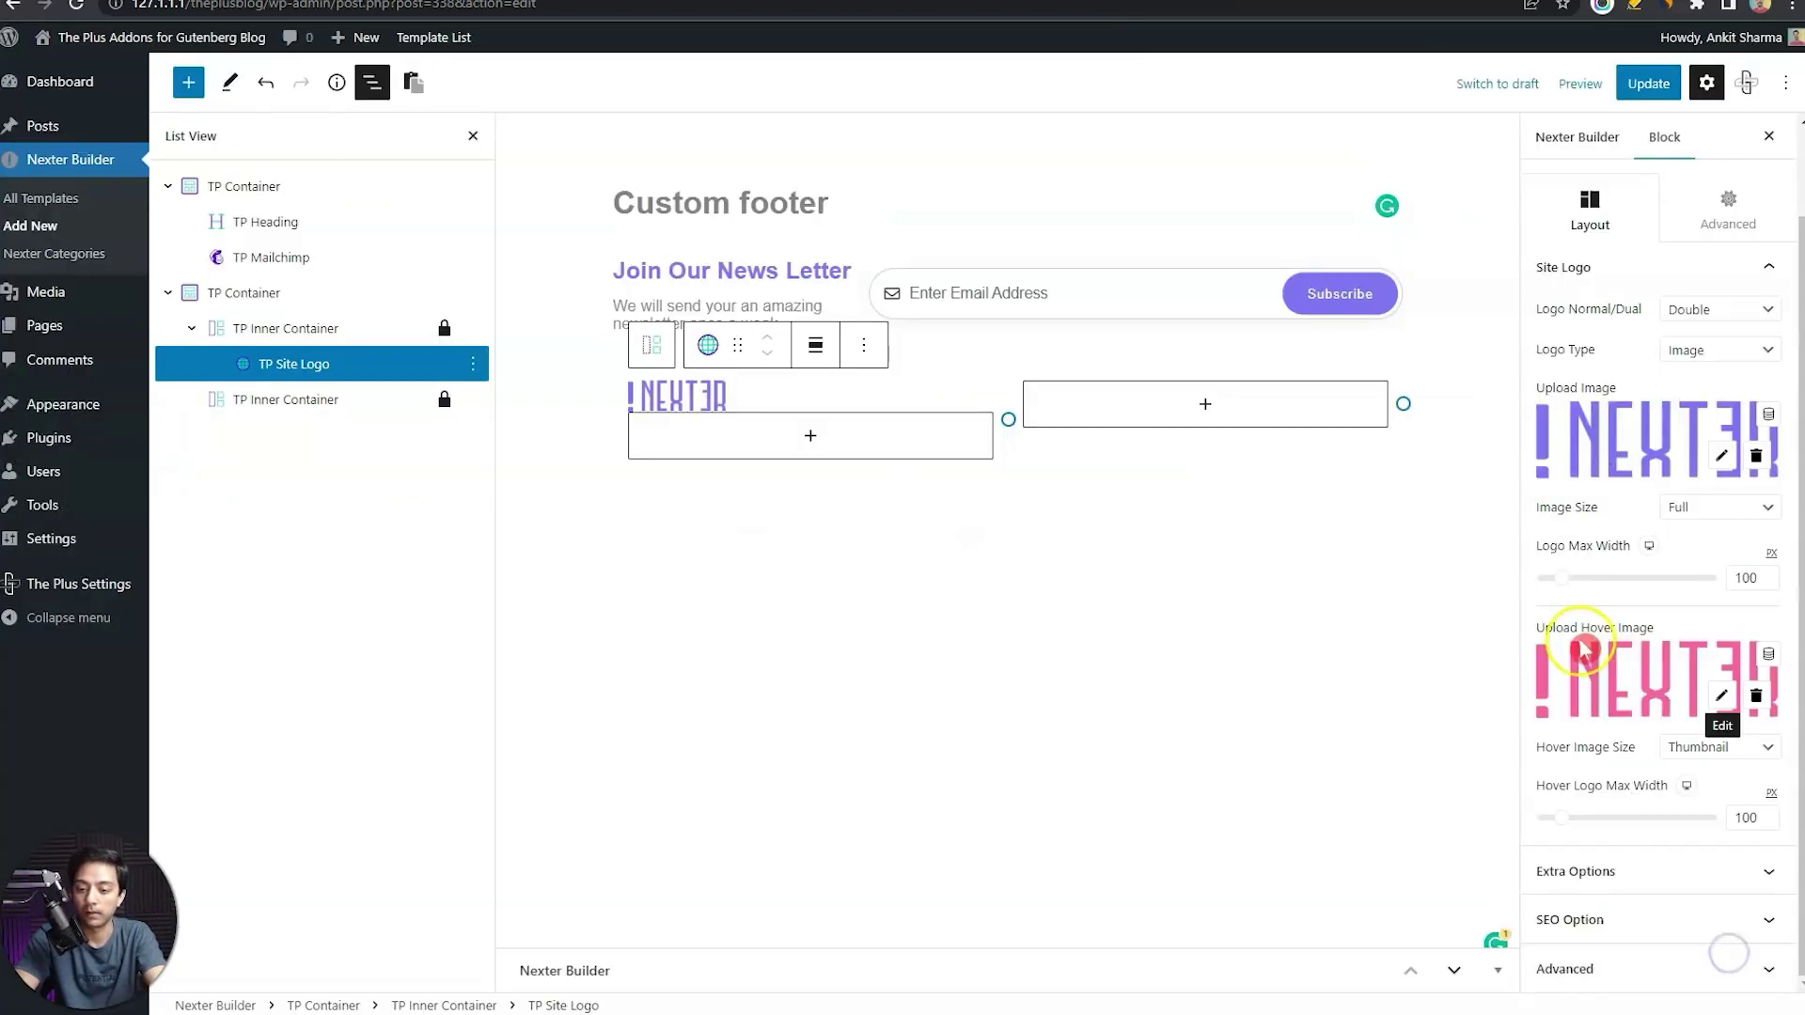
click(1697, 748)
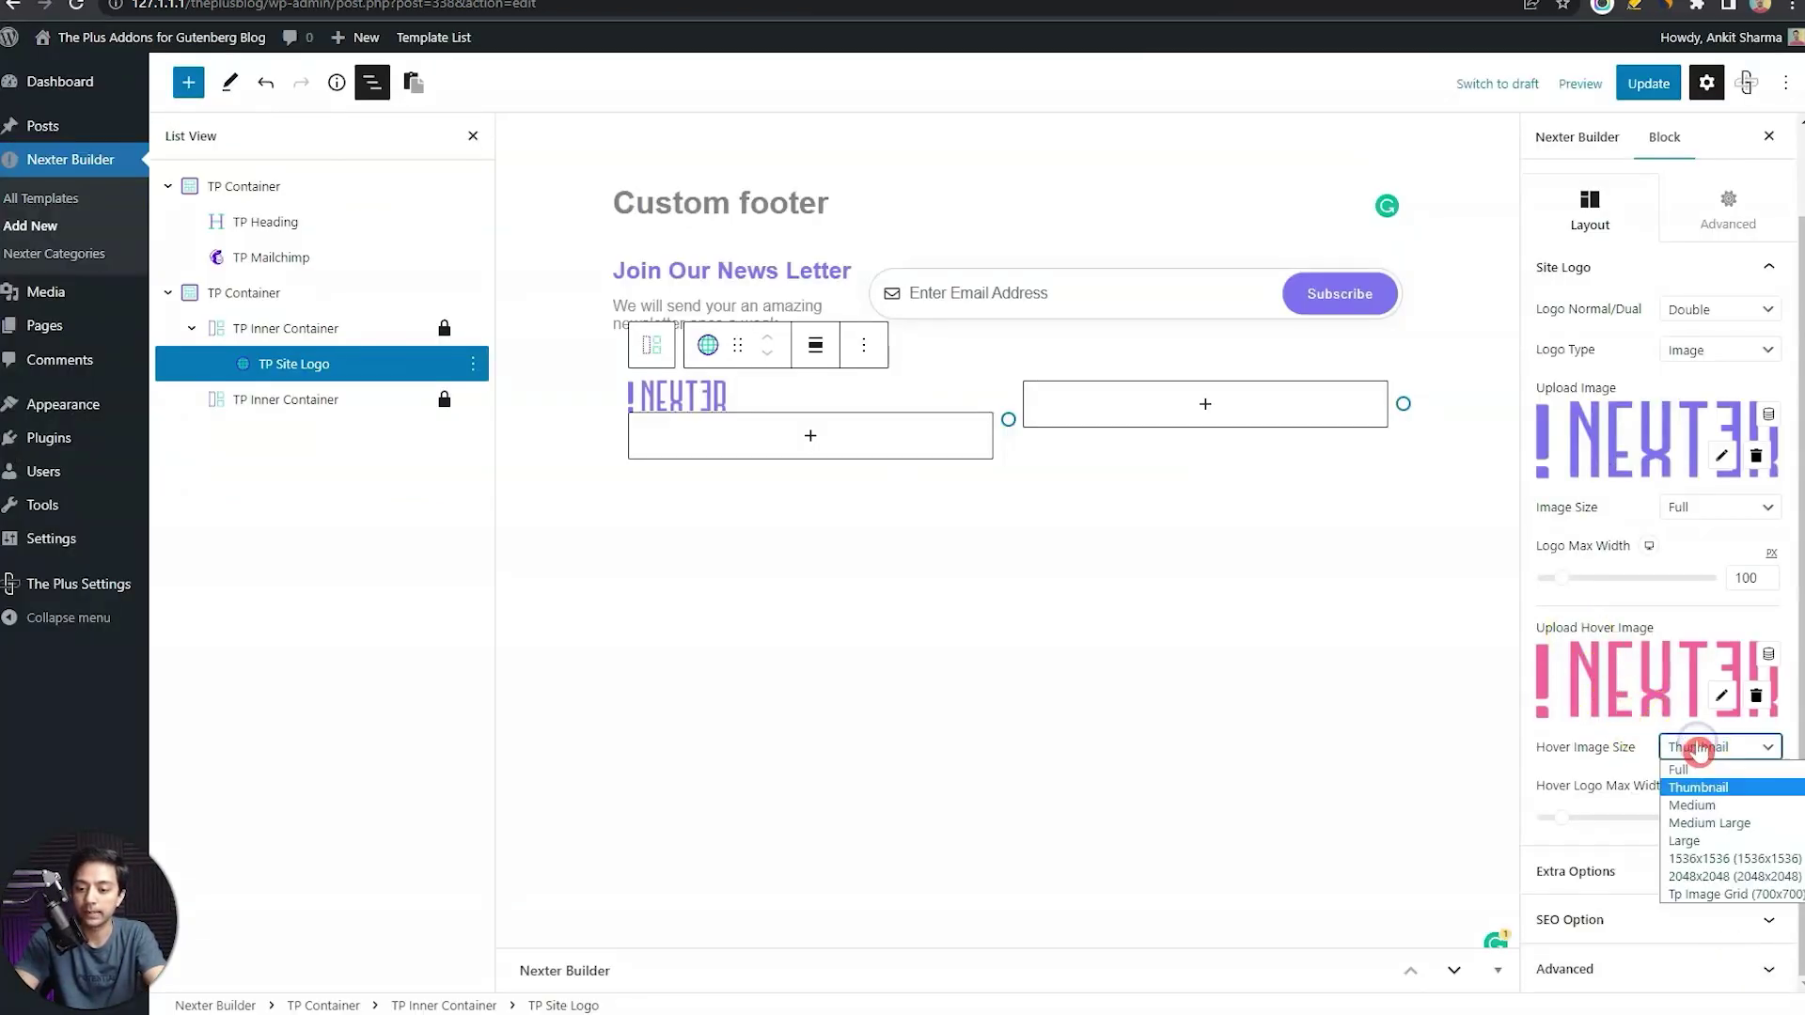
click(1681, 769)
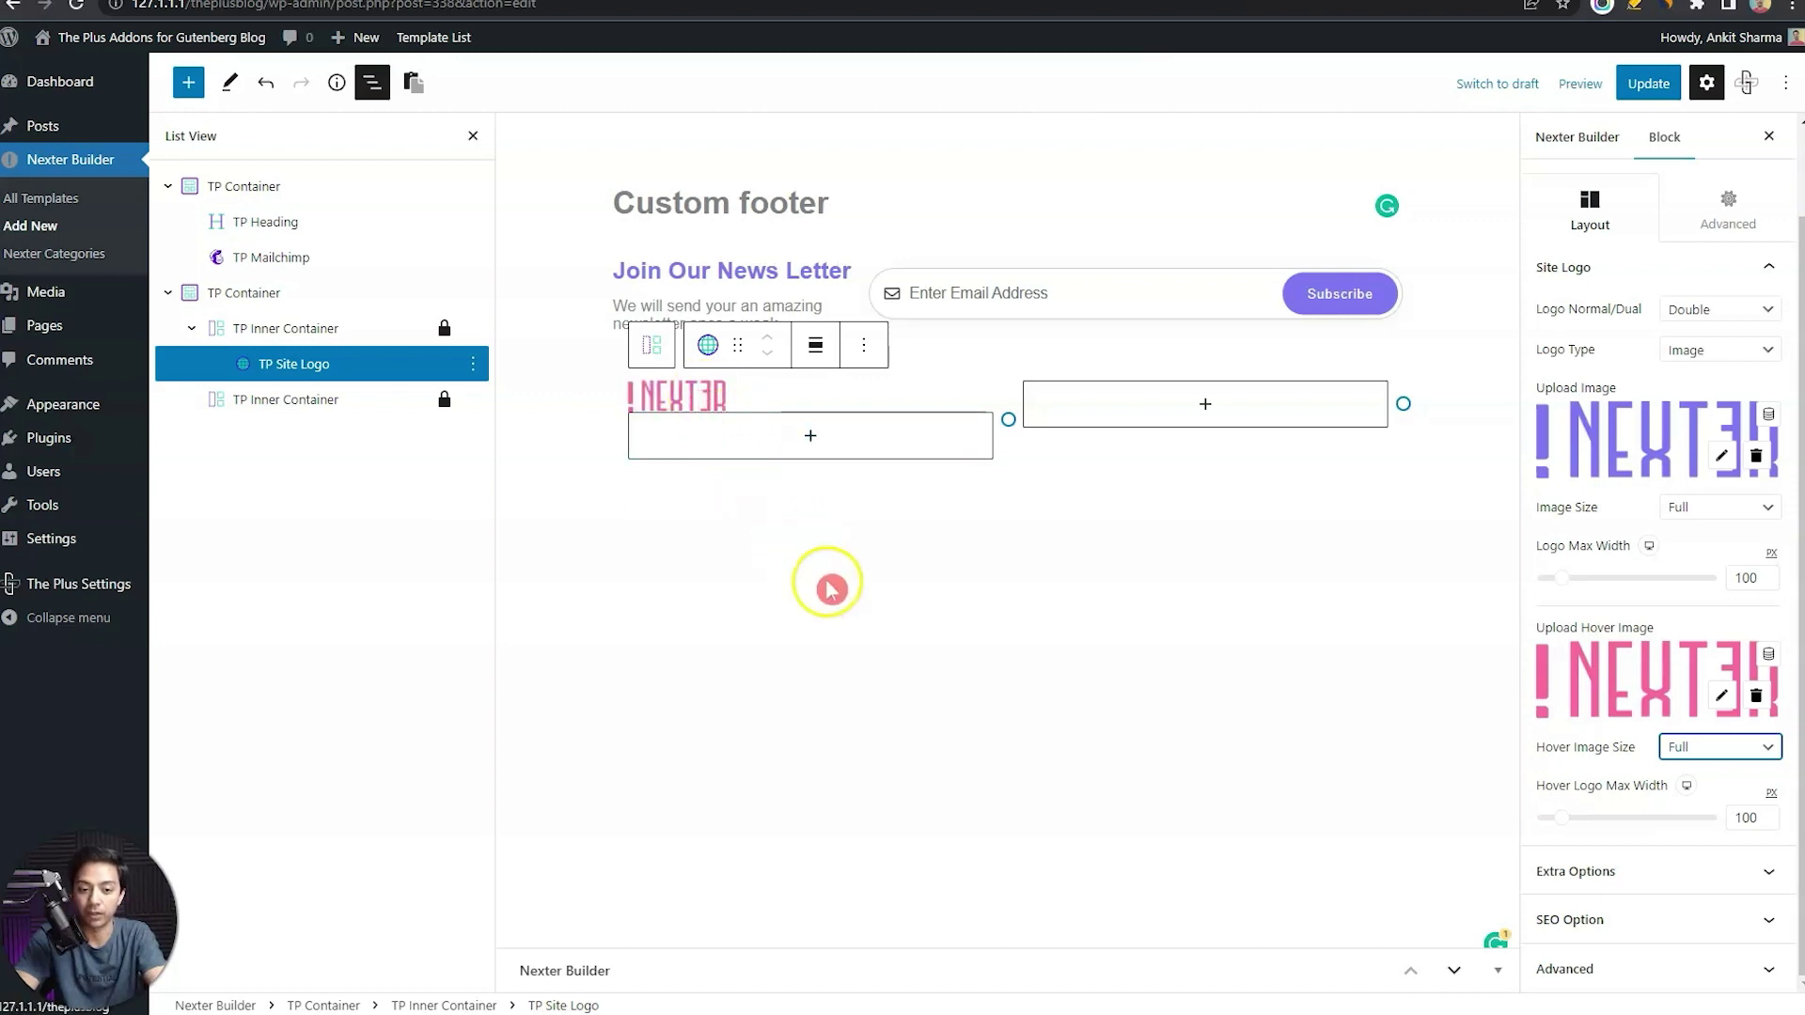
Choose Home URL as the logo URL type in the site logo's extra options
click(1604, 869)
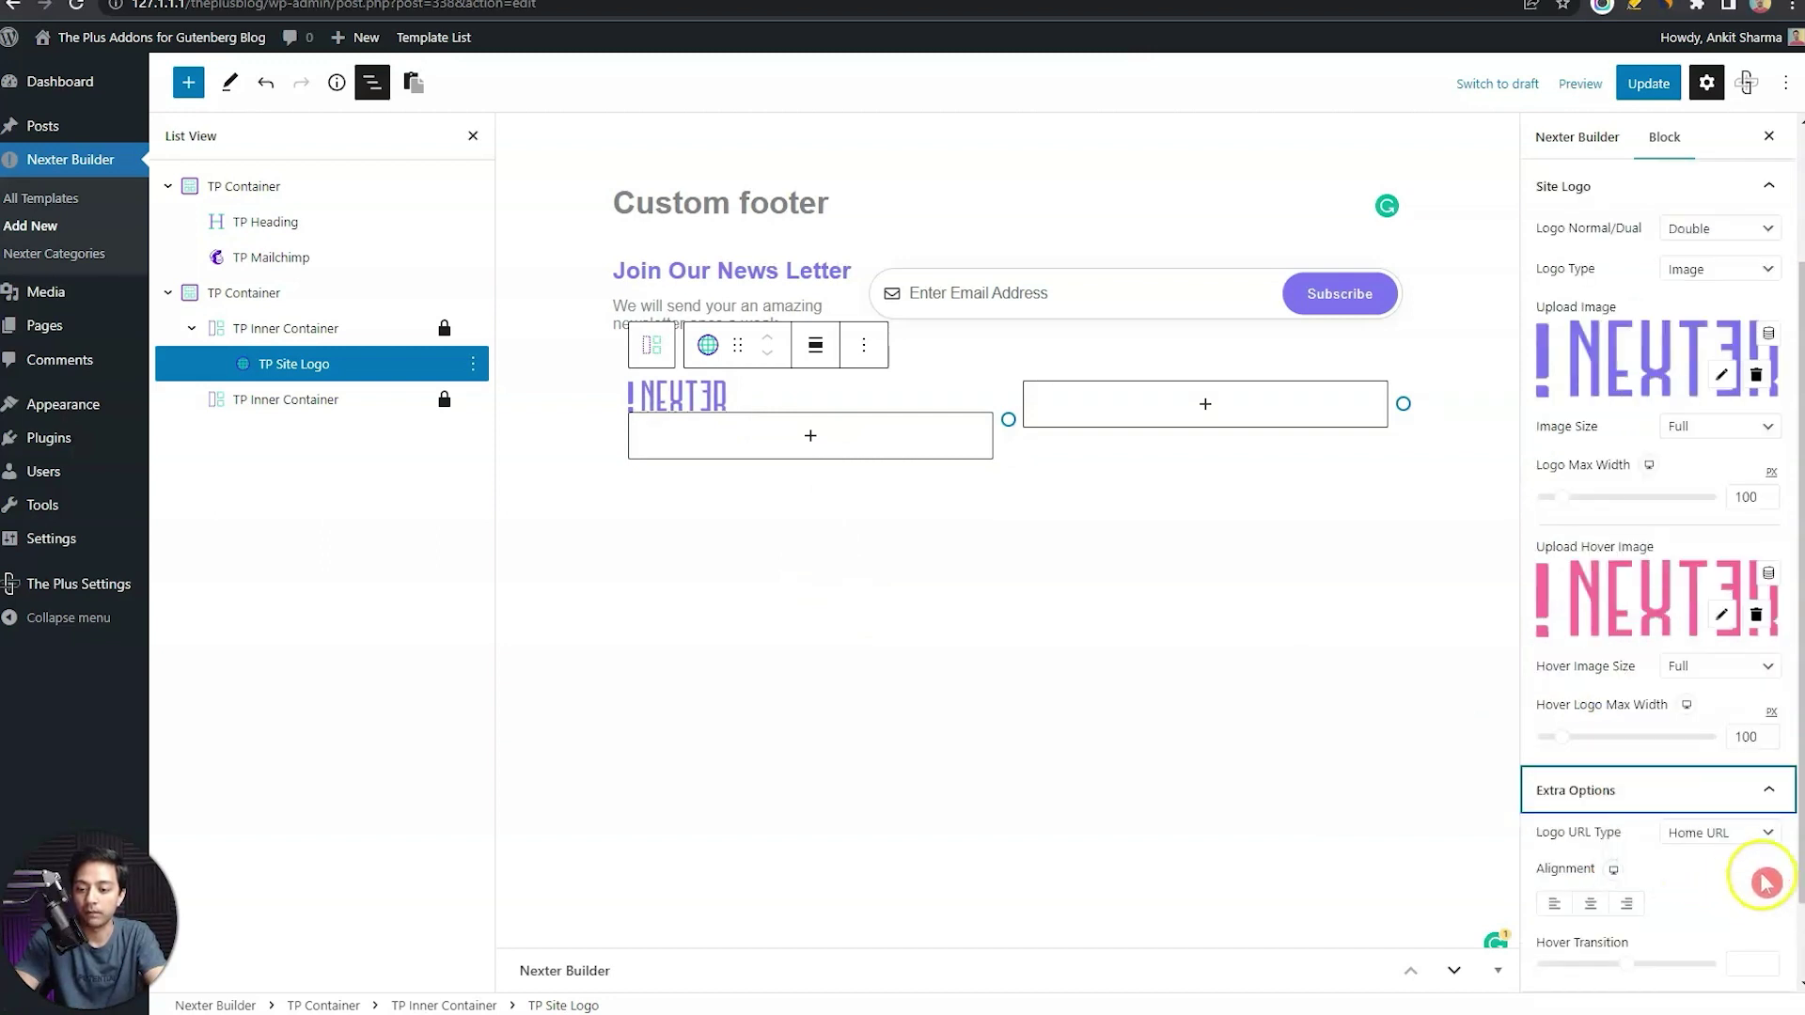
click(1769, 832)
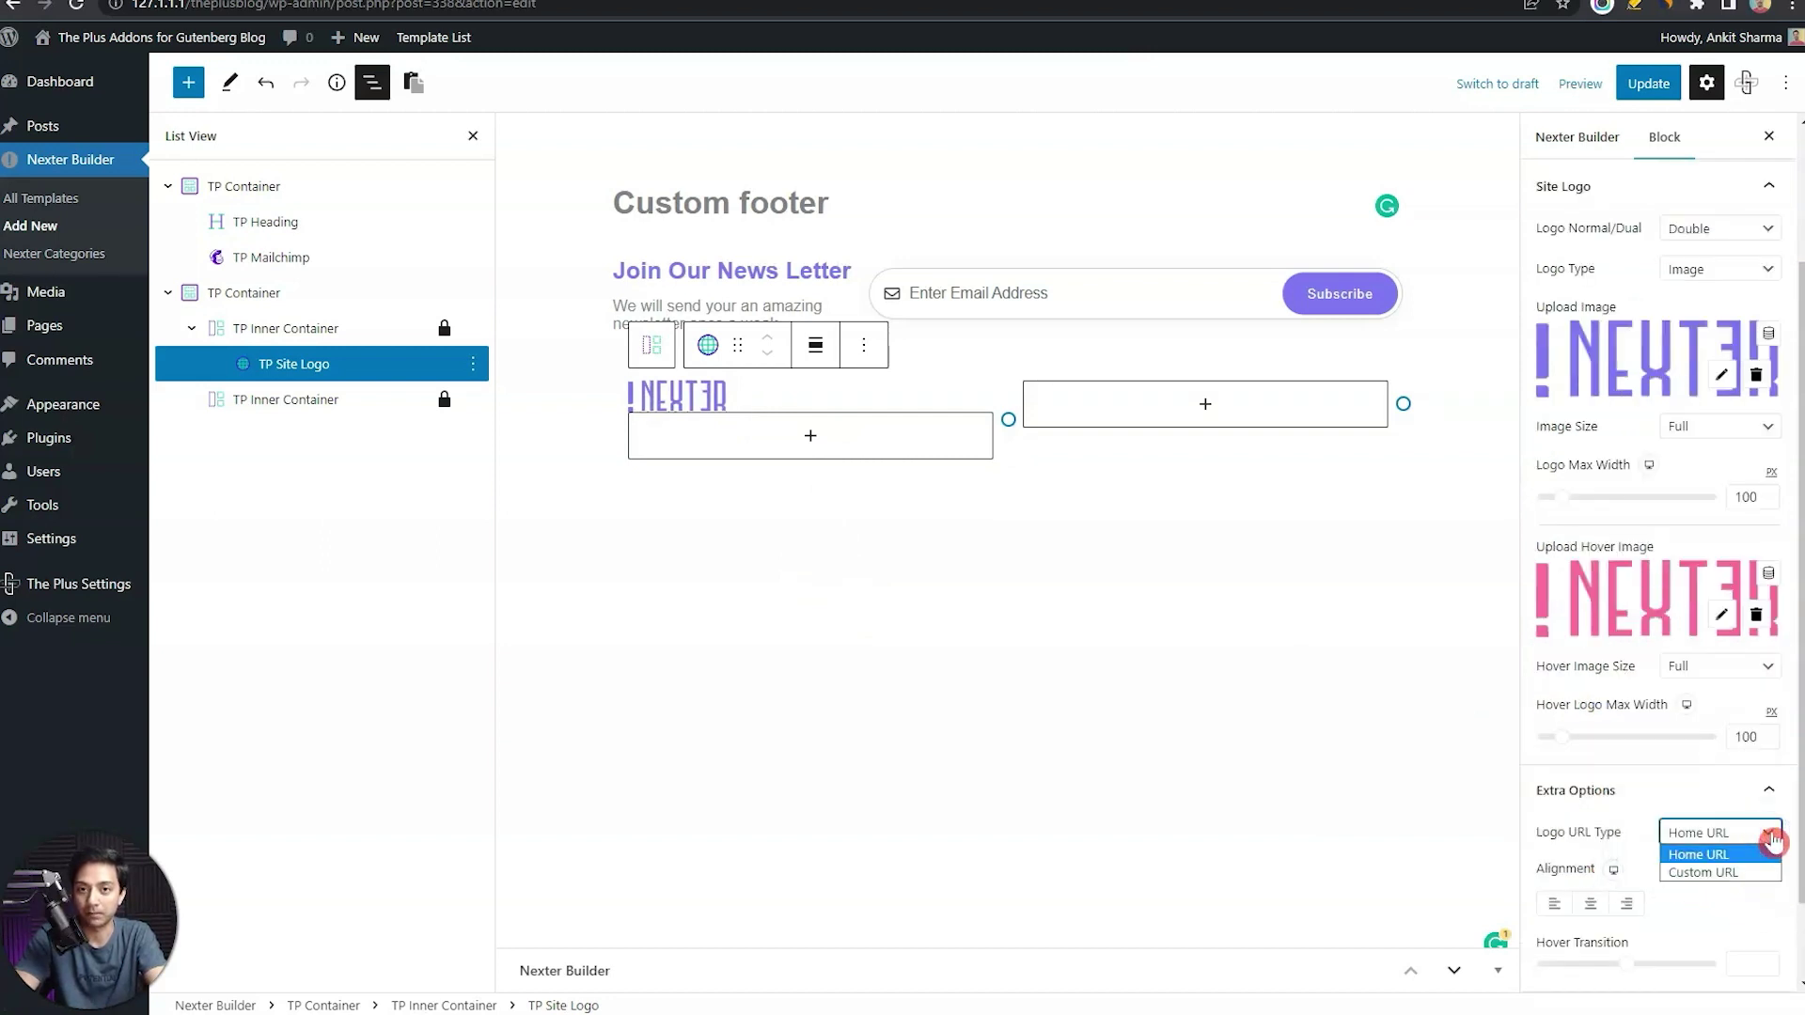
click(1729, 855)
Insert a paragraph after the site logo reading "Complete theme builder solution for WordPress."
click(863, 345)
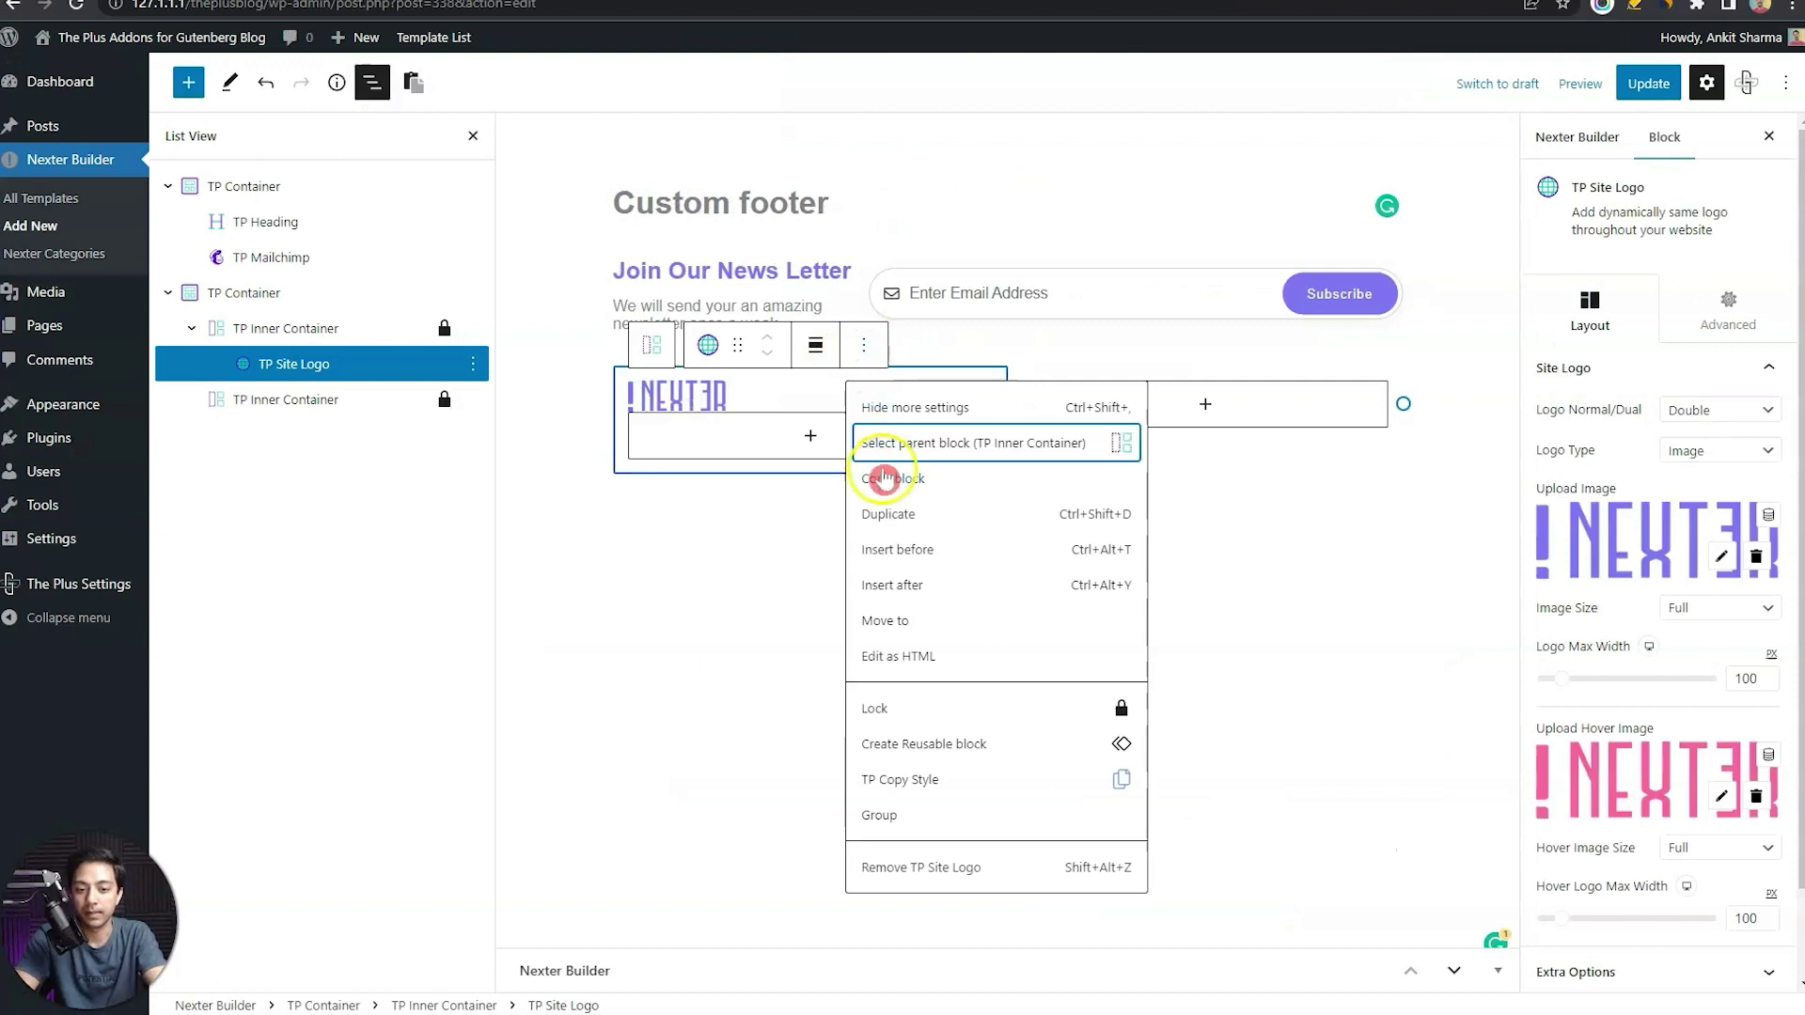
click(883, 585)
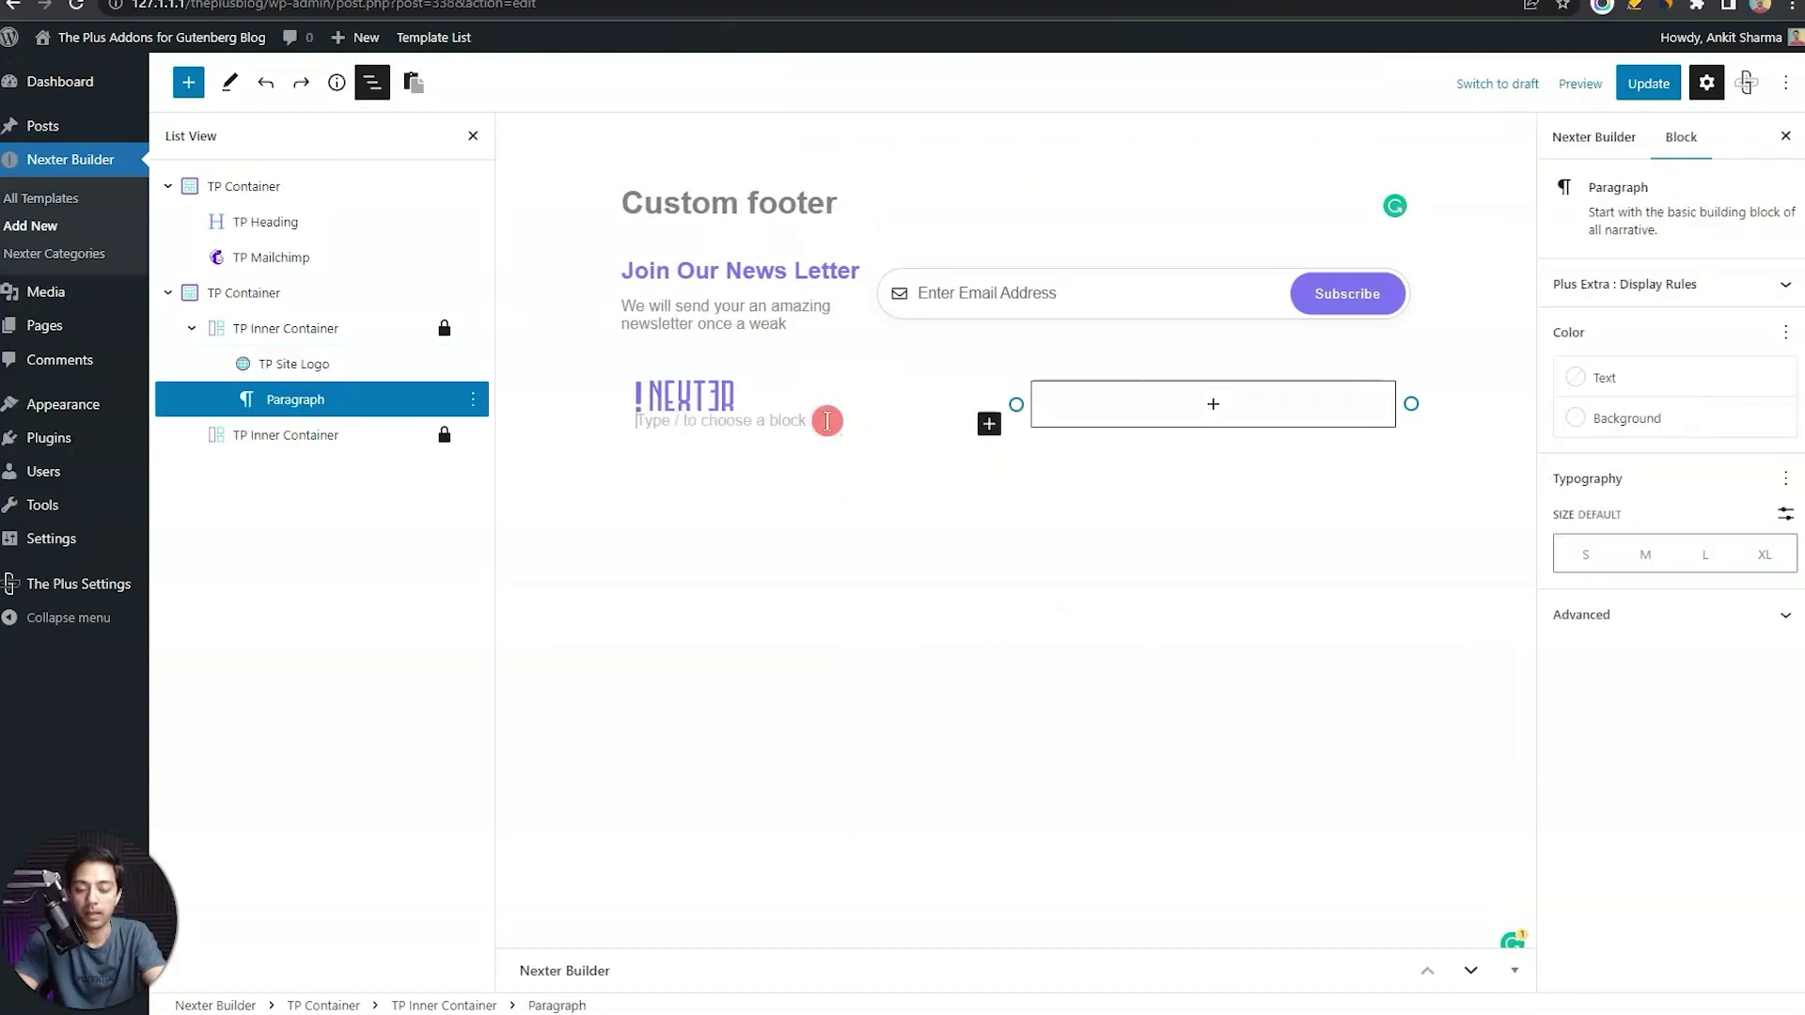
text(Complete theme builder solution for WordPress.)
click(735, 446)
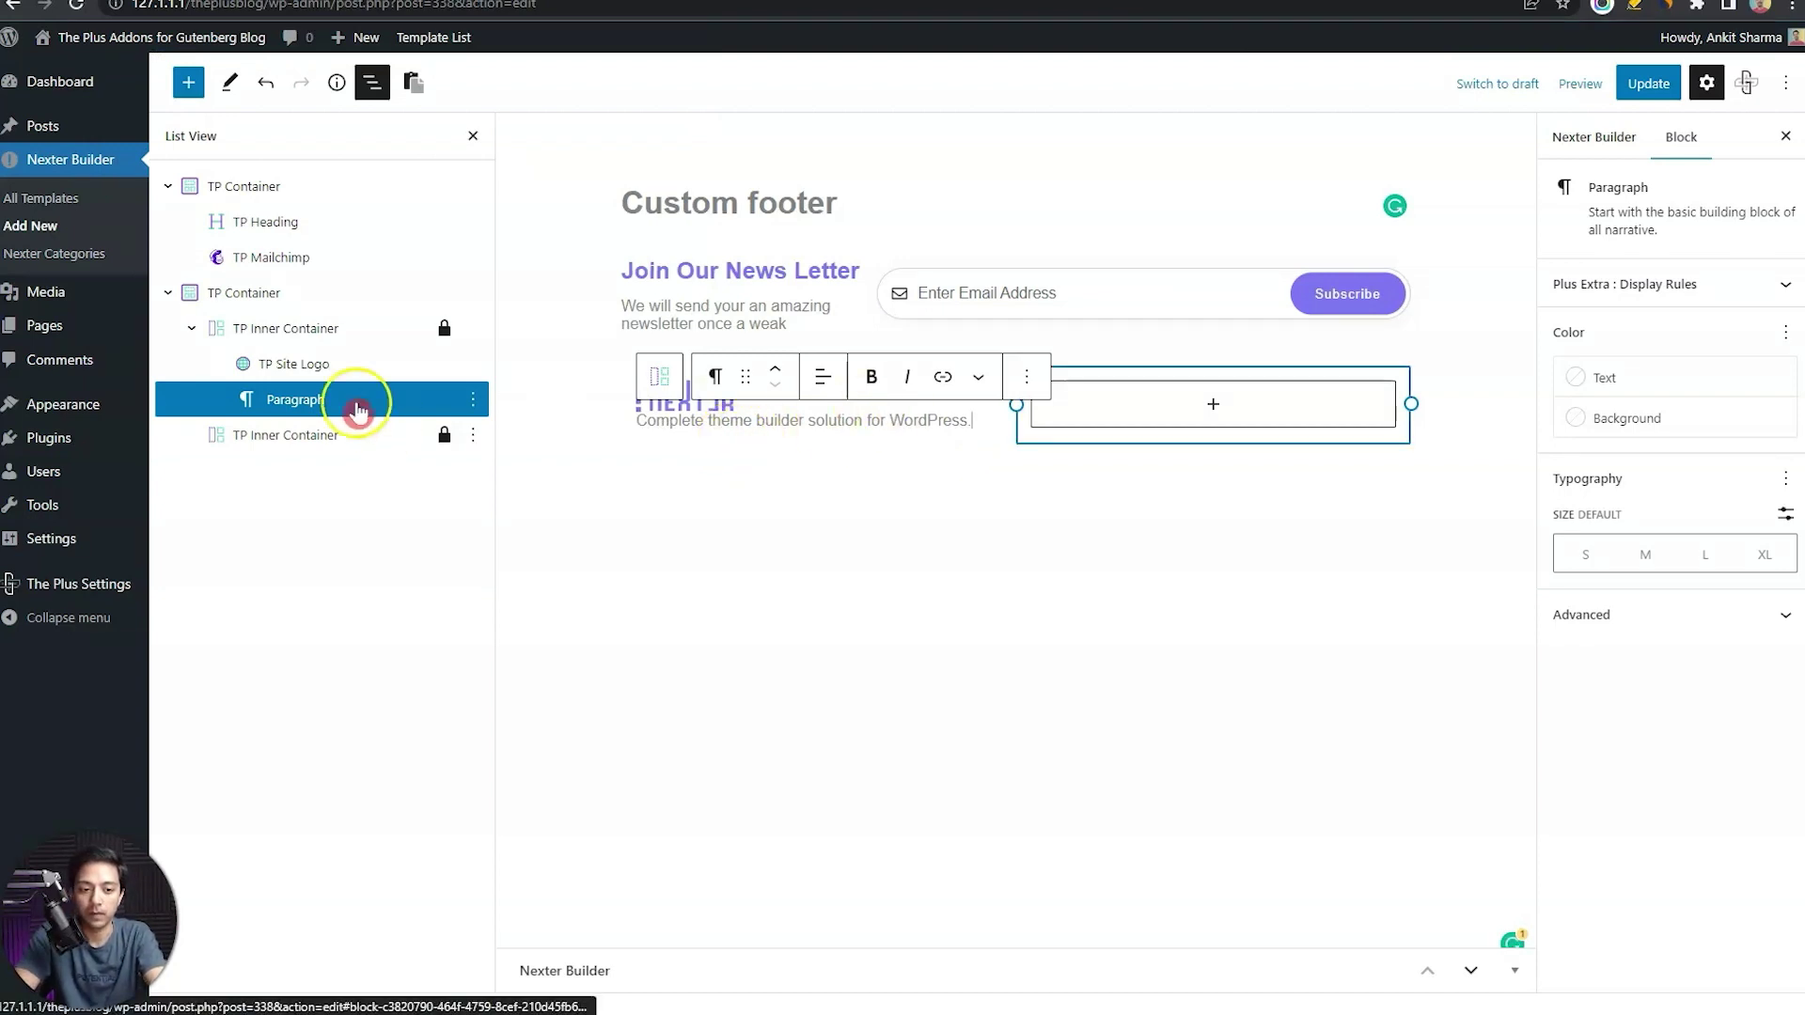
Unlink the TP Site Logo block's margins and set only its bottom margin to 10 px
click(334, 369)
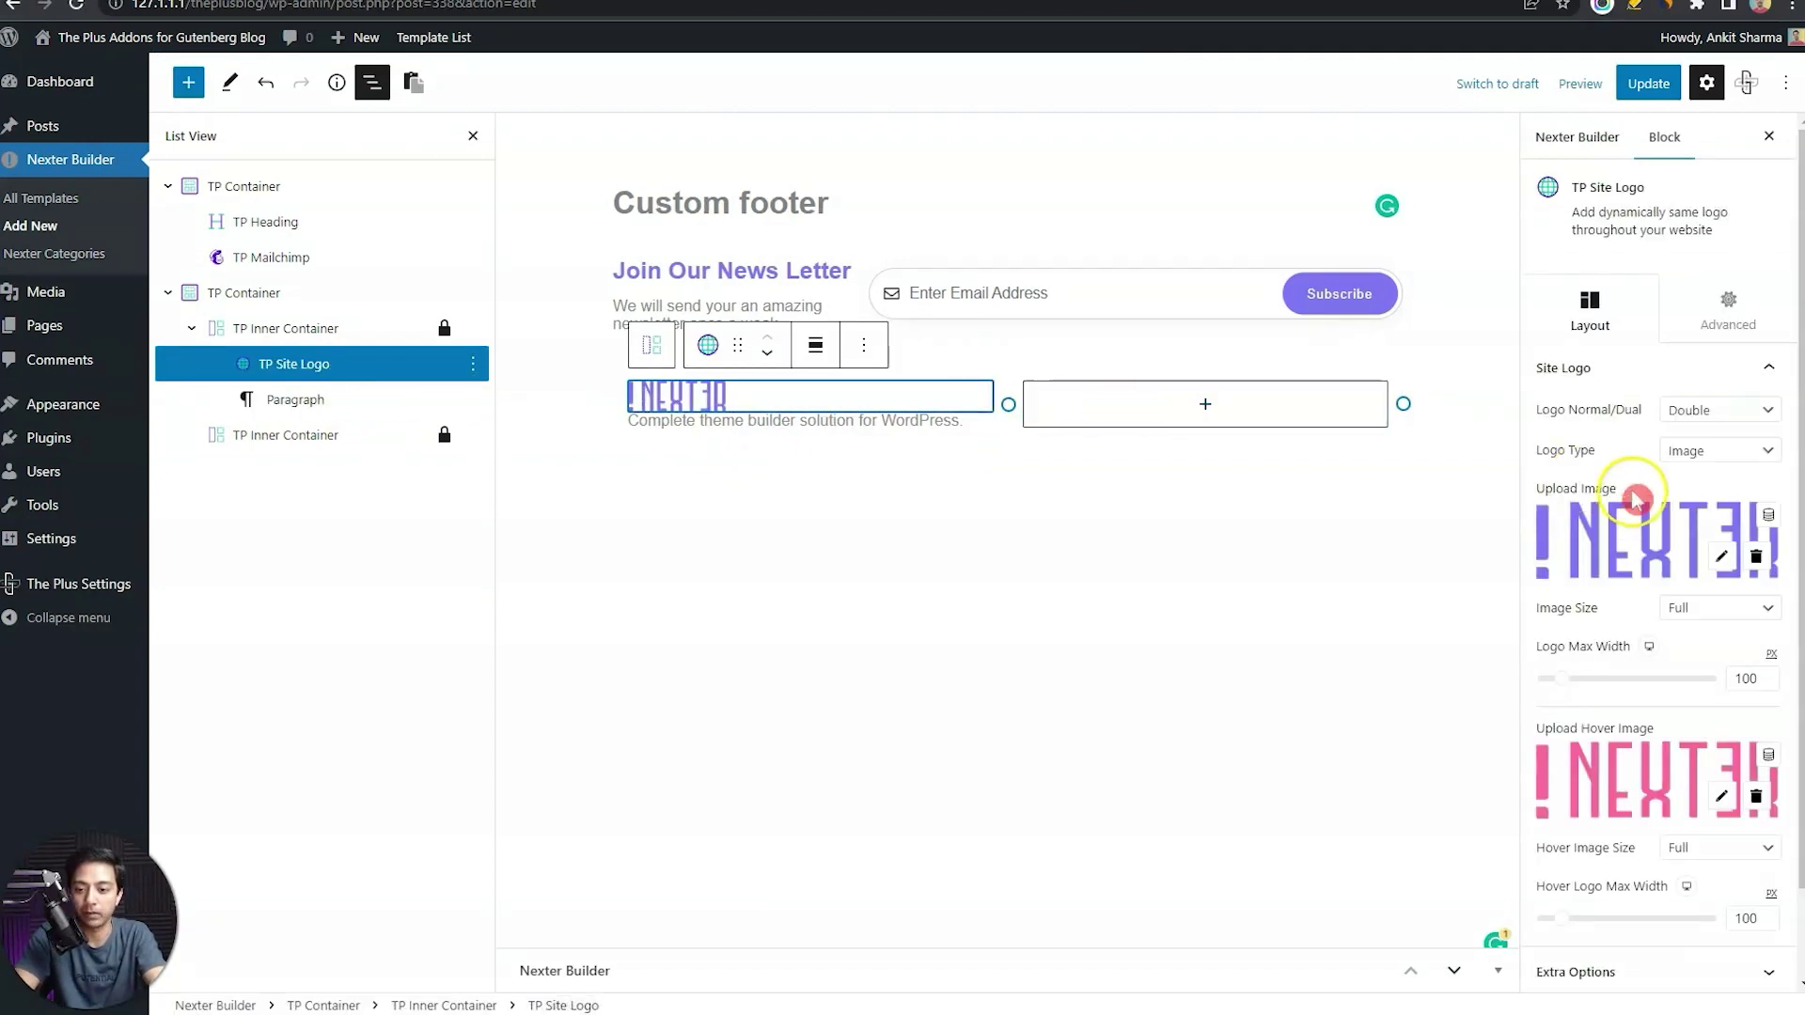
click(1731, 313)
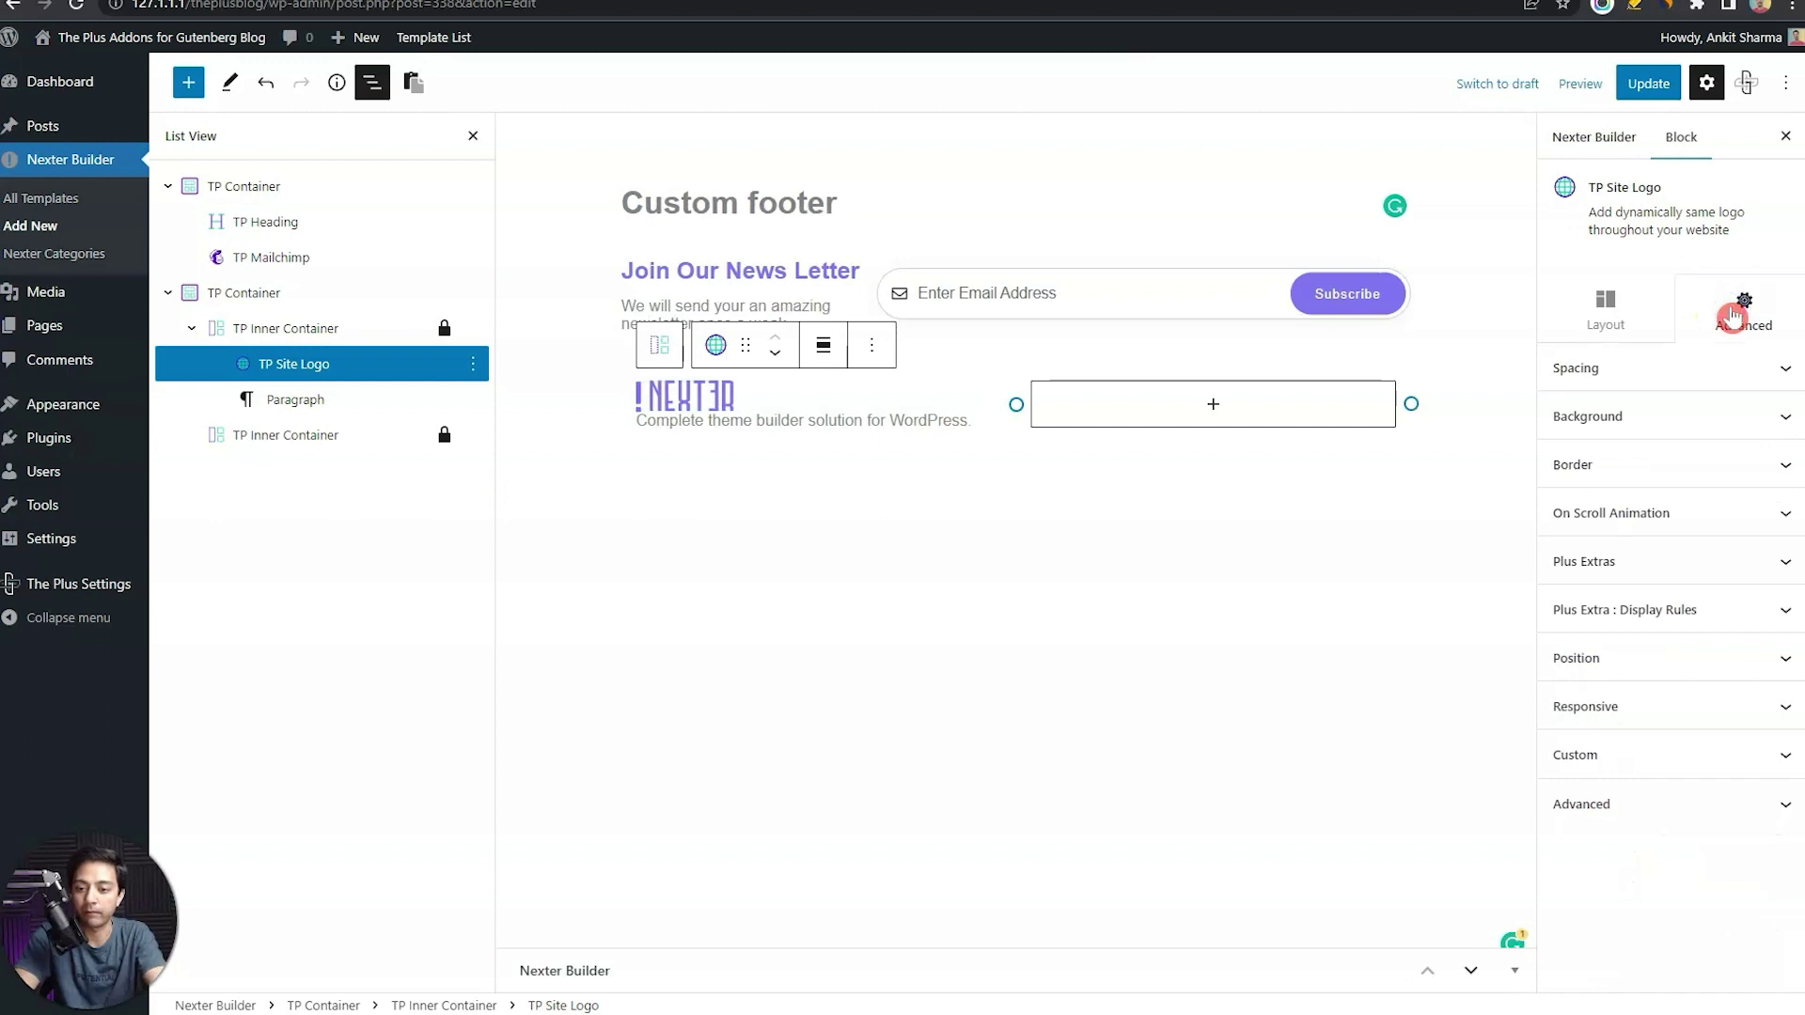
click(1735, 373)
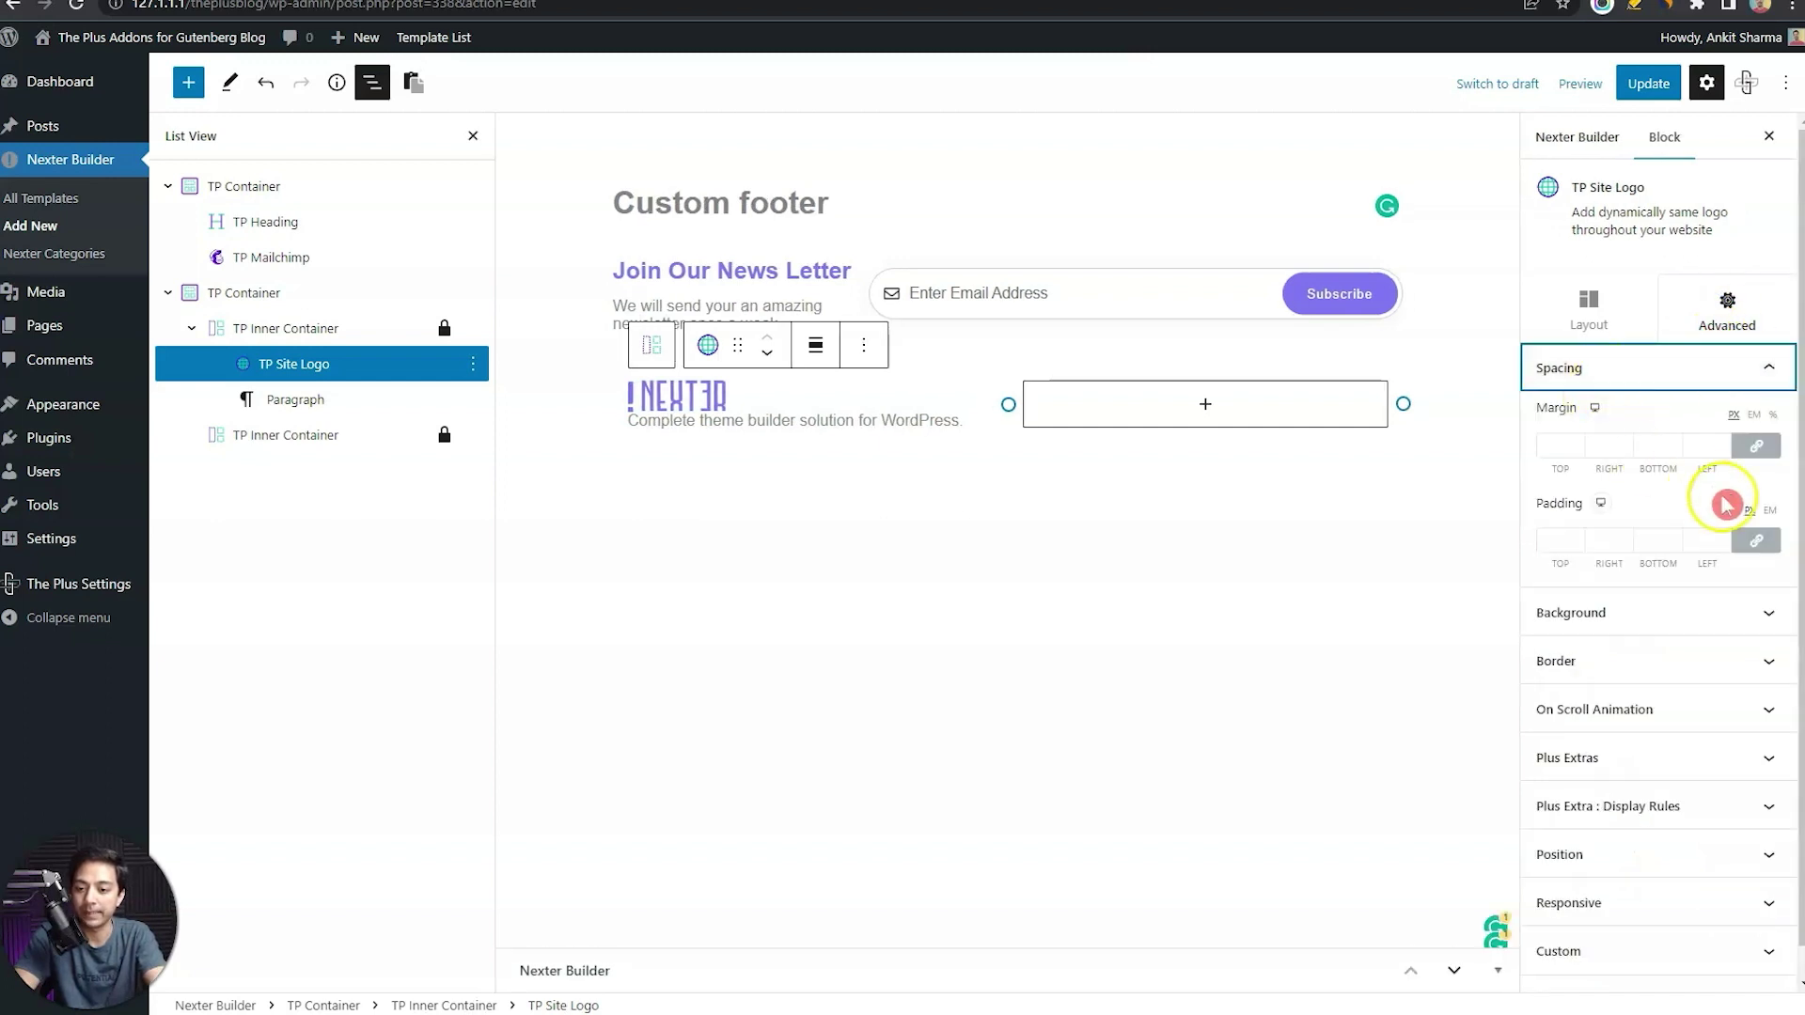
click(1754, 445)
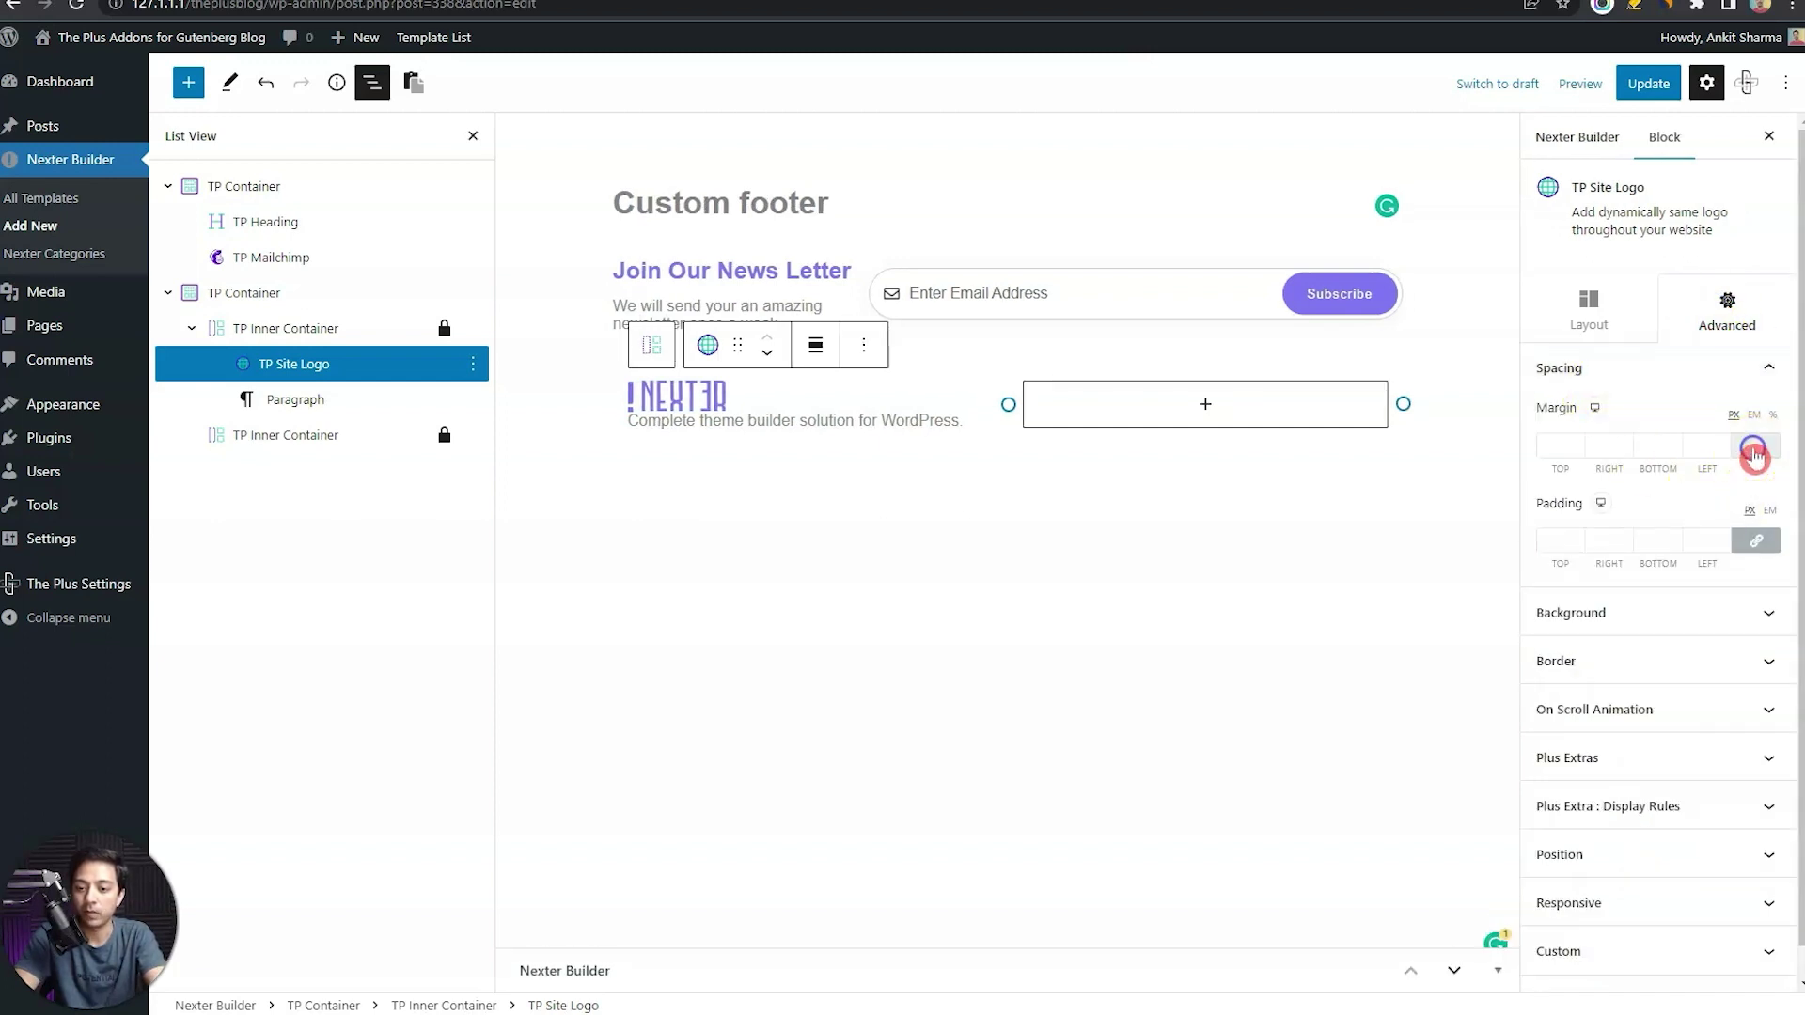
click(1662, 448)
text(10)
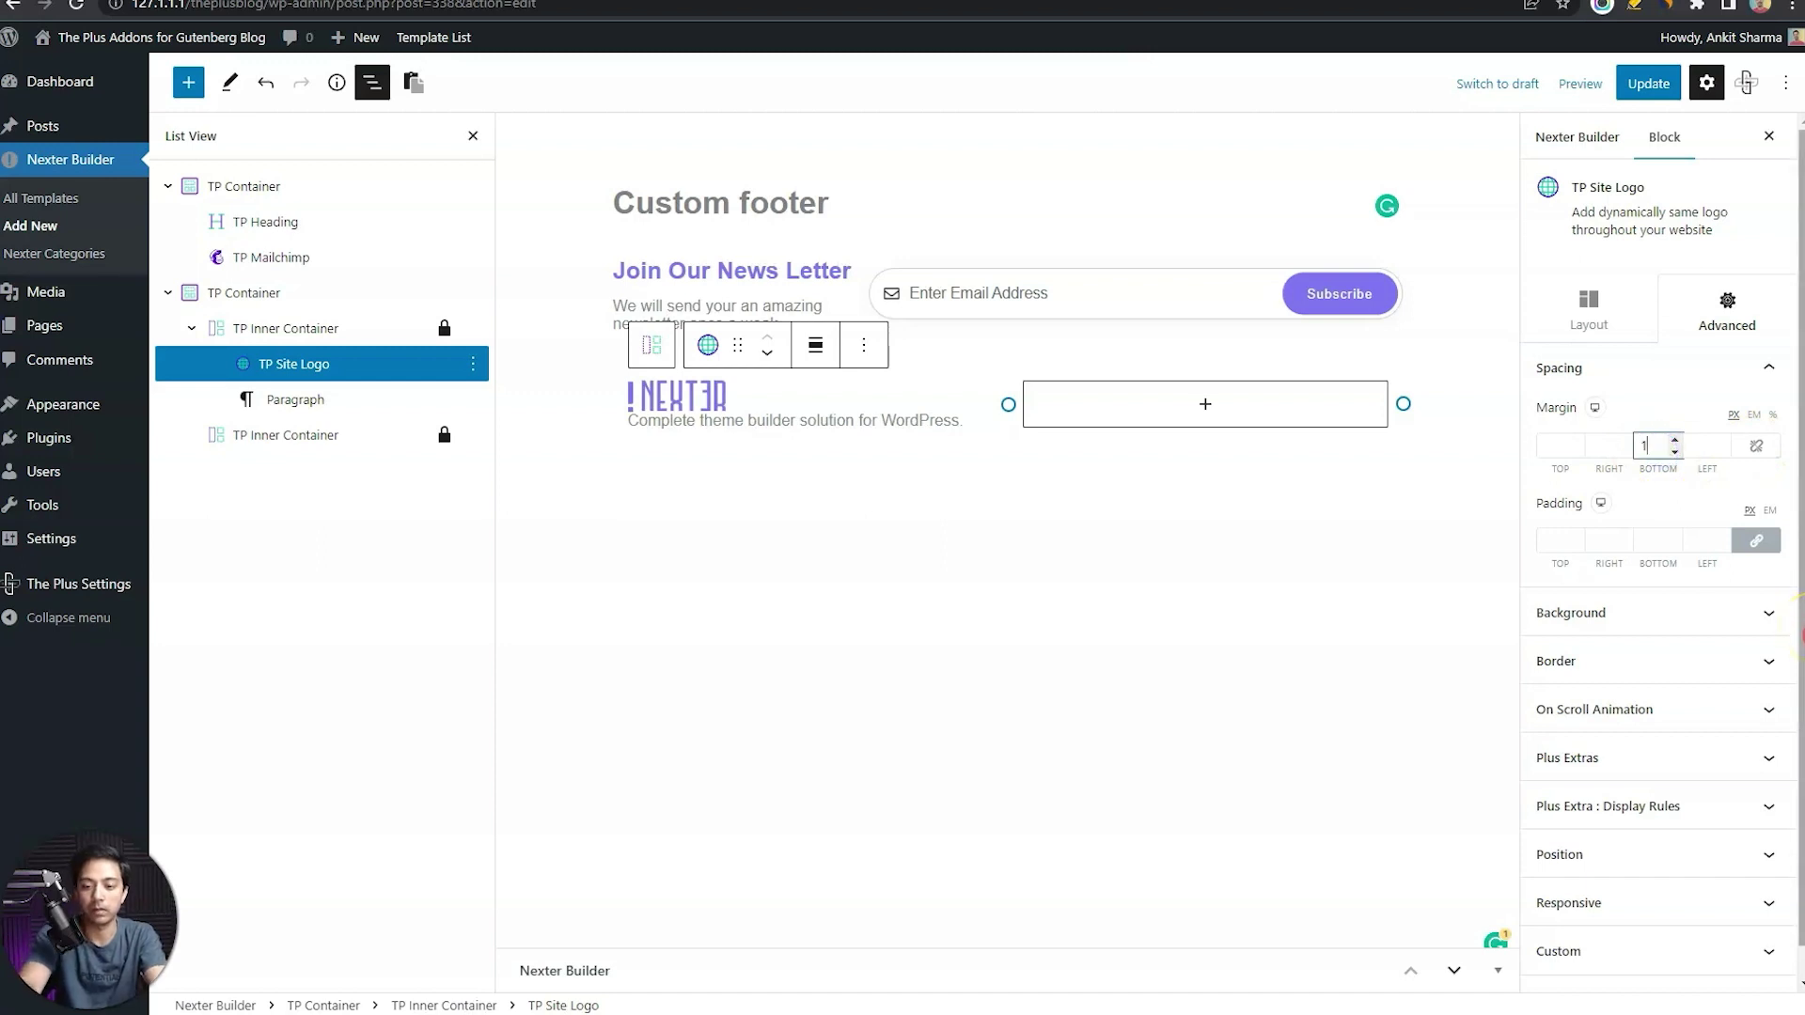
click(1498, 544)
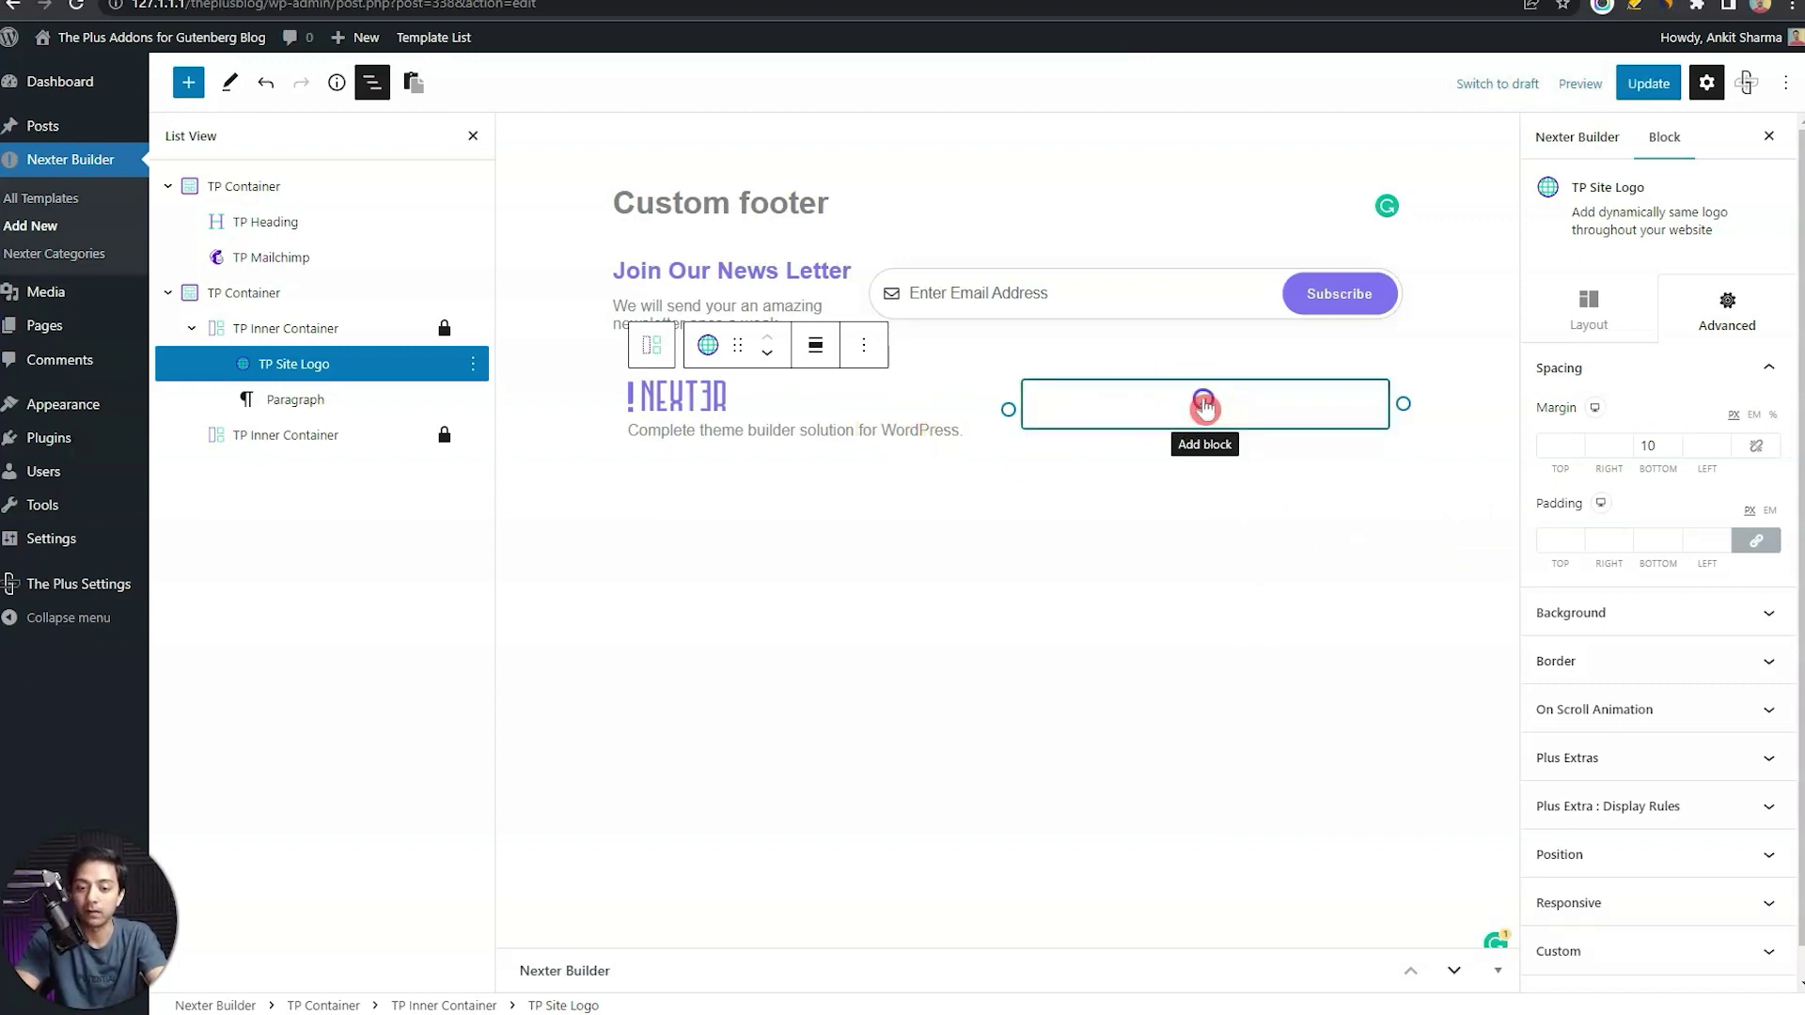
Add a TP Stylish List block to the second column of the logo container
click(1204, 406)
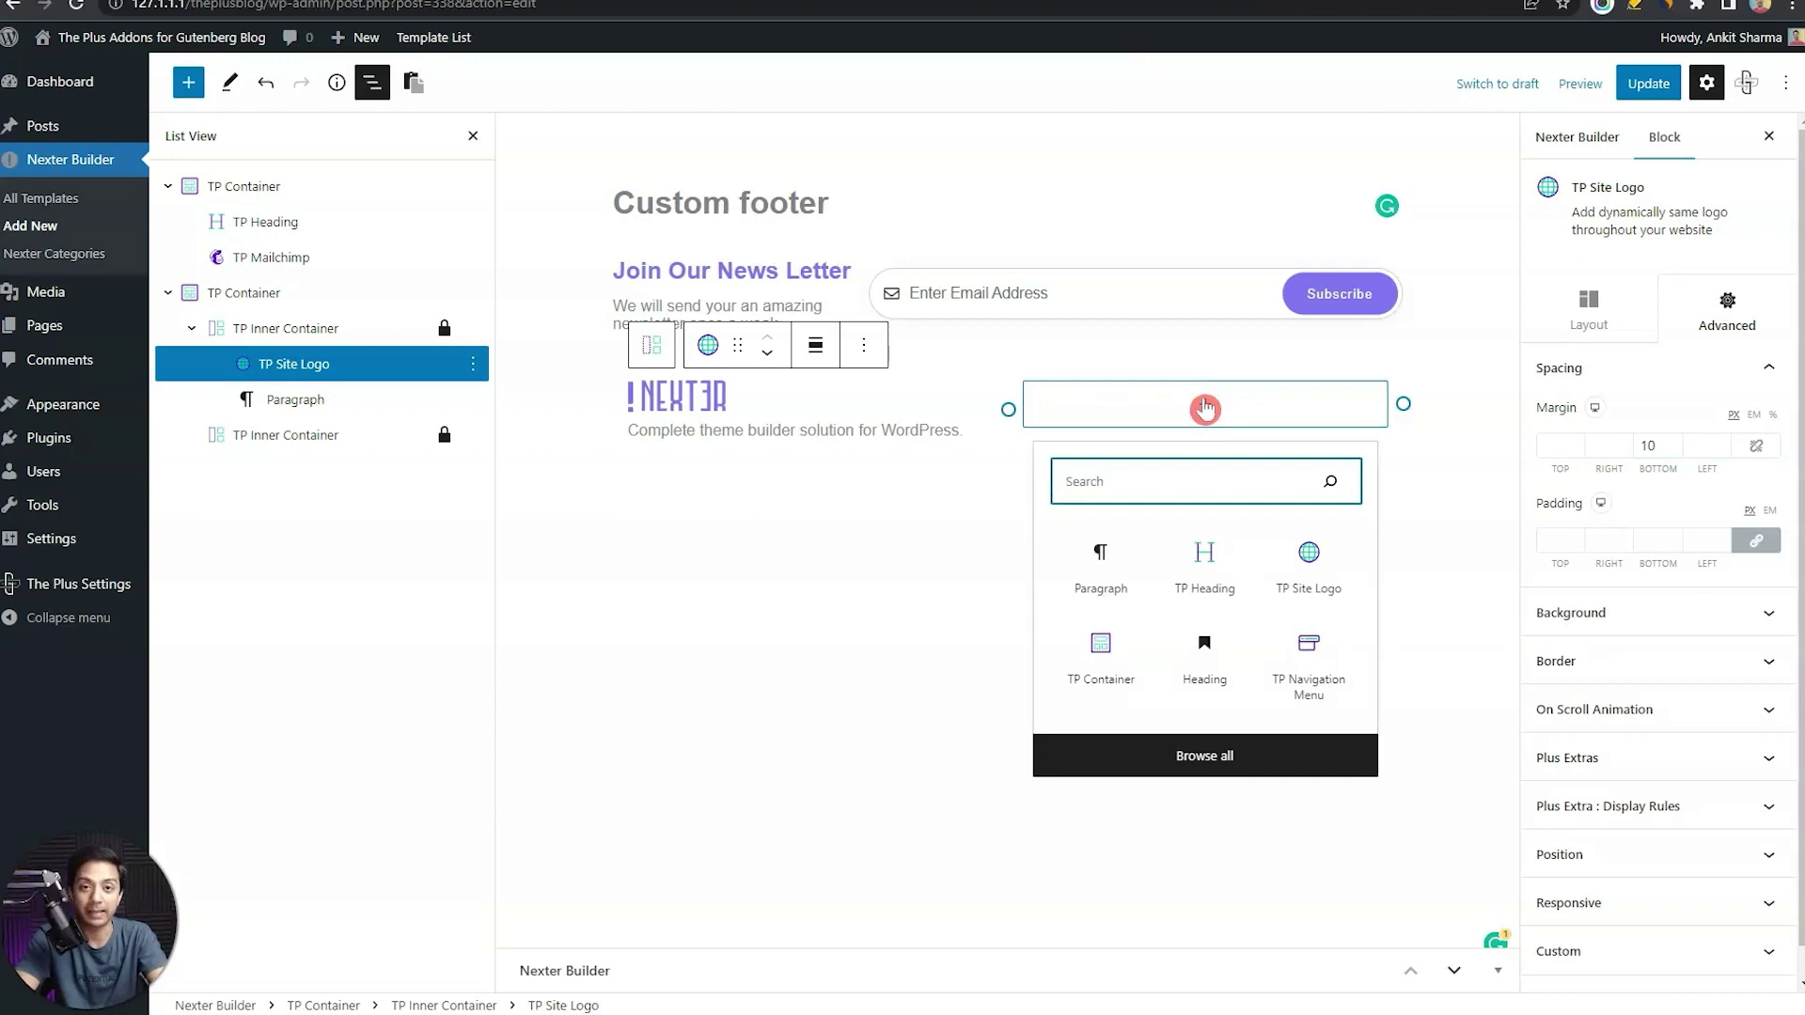
text(tp sty)
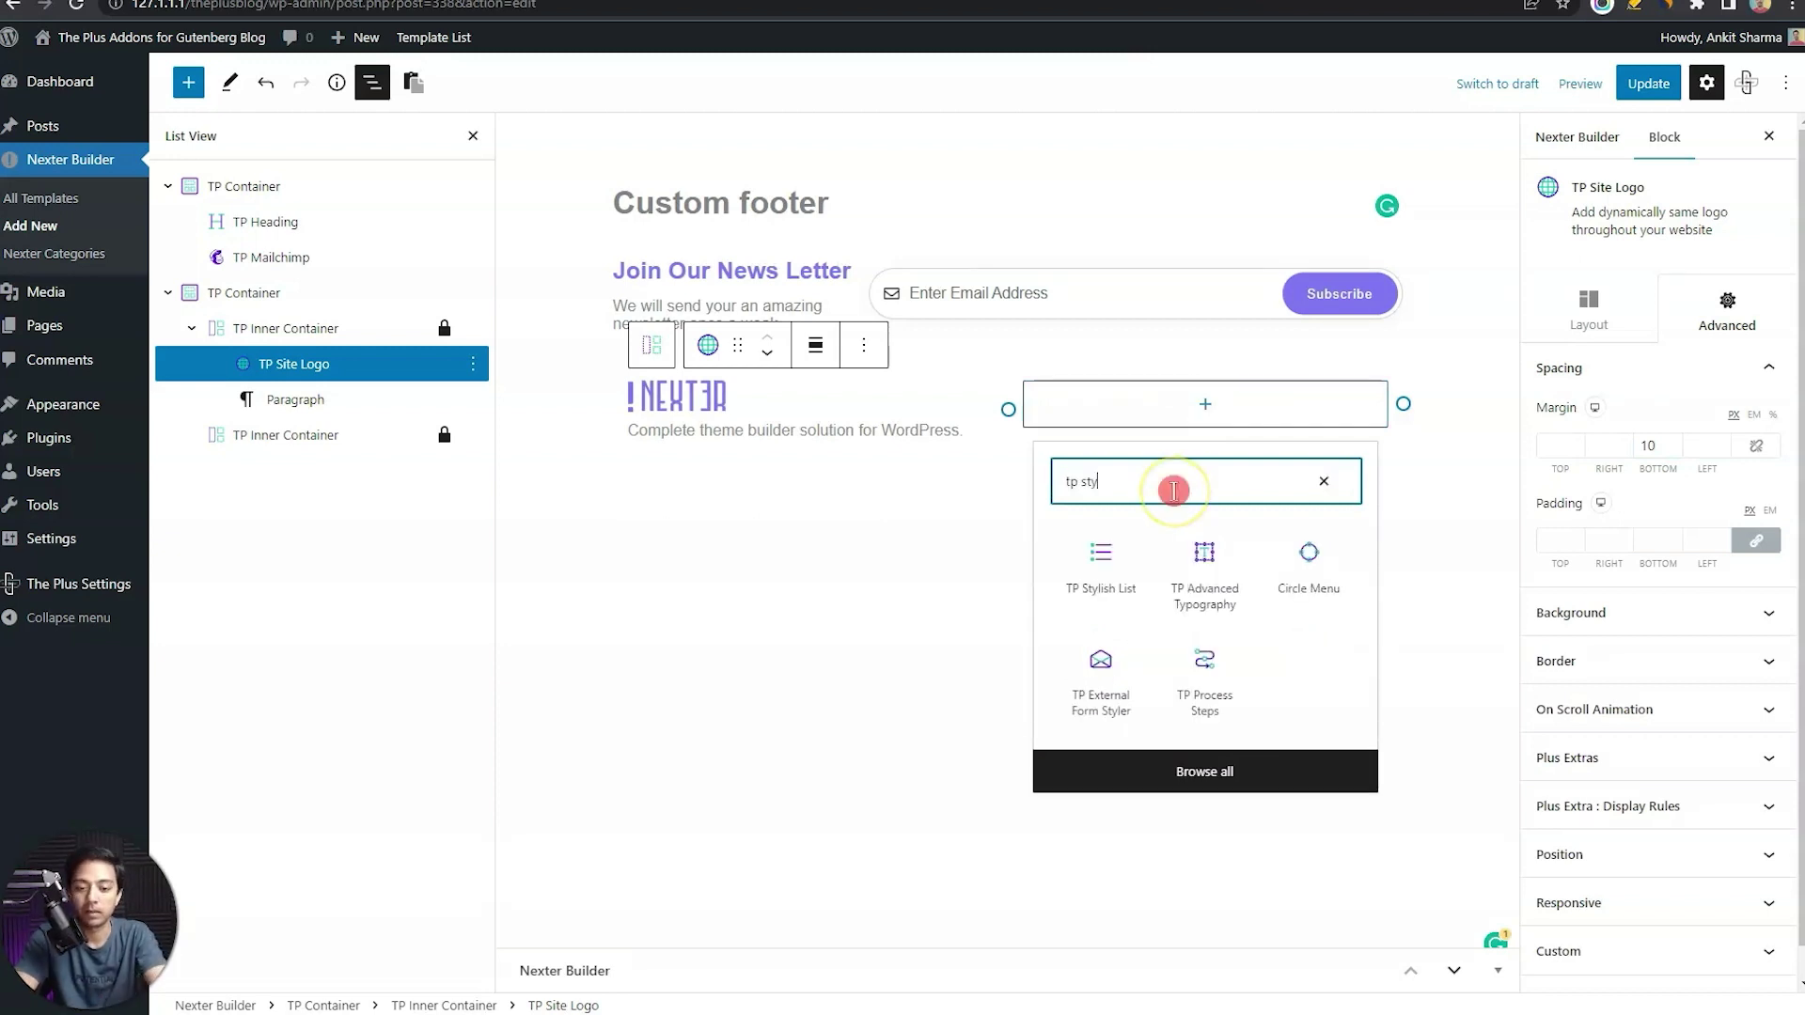
click(1107, 554)
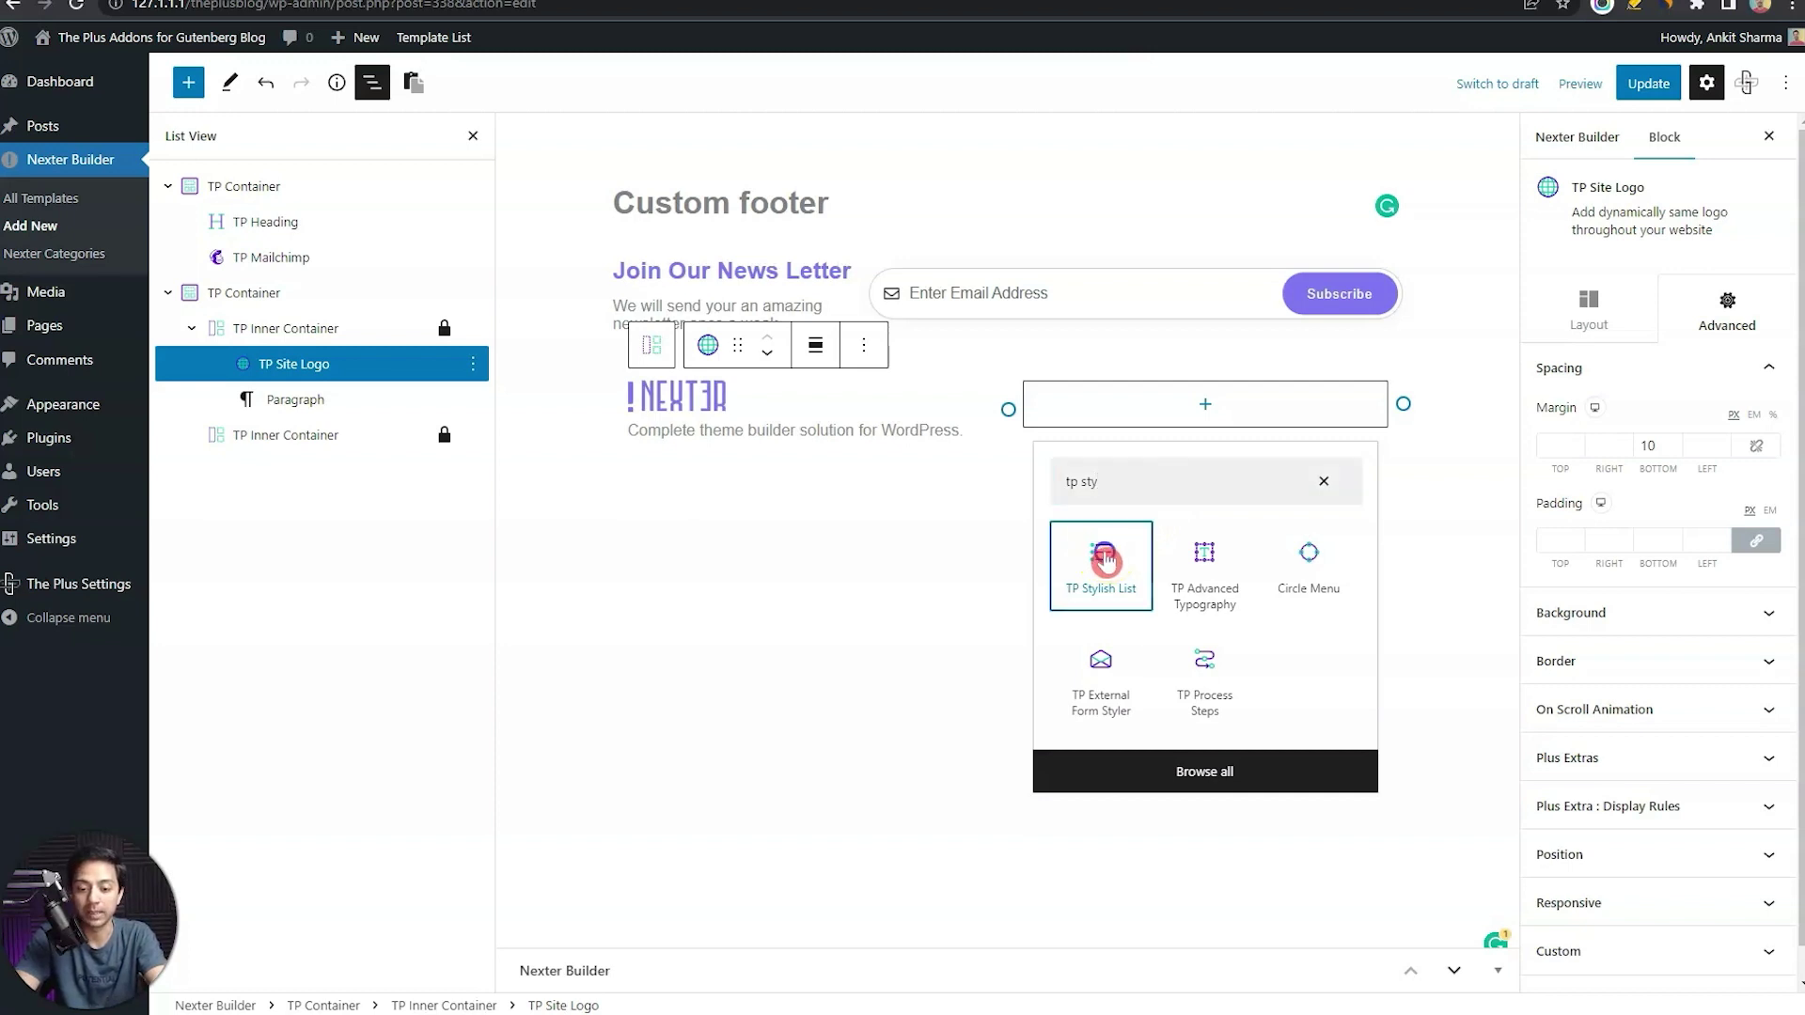
click(1105, 560)
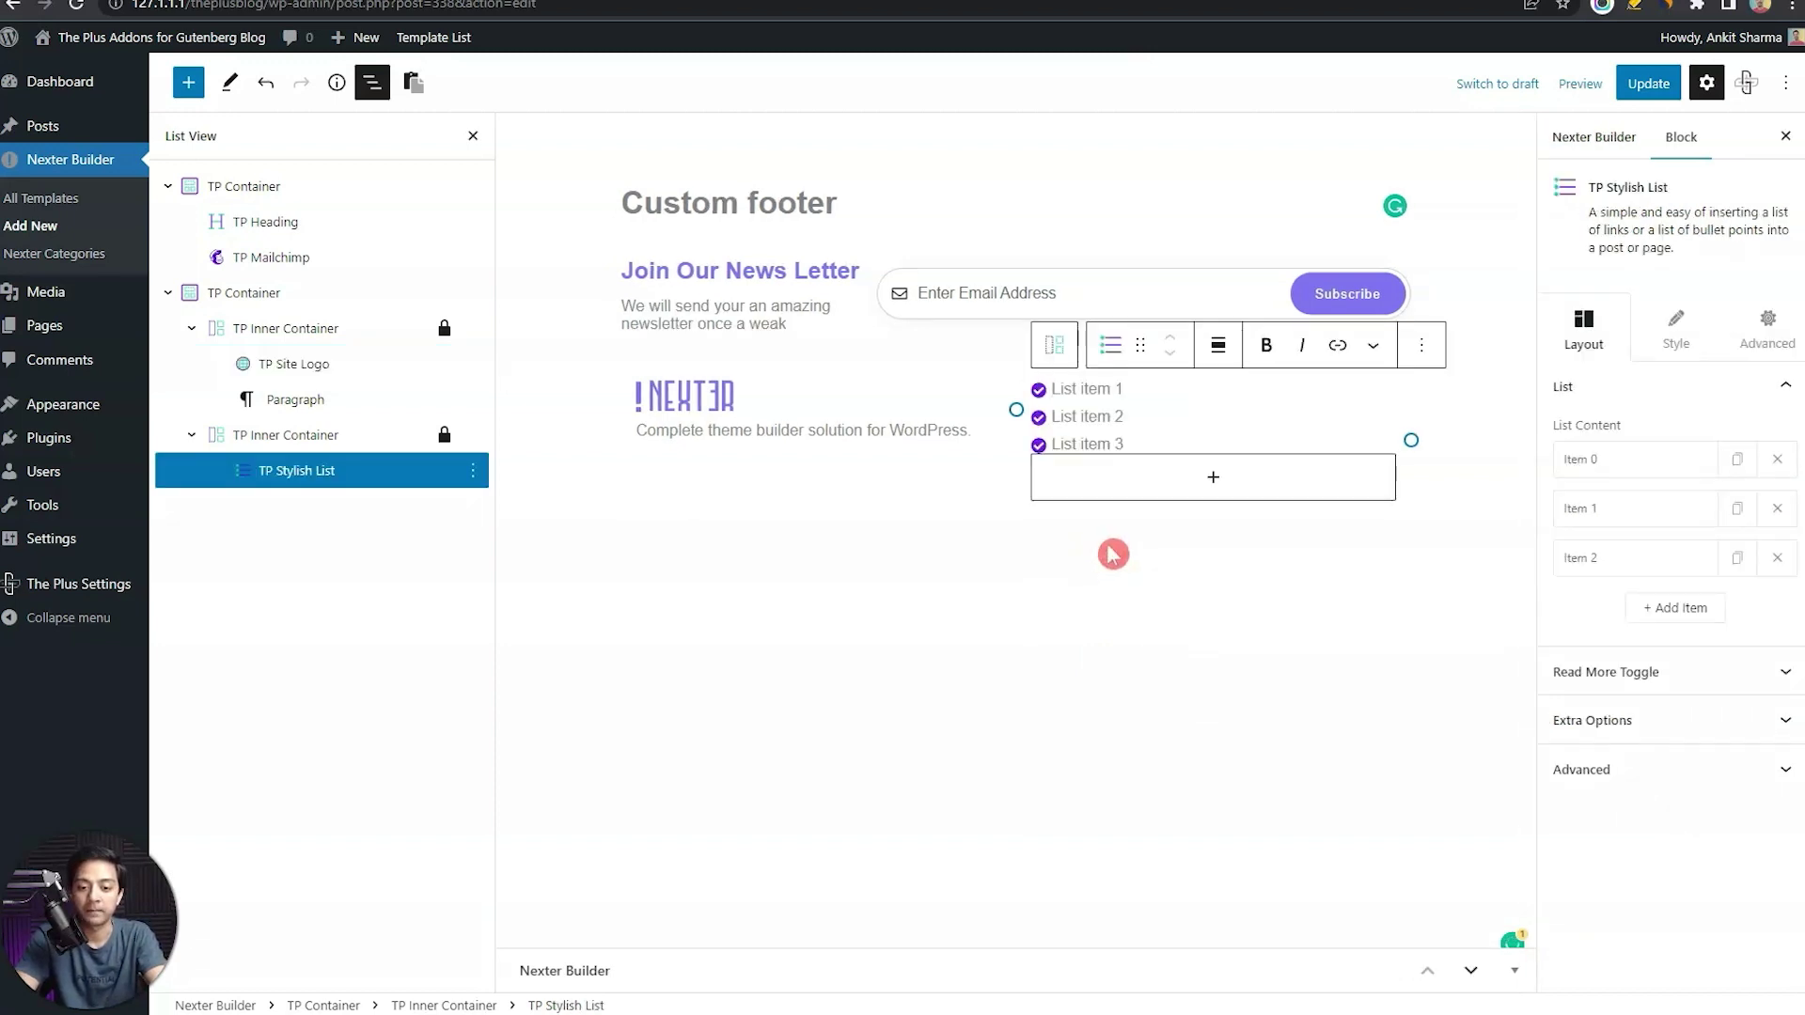
Open the stylish list's first item (Item 0) and set its URL to #
click(1090, 393)
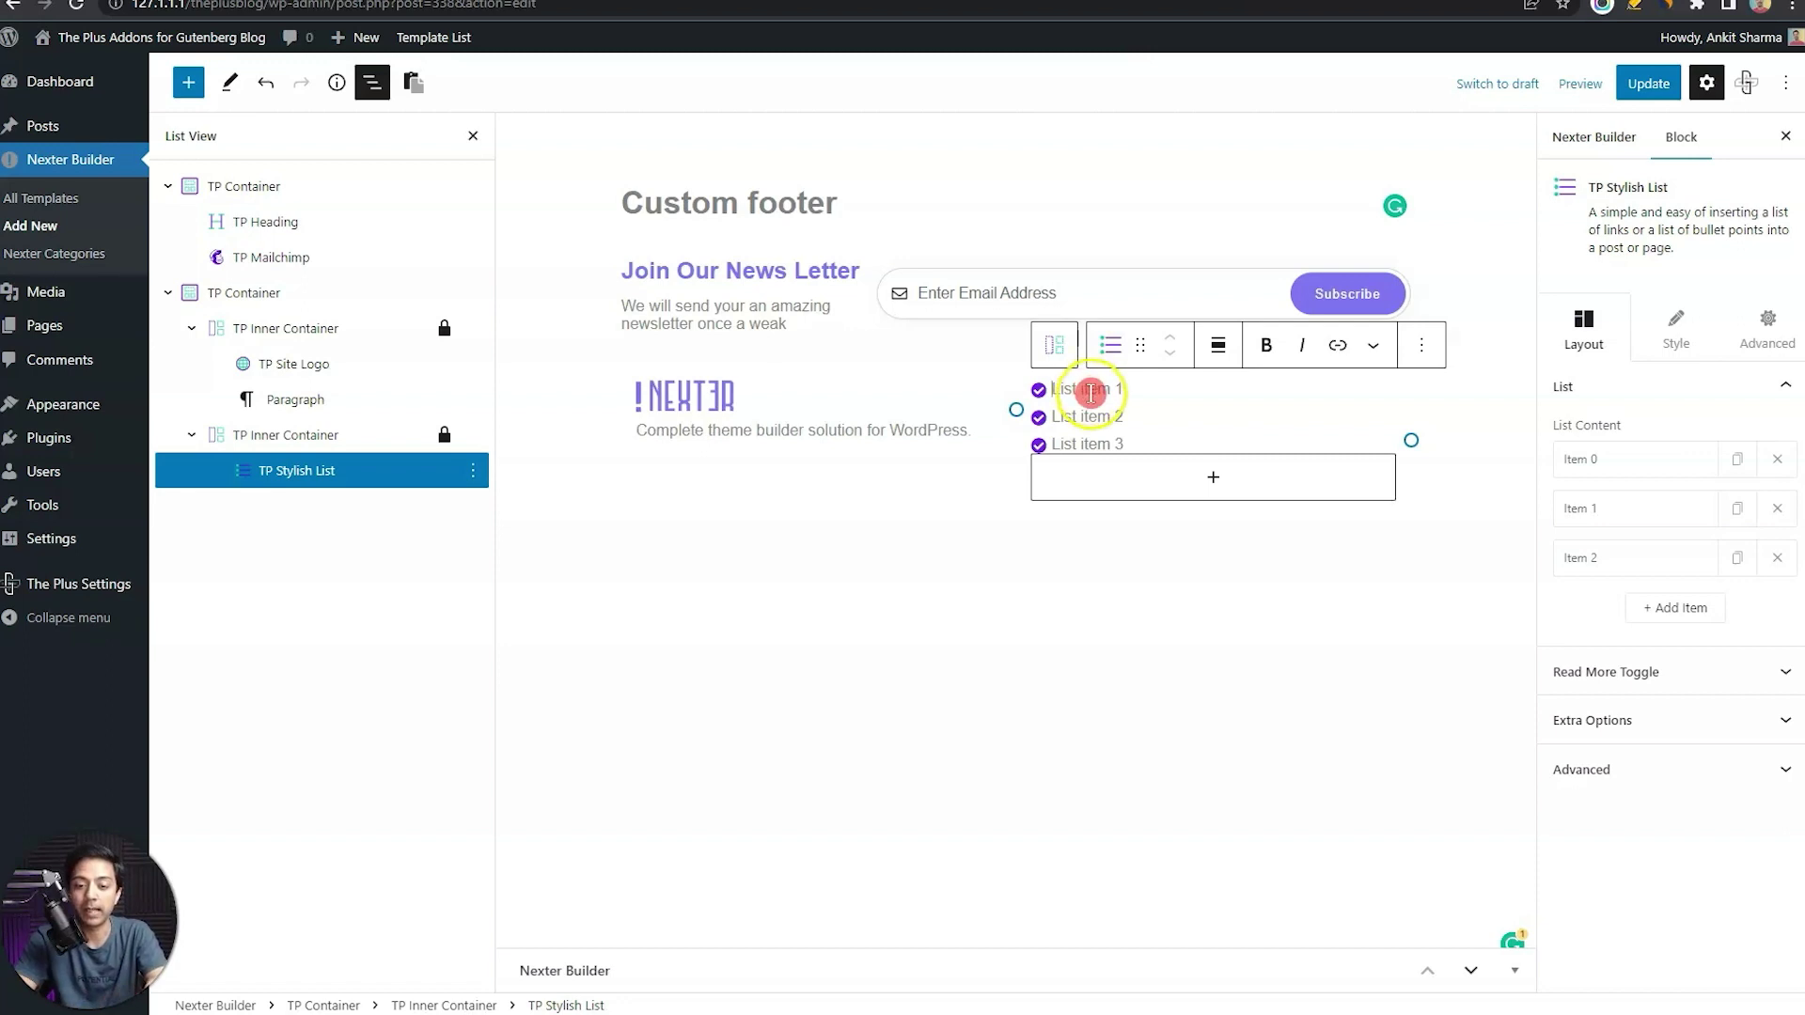
click(1099, 449)
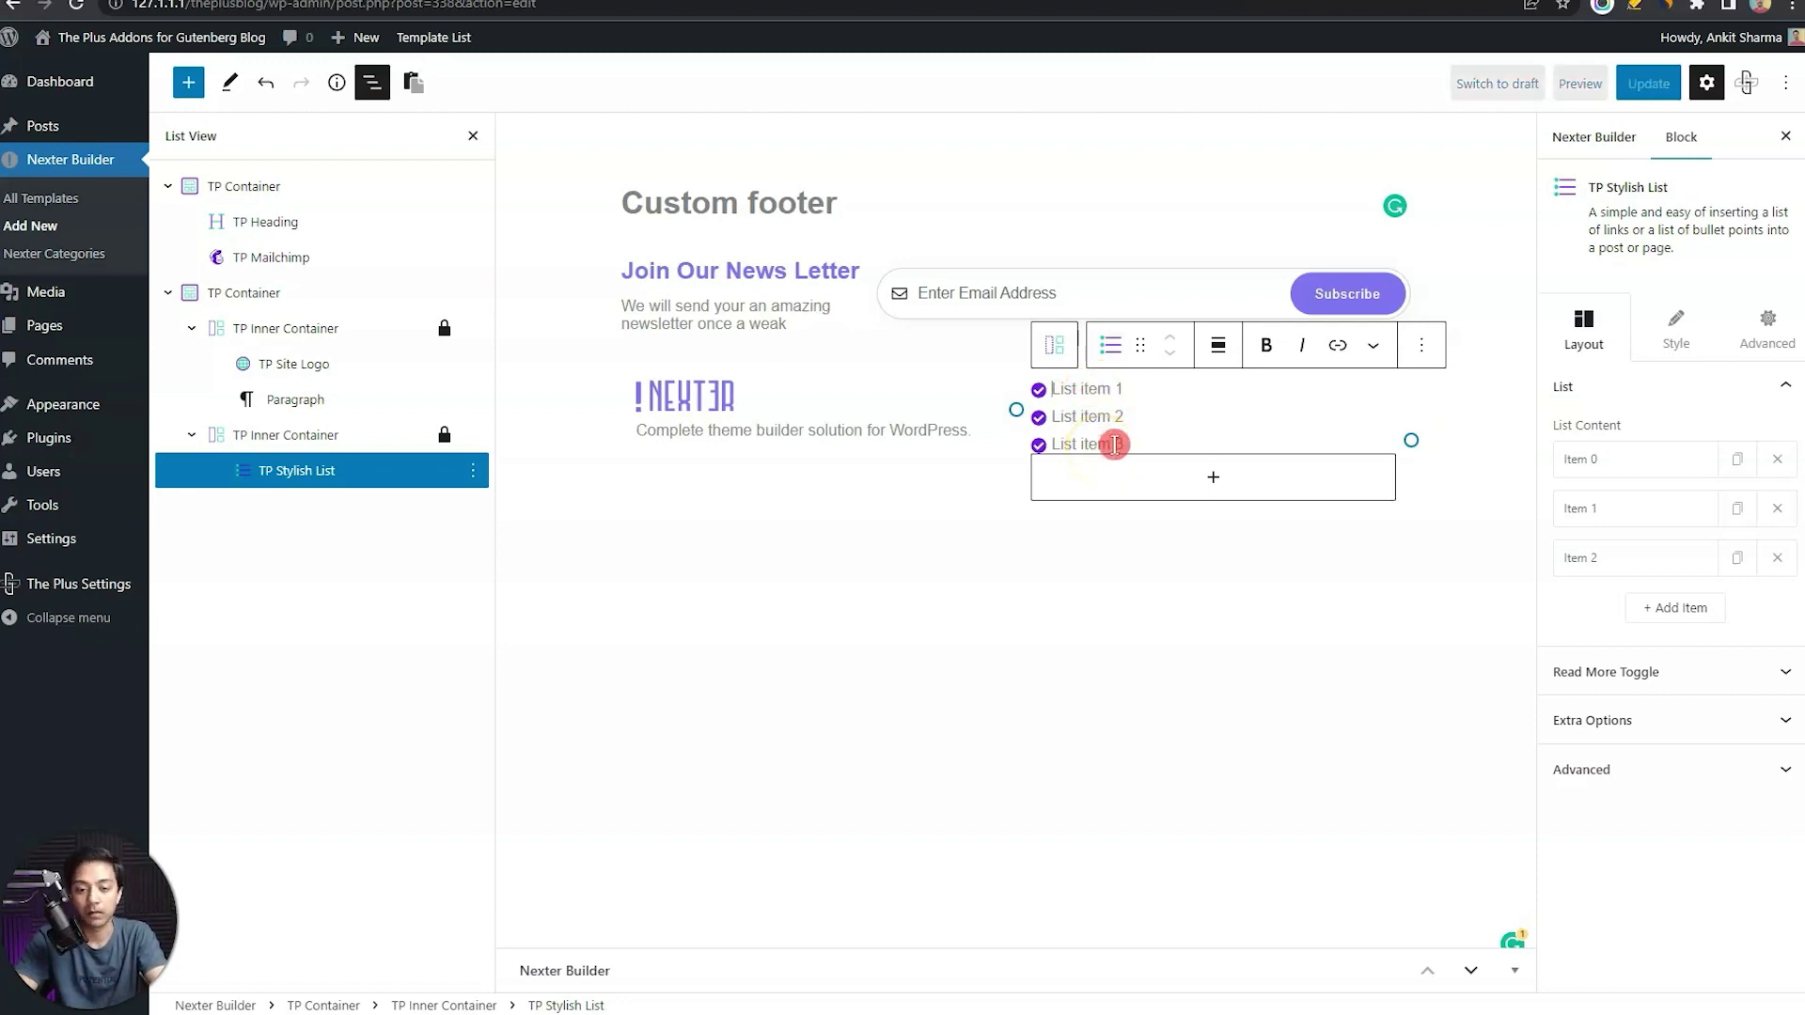
click(1667, 449)
mouse_move(1666, 449)
mouse_down()
mouse_move(1562, 427)
mouse_move(1643, 442)
mouse_up()
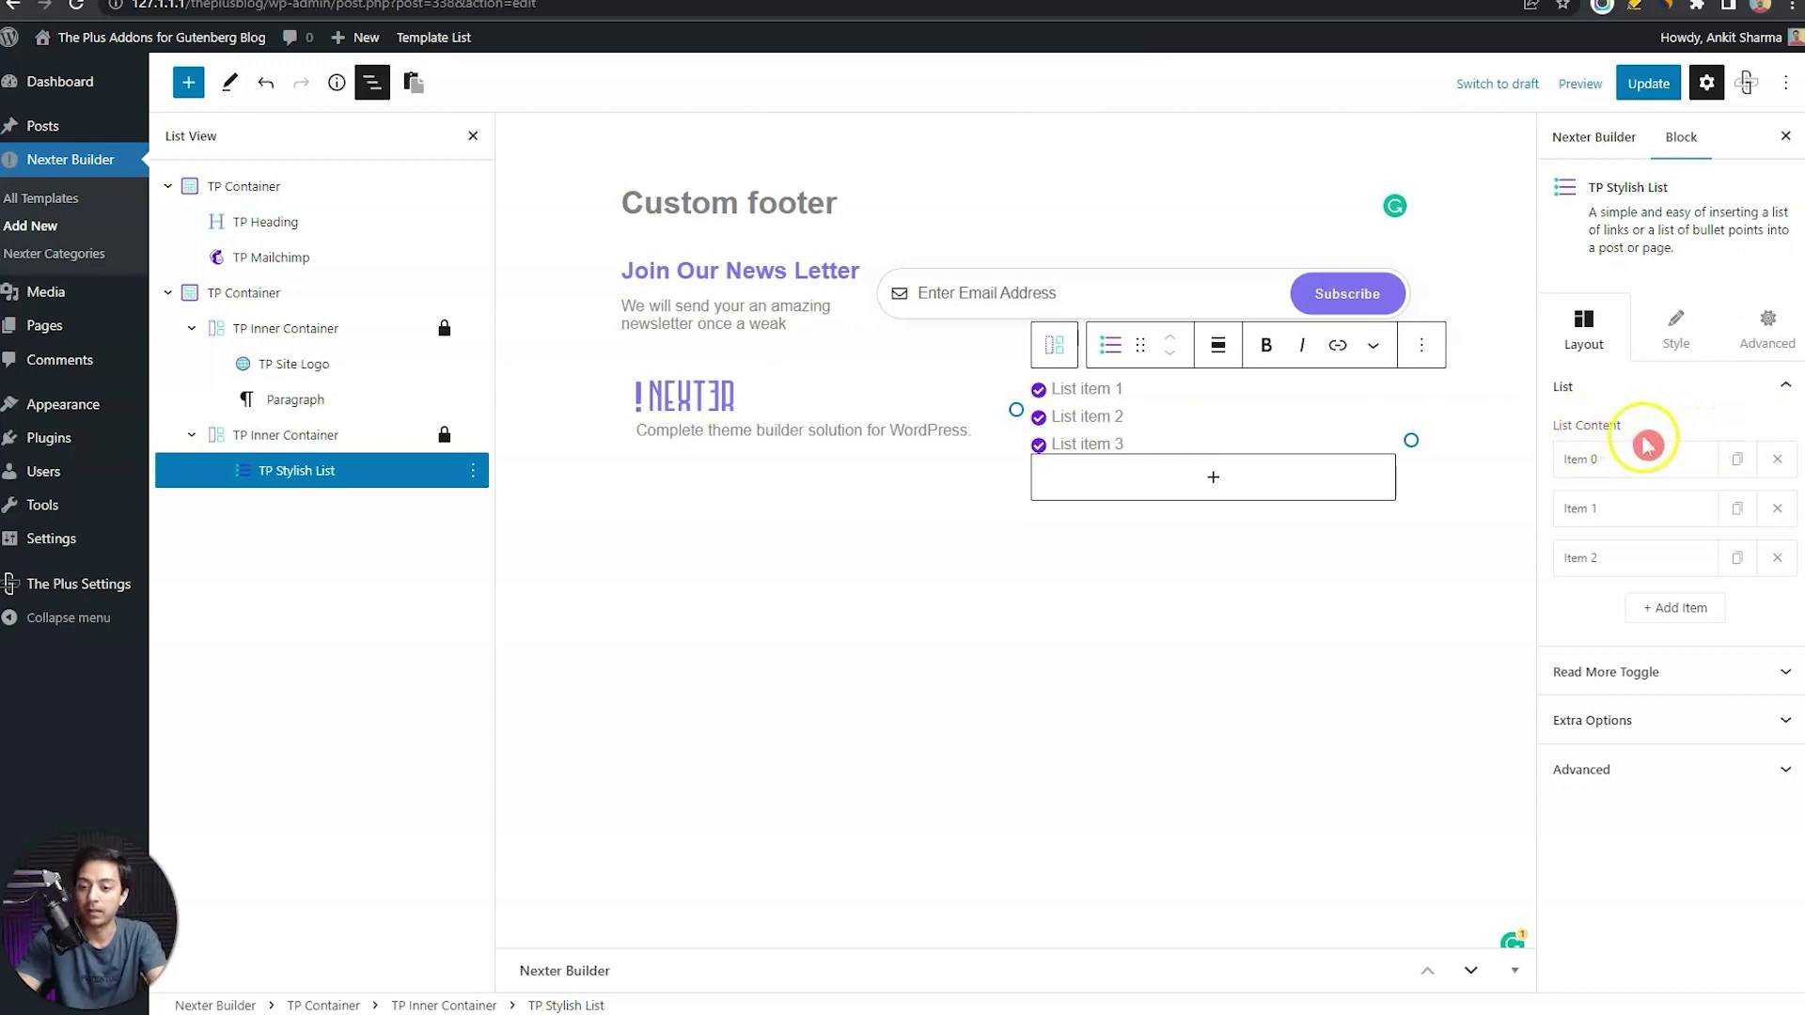
click(1646, 451)
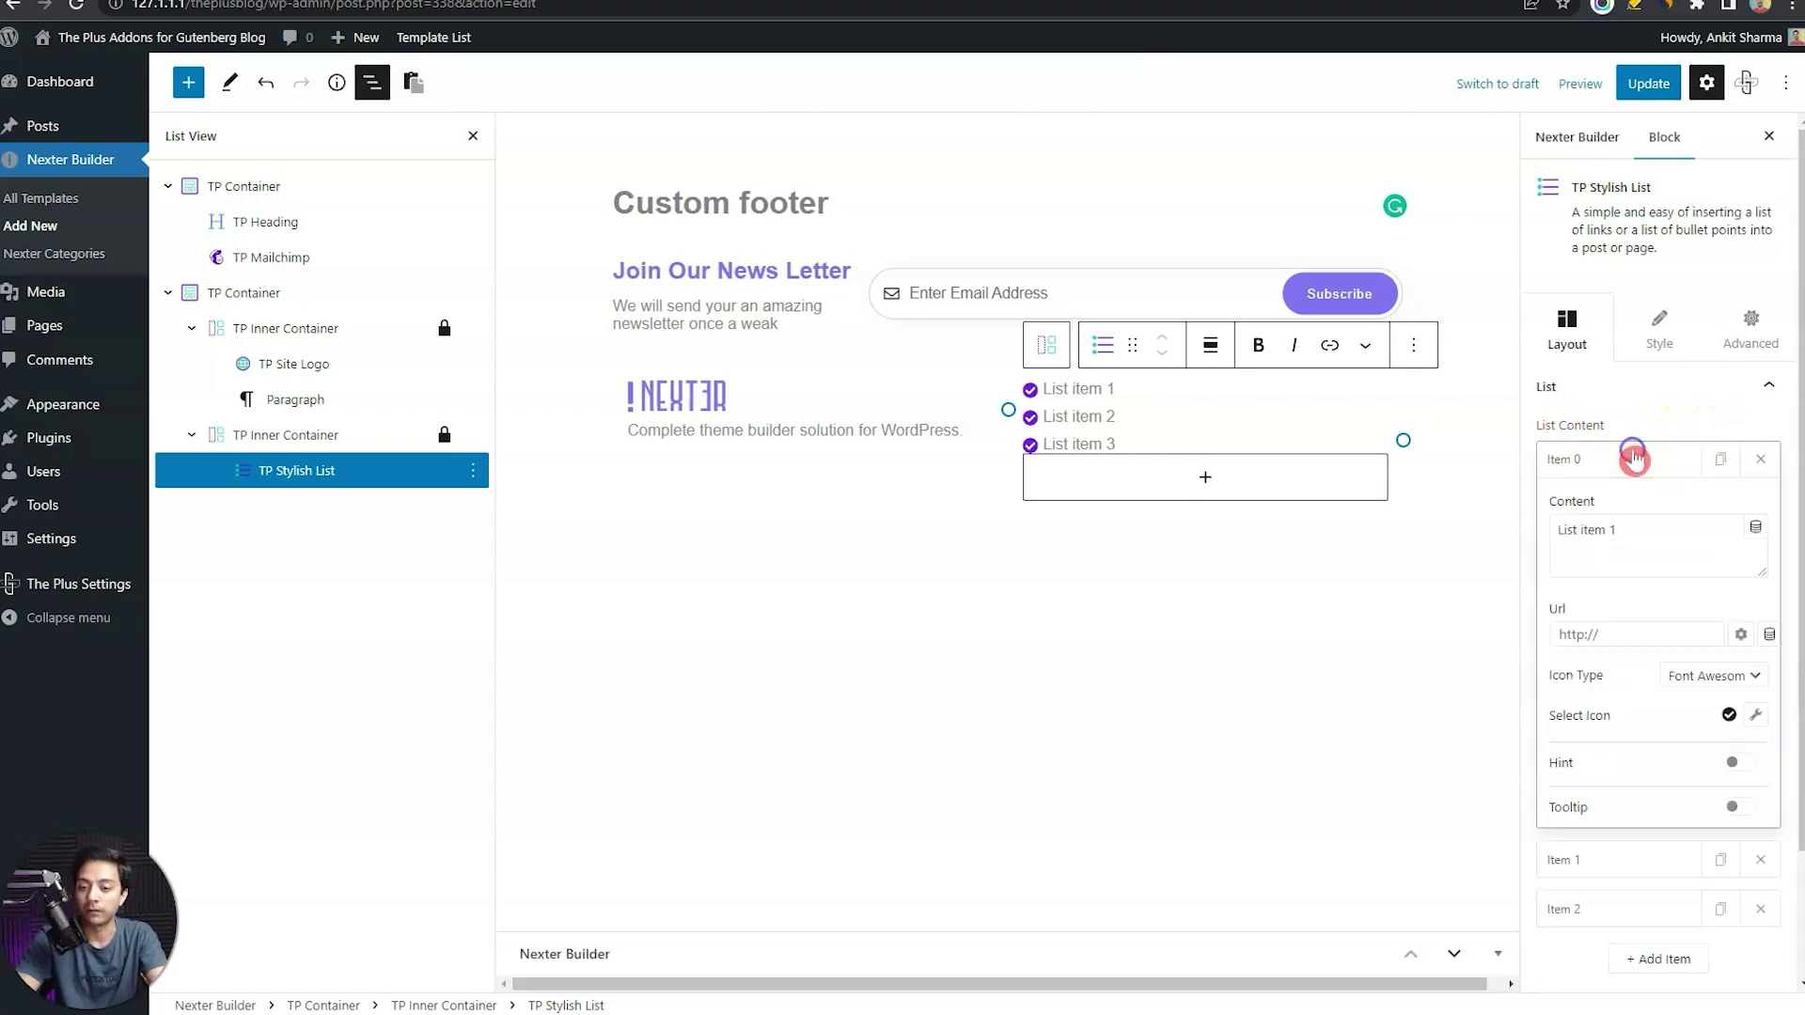
click(1615, 530)
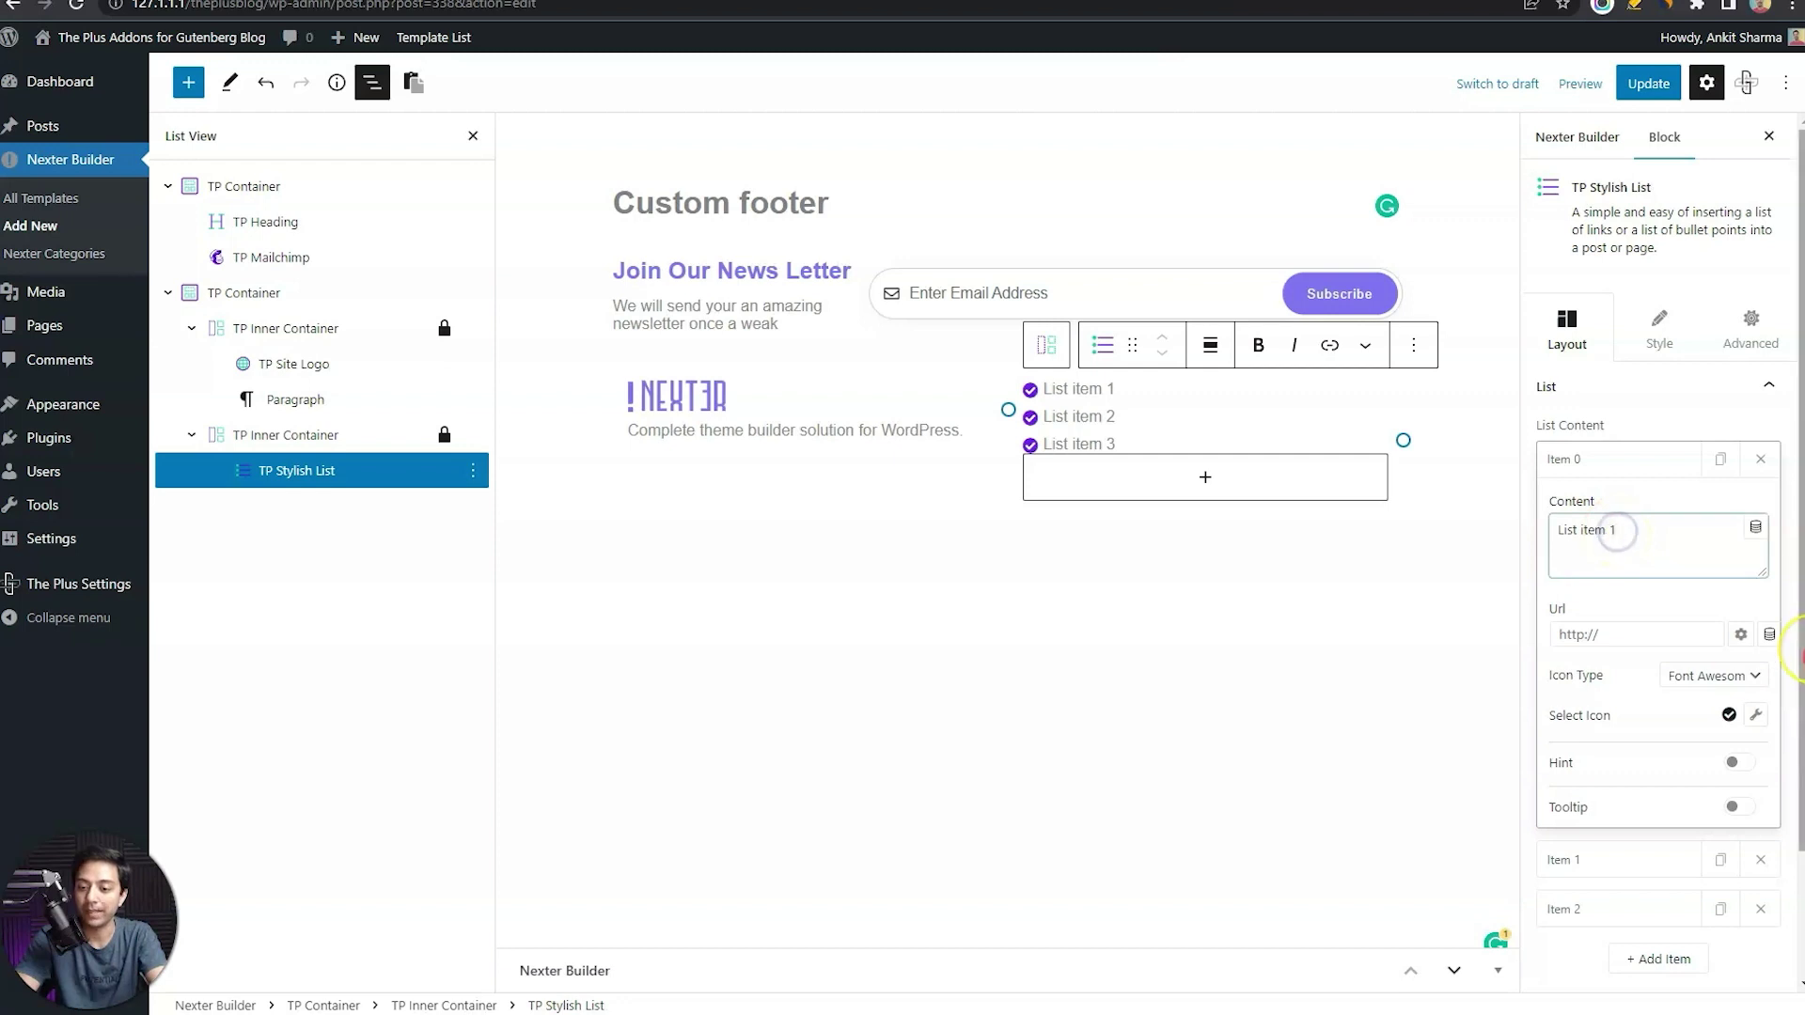
click(1577, 635)
click(1611, 574)
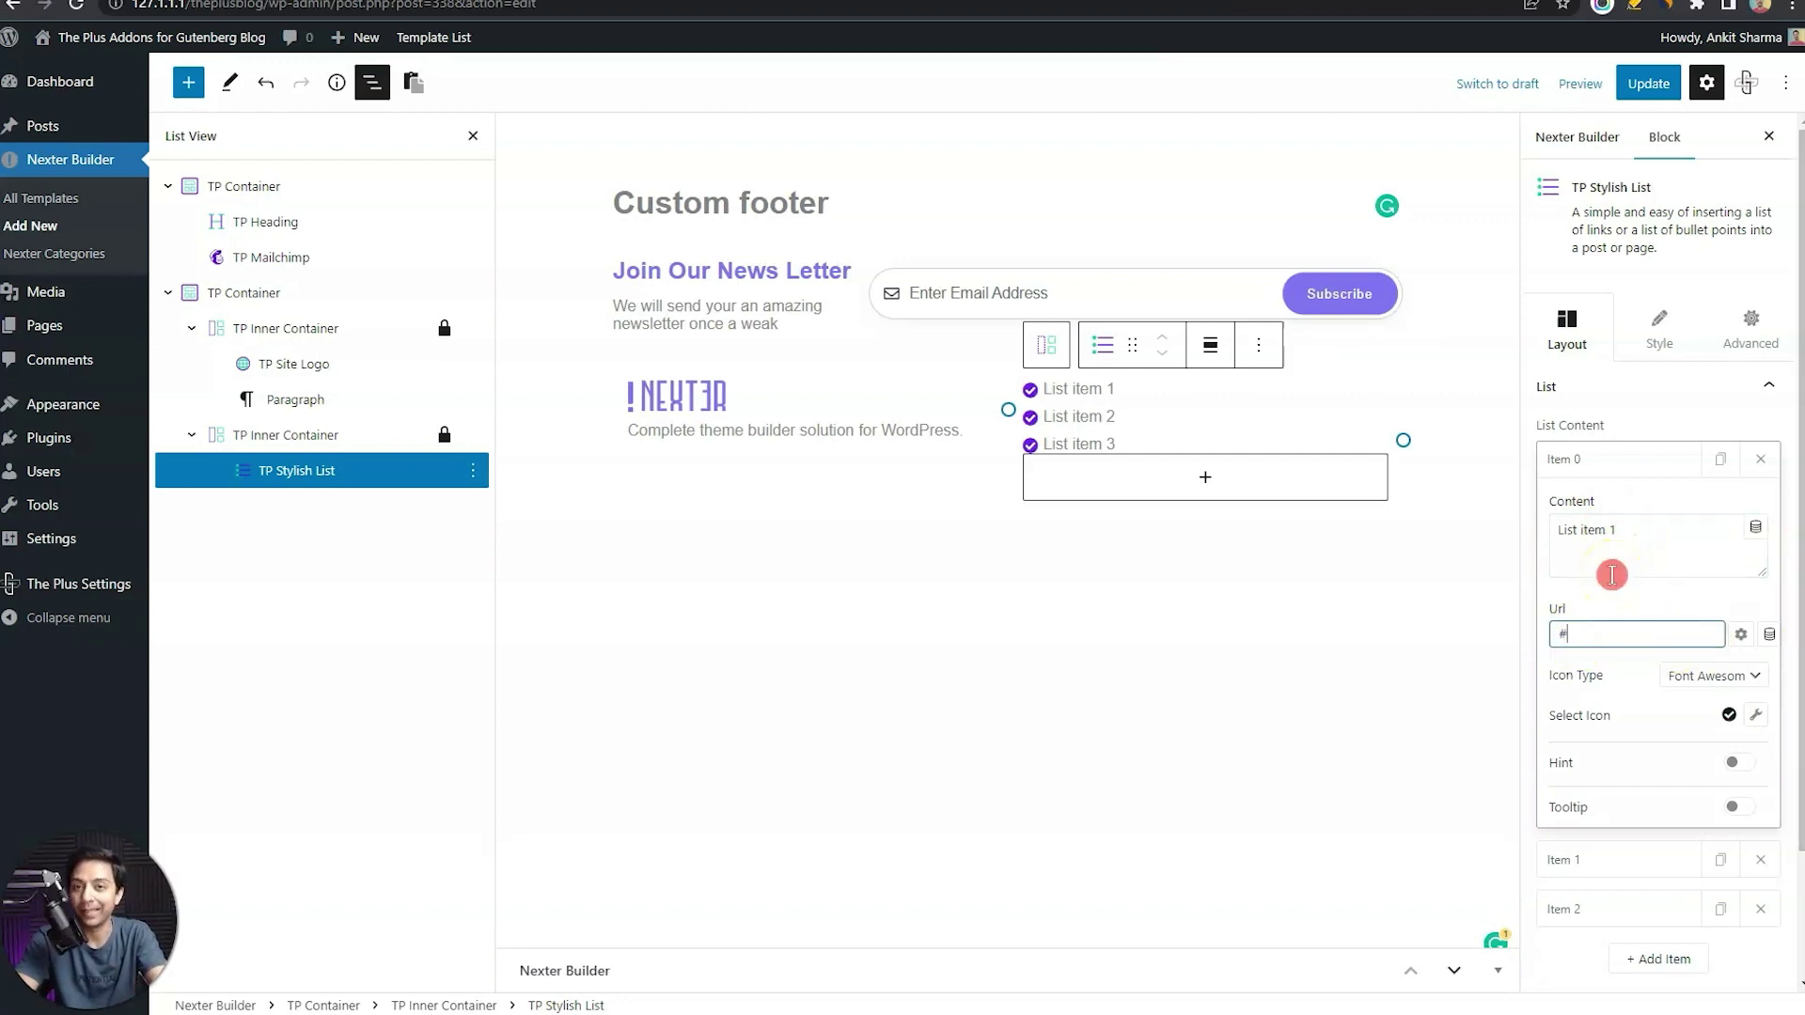
click(1617, 696)
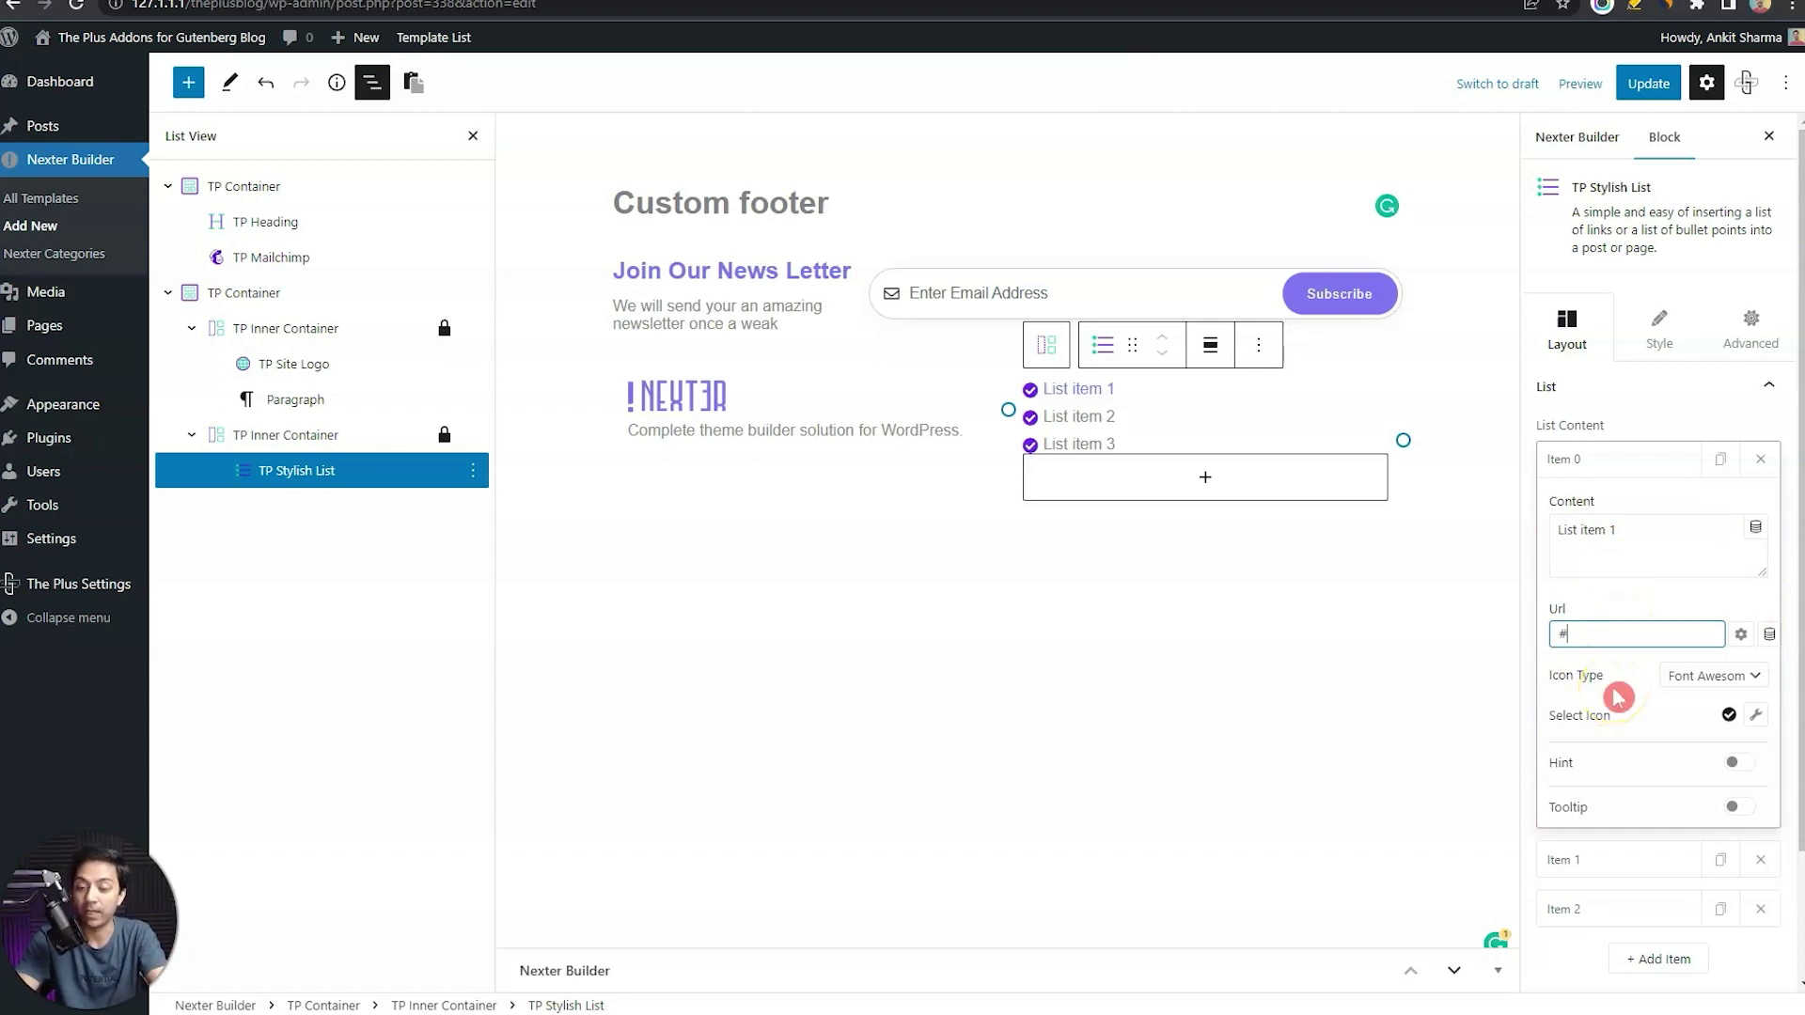
click(1678, 684)
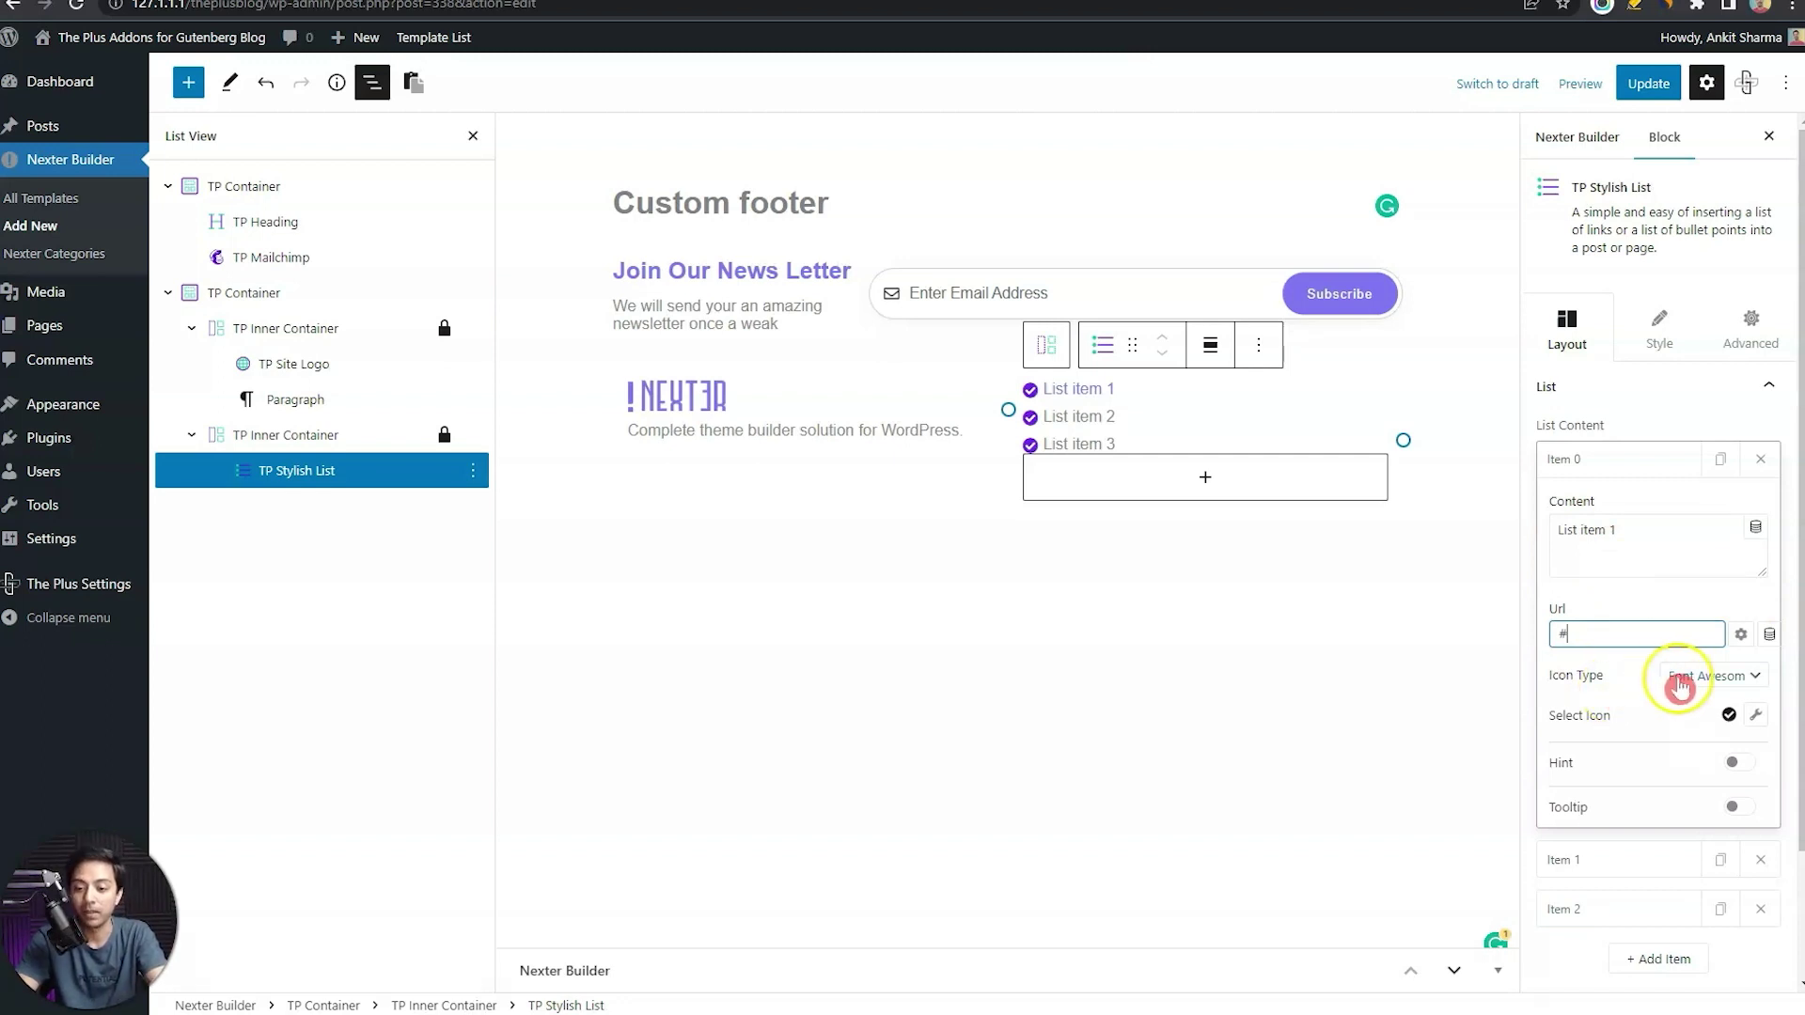
Set the icon type of the stylish list's first item to None
click(1757, 687)
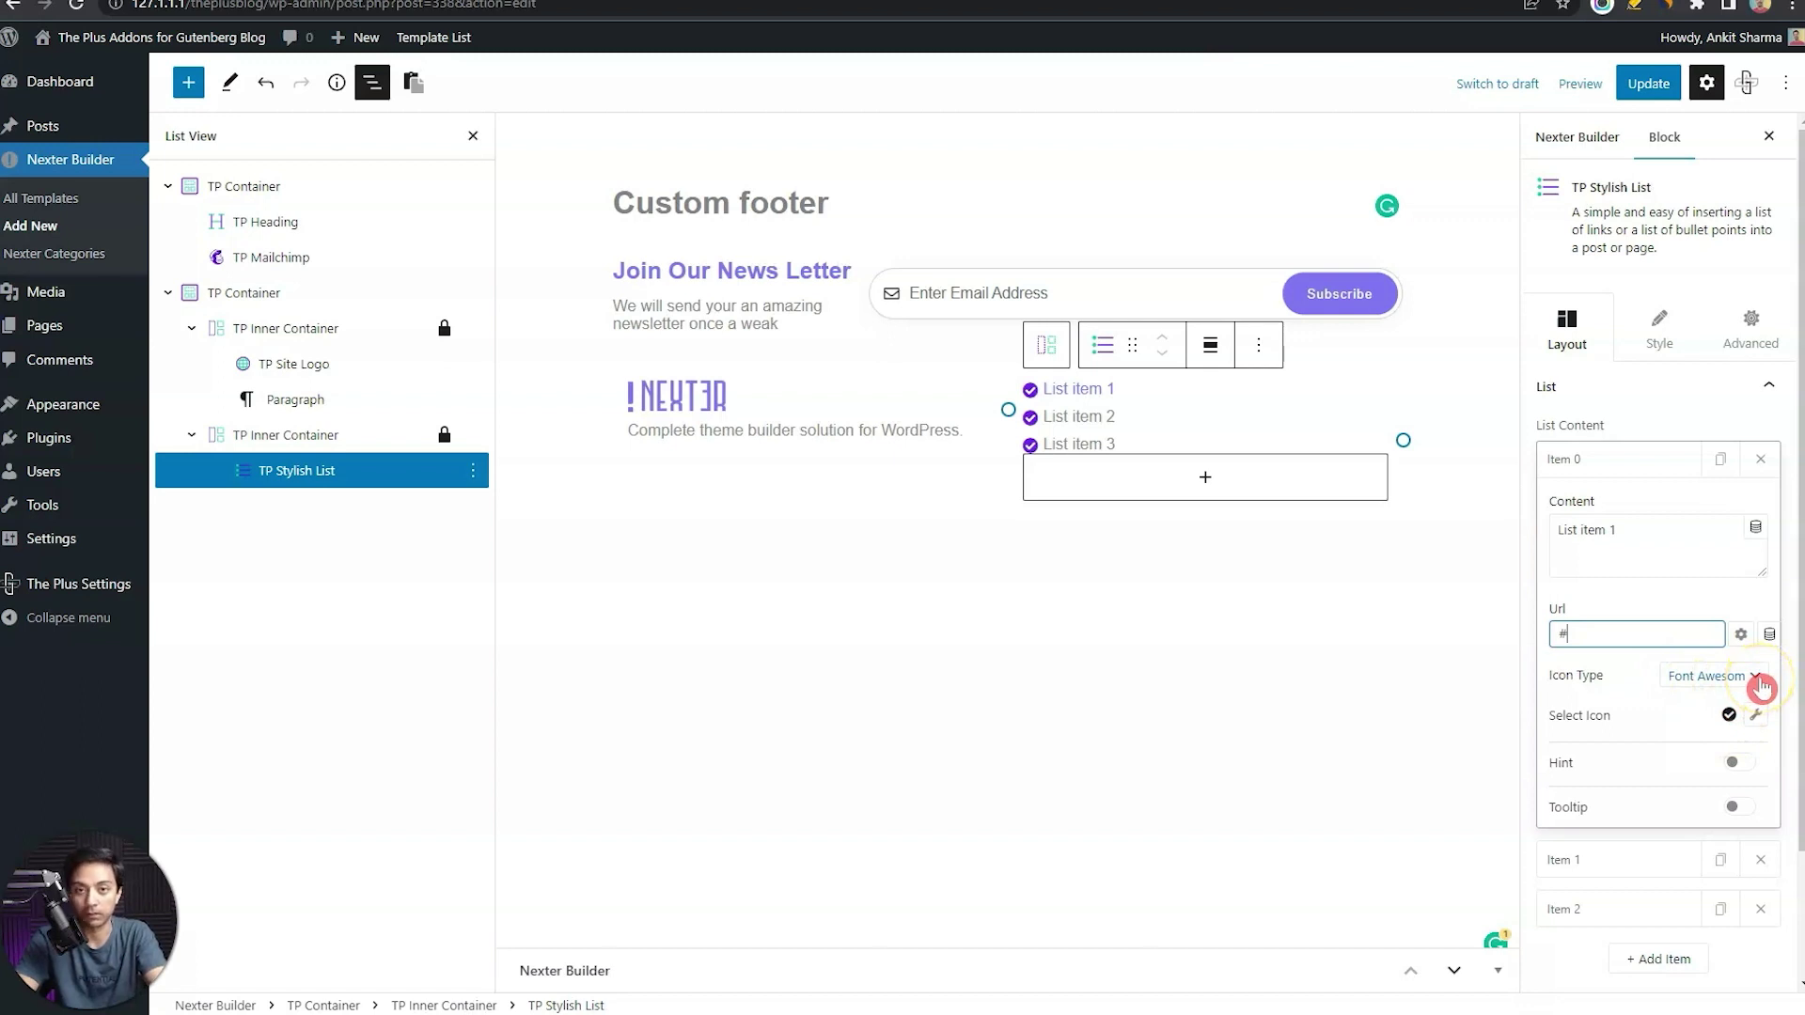
click(1756, 714)
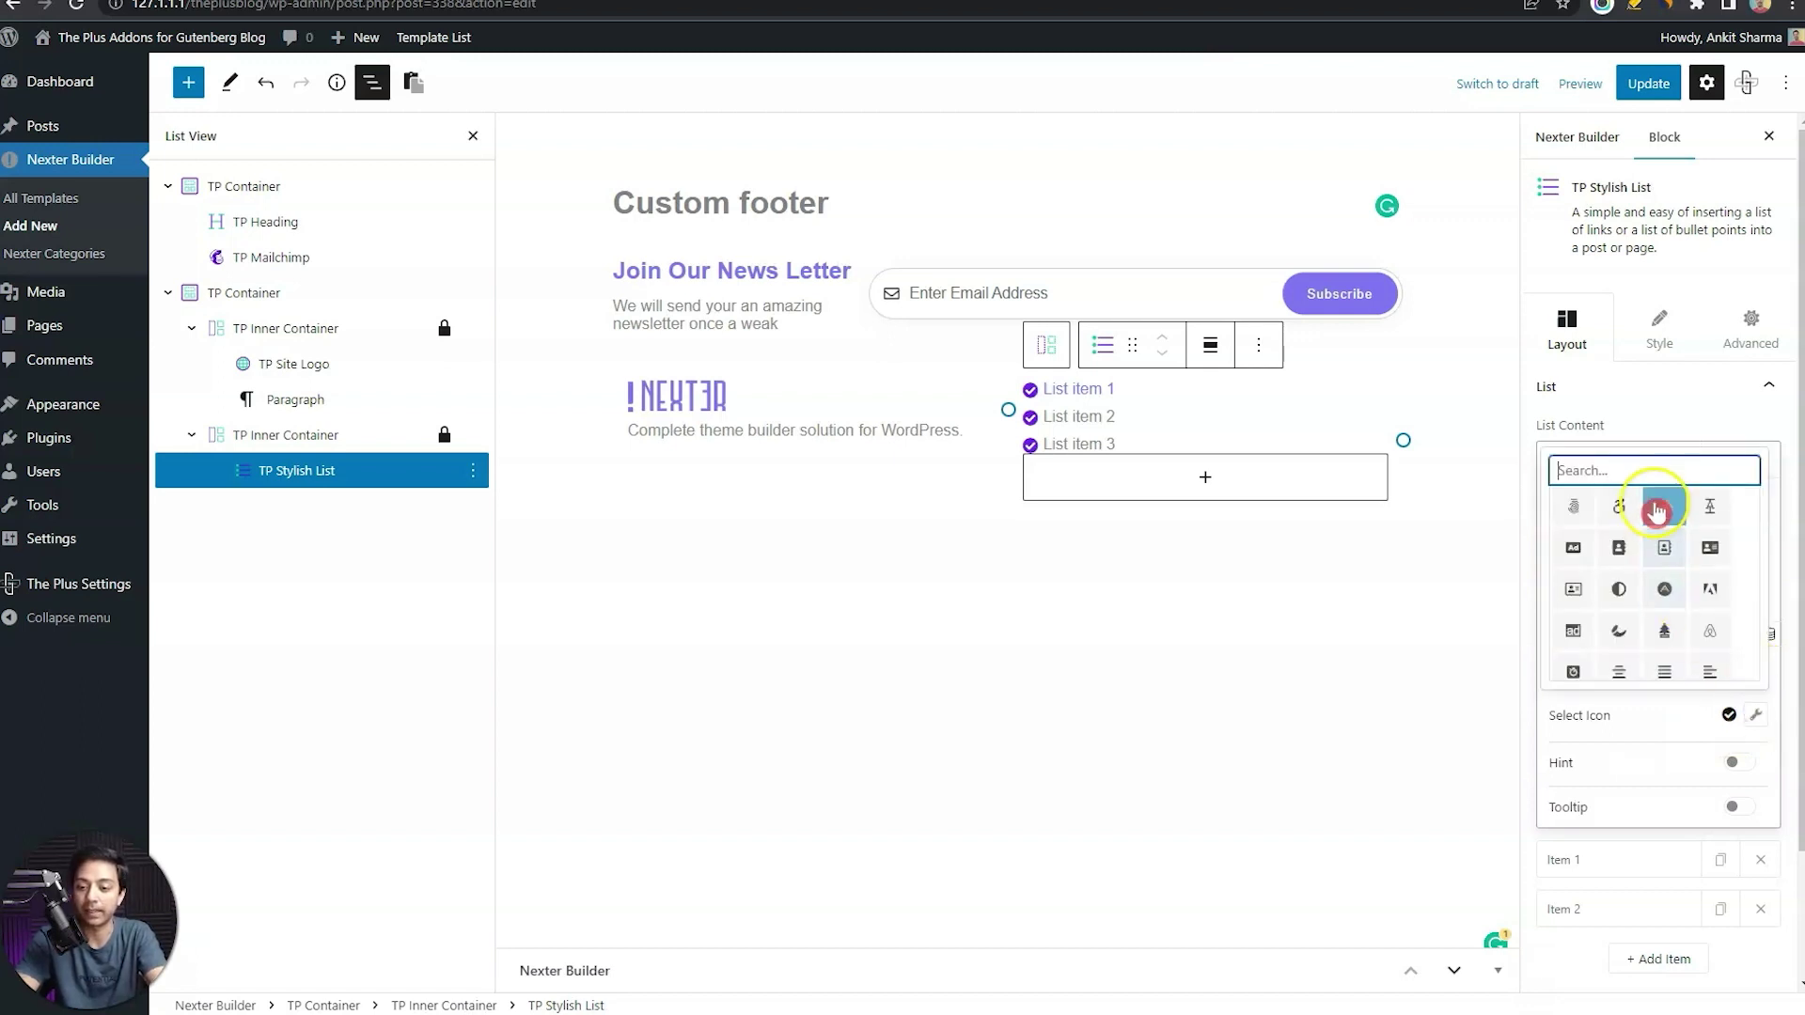
click(1722, 697)
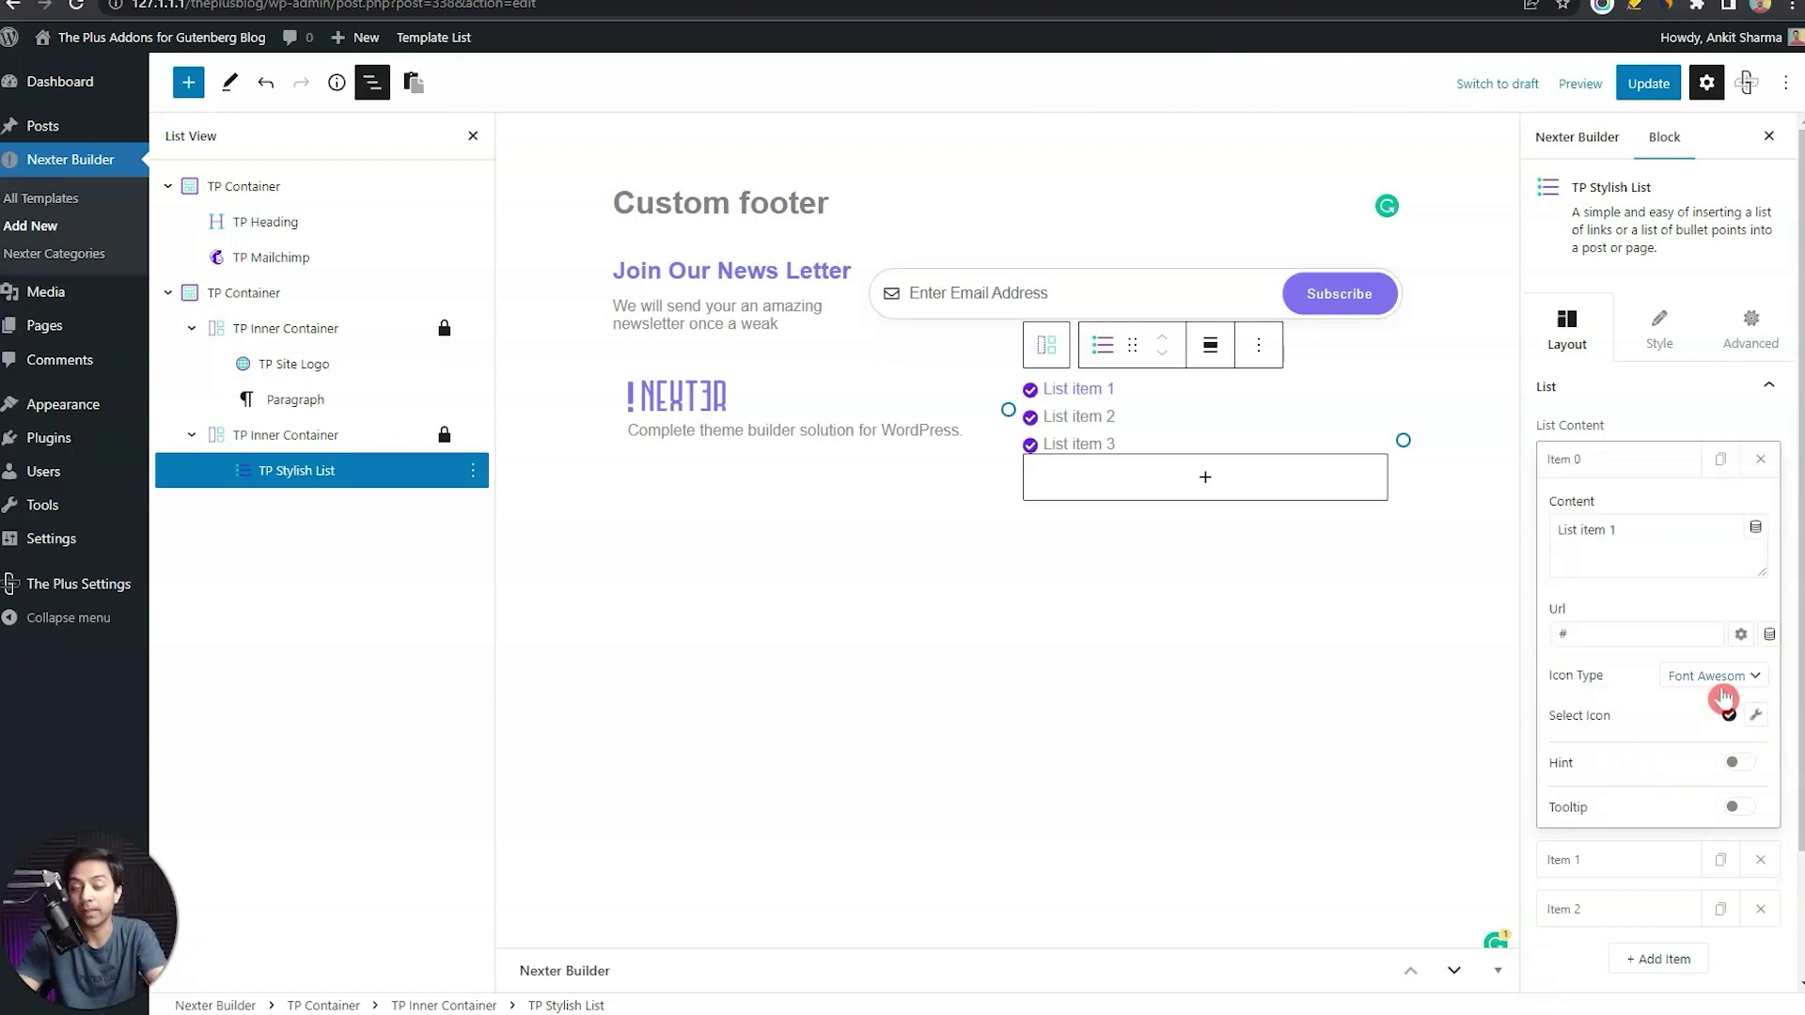
click(1726, 694)
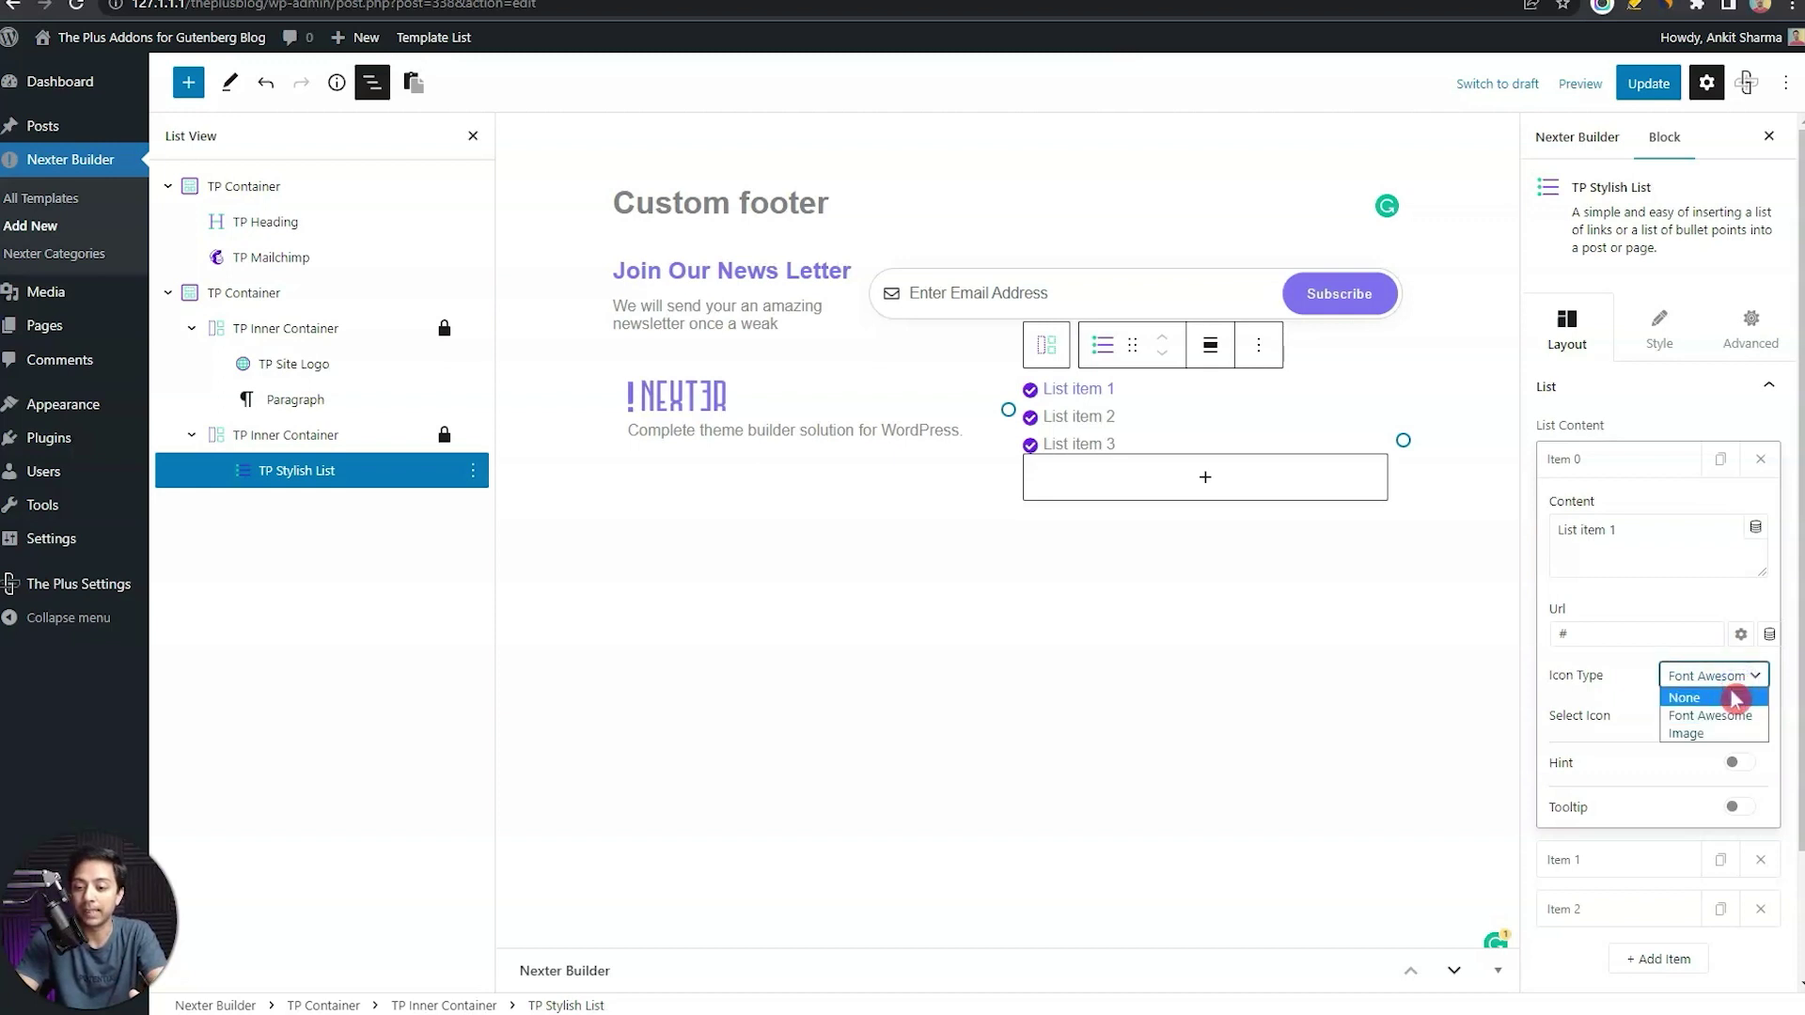
click(1732, 698)
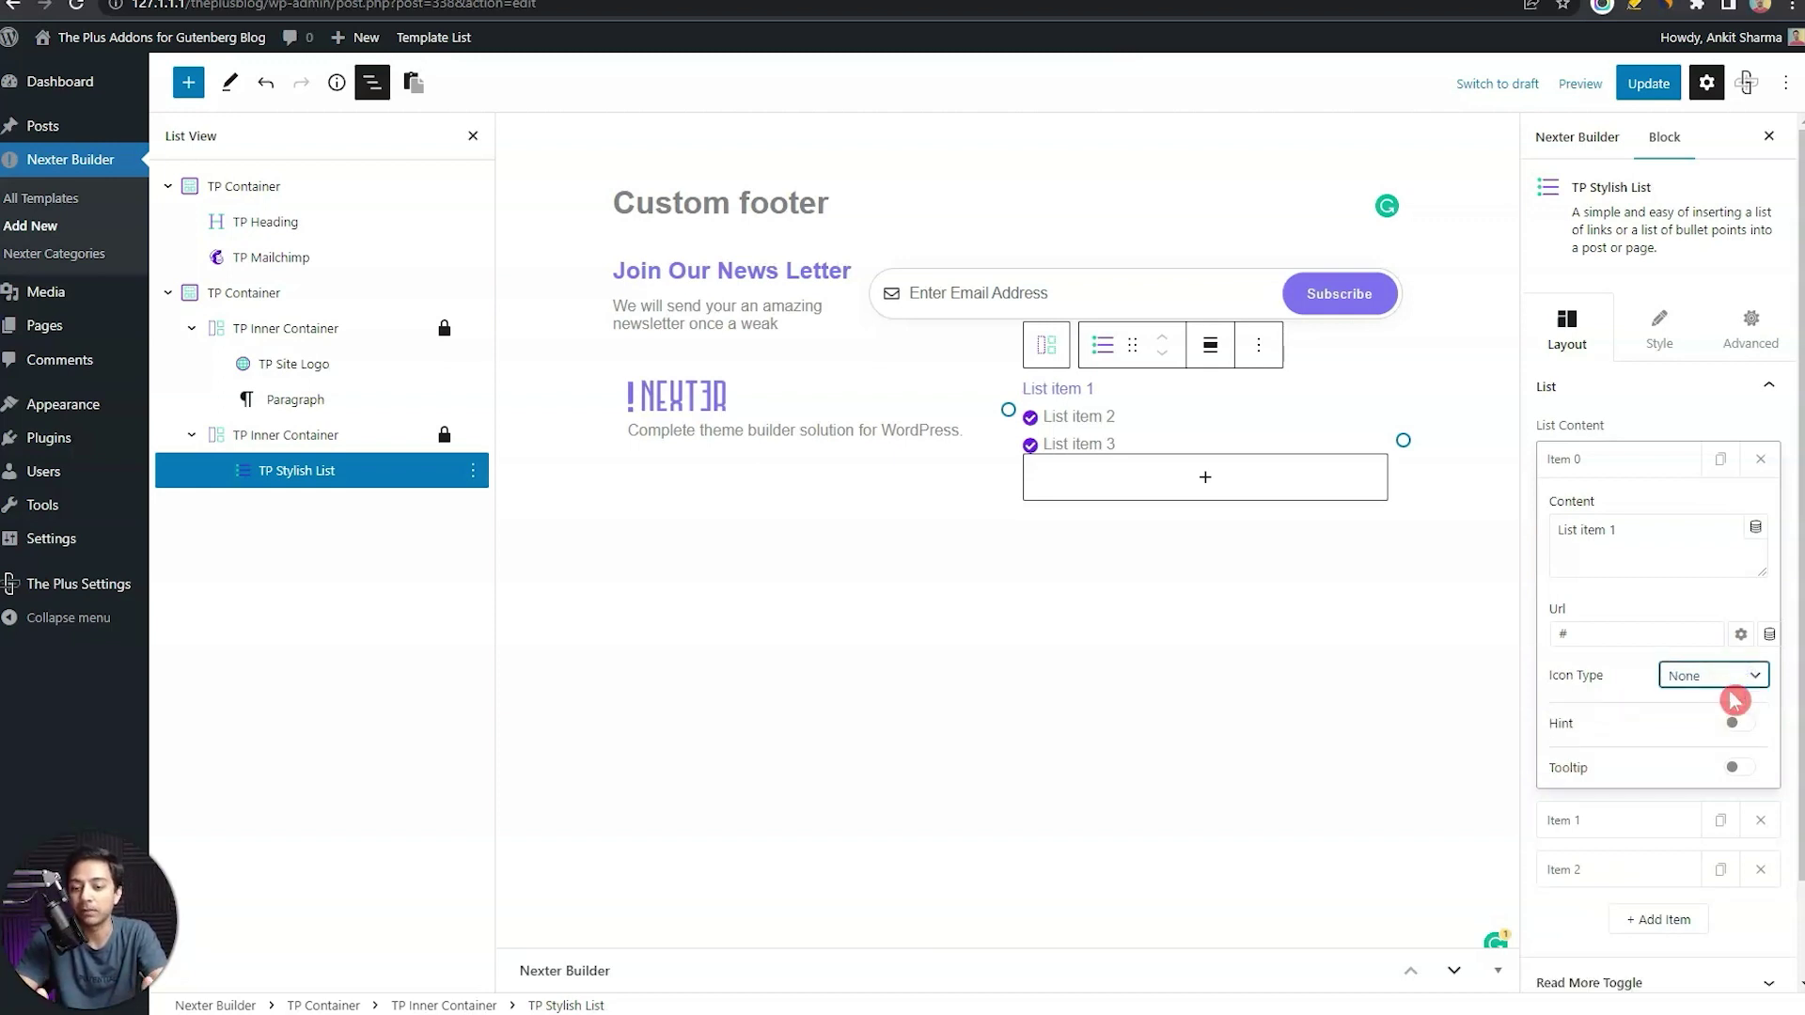
click(1729, 693)
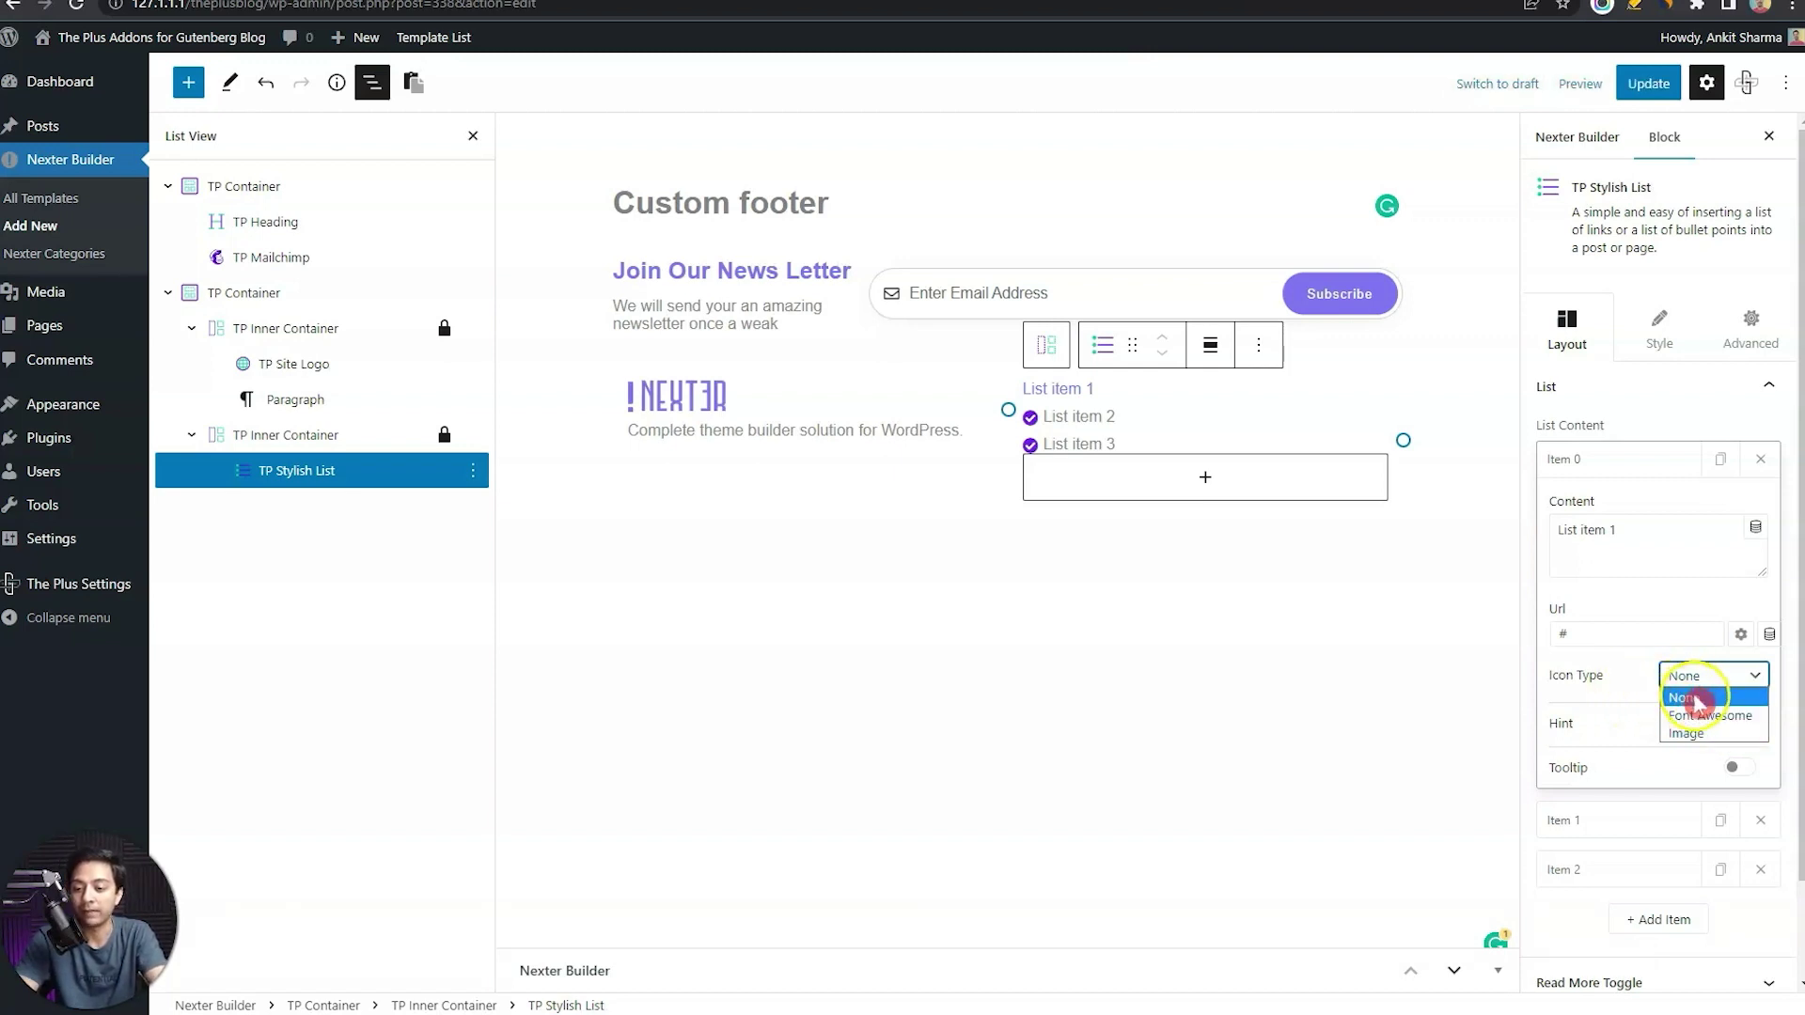
click(1692, 697)
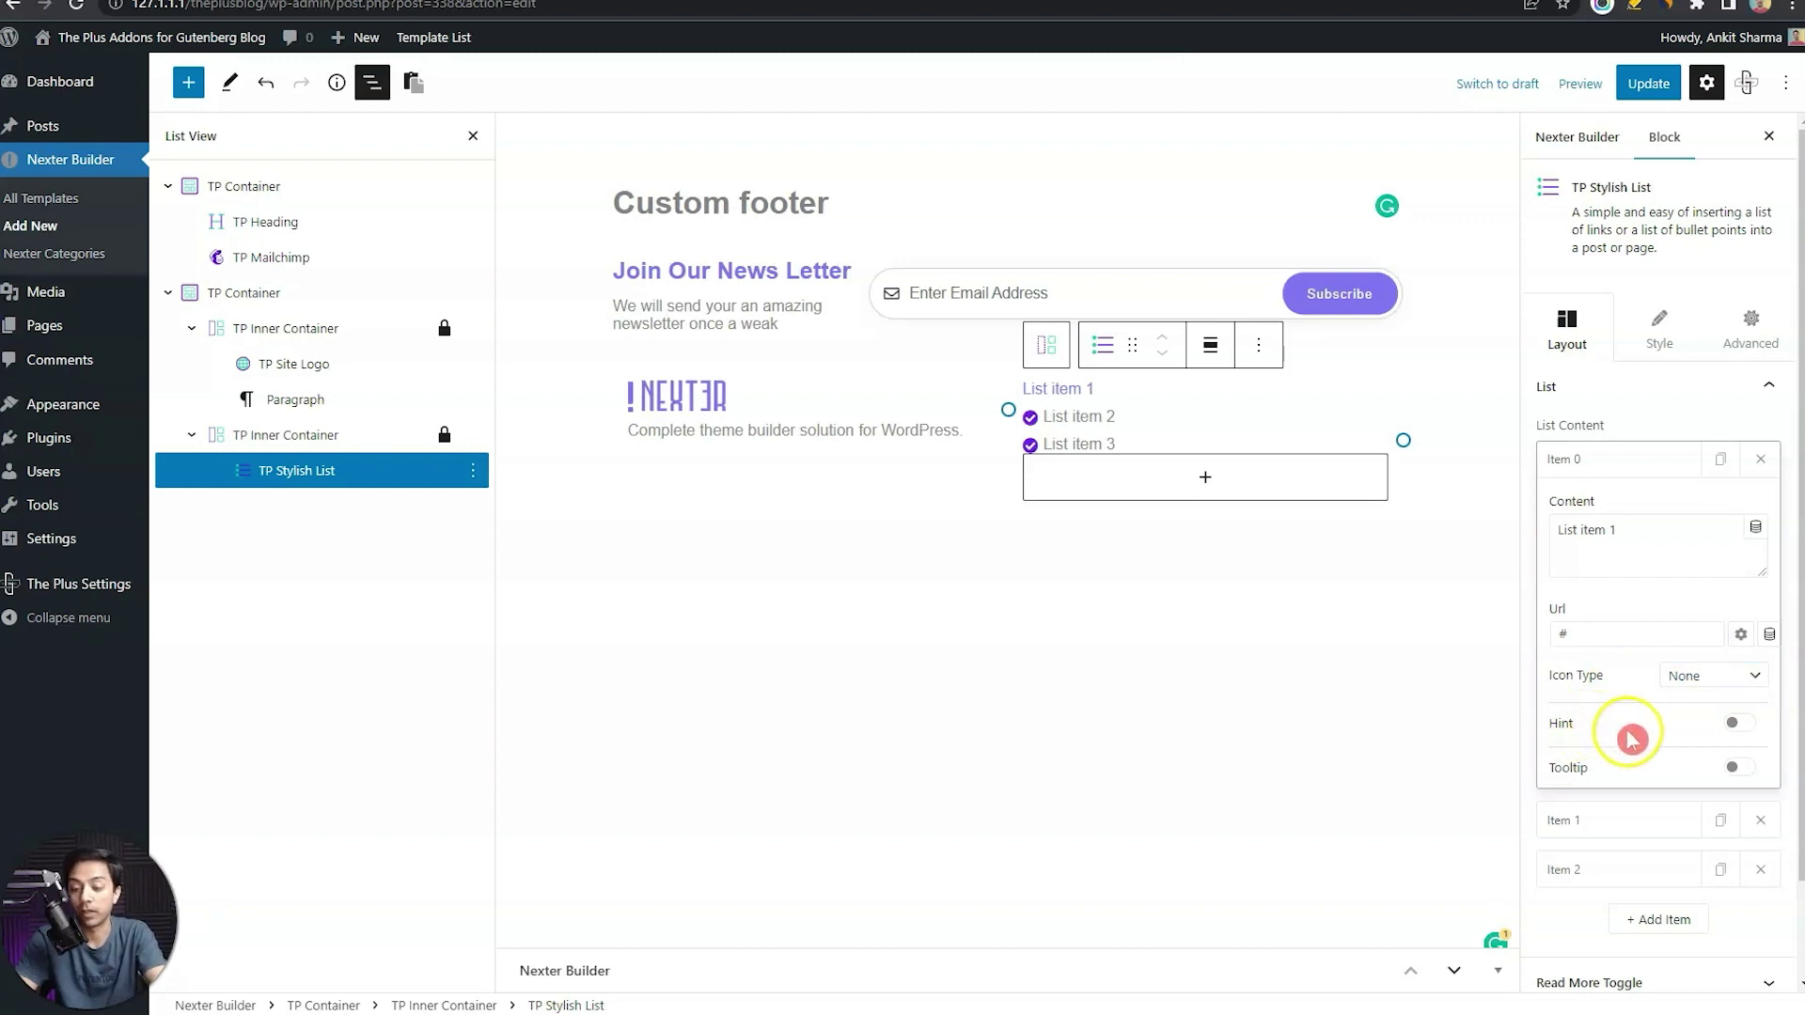
Try the Hint and Tooltip options on the stylish list's first item
click(1739, 727)
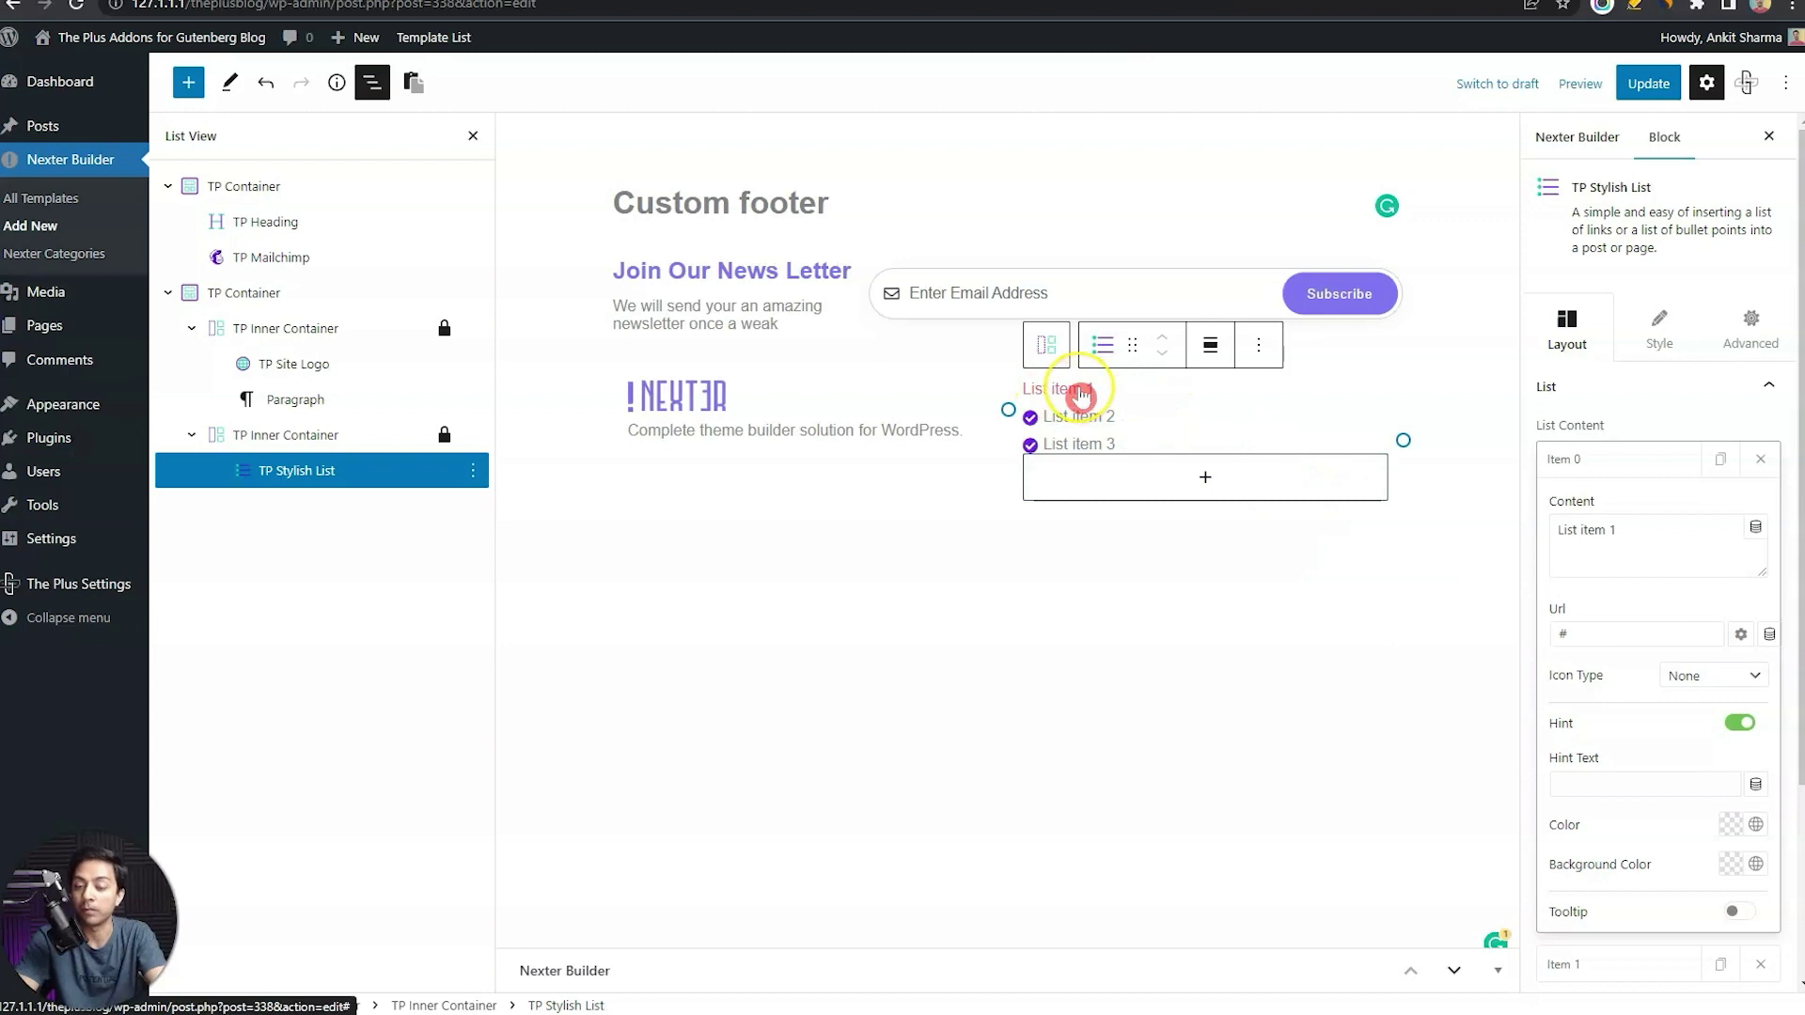
click(1640, 723)
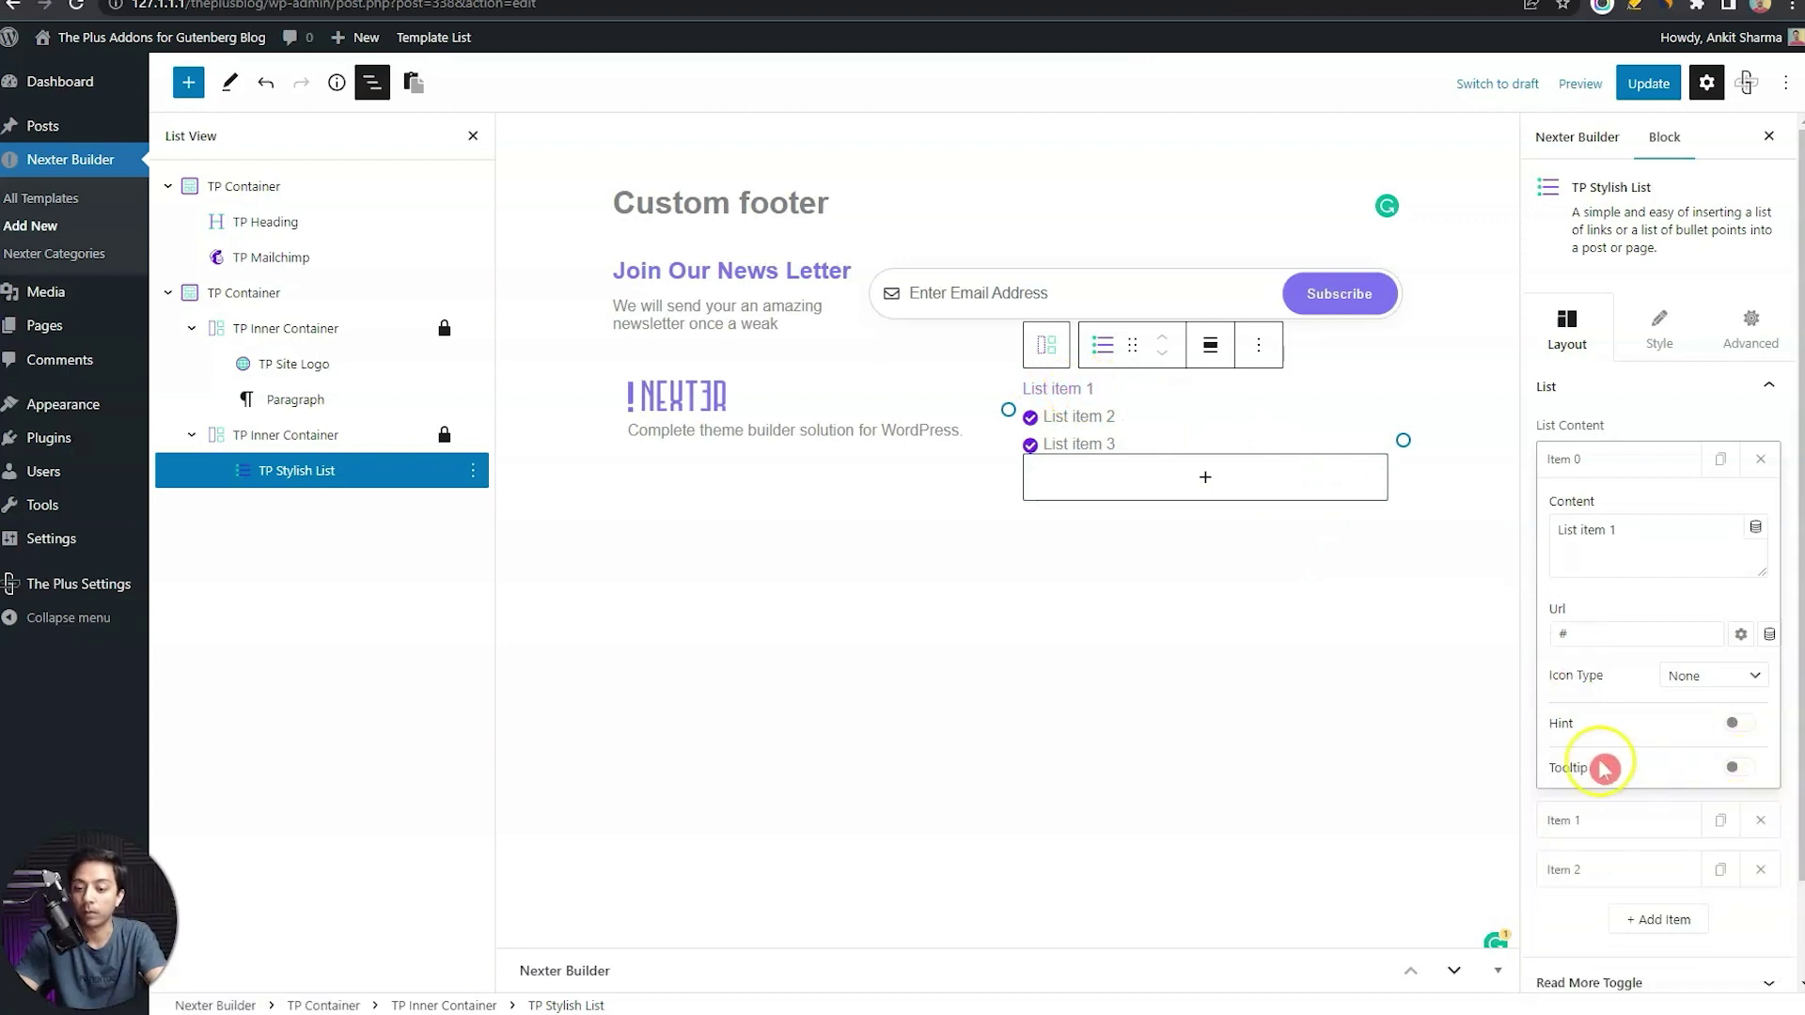
click(1736, 770)
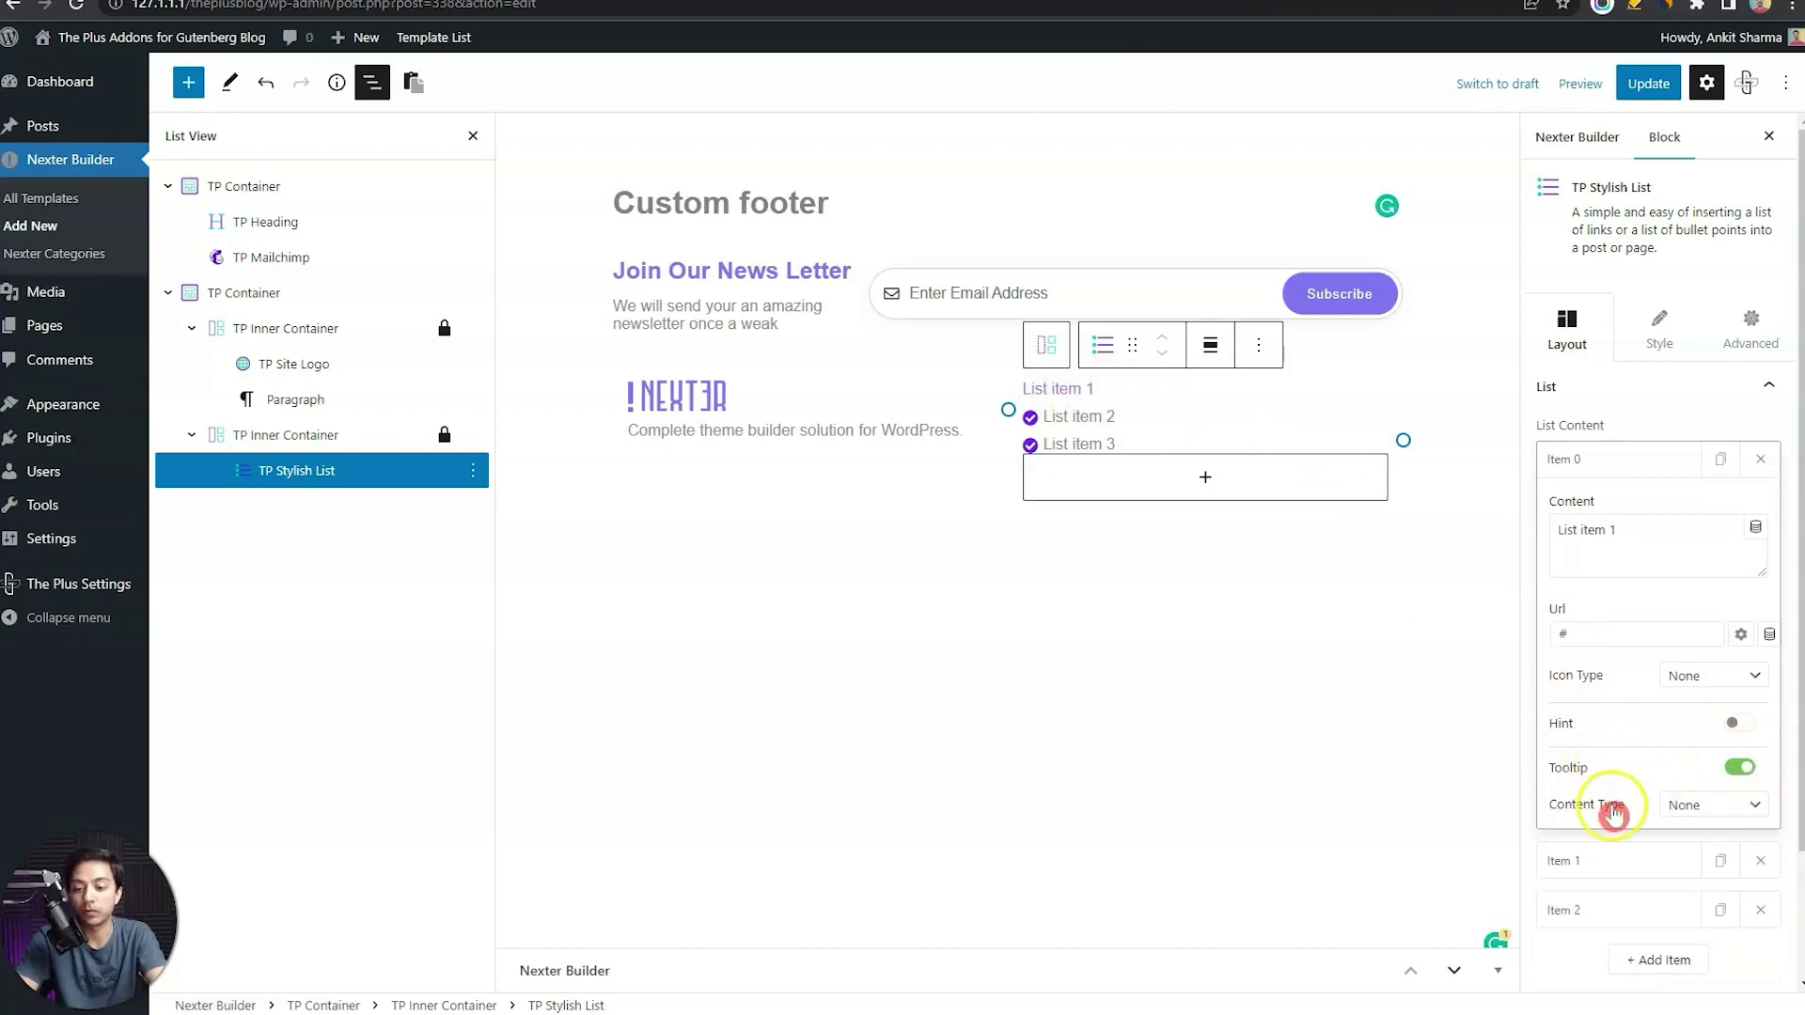
click(1714, 807)
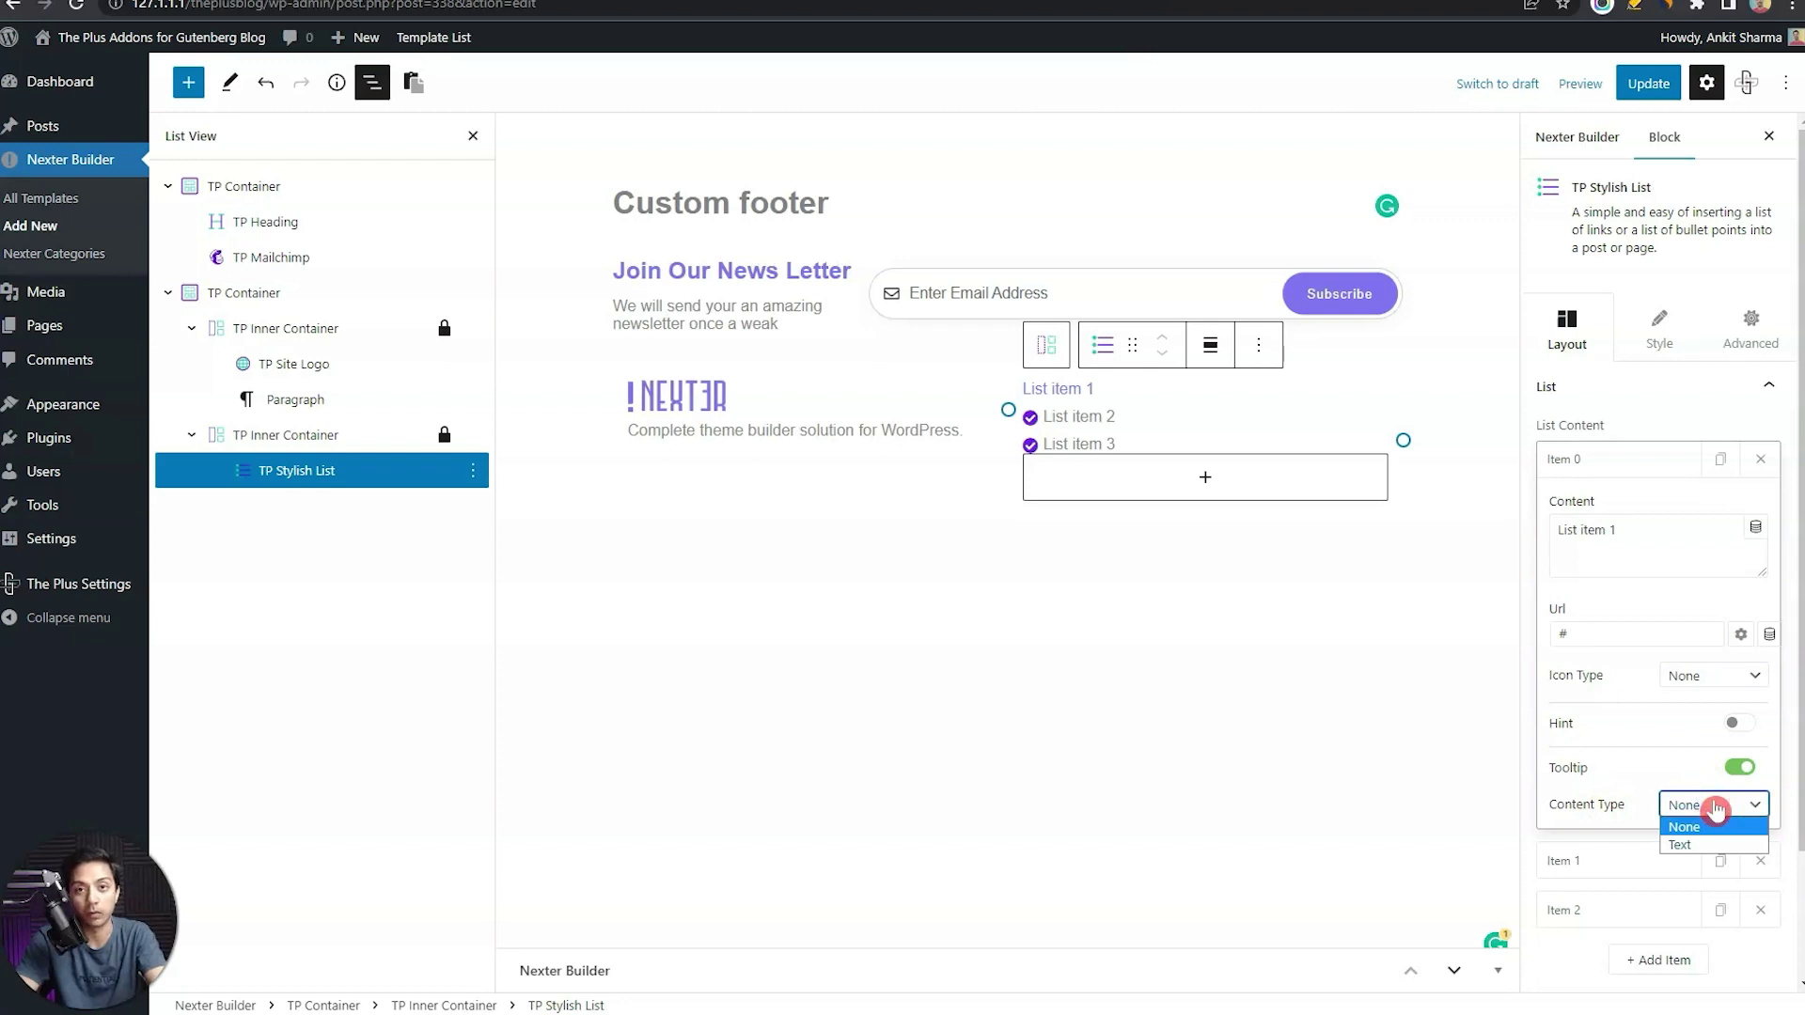
click(1736, 771)
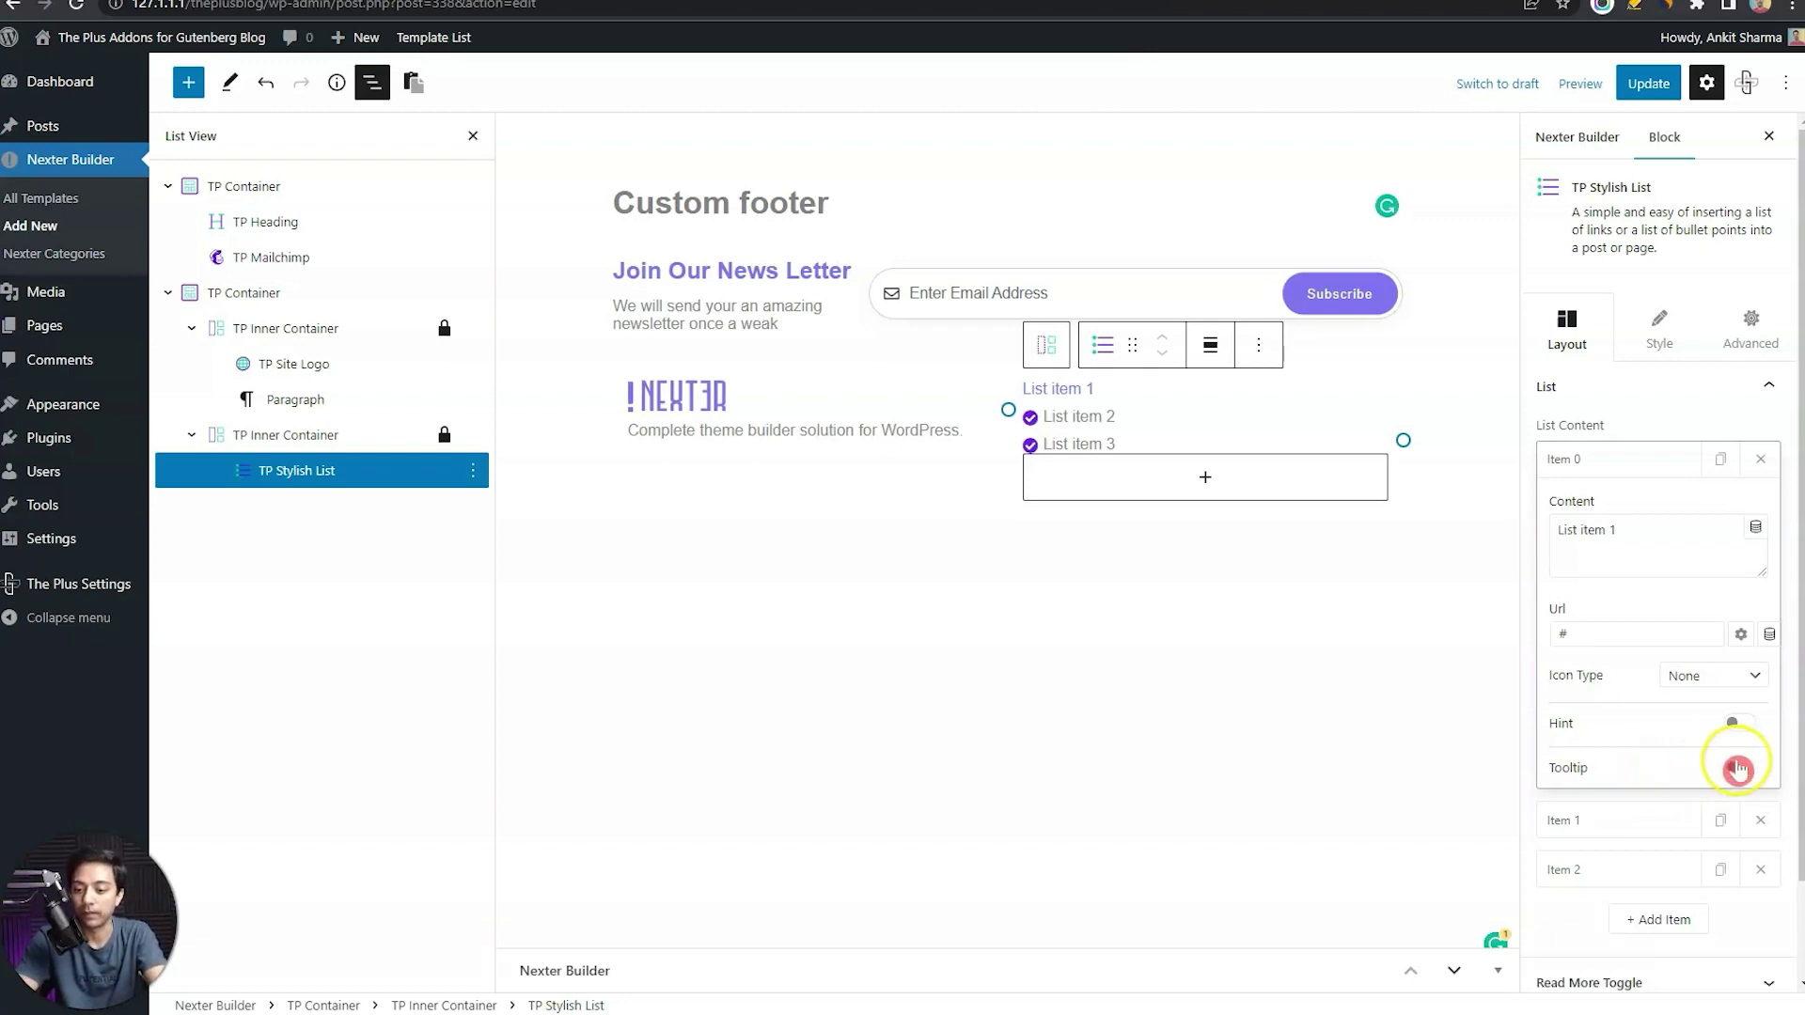
Delete the list's second and third items and duplicate the first item twice in their place
click(1665, 586)
click(1662, 462)
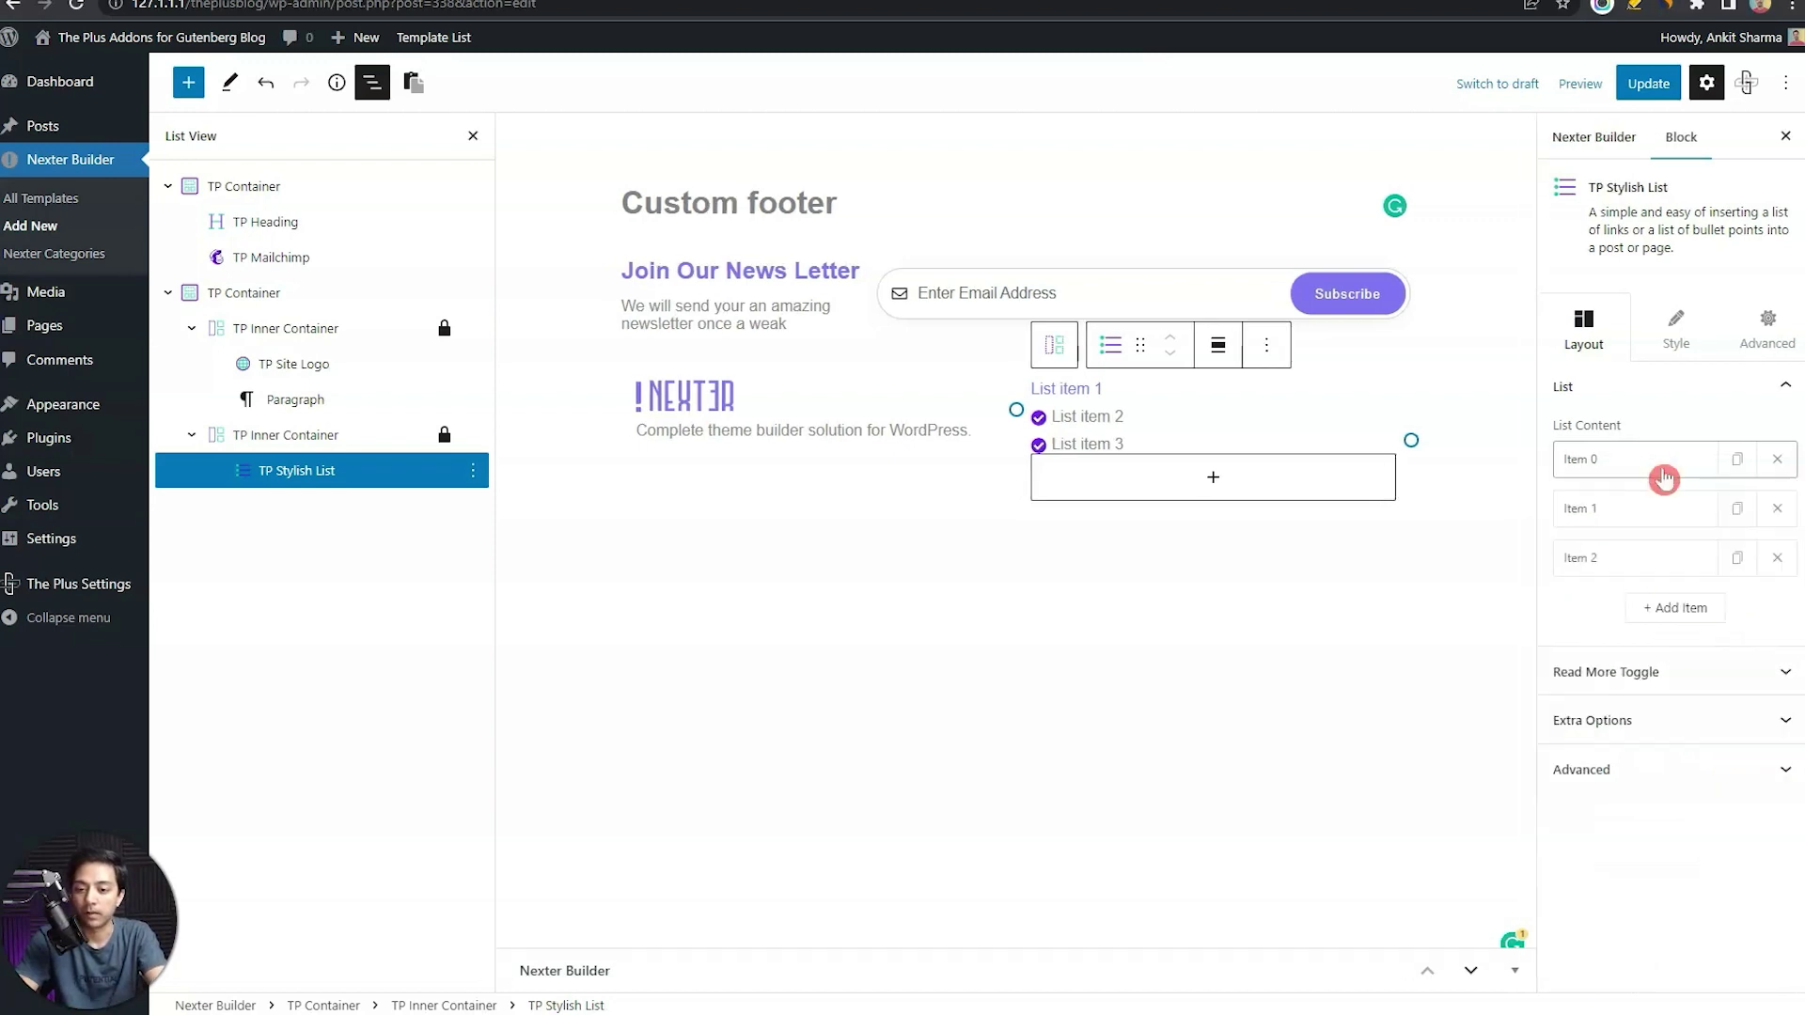
click(1777, 510)
click(1778, 510)
click(1633, 475)
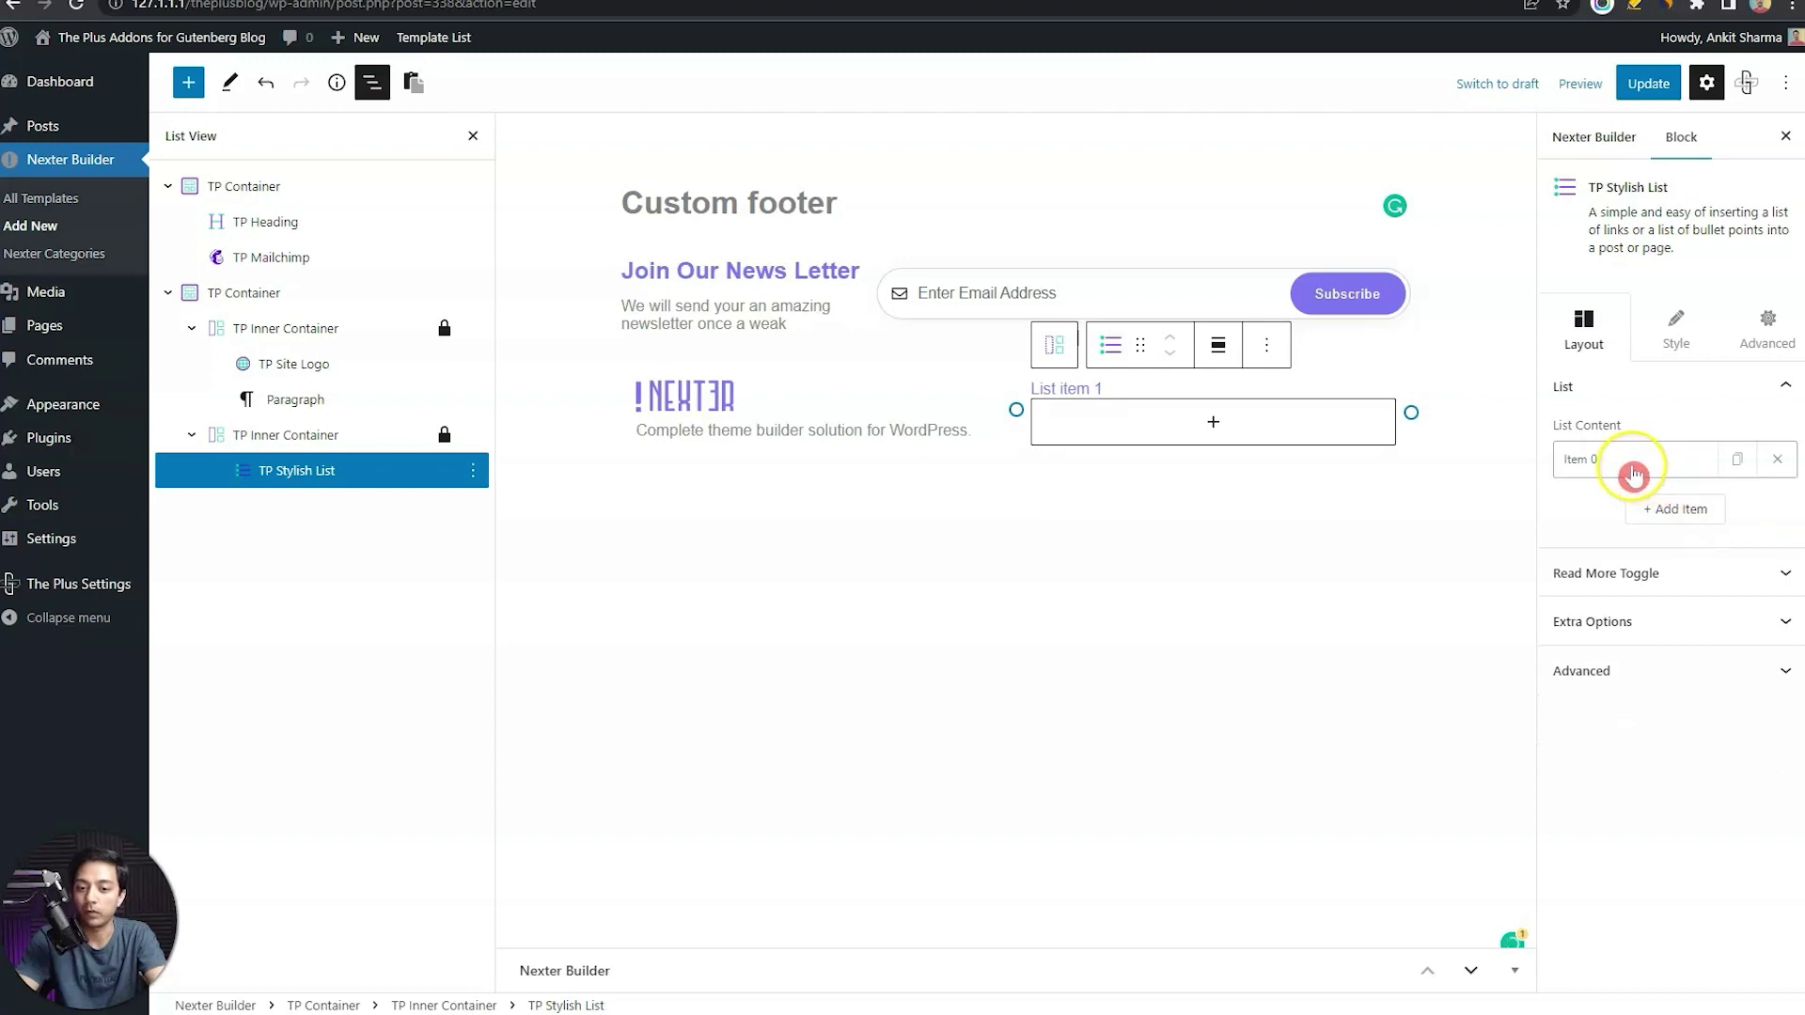
click(1737, 460)
click(1737, 507)
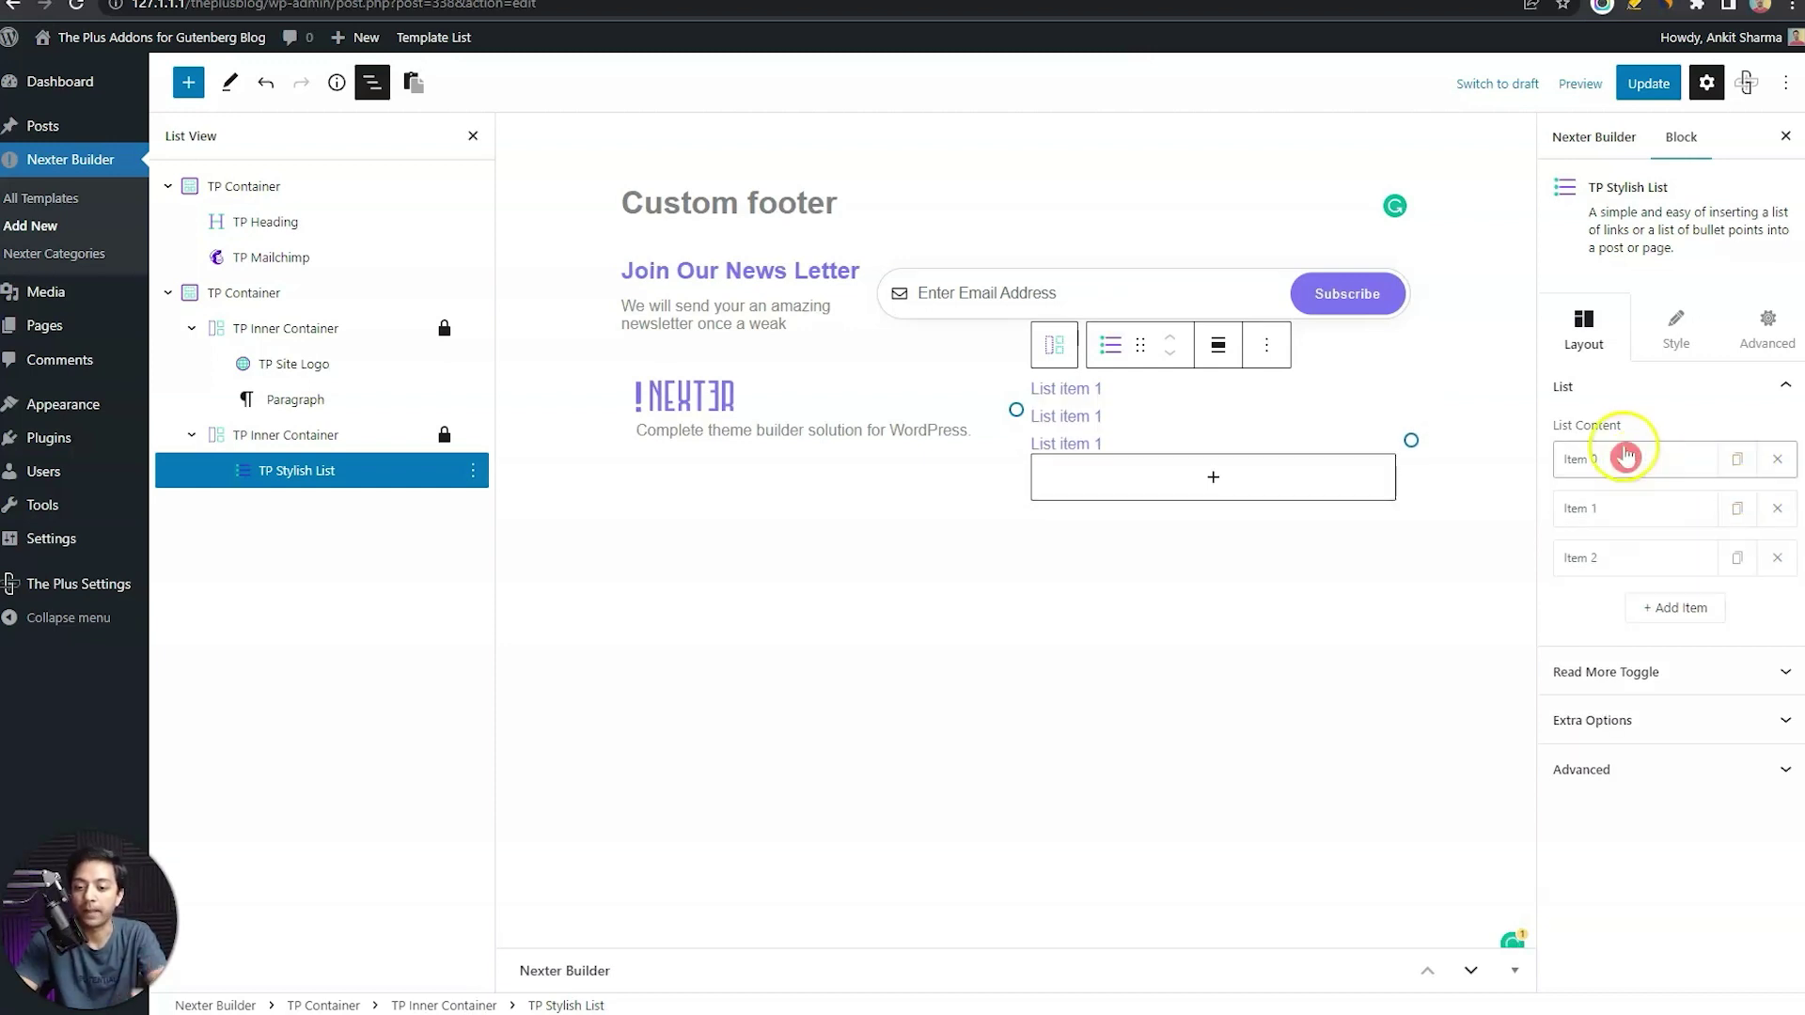
Change the content of the first list item to "About us"
click(1625, 457)
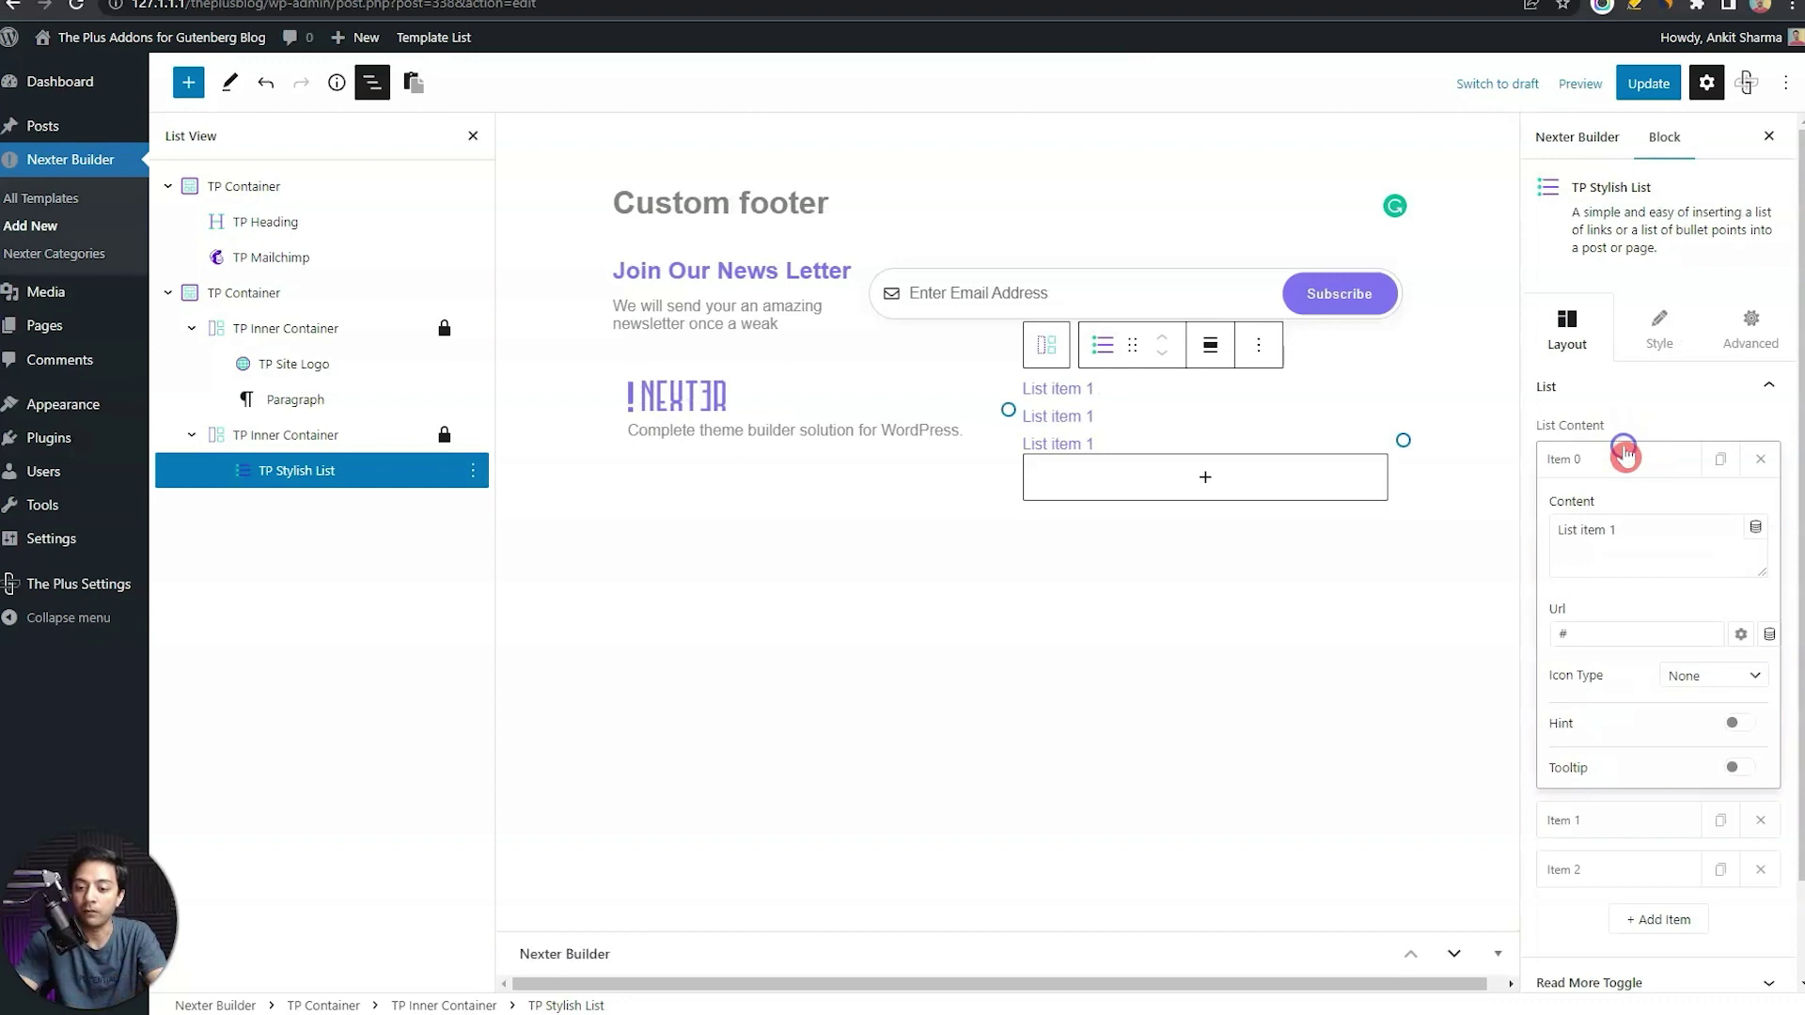
click(1601, 638)
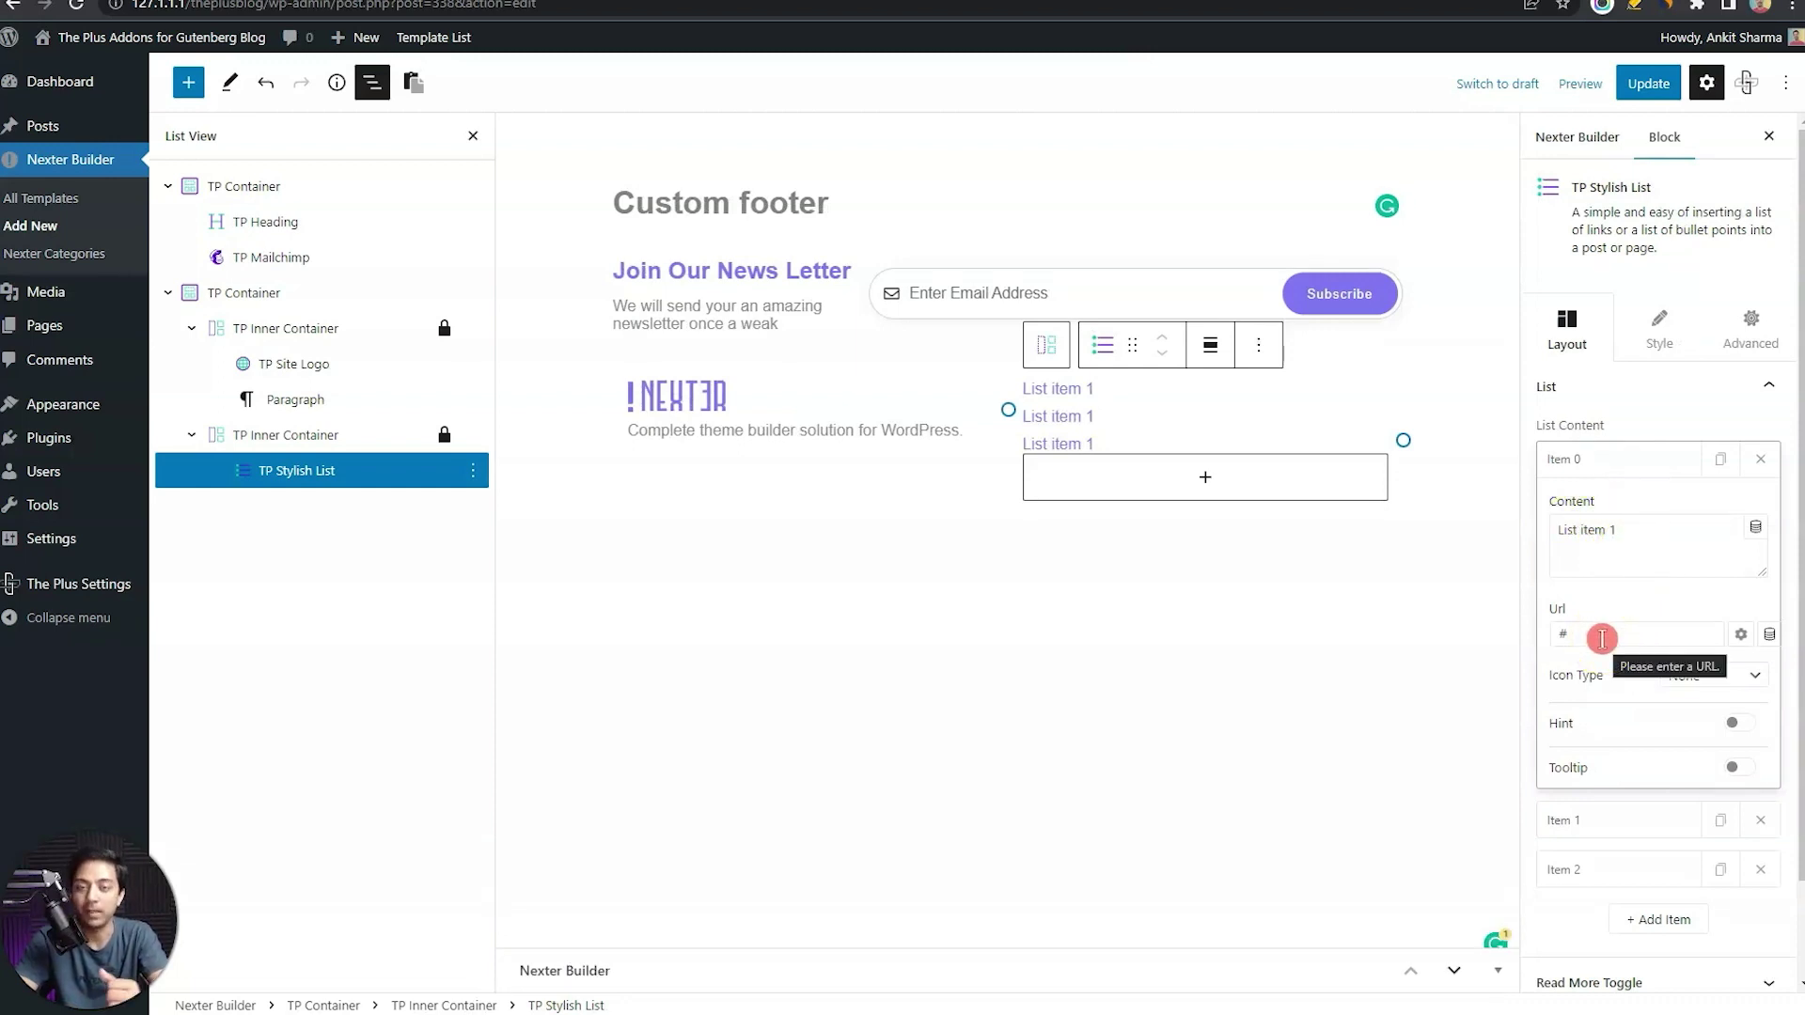
click(1617, 458)
click(1617, 459)
triple_click(1611, 529)
text(About us)
click(1617, 459)
Change the second list item's content to "Career" and the third's to "Media"
click(1611, 507)
triple_click(1611, 579)
text(Career)
click(1611, 557)
triple_click(1613, 625)
text(Media)
Add two more items by duplicating existing ones, with the contents "Press" and "Company"
click(1737, 557)
click(1611, 608)
triple_click(1617, 677)
text(Press)
click(1739, 609)
click(1611, 656)
triple_click(1613, 727)
text(Company)
click(1611, 654)
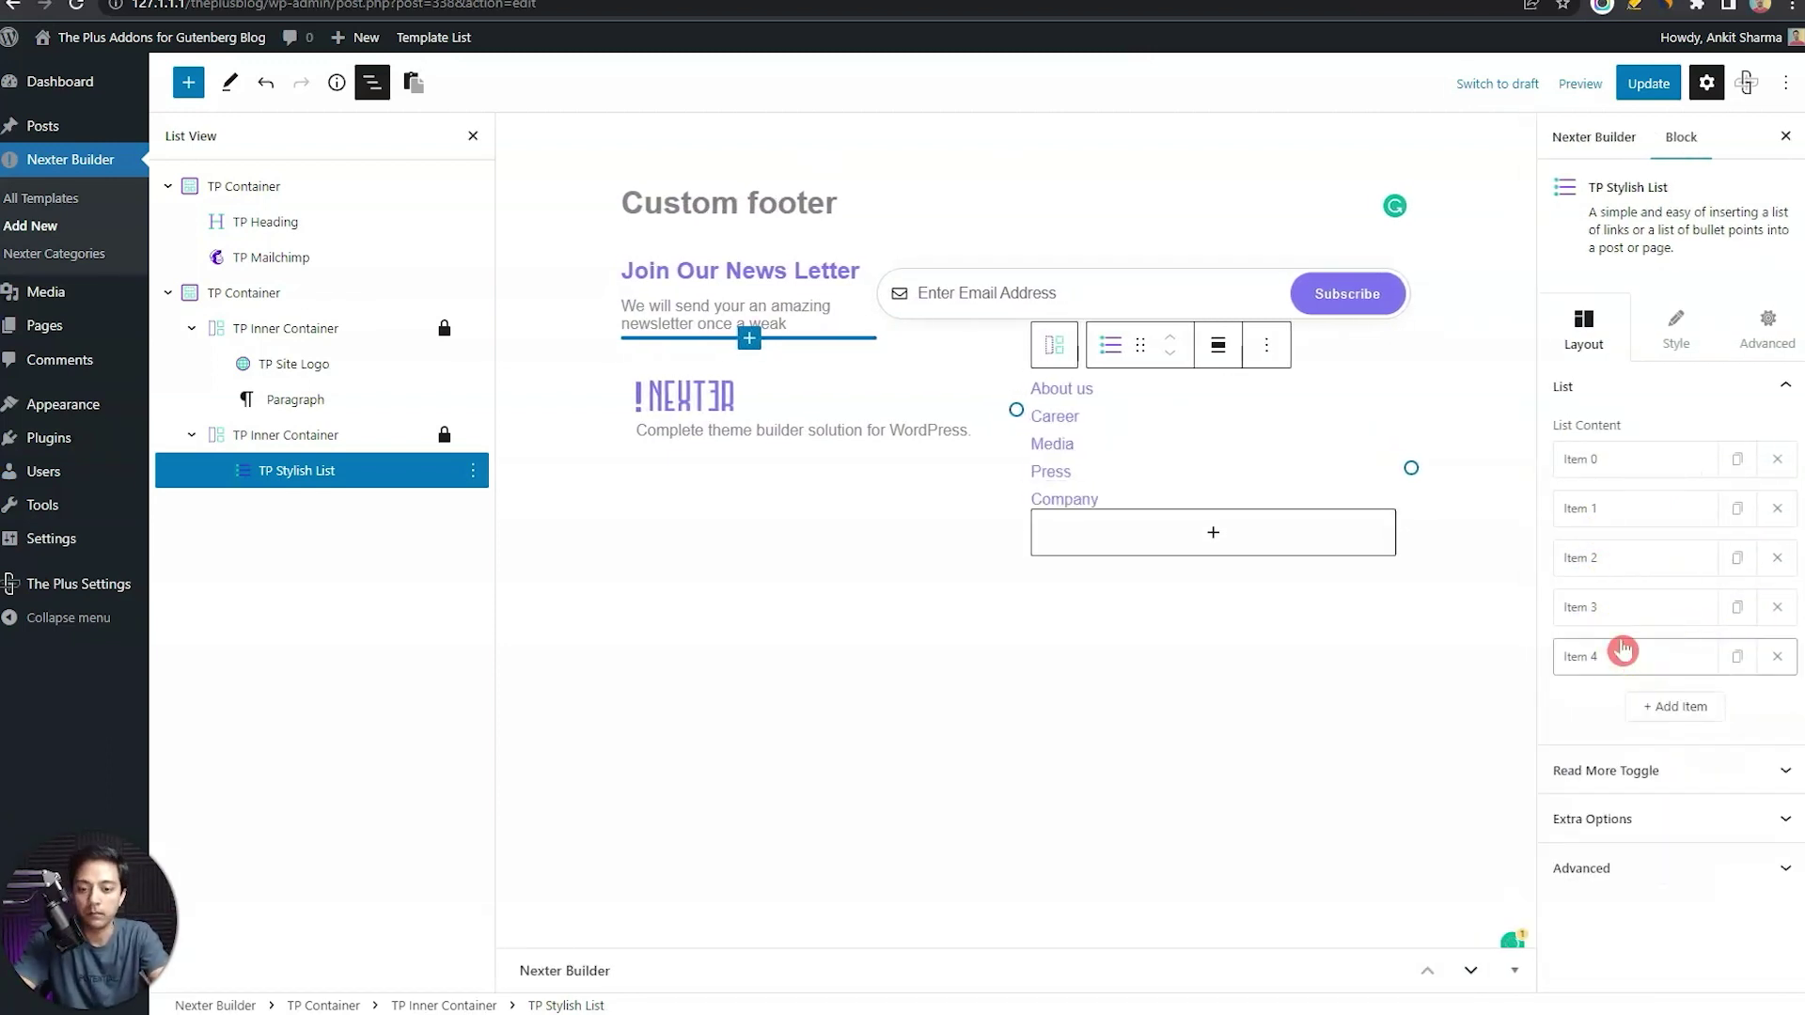
Enable Hover Inverse in the stylish list's style options and set its effect area to Global
click(1670, 334)
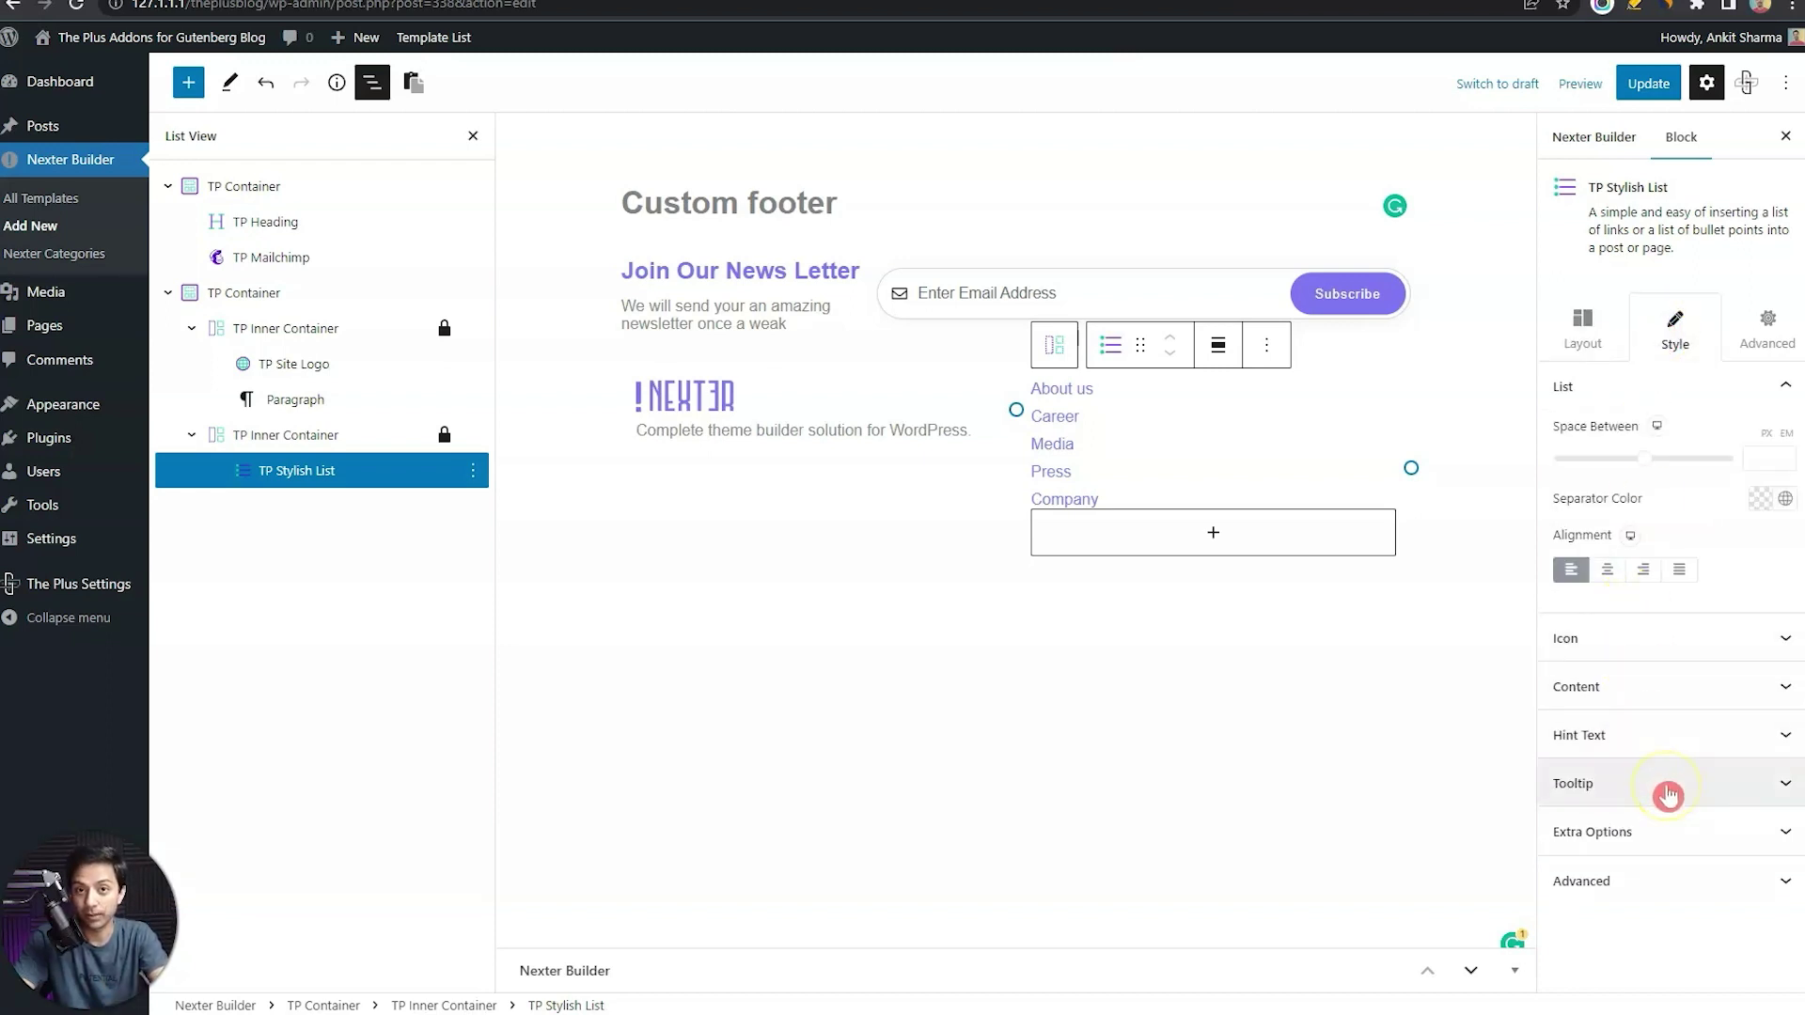
click(1595, 837)
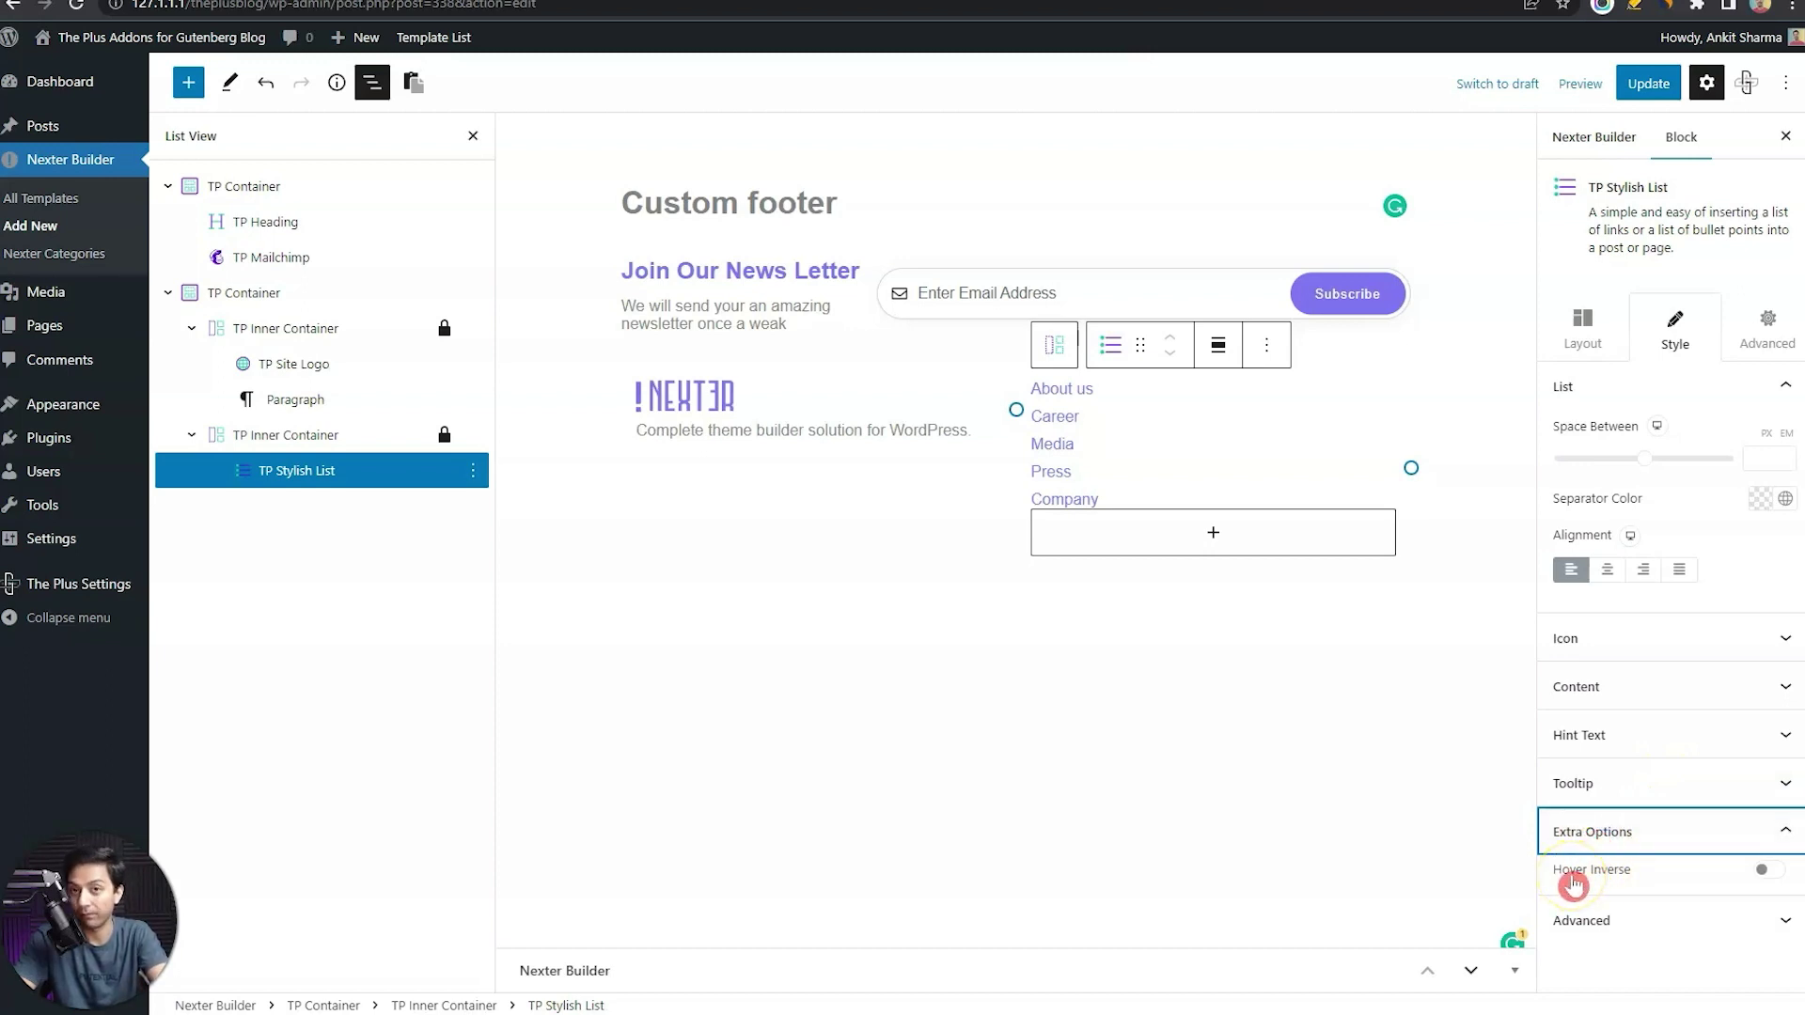
click(1771, 870)
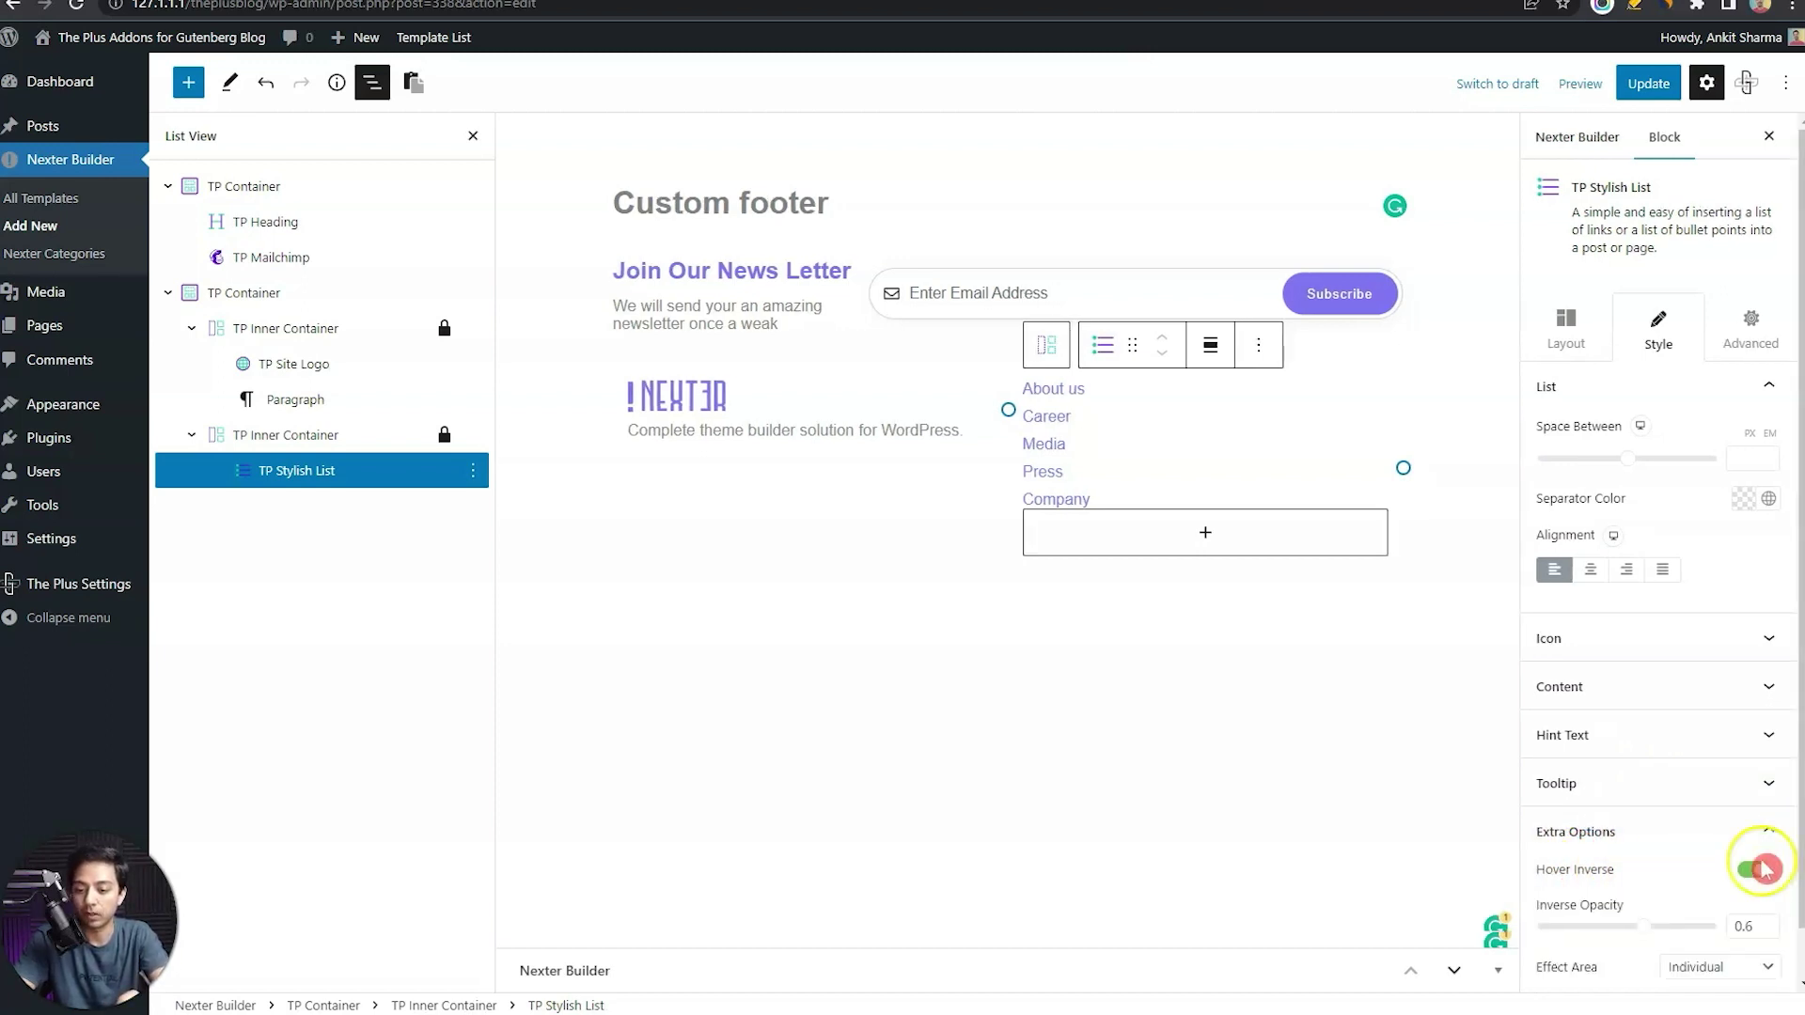
scroll(1739, 855, down, 1)
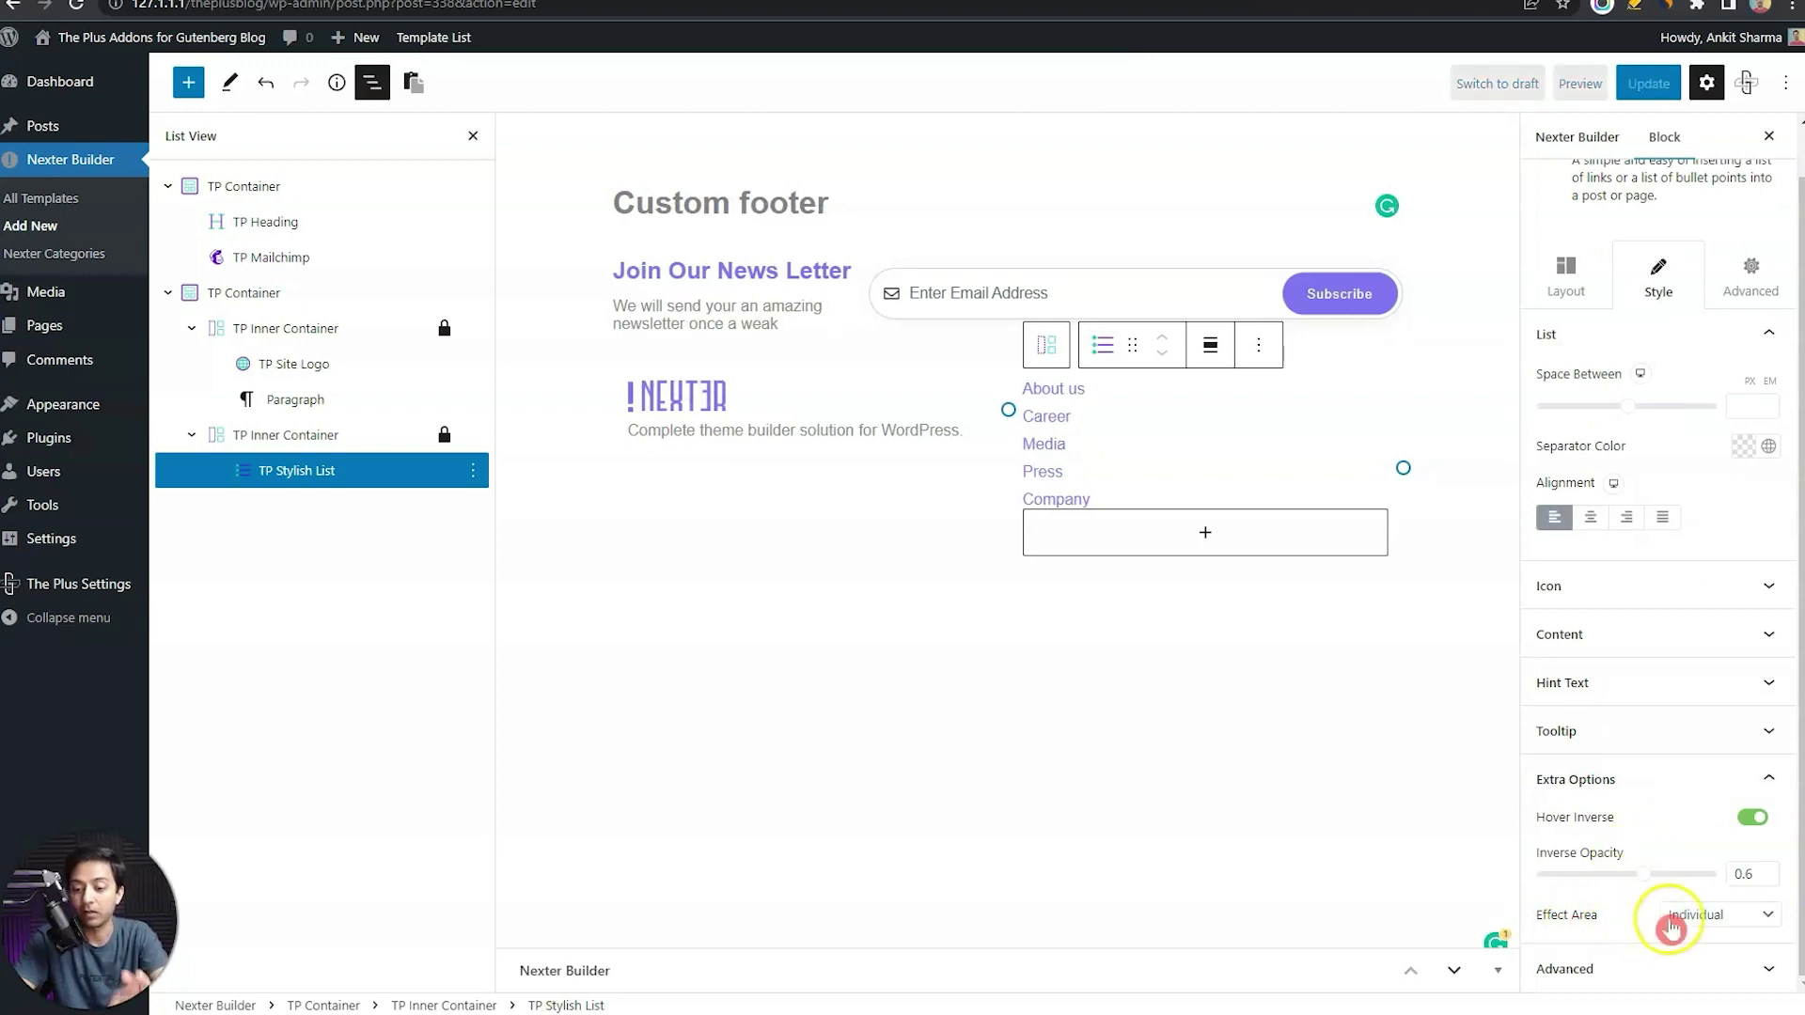
click(1765, 921)
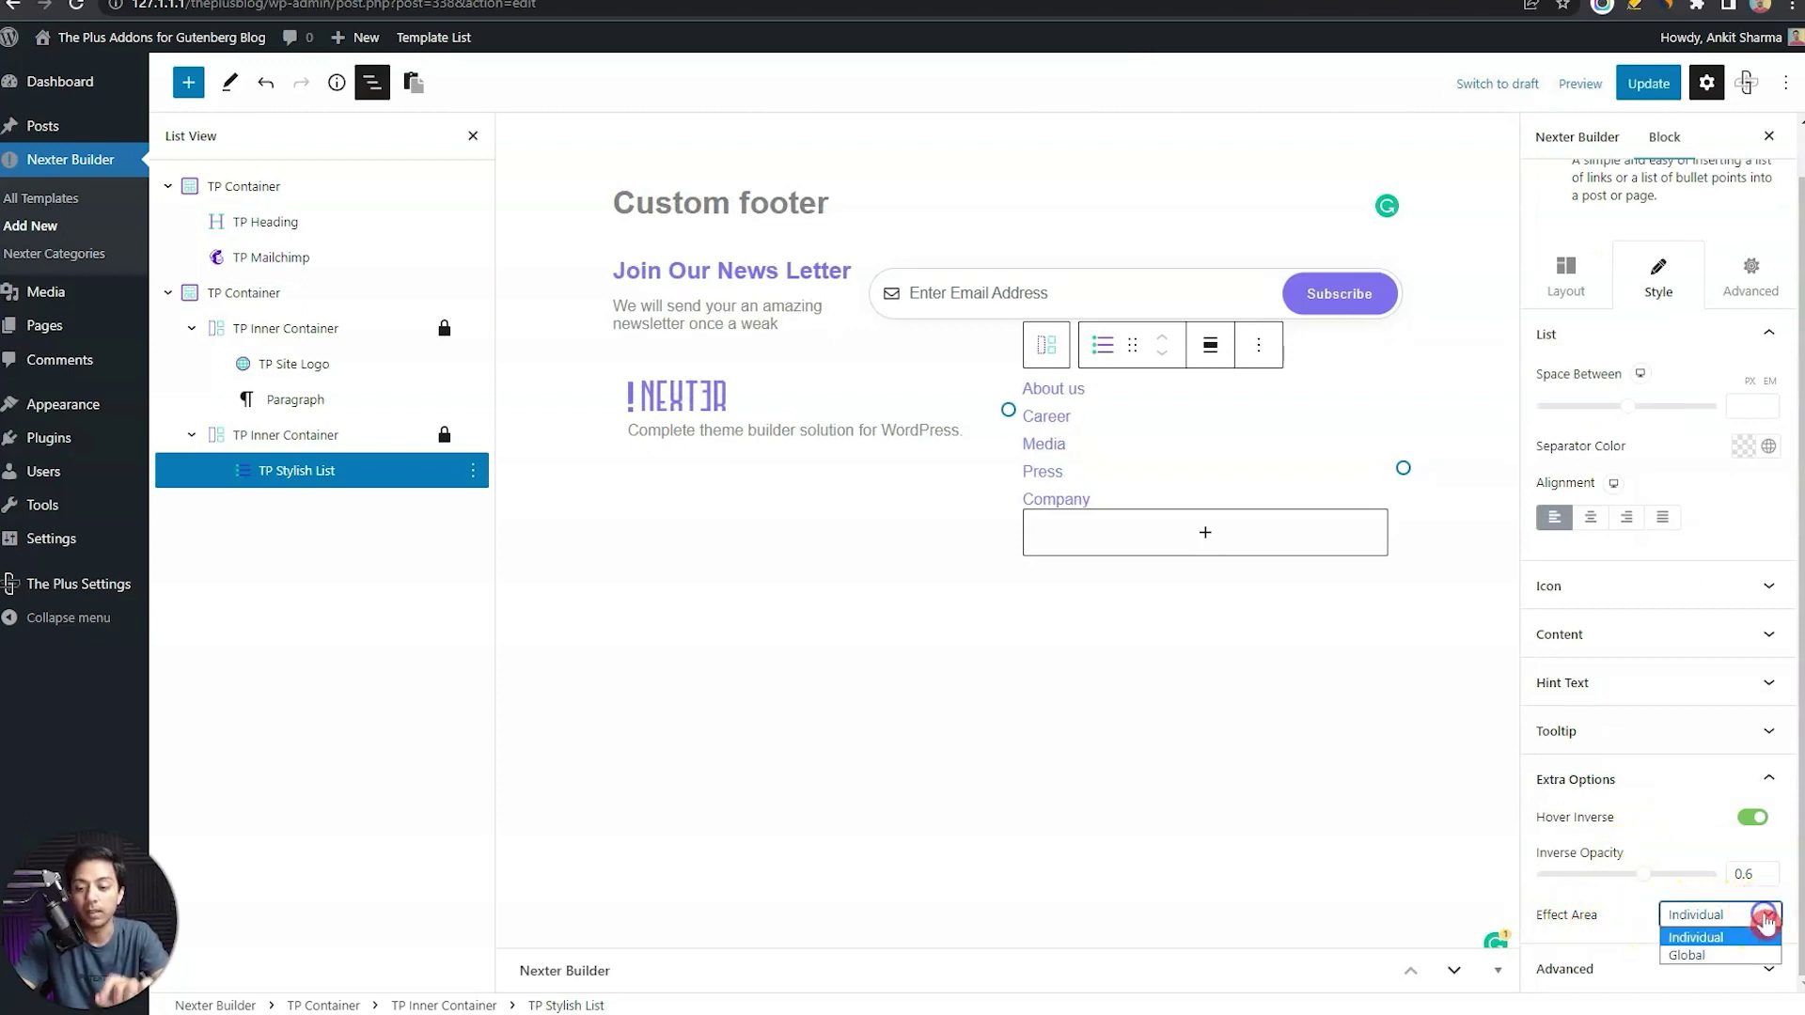
click(1734, 956)
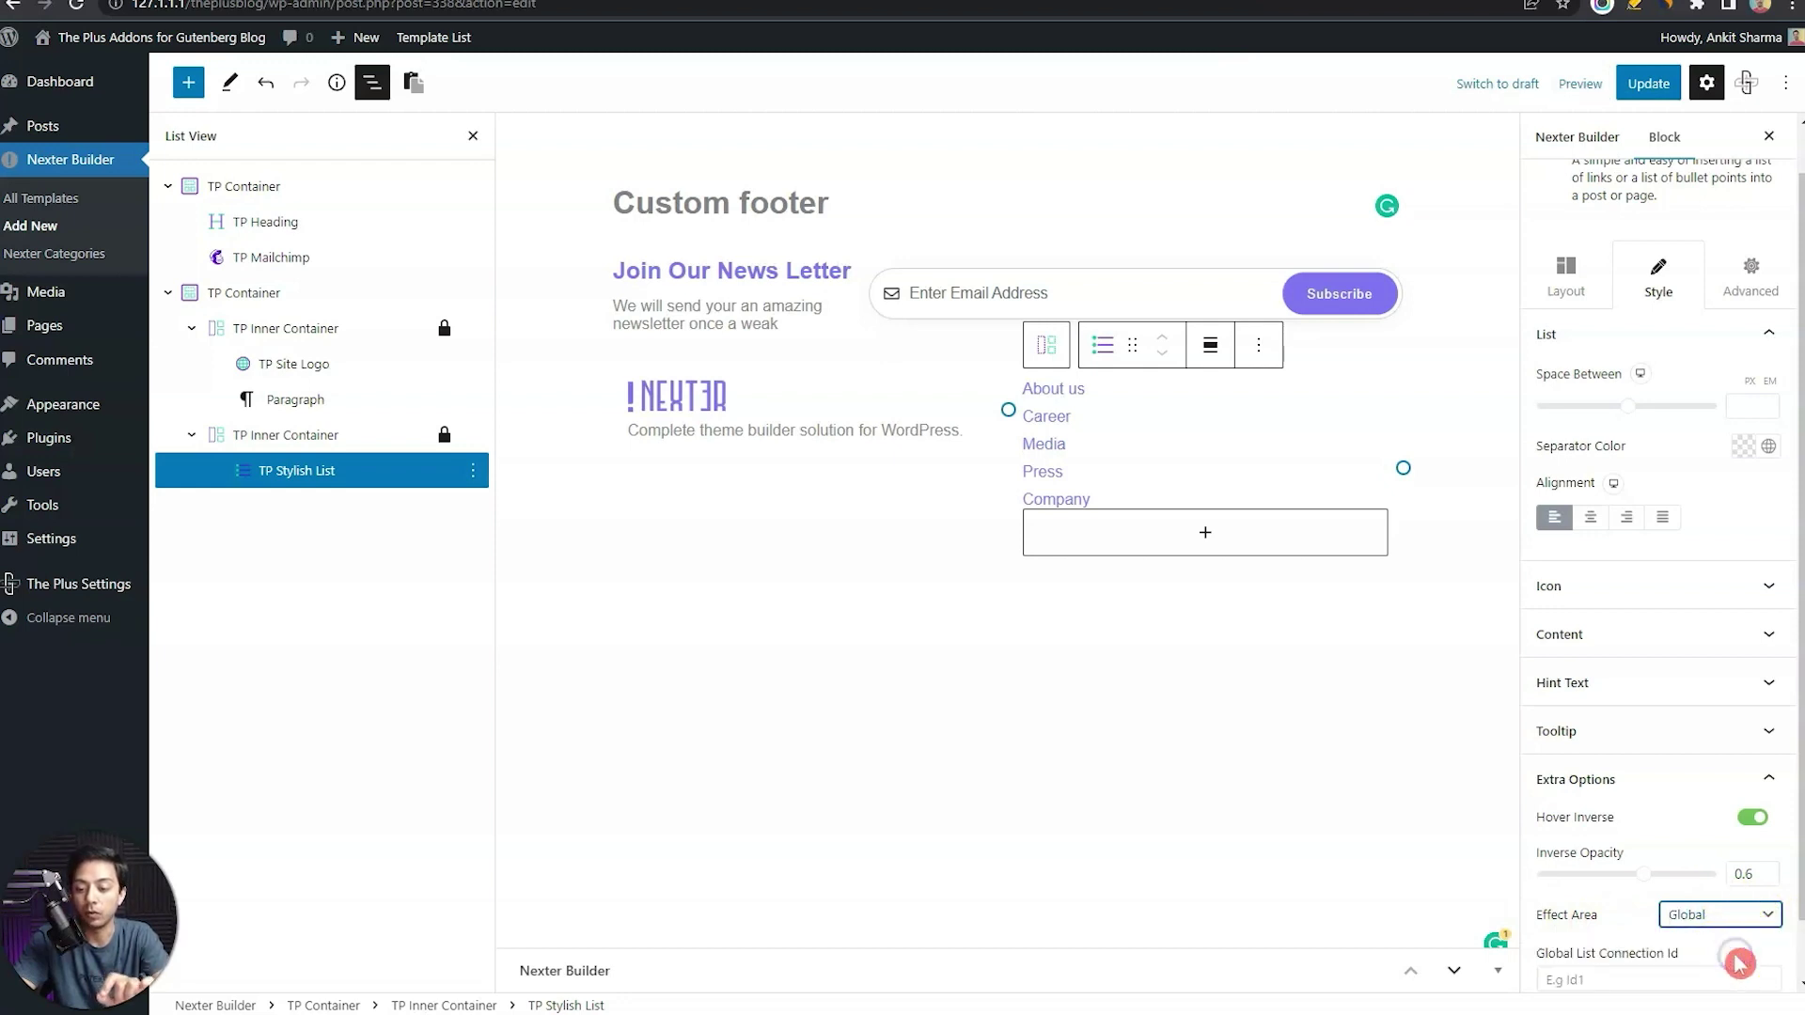
Set the Global List Connection Id to footerlist and the inverse opacity to 0.3
scroll(1618, 923, down, 1)
click(1588, 924)
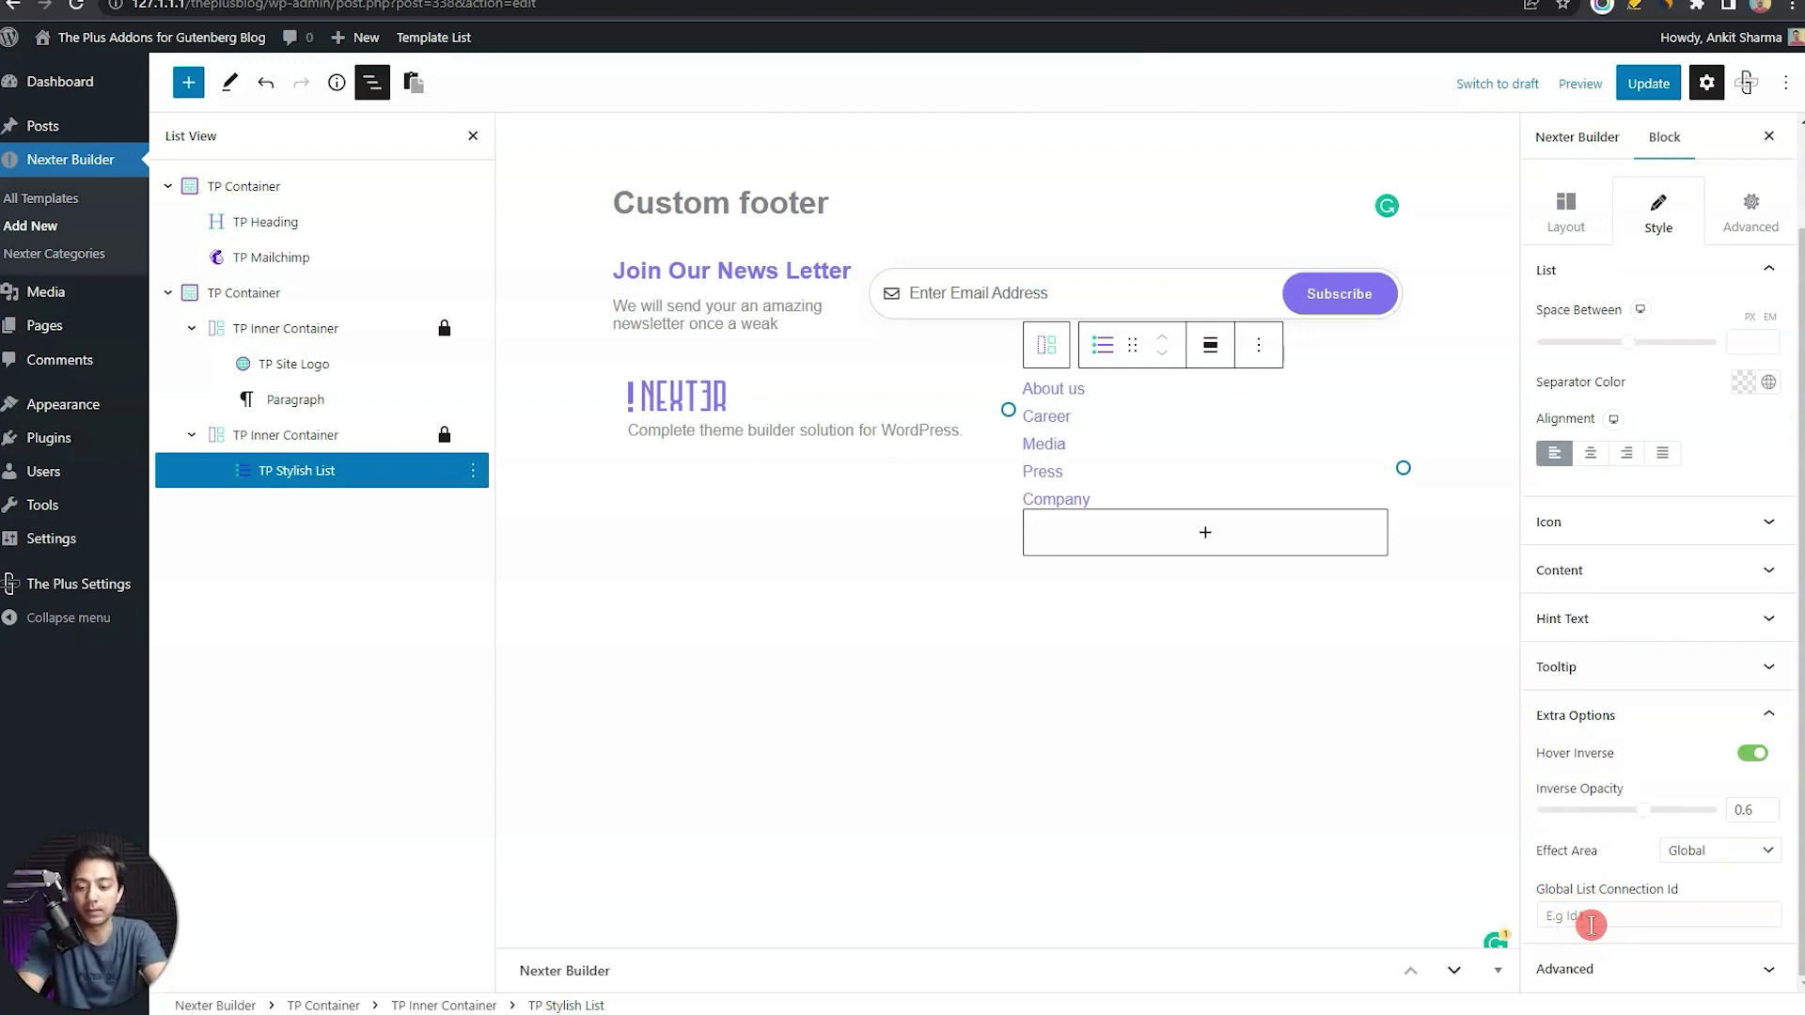
click(1590, 916)
text(footerlist)
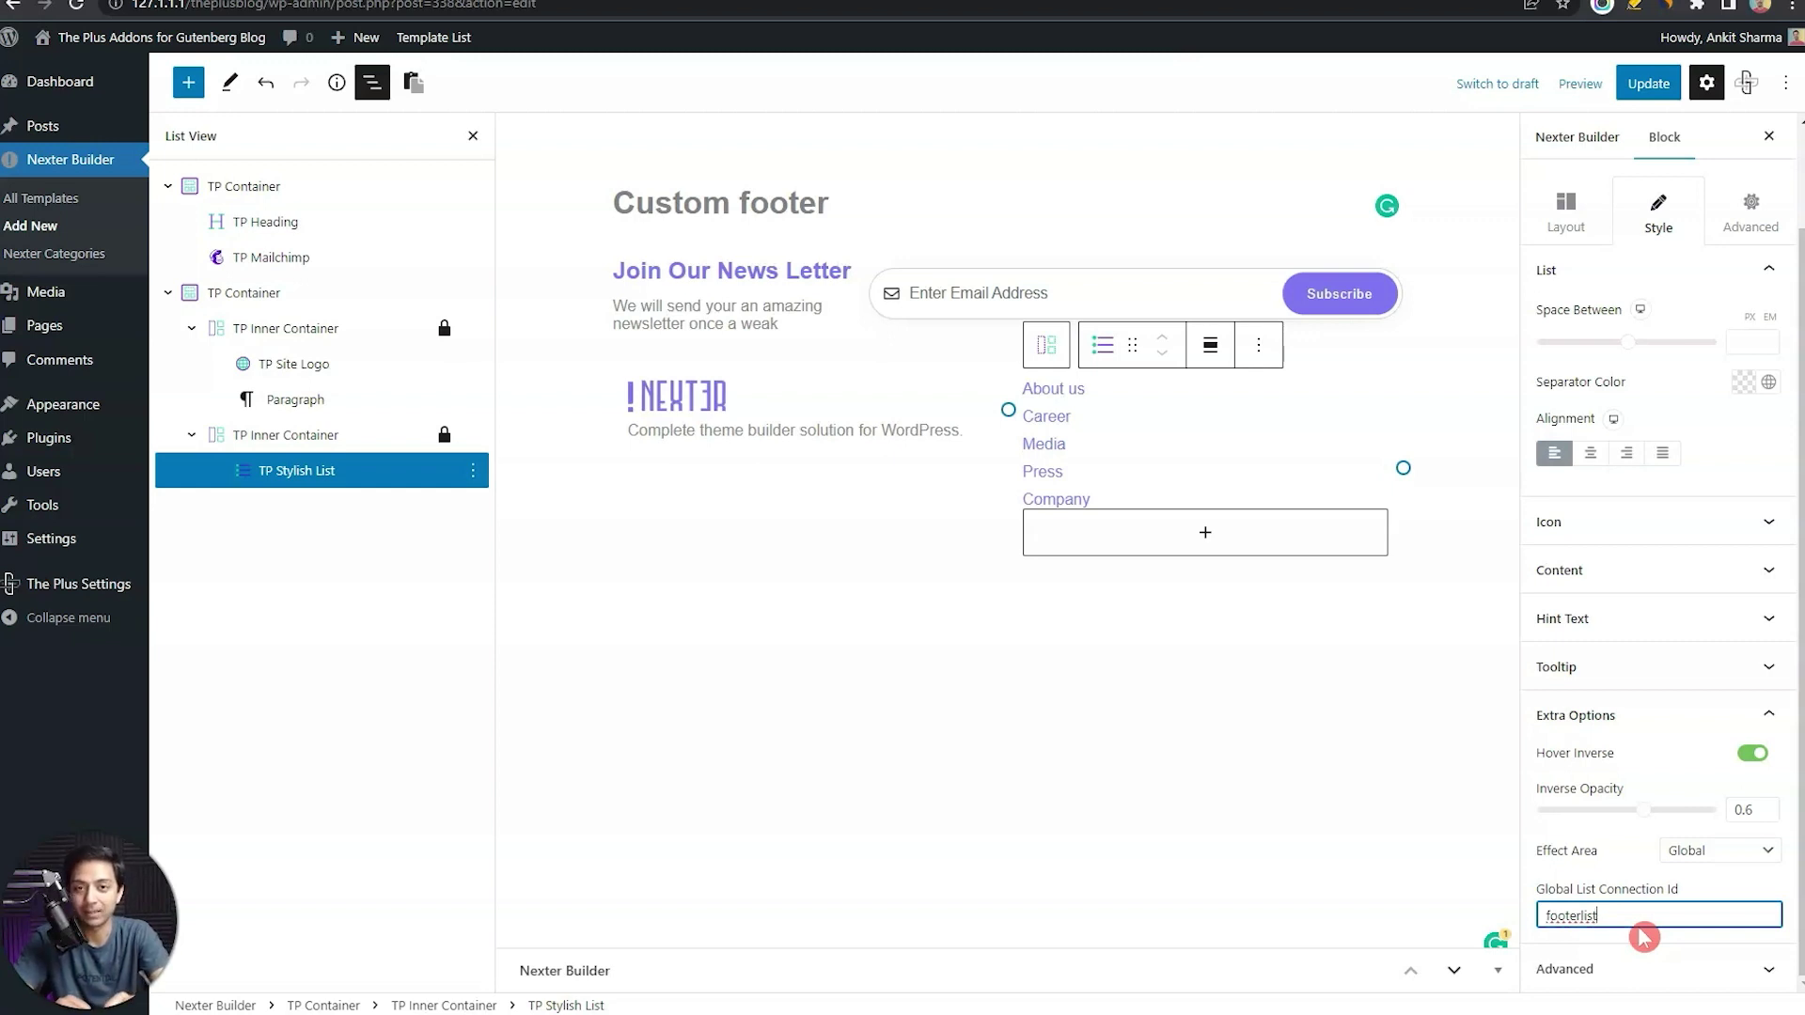
double_click(1717, 917)
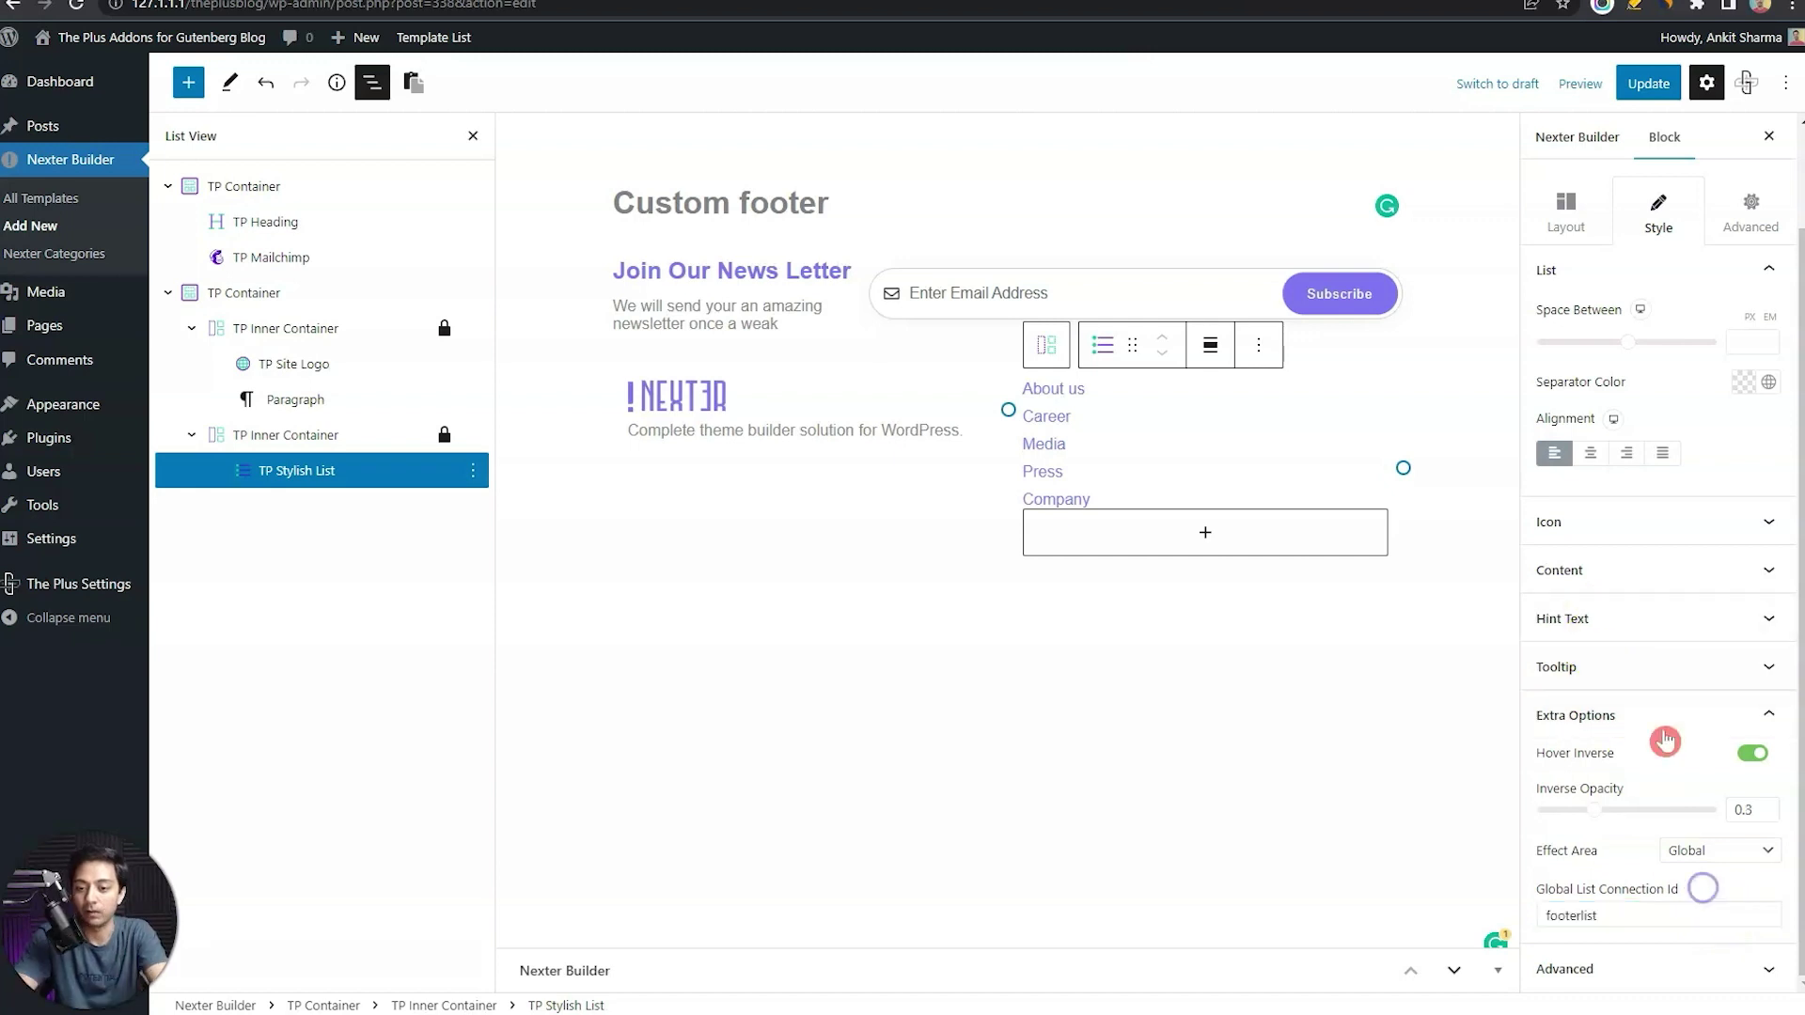
Duplicate the stylish list and set the flex direction of its parent inner container to Horizontal
click(1259, 345)
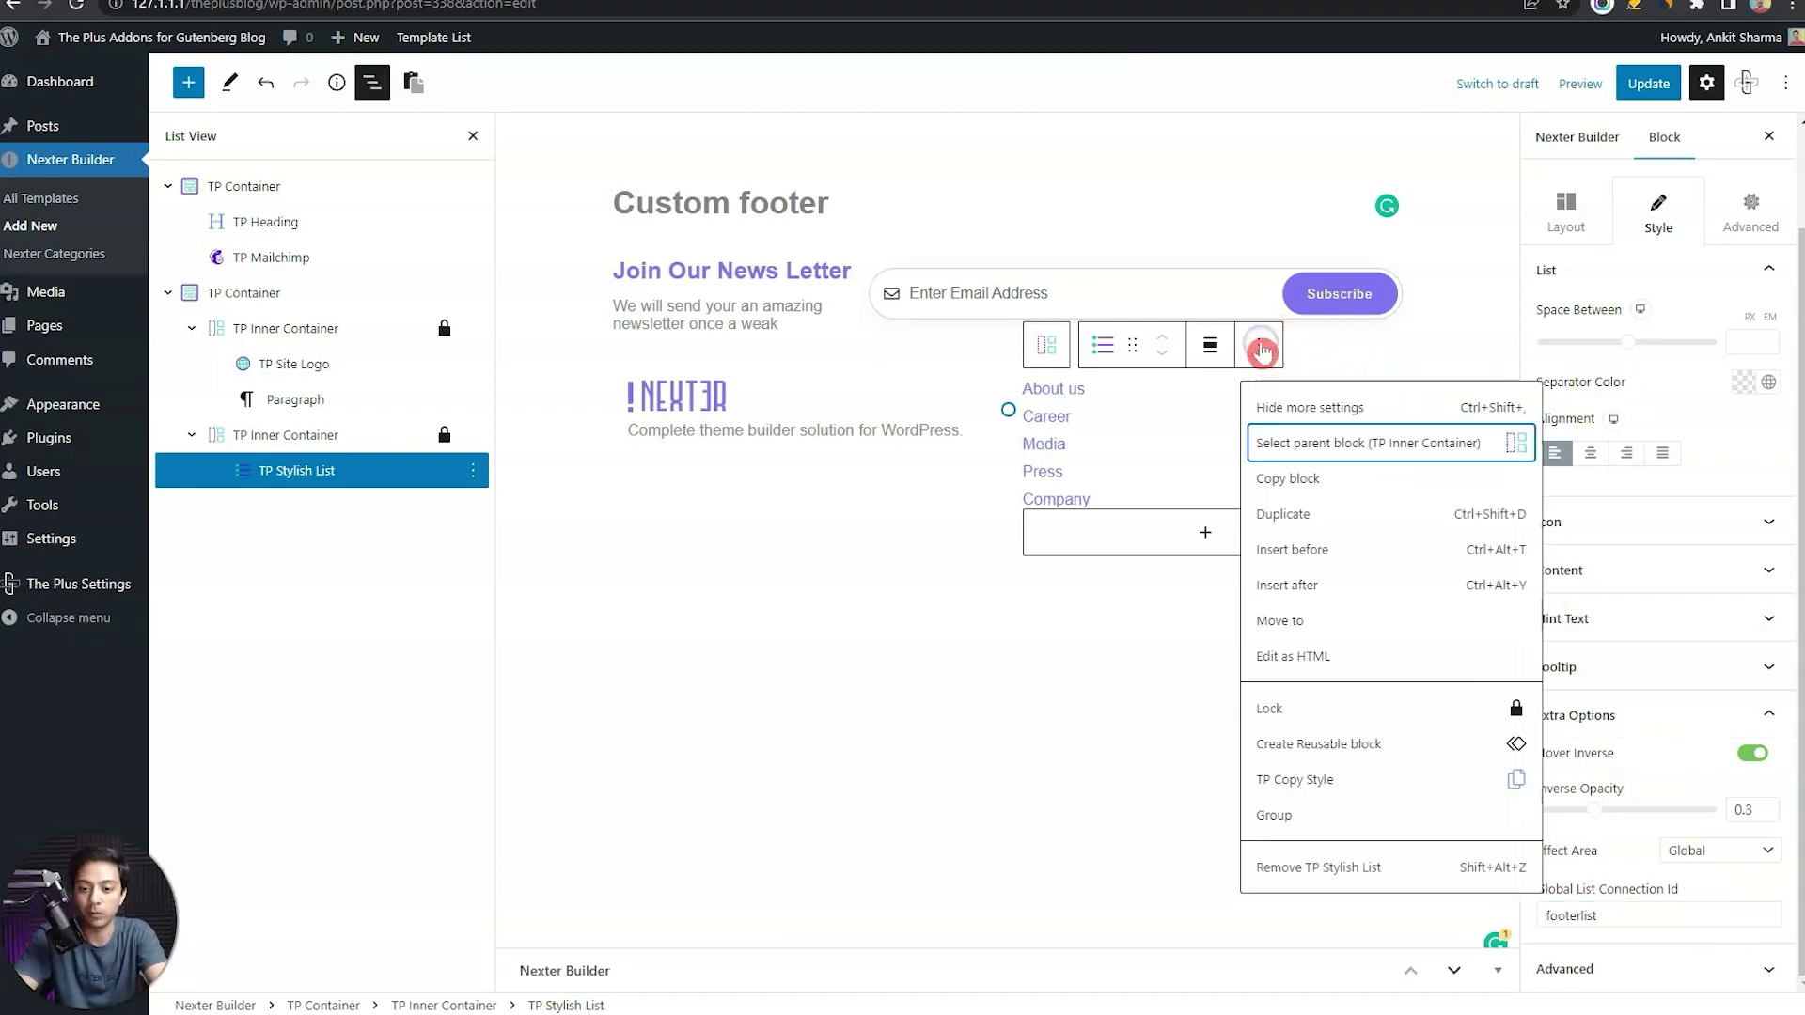
click(1288, 526)
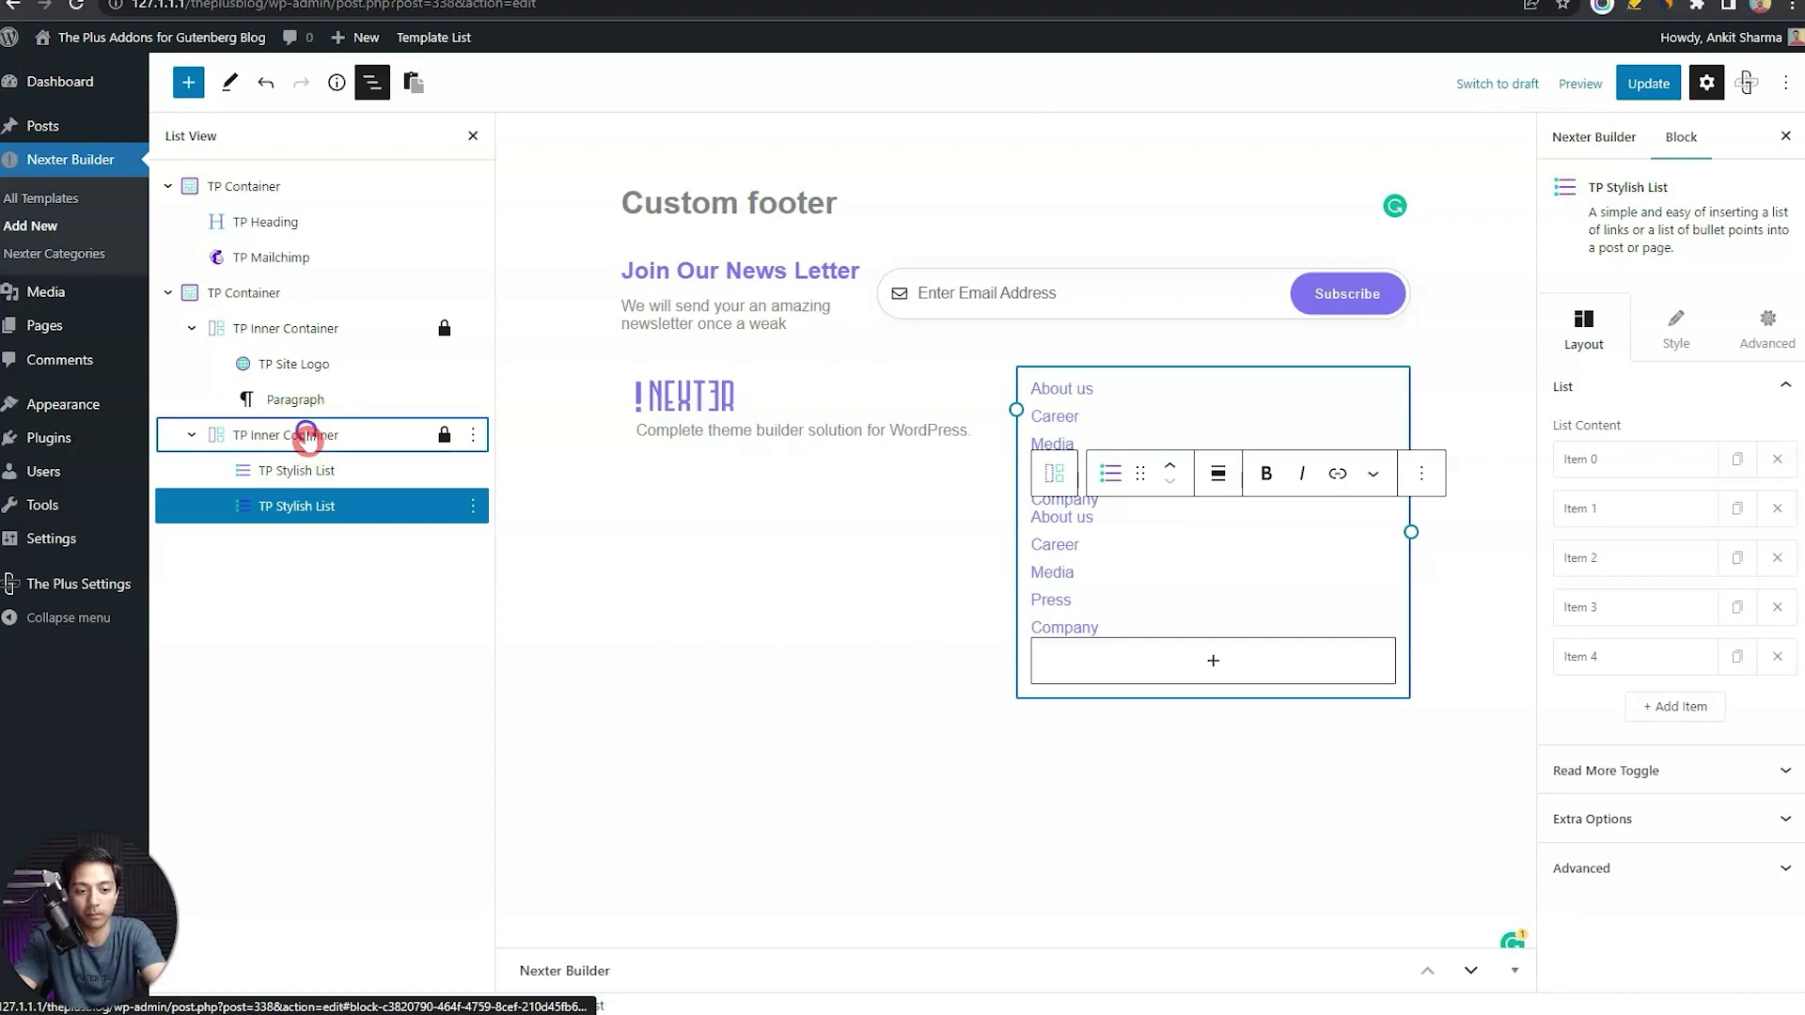
click(307, 436)
click(1607, 569)
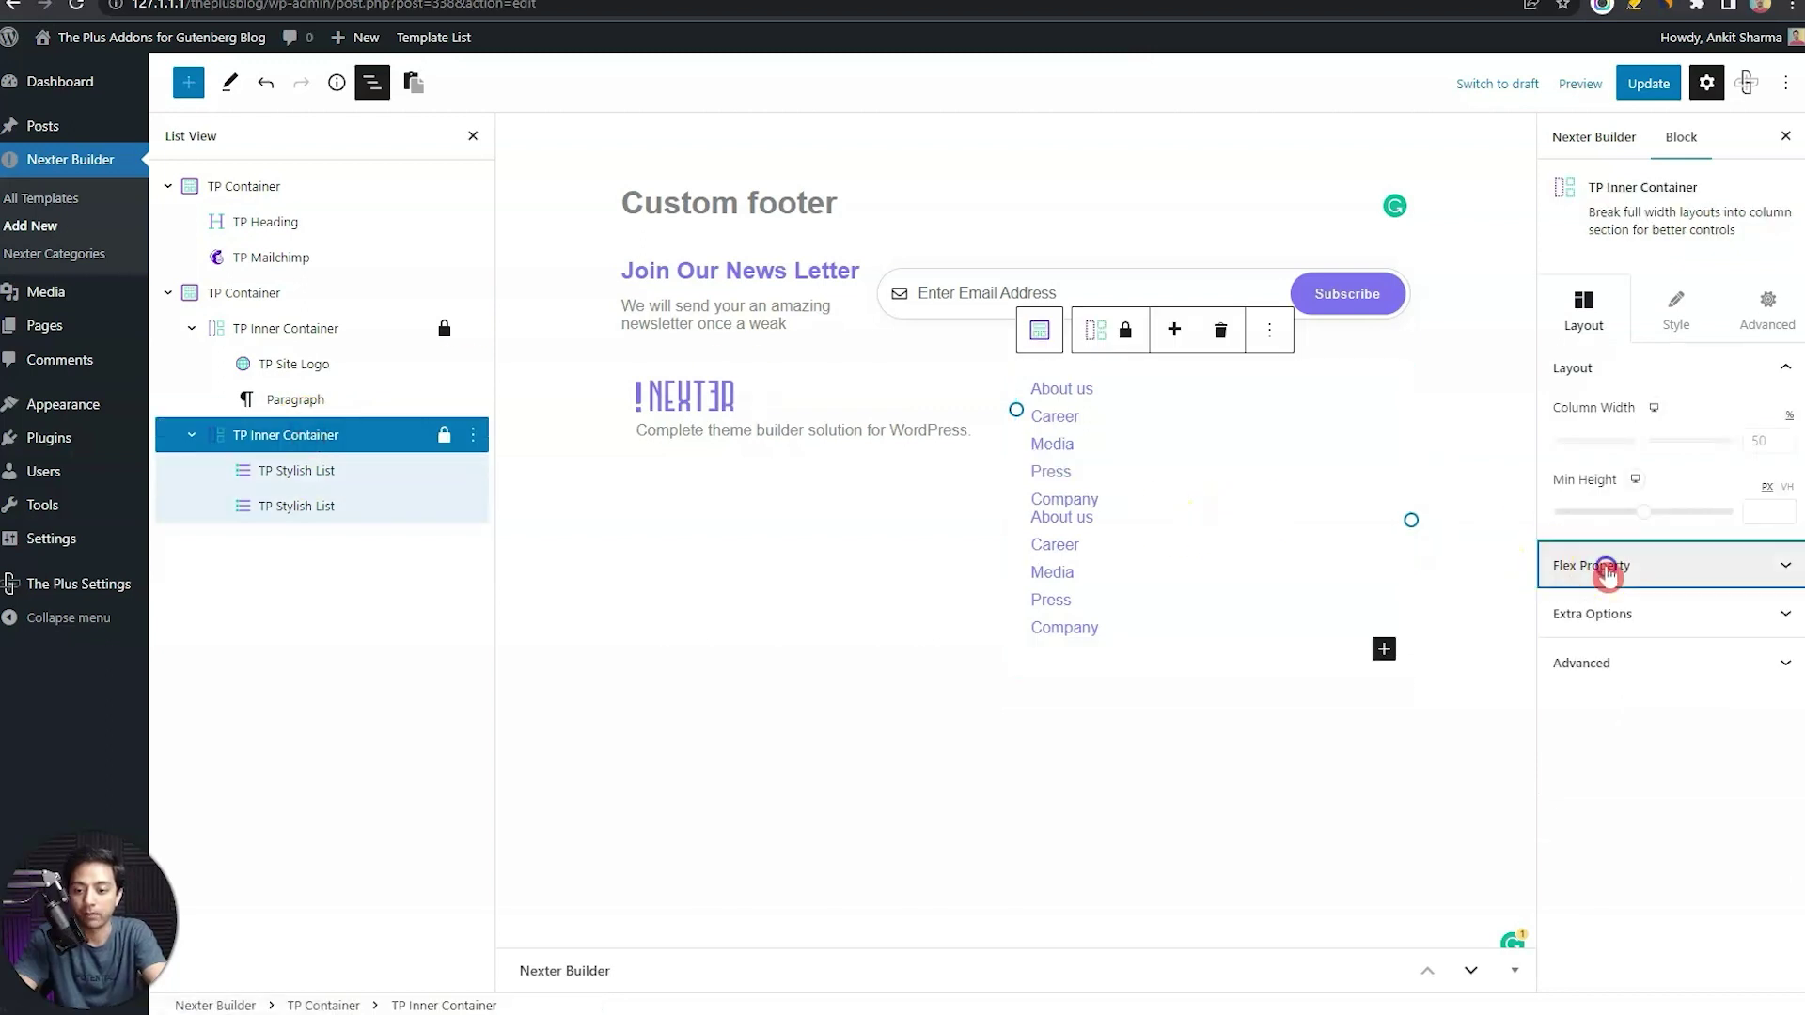
click(1692, 609)
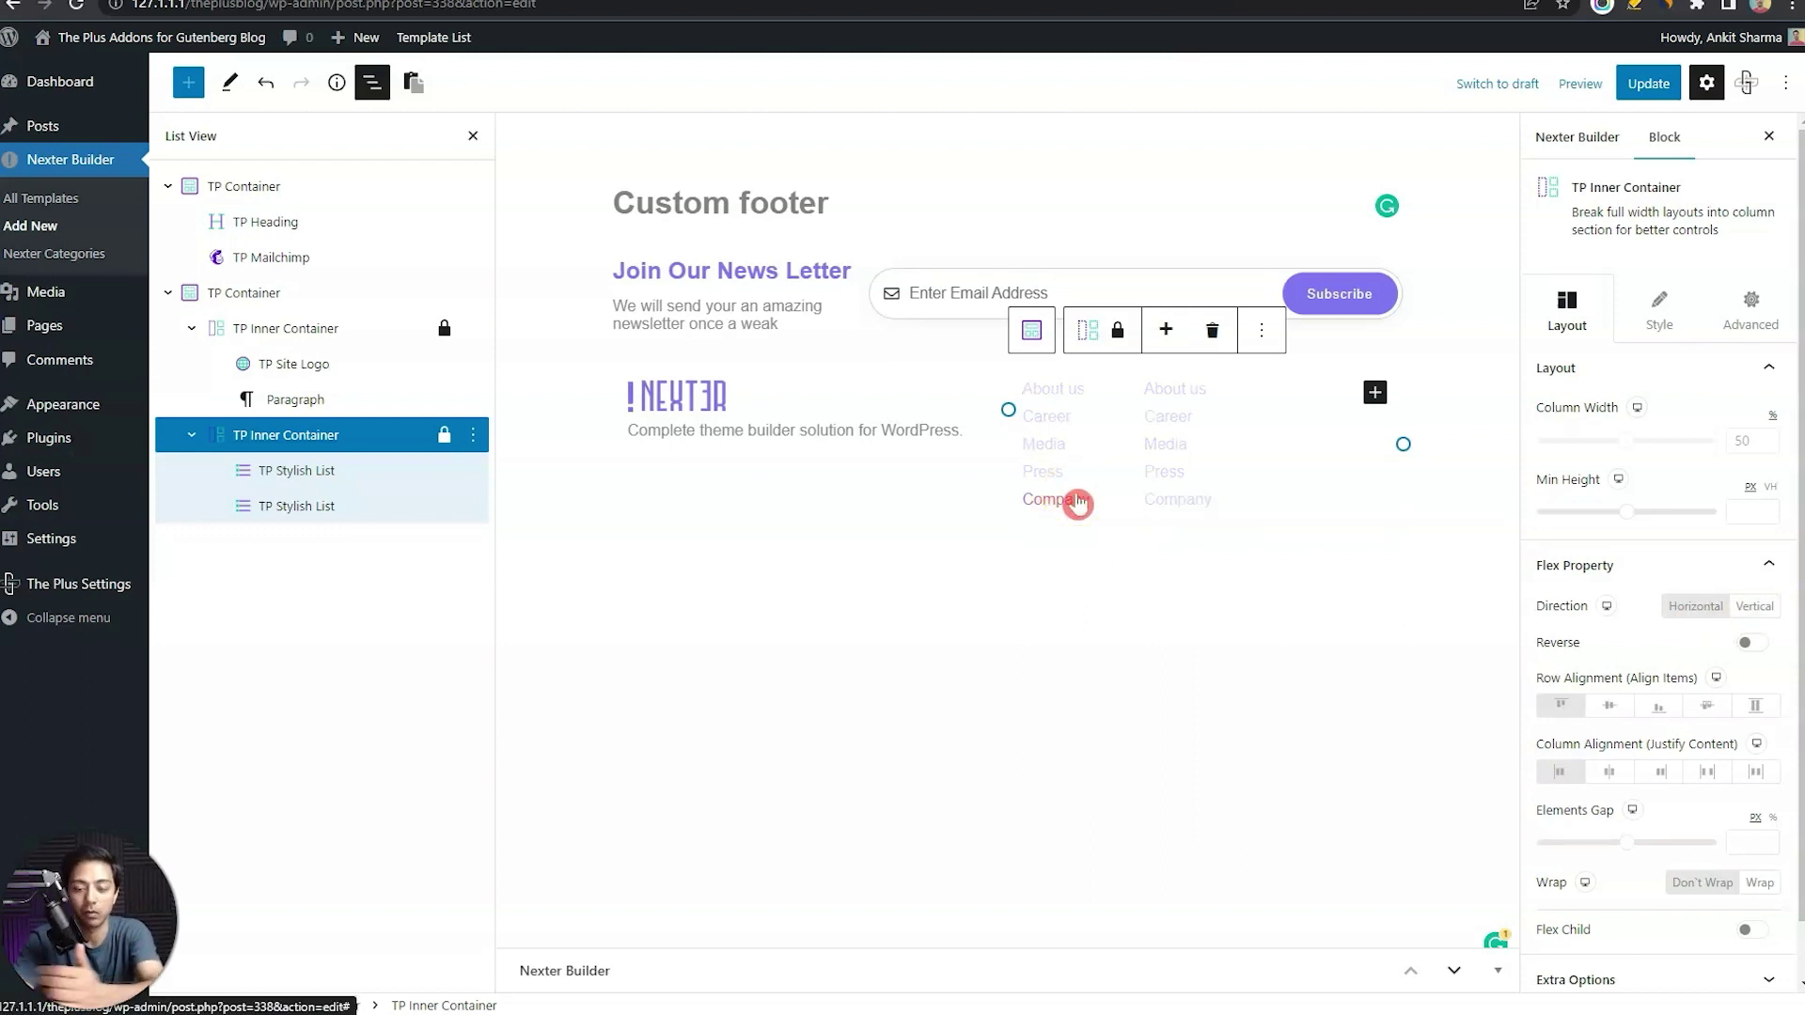
Center the inner container's row alignment and set its column alignment to Space Between
click(1613, 713)
click(1708, 772)
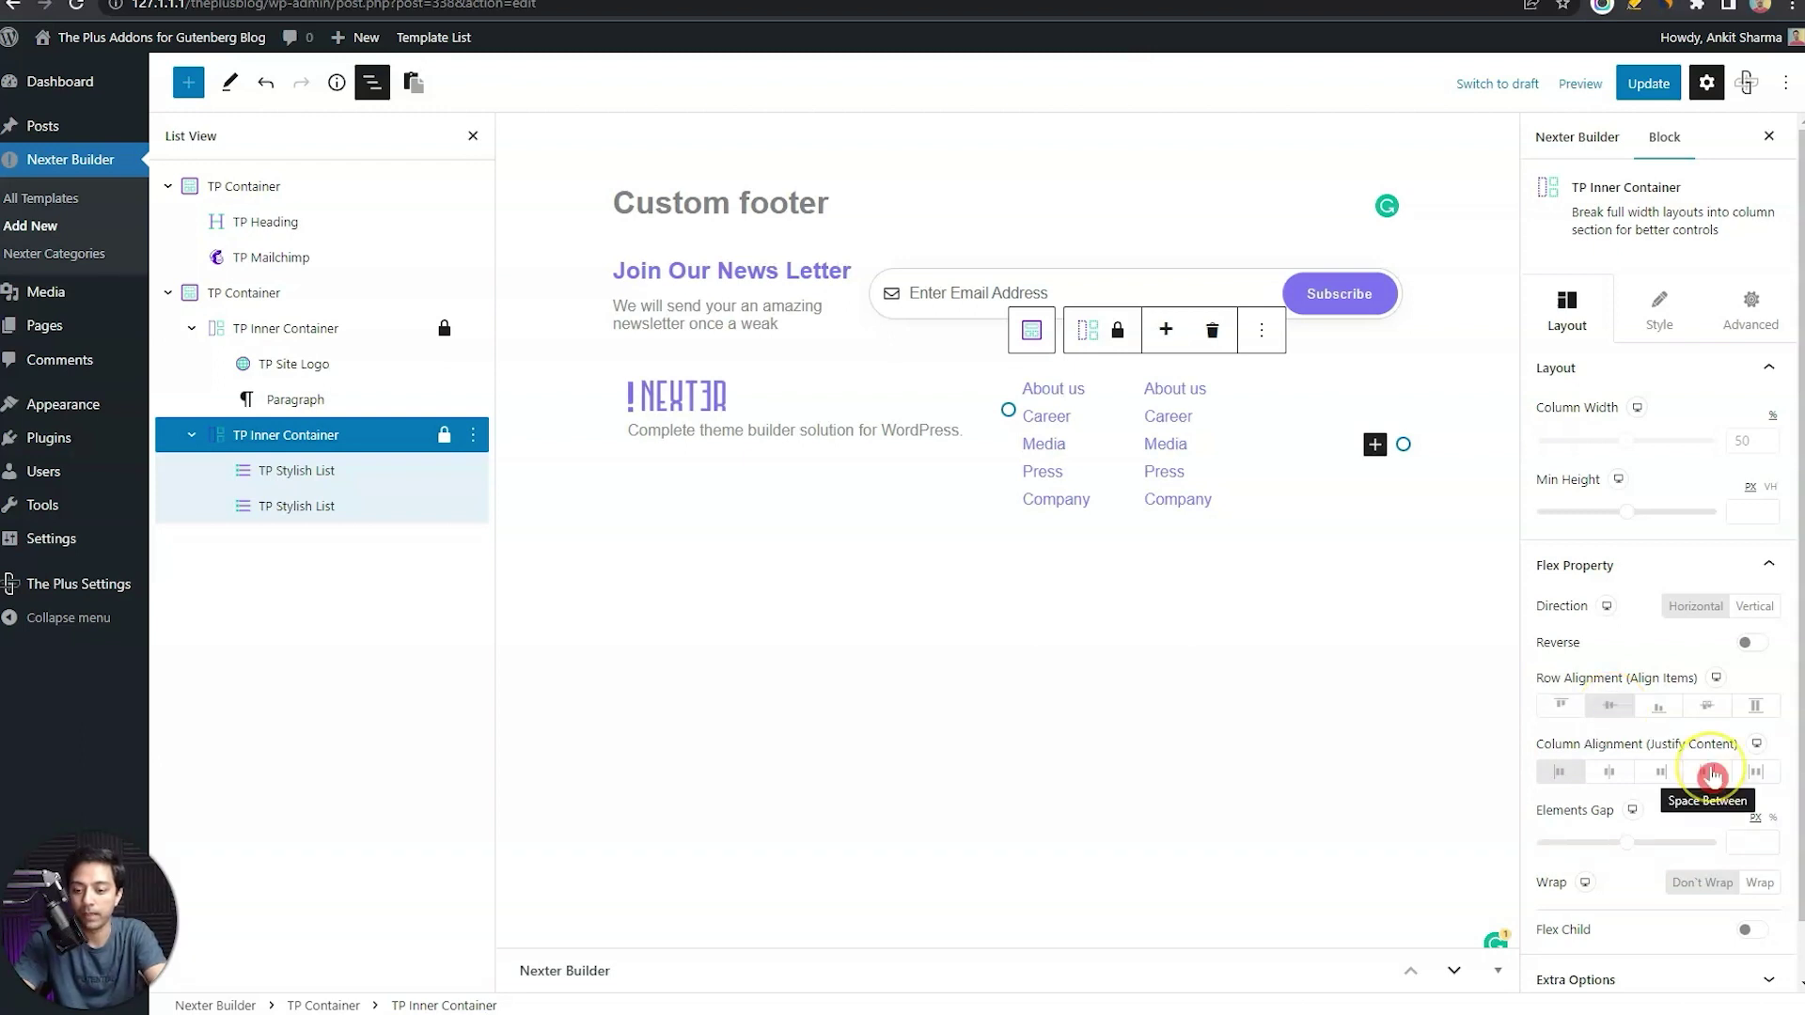
click(1711, 773)
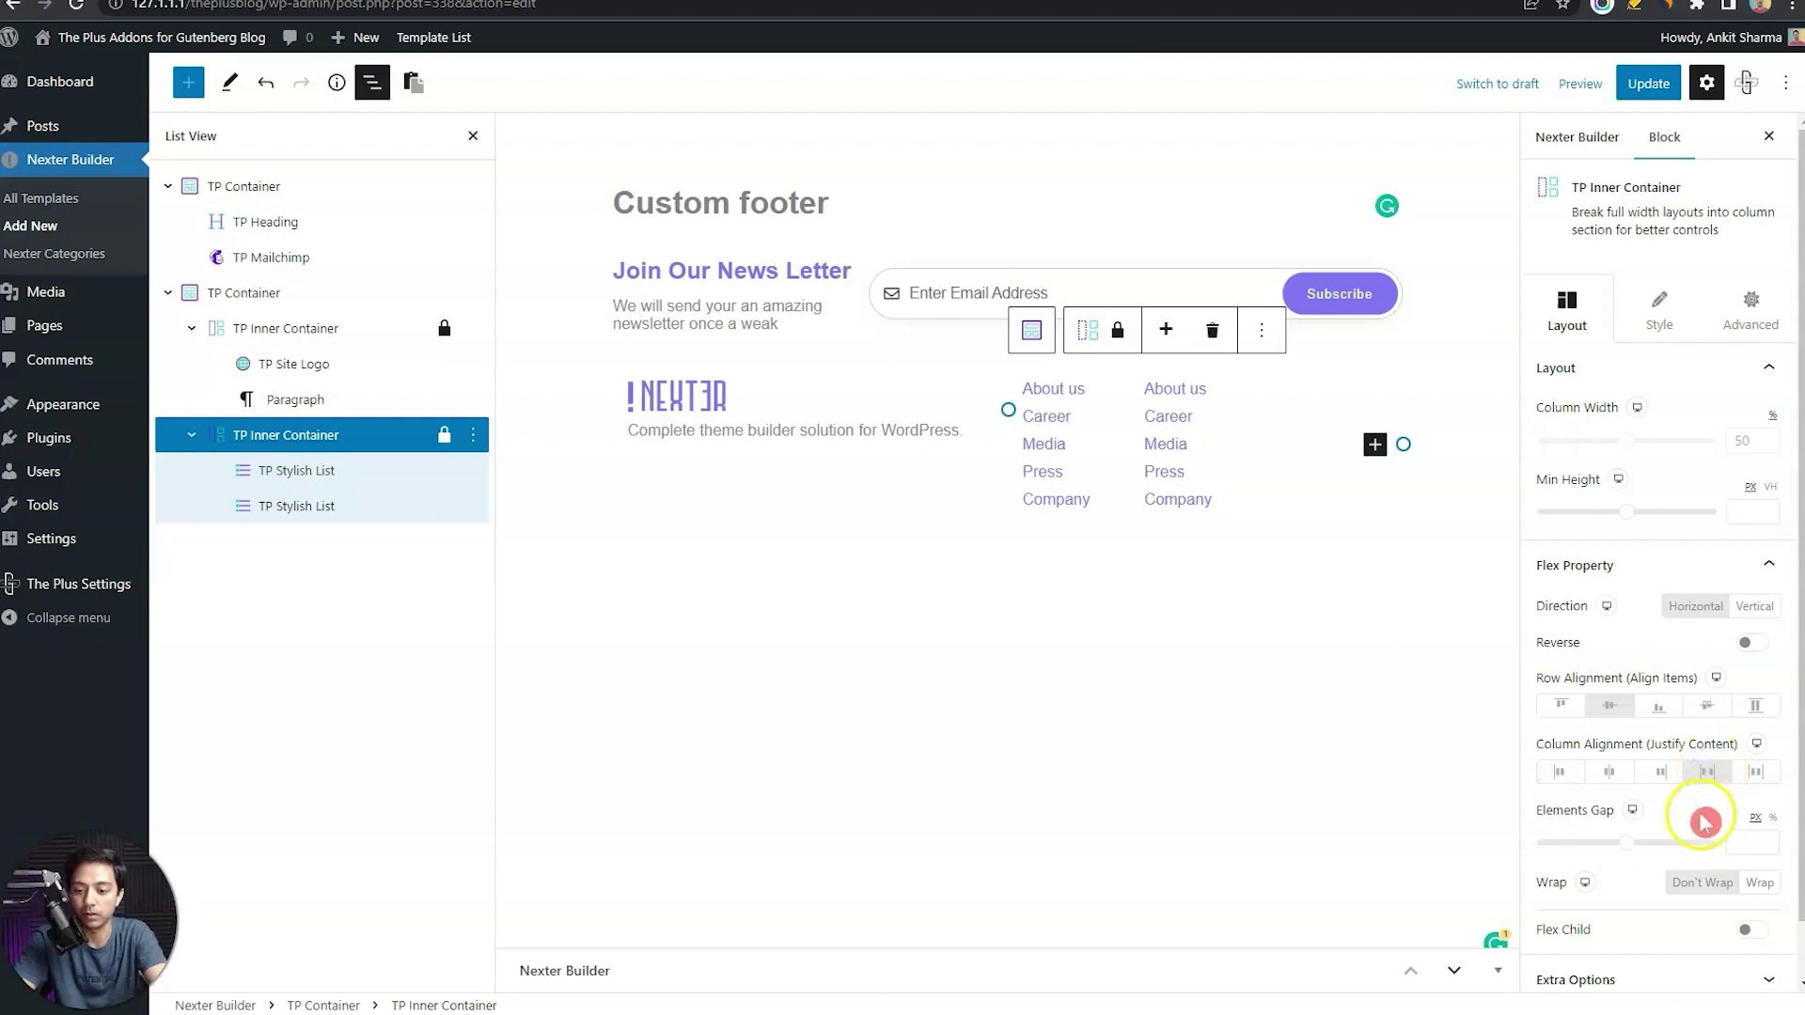
Rename the duplicated list's items Terms, Privacy, Legal, Resources and Settings, and open its Extra Options style settings
click(1283, 414)
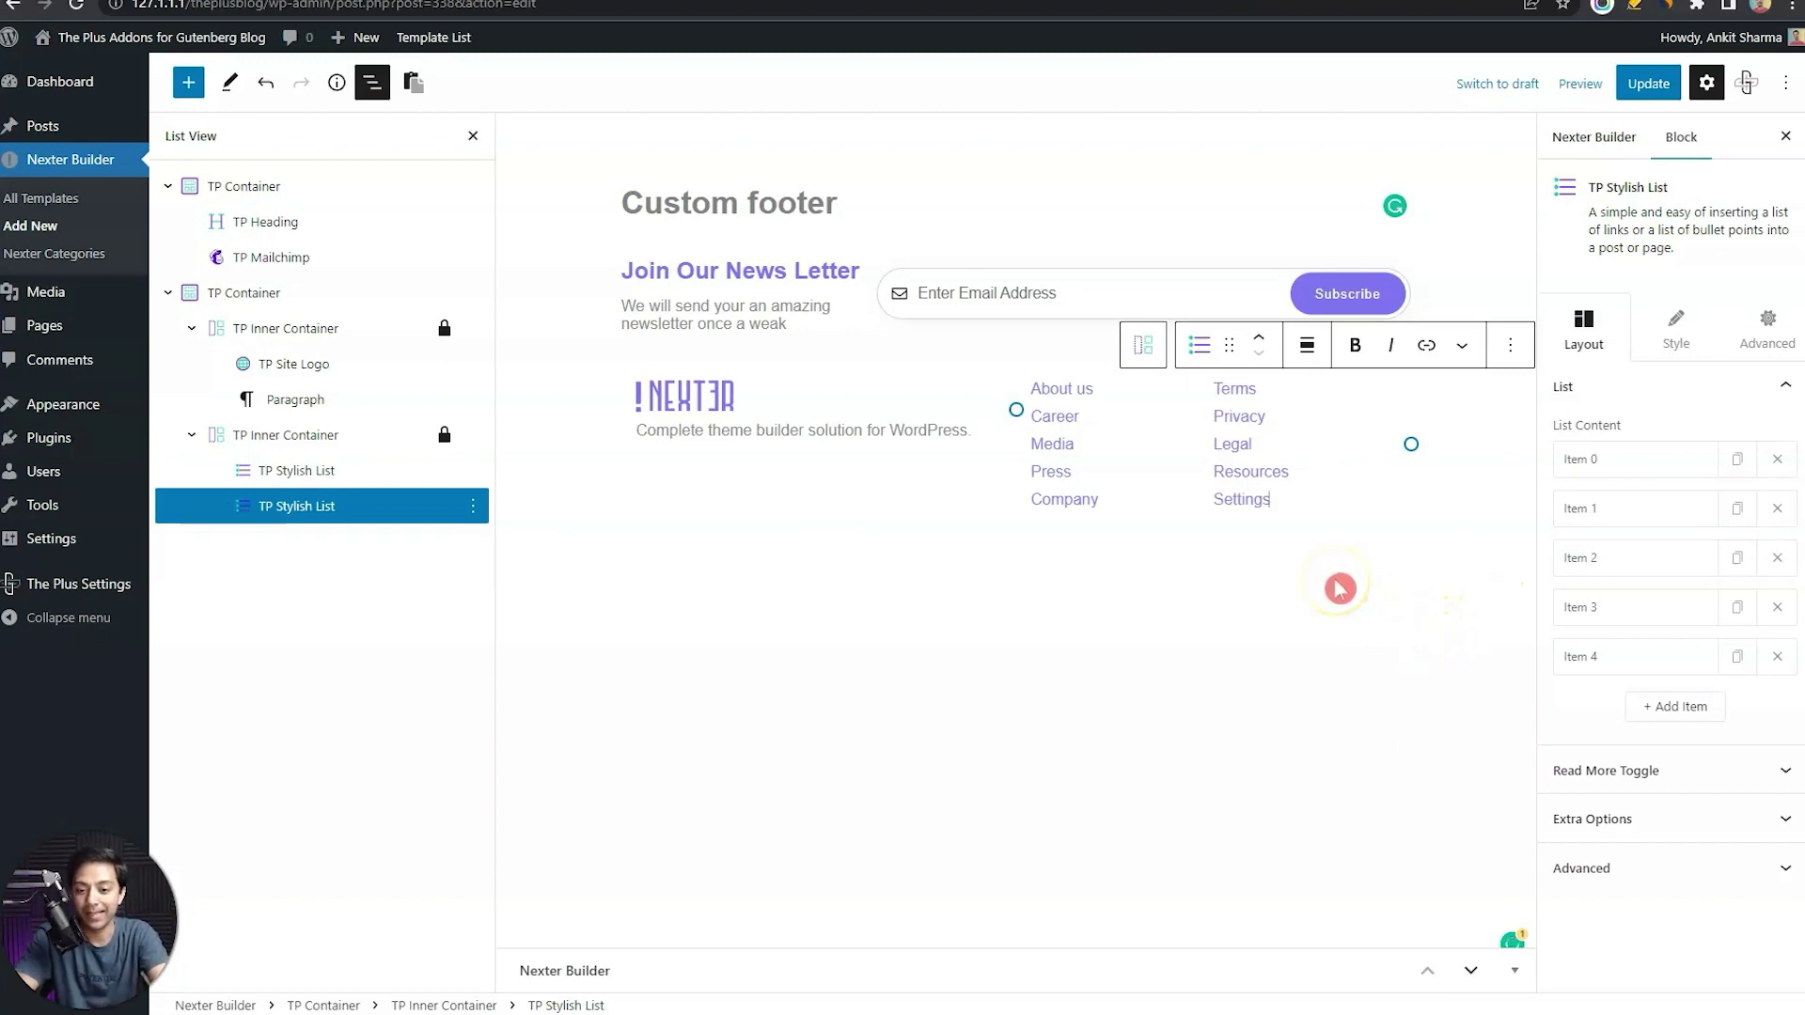
click(1675, 330)
click(1624, 832)
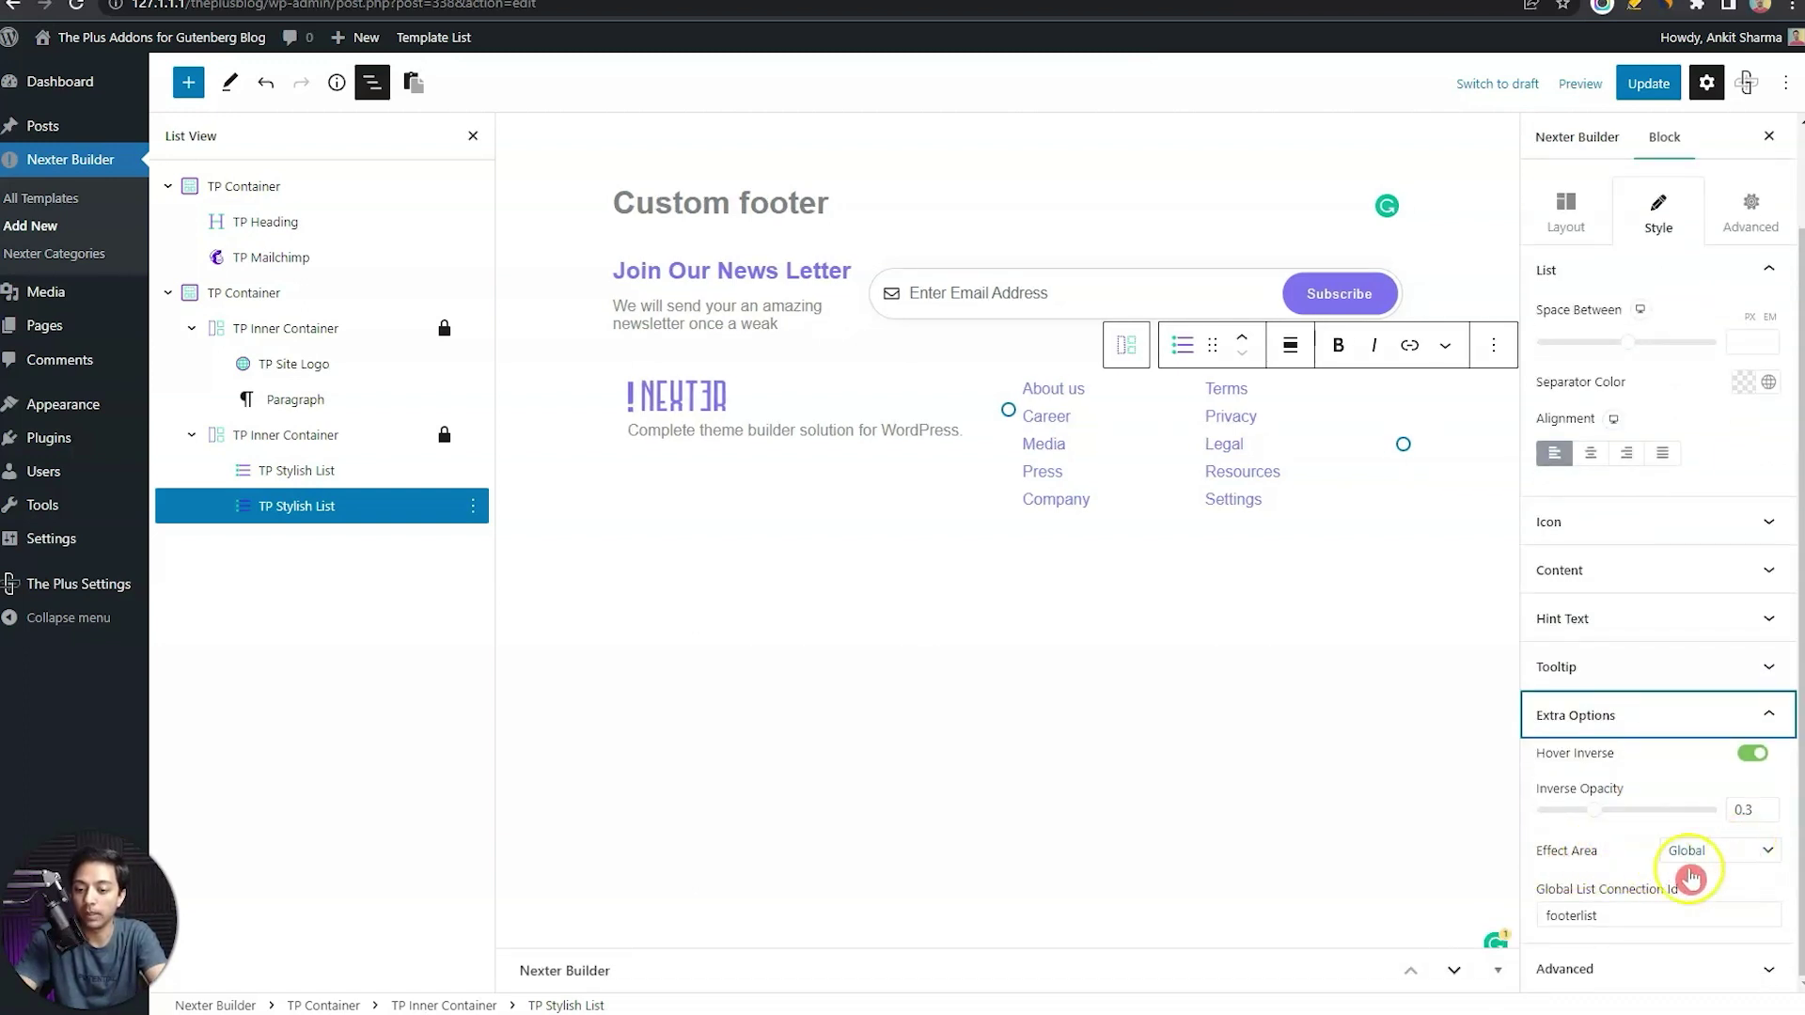
Check the duplicated list's footerlist connection ID and test the shared hover effect across both link lists
click(1612, 917)
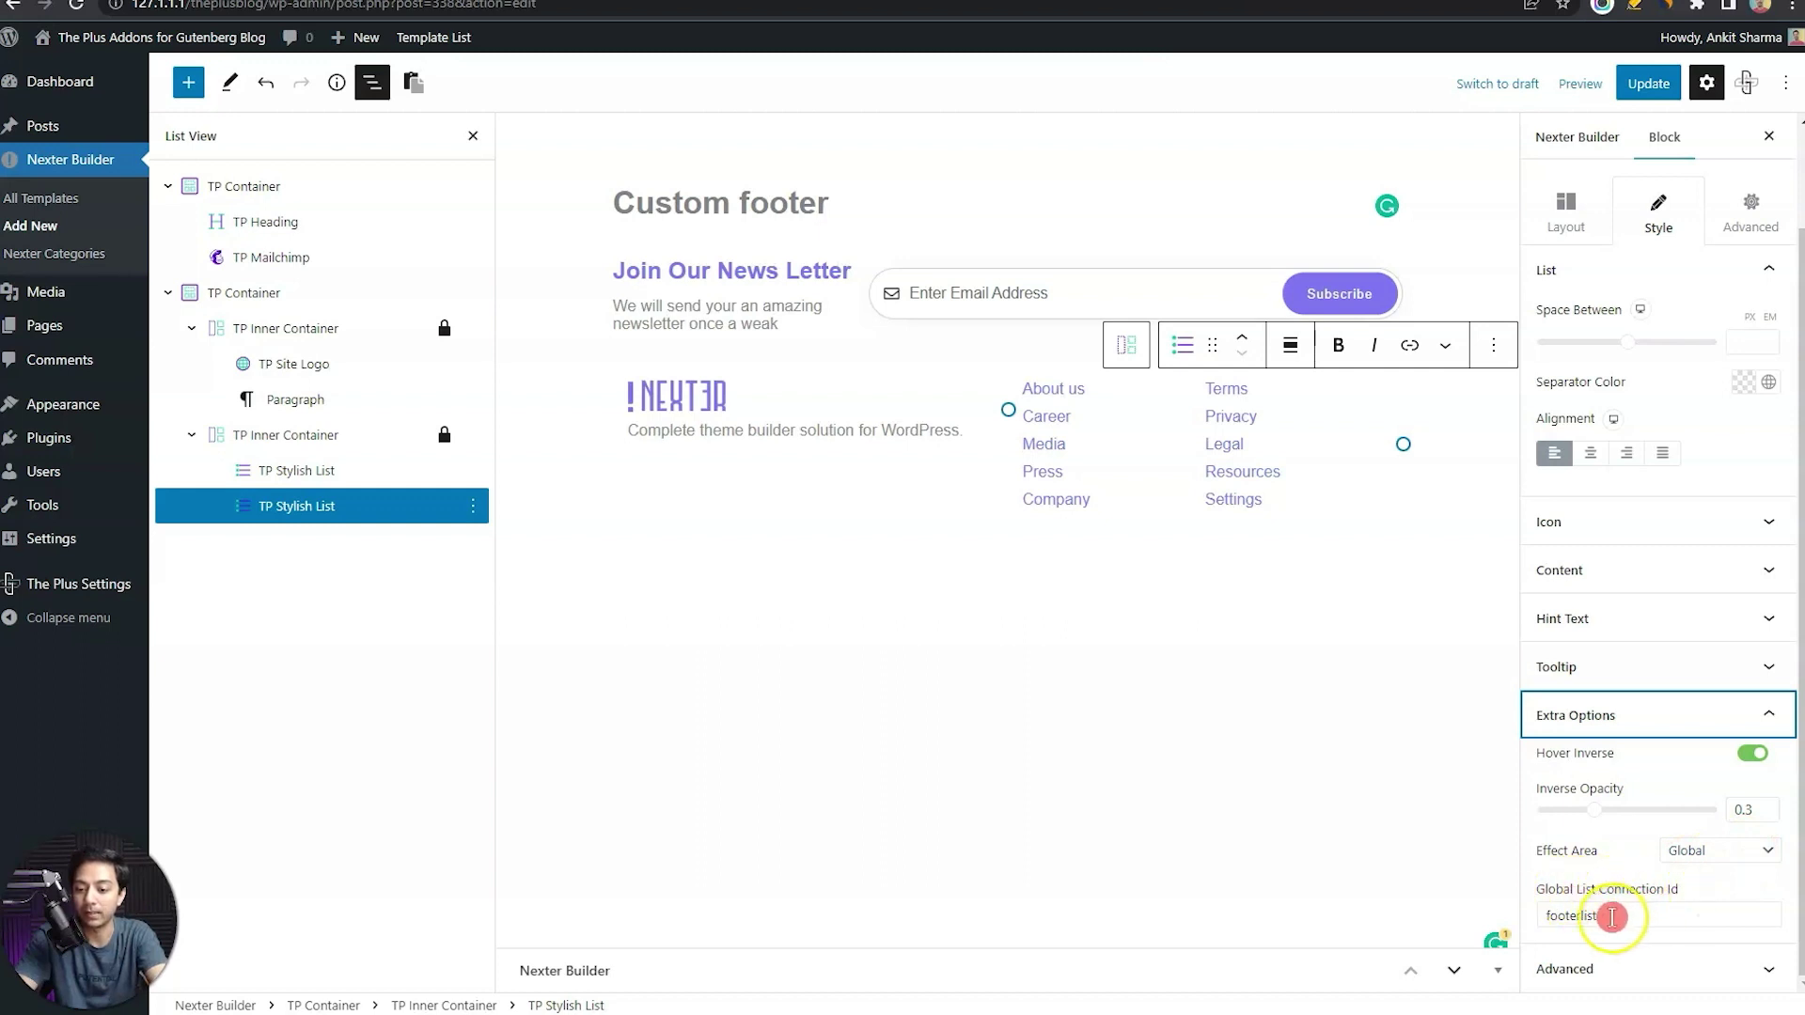
click(1081, 532)
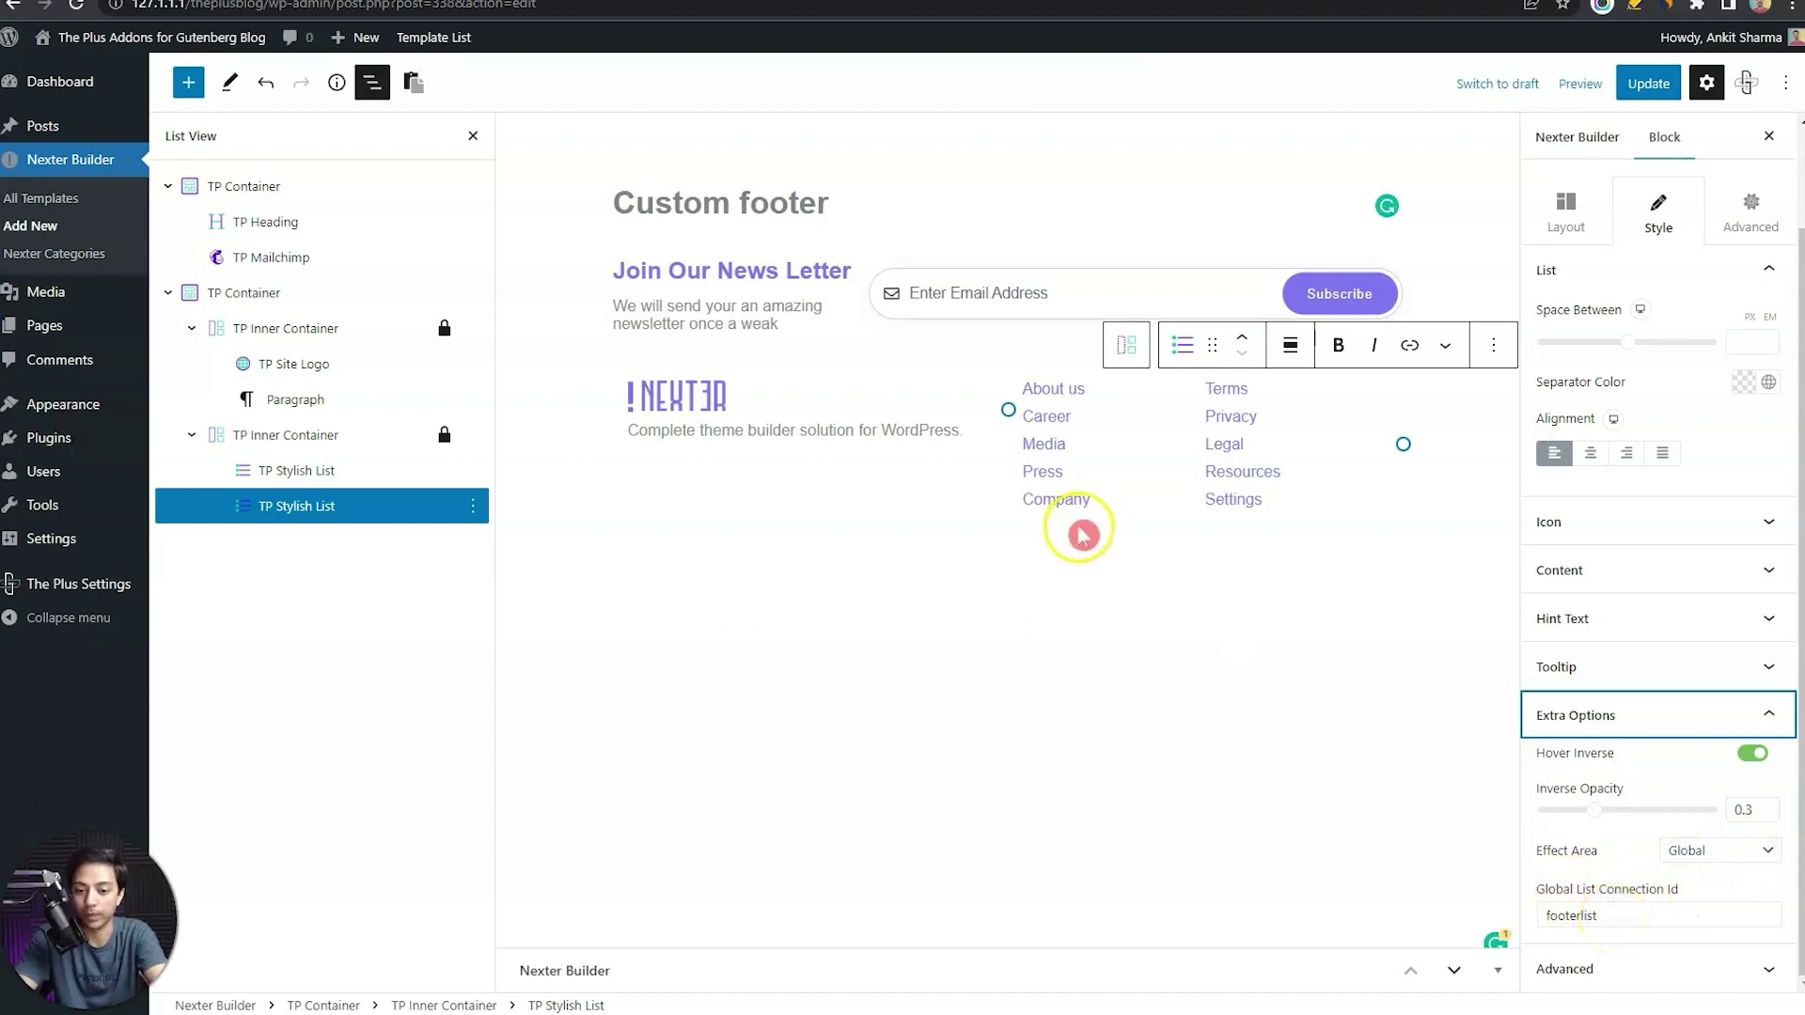
click(1241, 720)
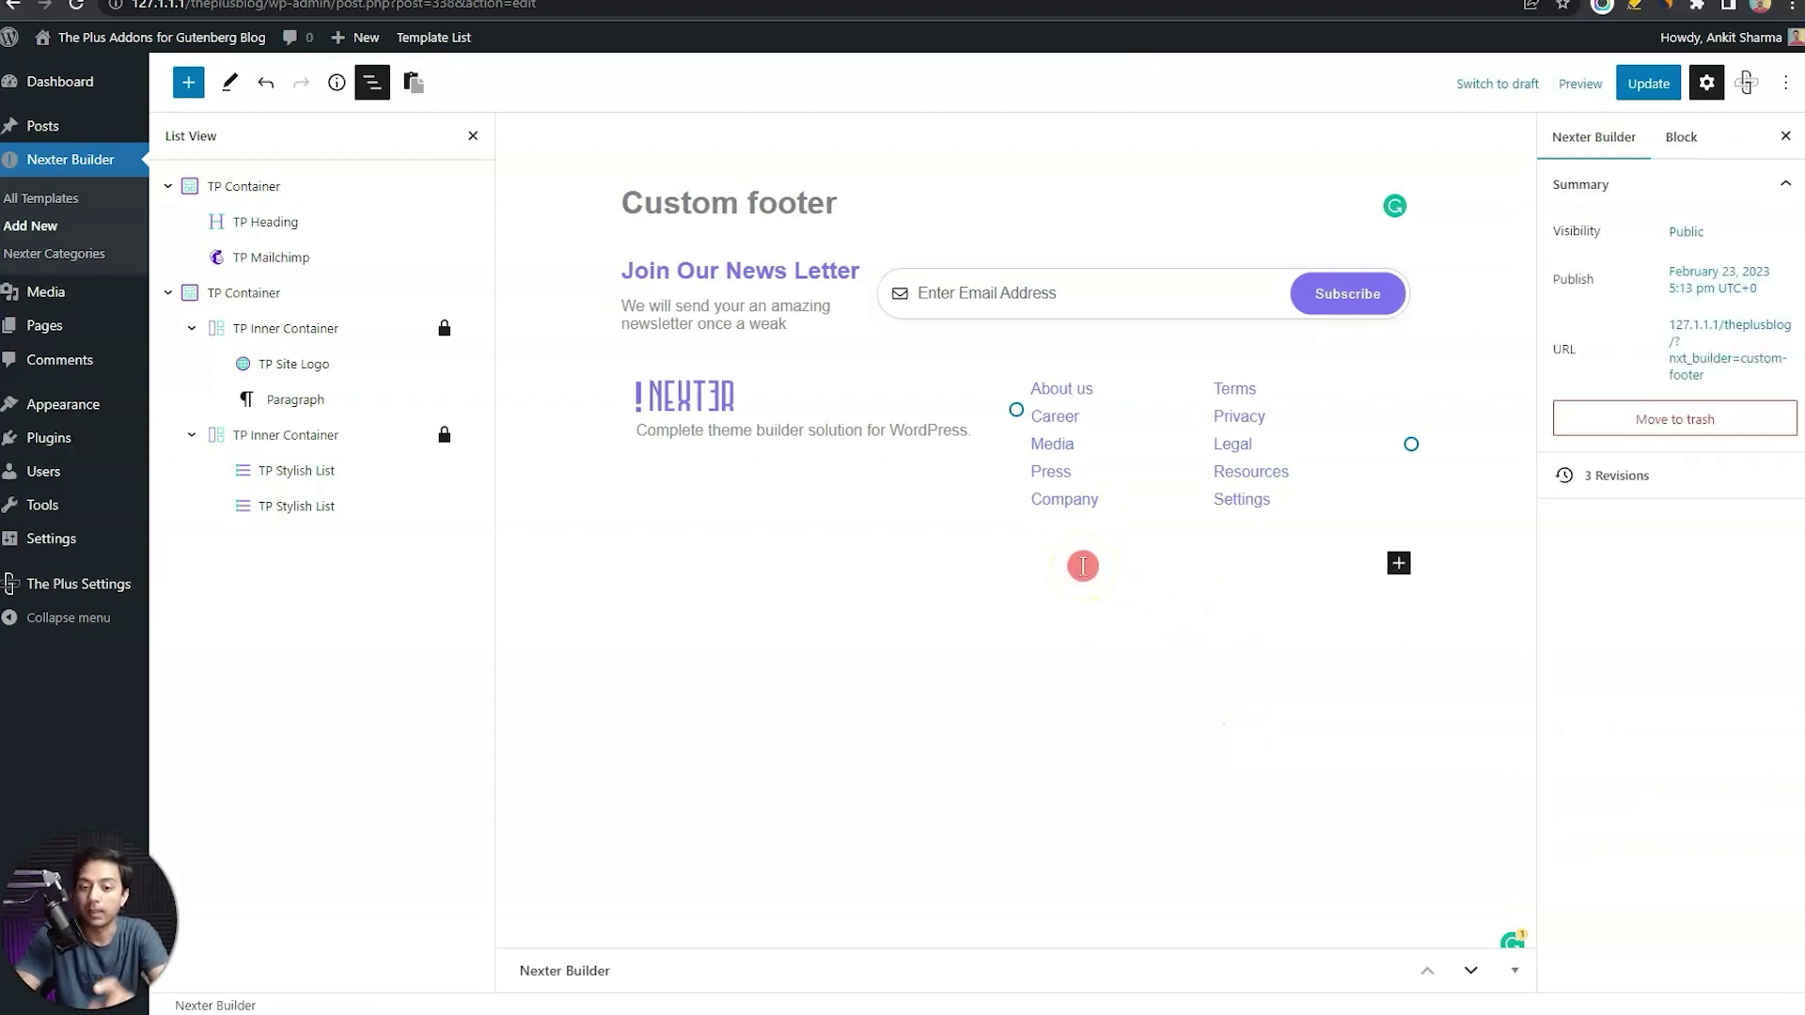
click(1082, 566)
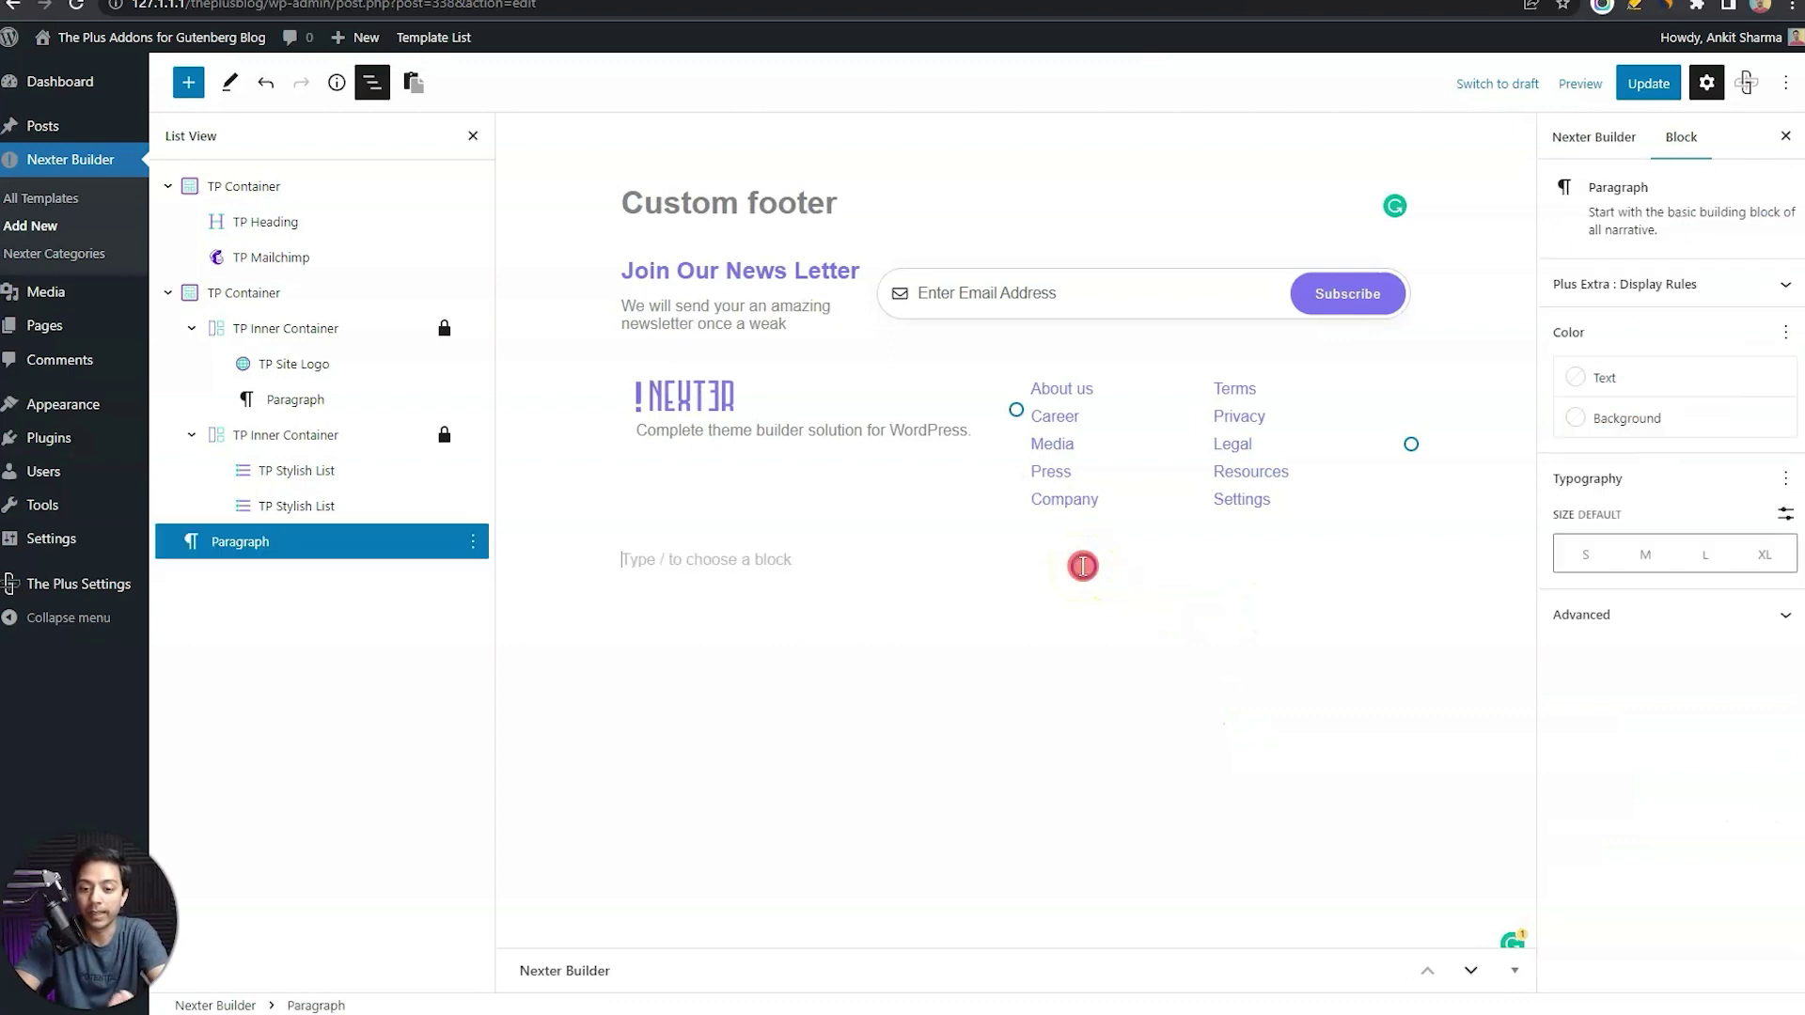
click(1083, 510)
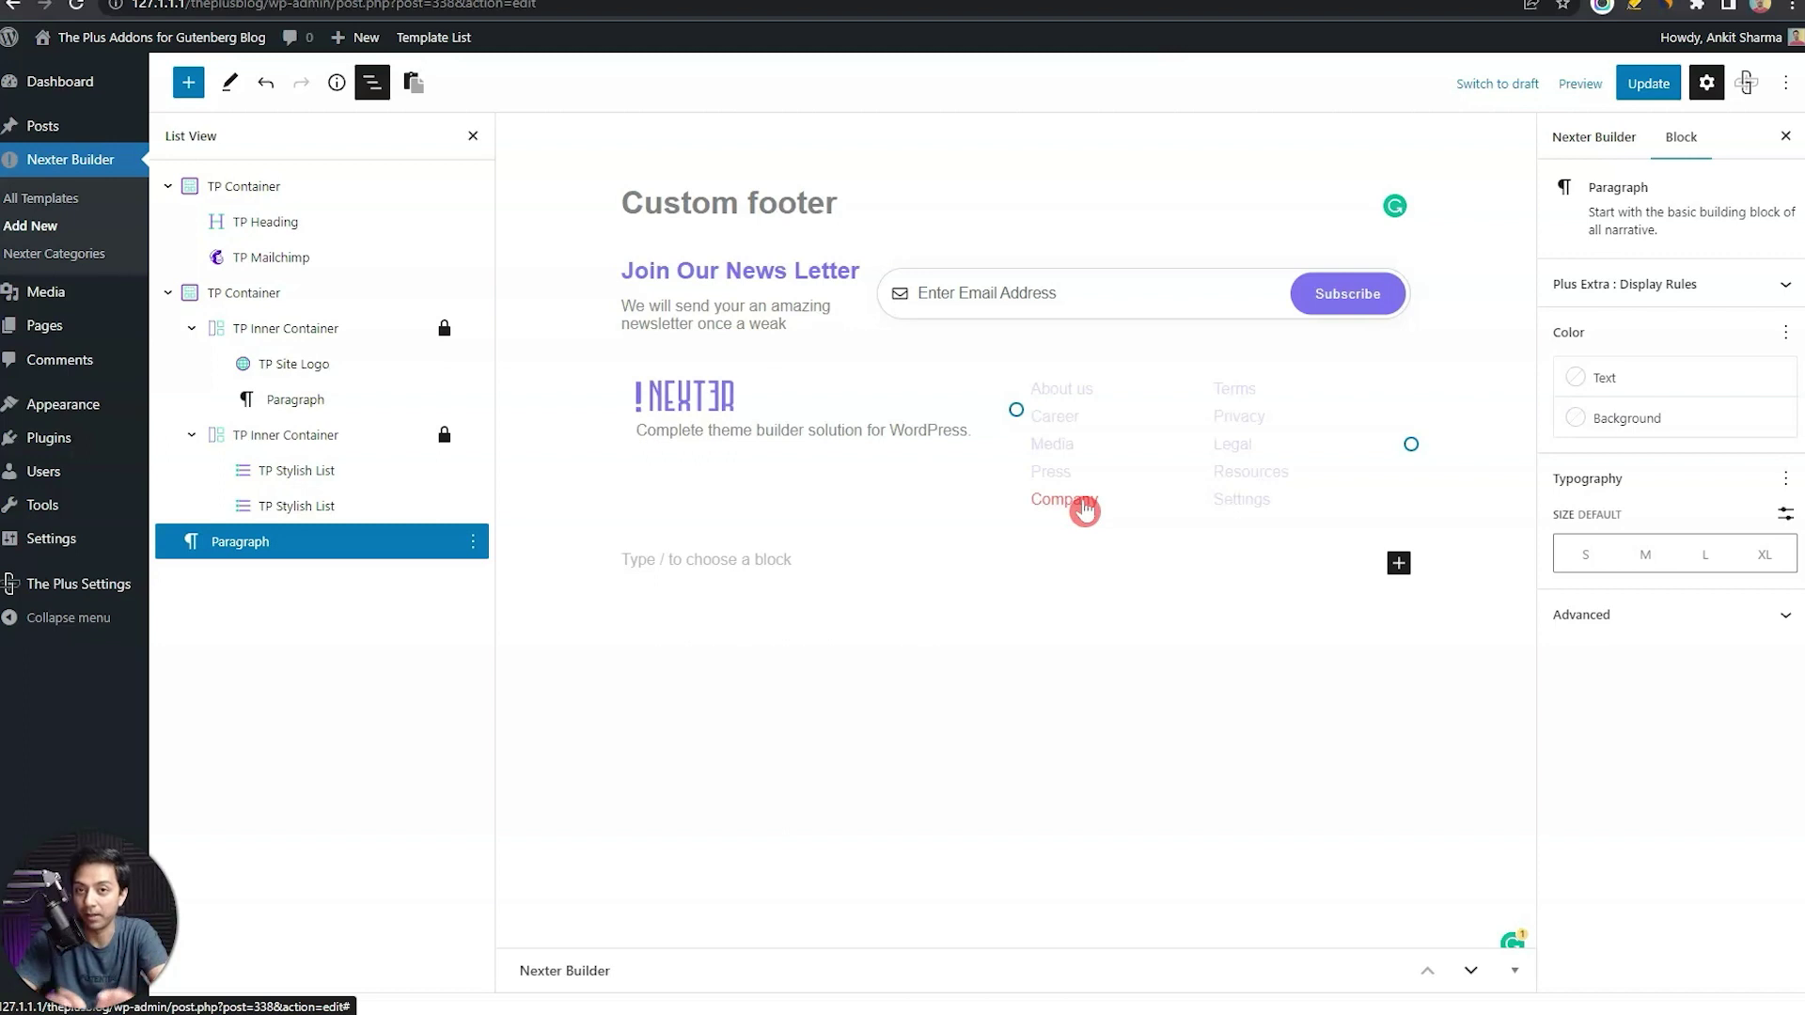
click(1084, 511)
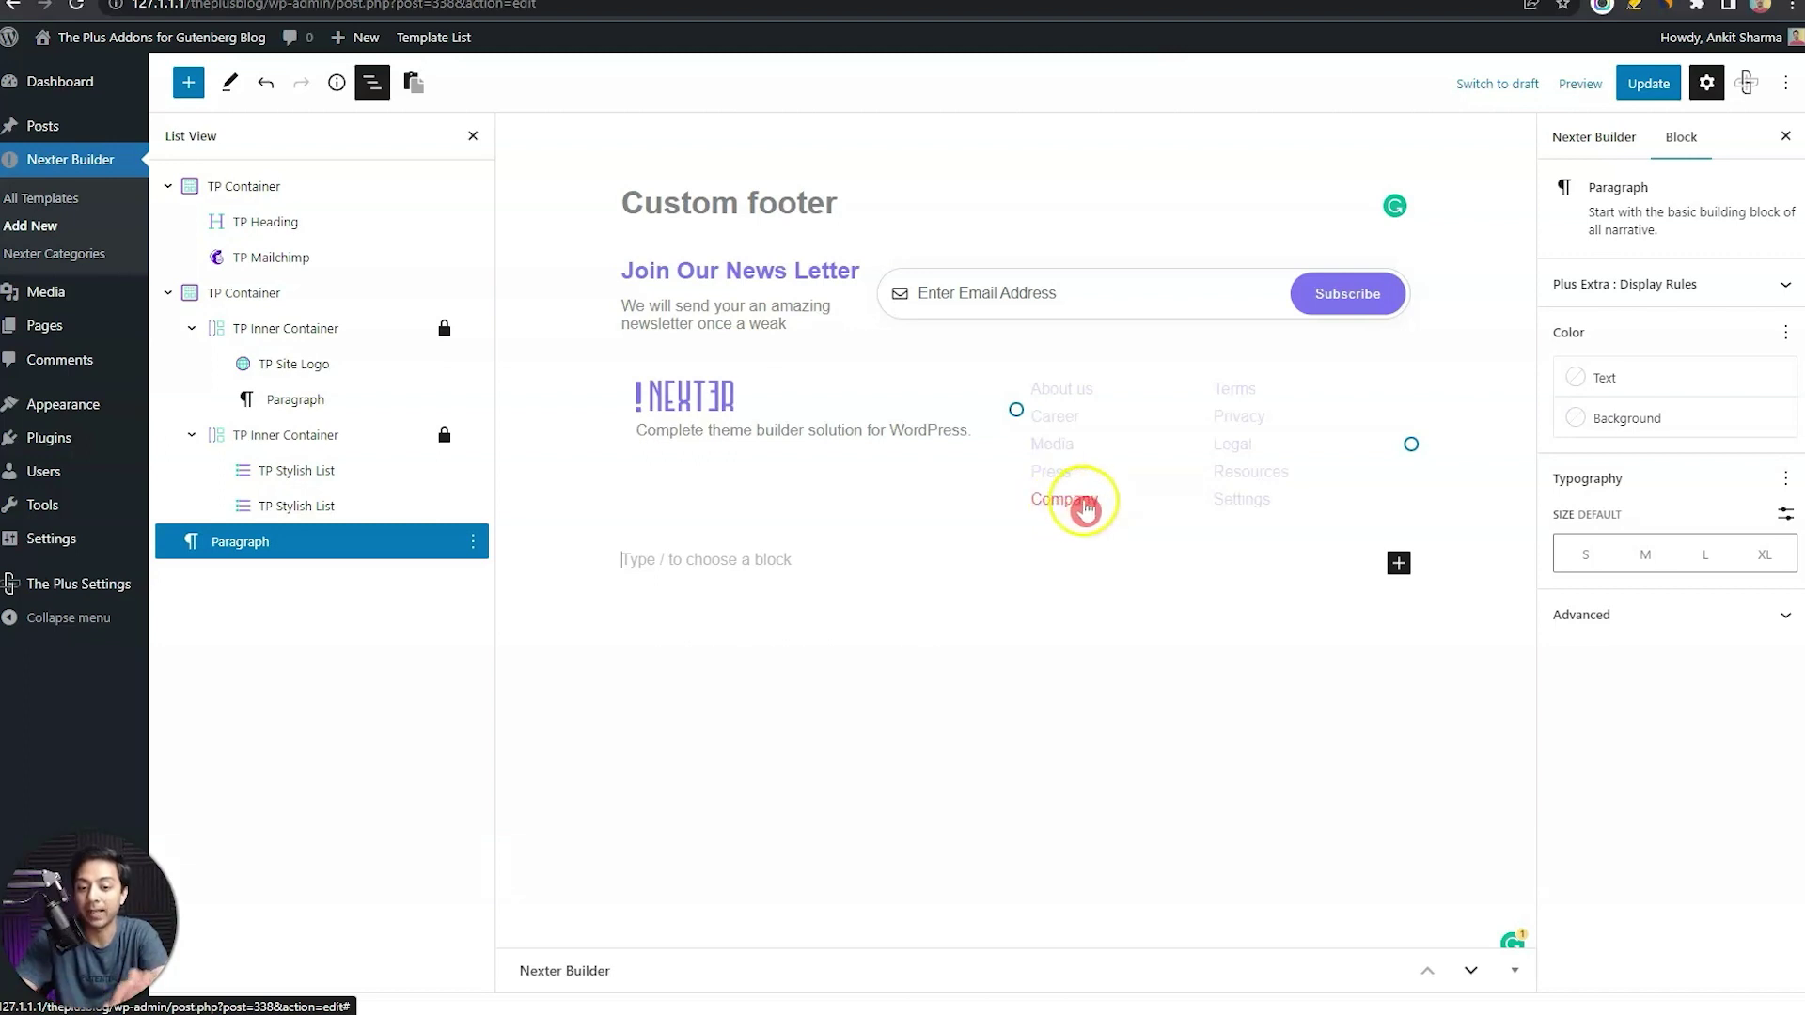
Duplicate the second stylish list within the same inner container and open the copy's style settings
click(1510, 345)
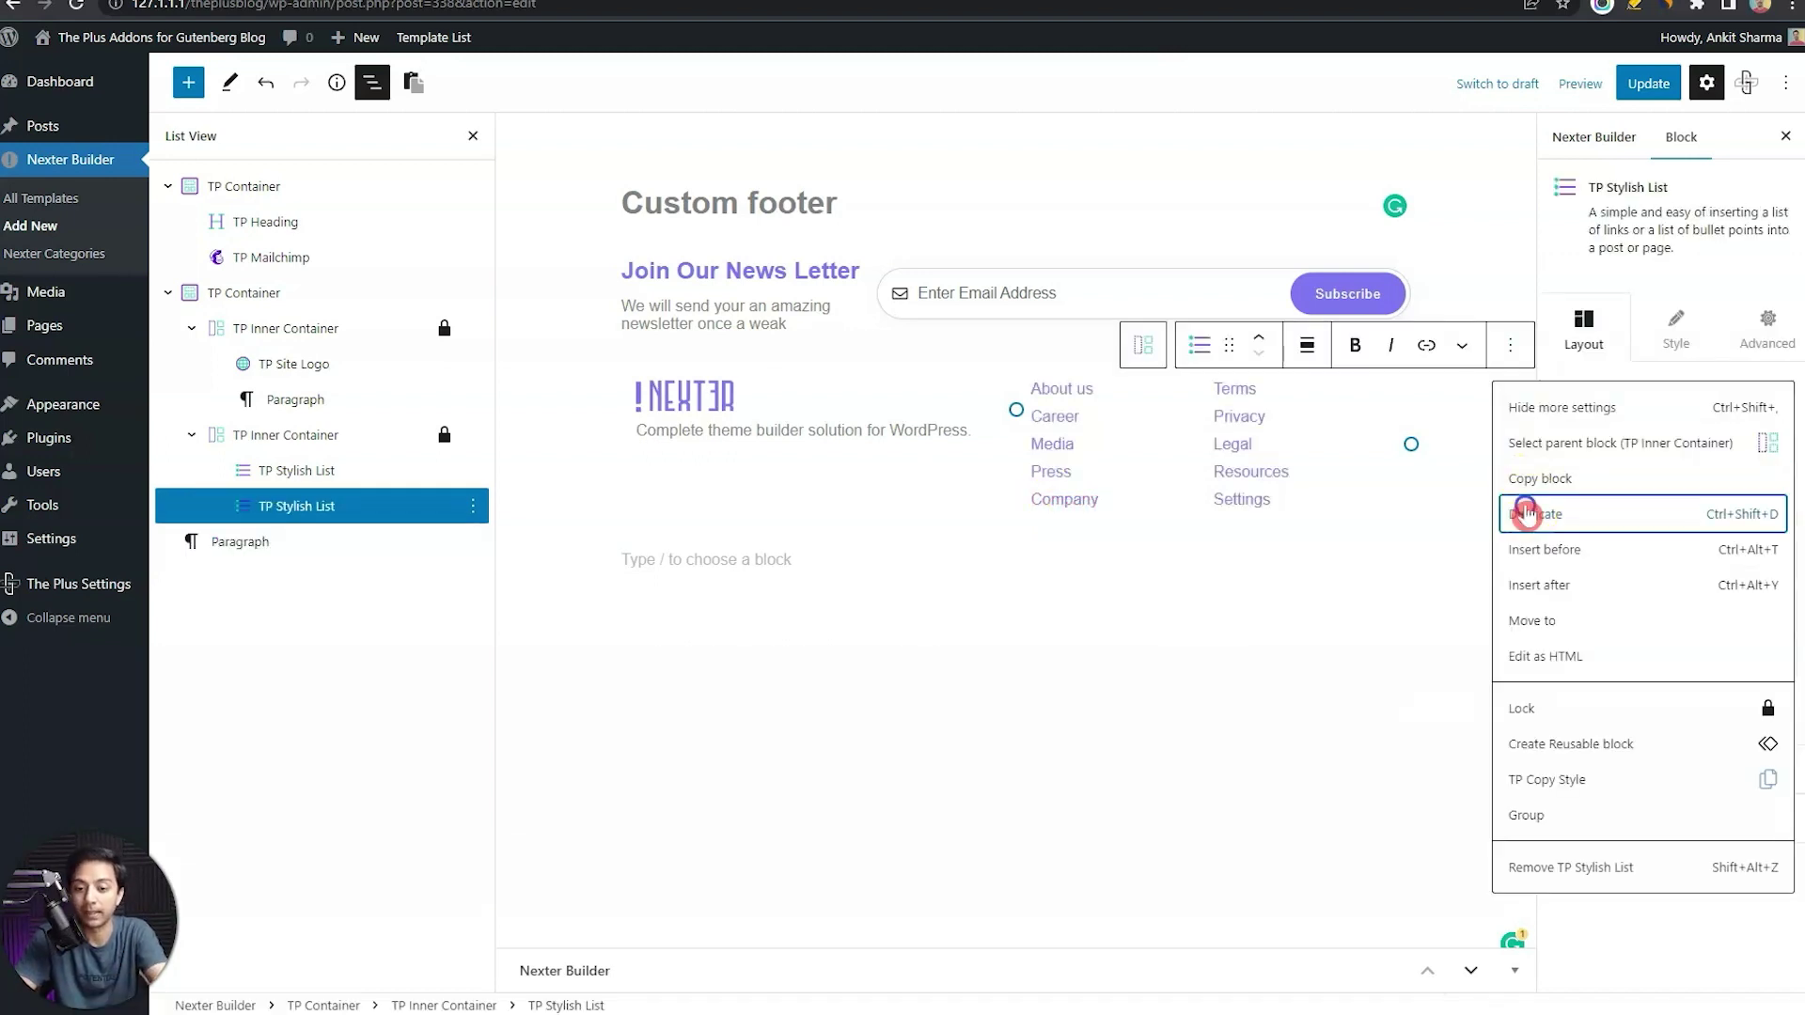
click(1527, 514)
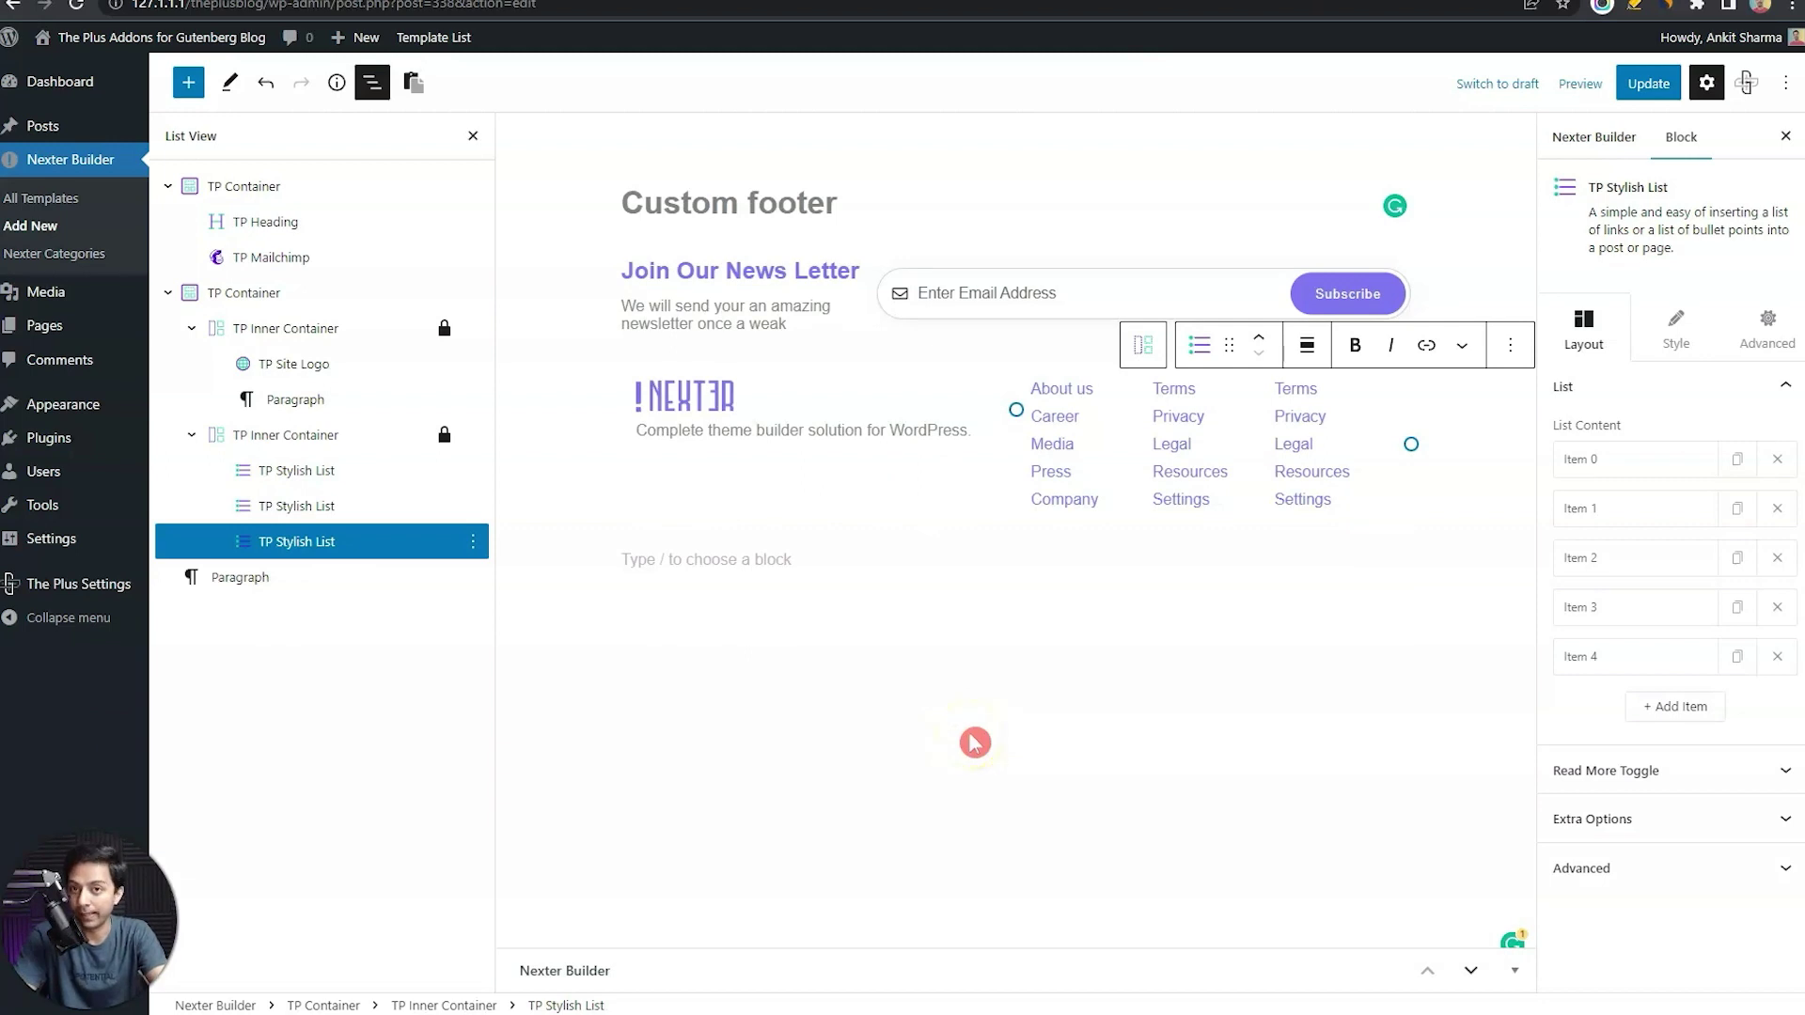
click(1138, 586)
drag(1140, 590, 1200, 480)
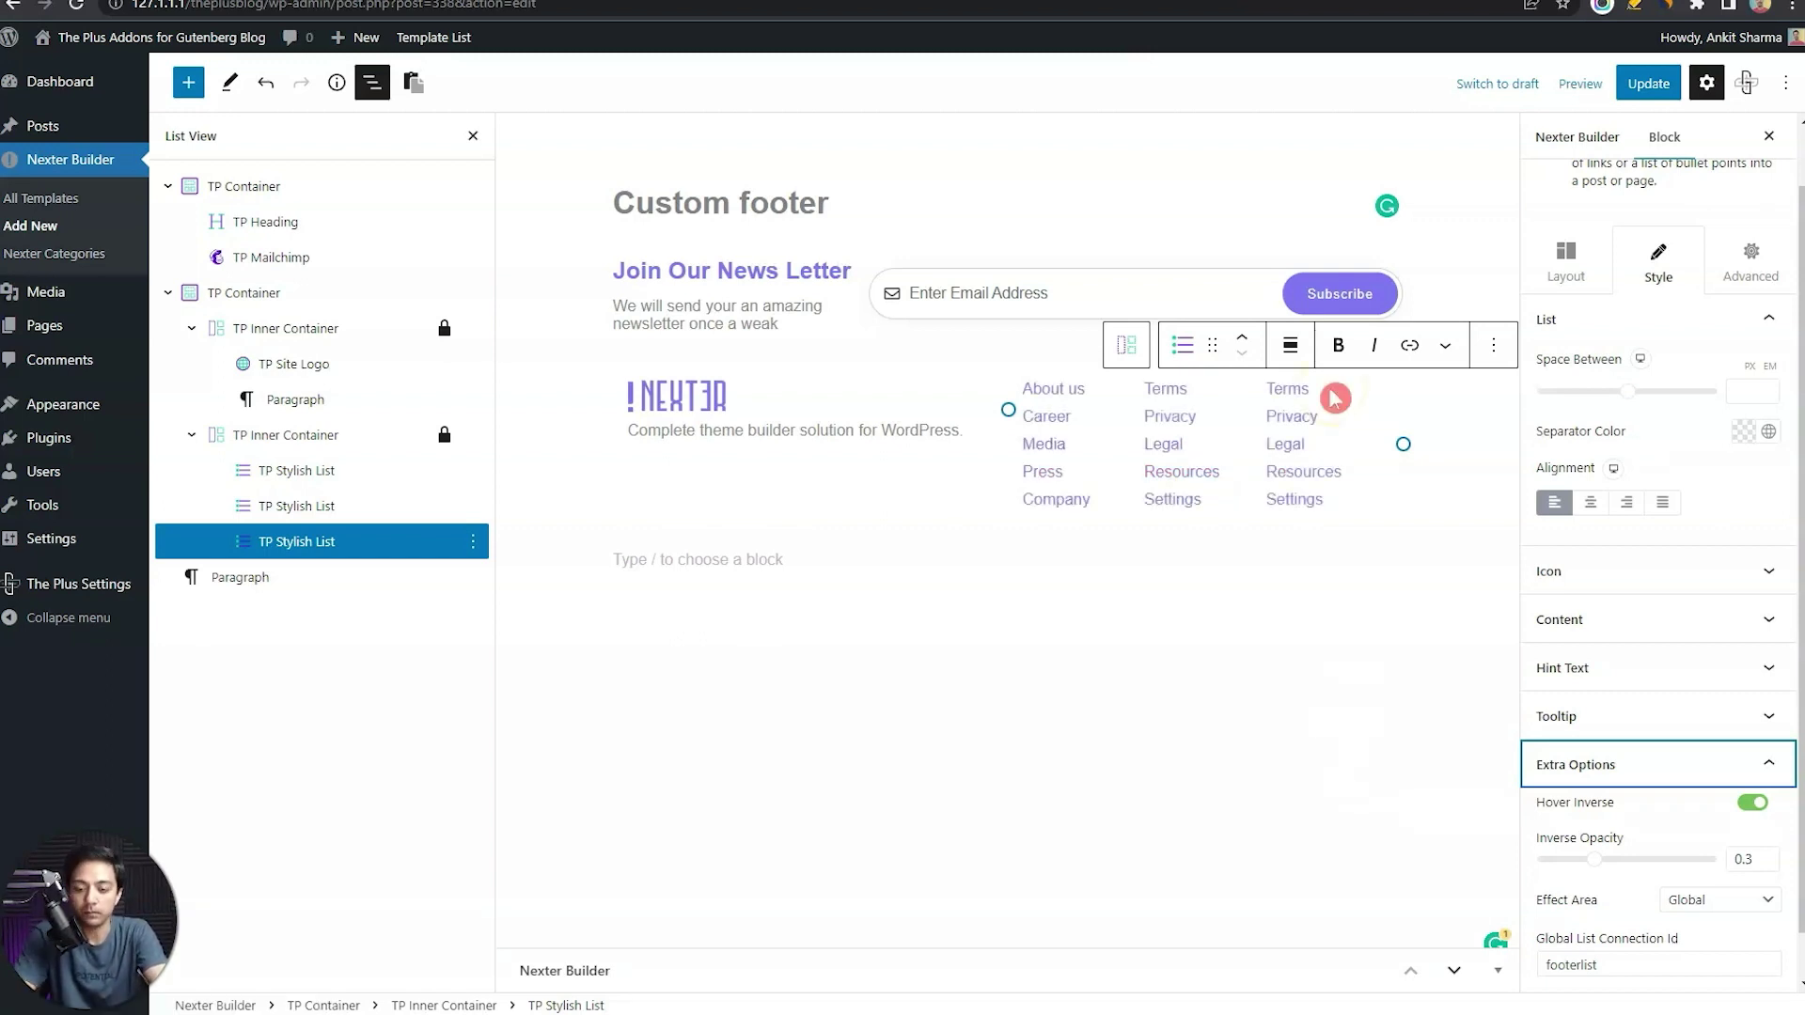
click(1425, 601)
click(1674, 346)
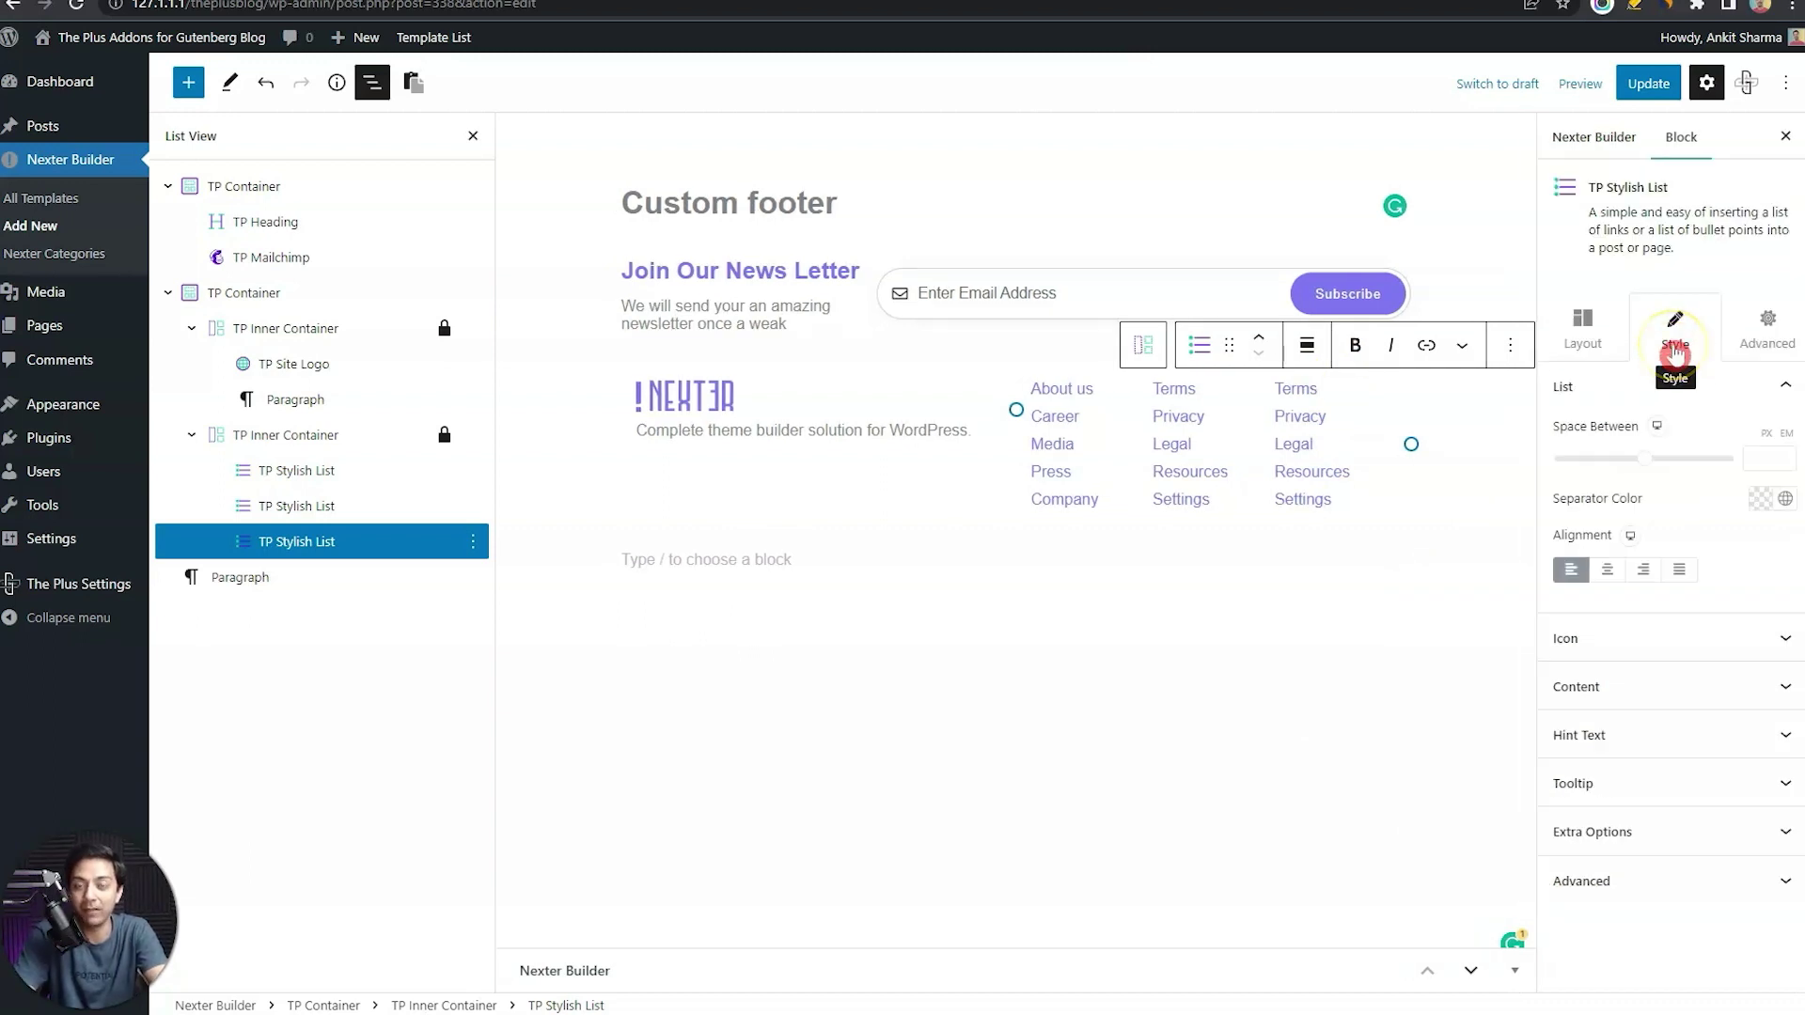
Try the hover effect on the four link lists, save the template and view the footer on the live site
click(1328, 507)
click(1258, 552)
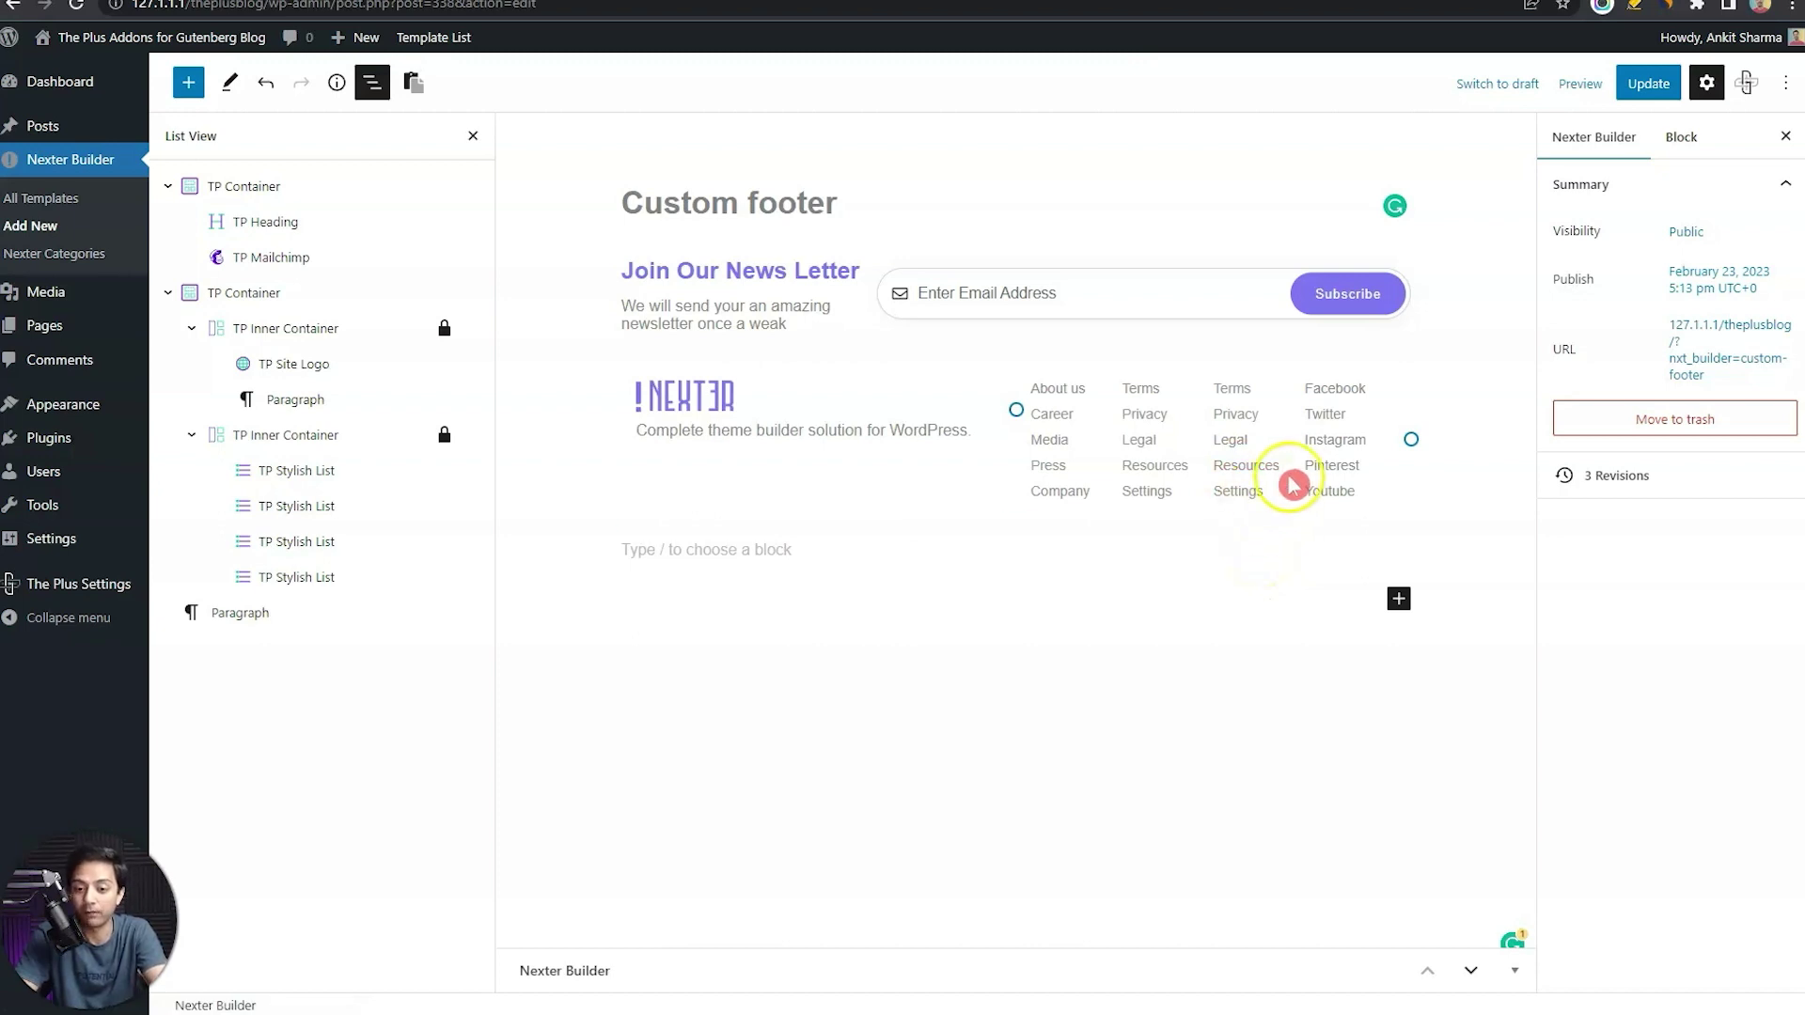
click(1331, 470)
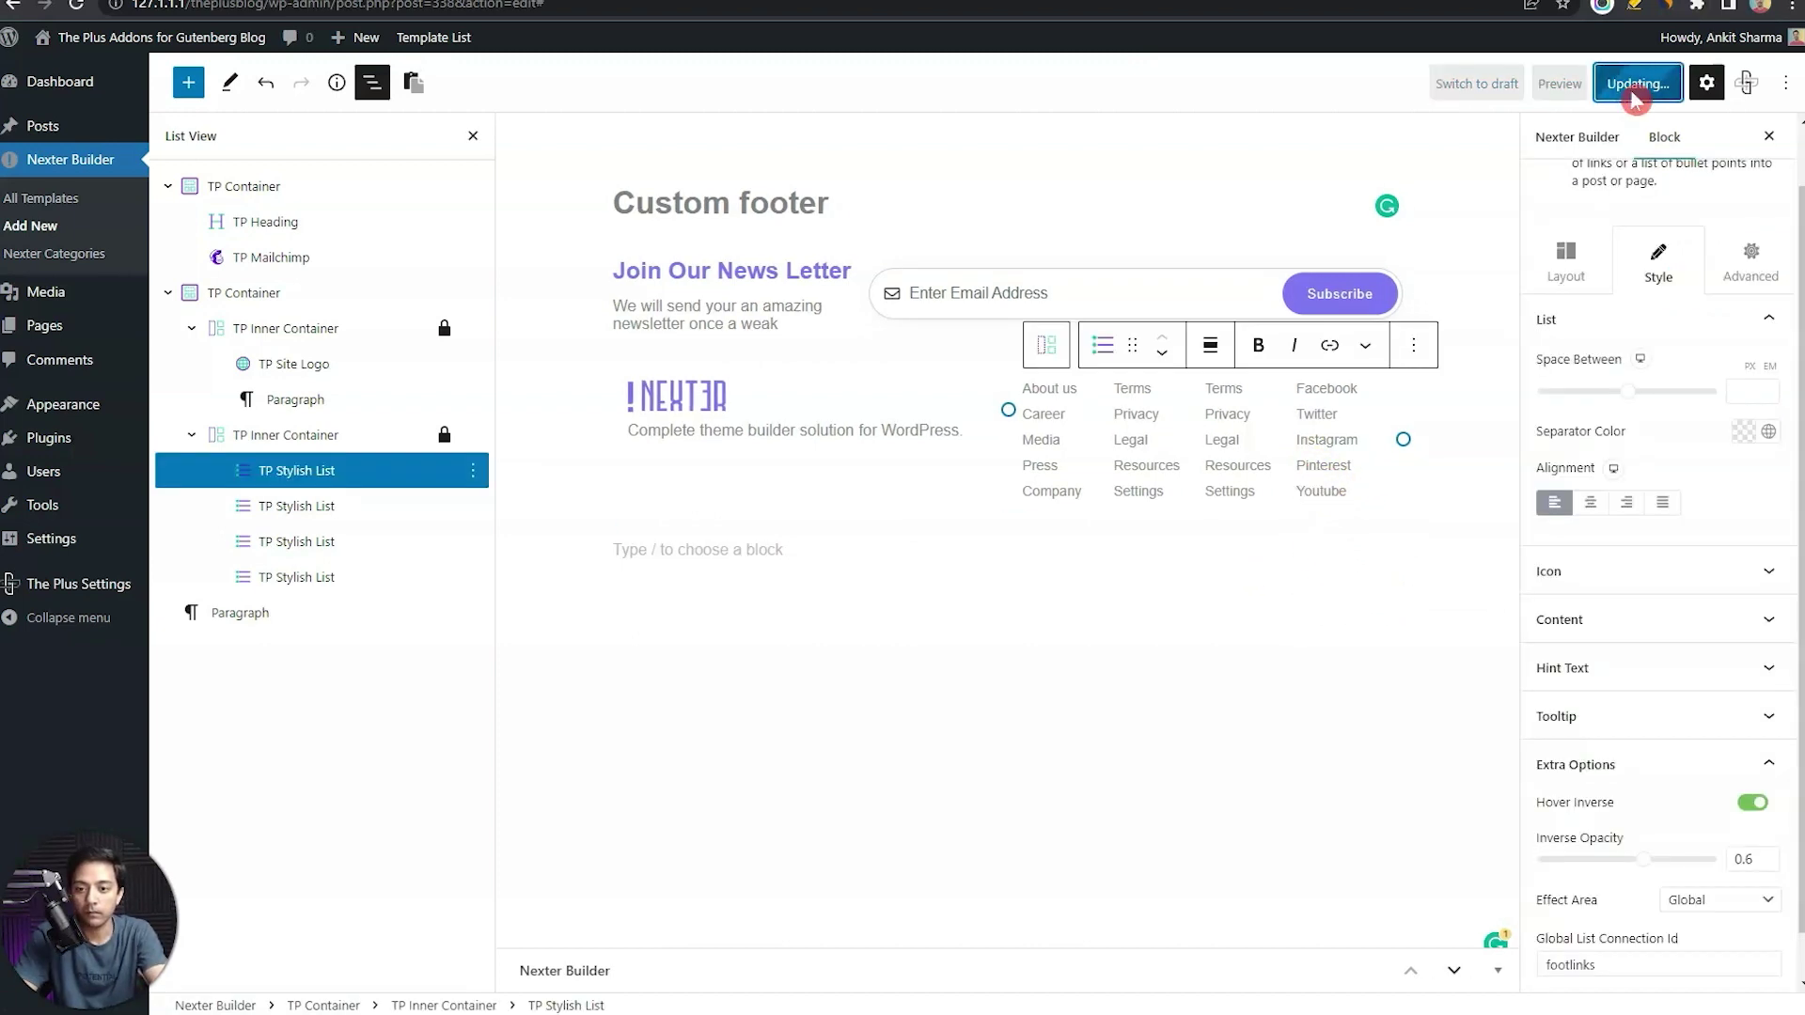
click(1643, 80)
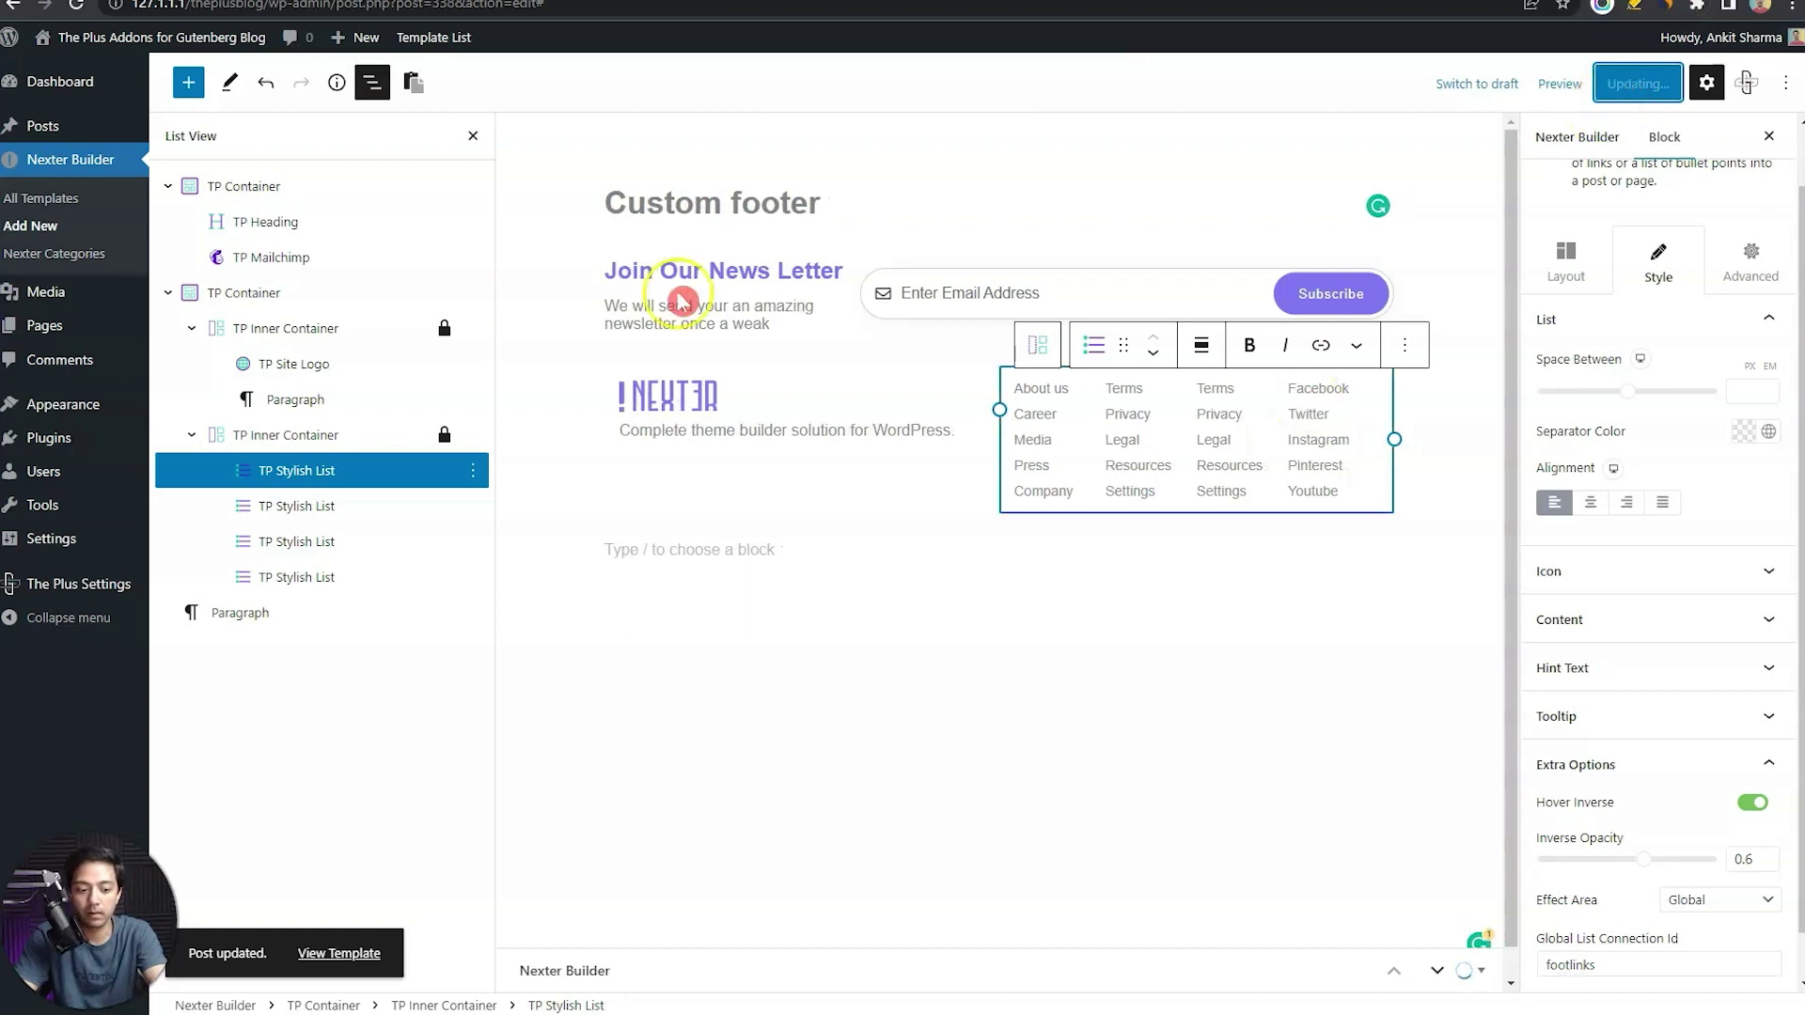
key(ctrl+Tab)
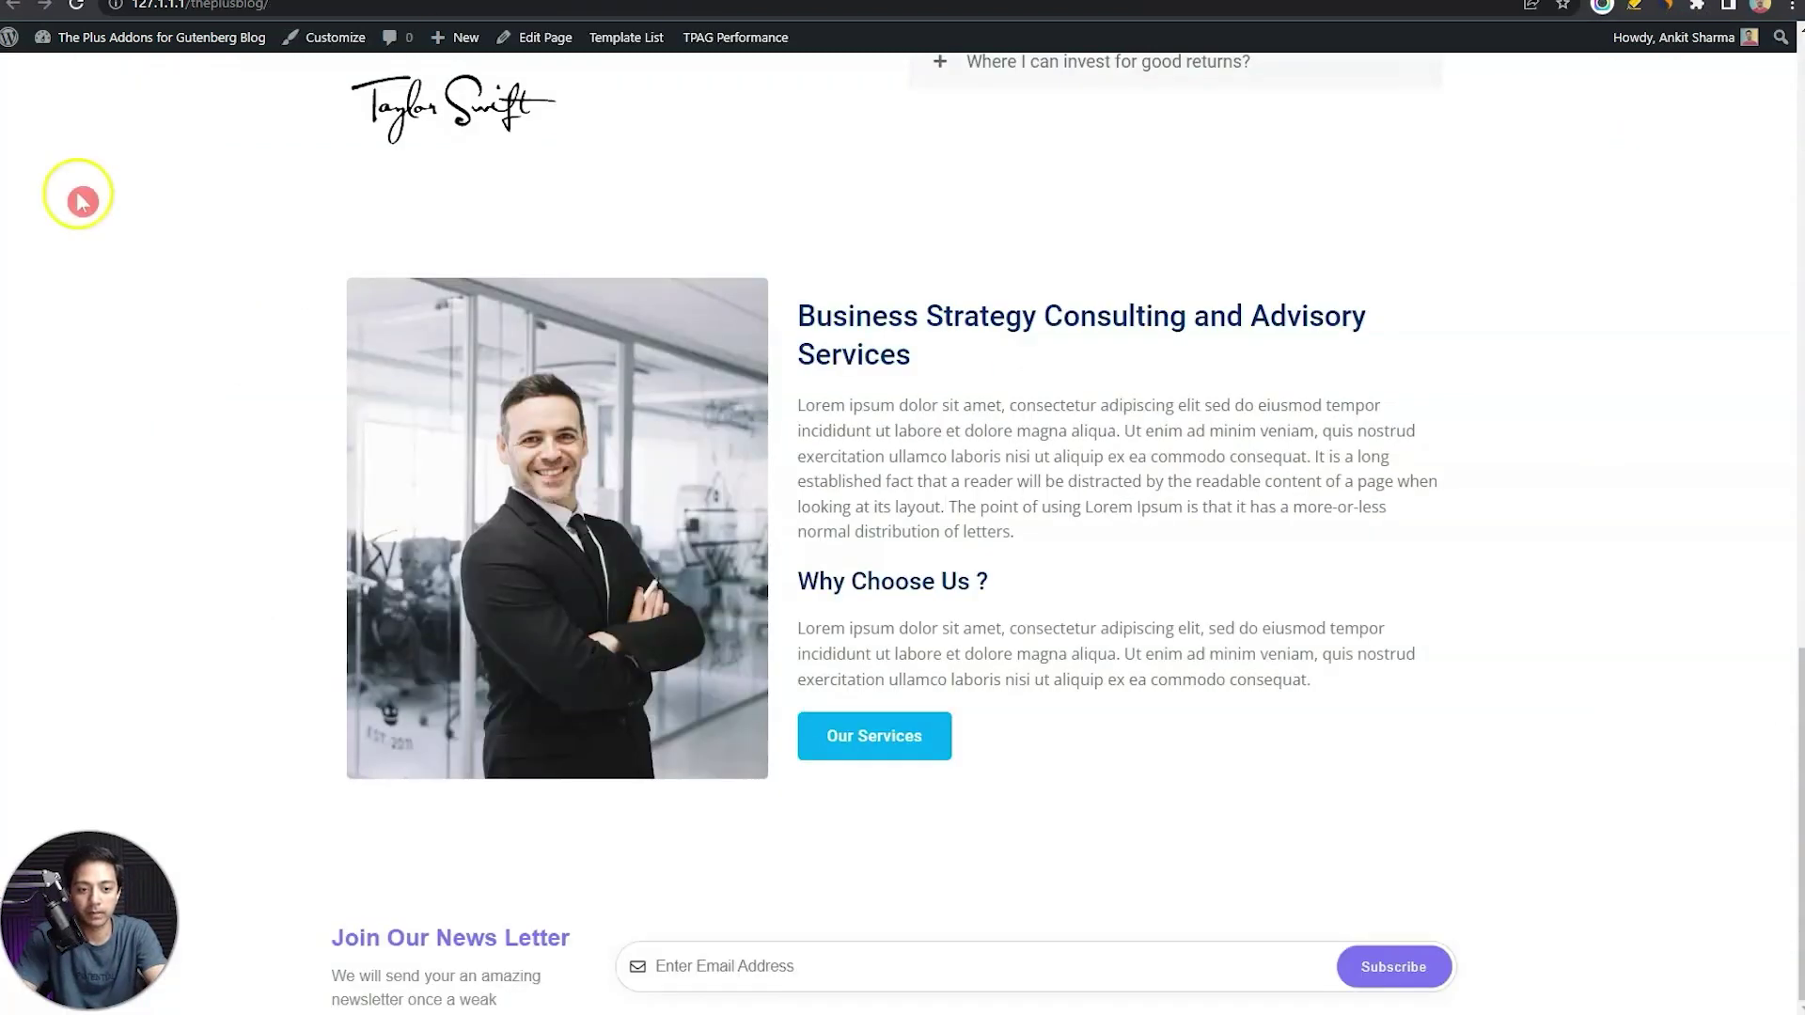
scroll(1140, 414, down, 2)
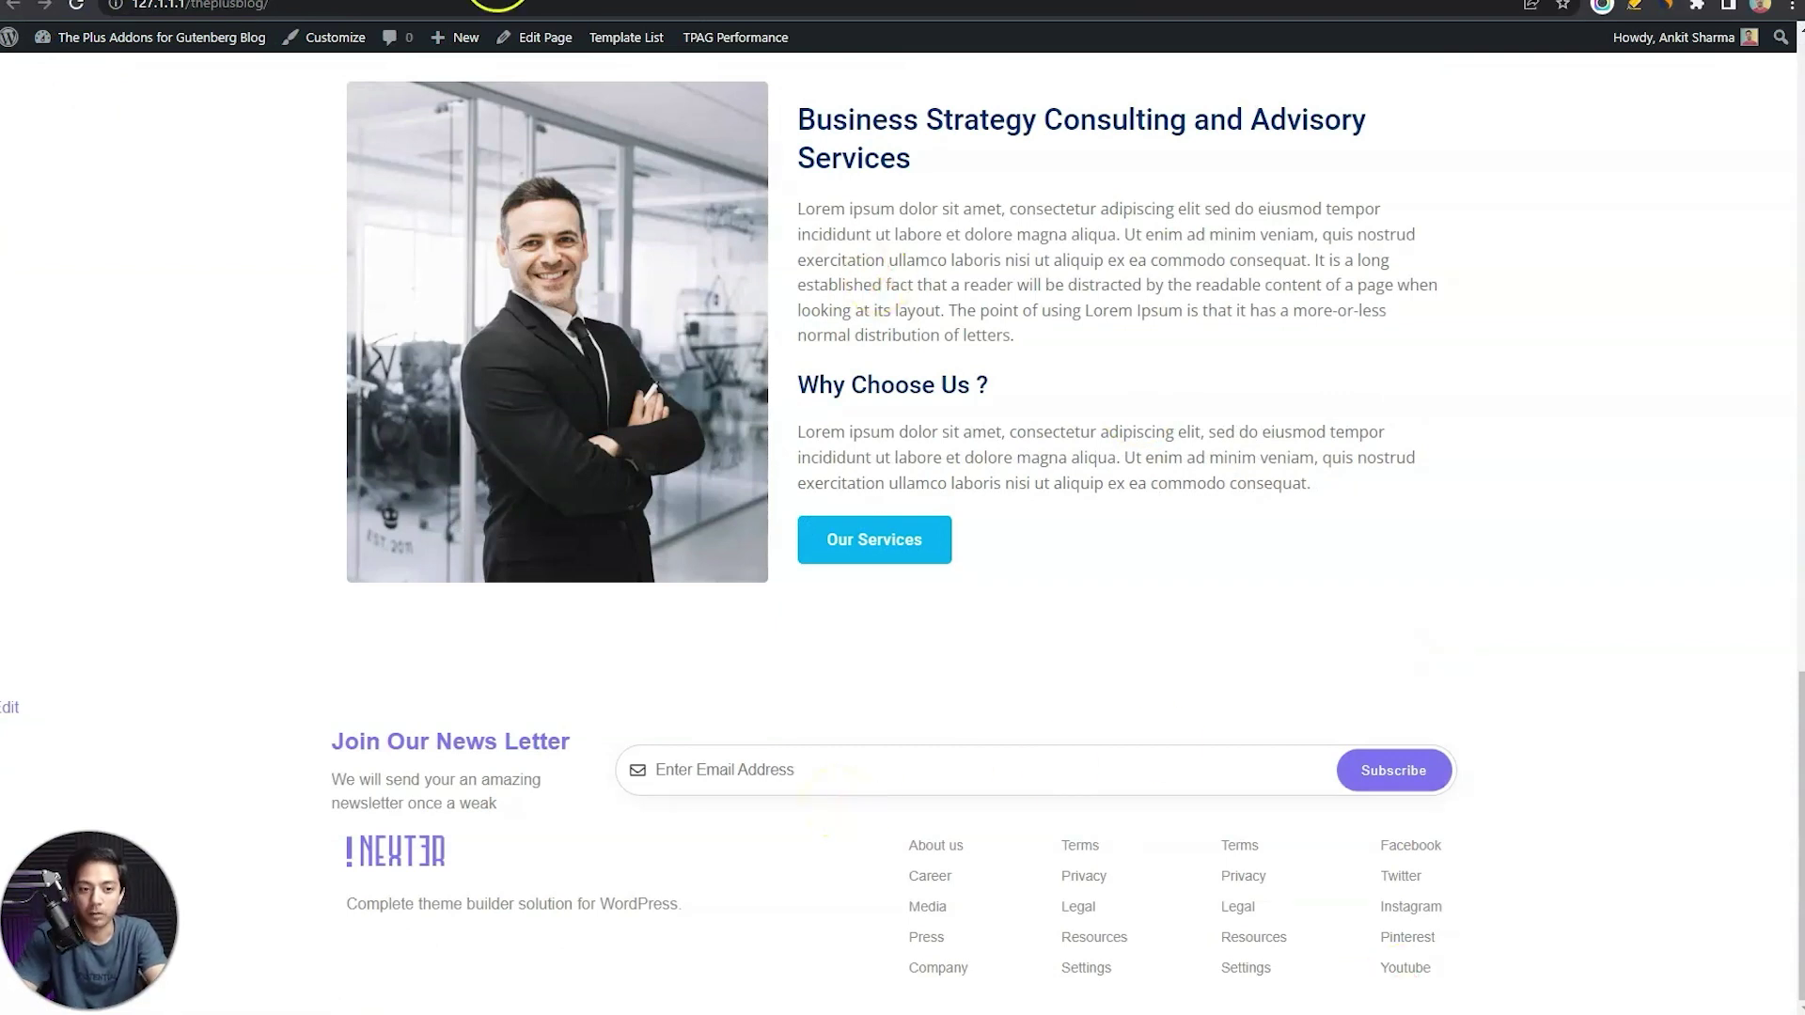
Set the logo and links container to Horizontal direction, with items aligned to the top and column alignment set to Space Between
key(ctrl+shift+Tab)
click(871, 389)
click(310, 440)
click(242, 299)
click(1629, 724)
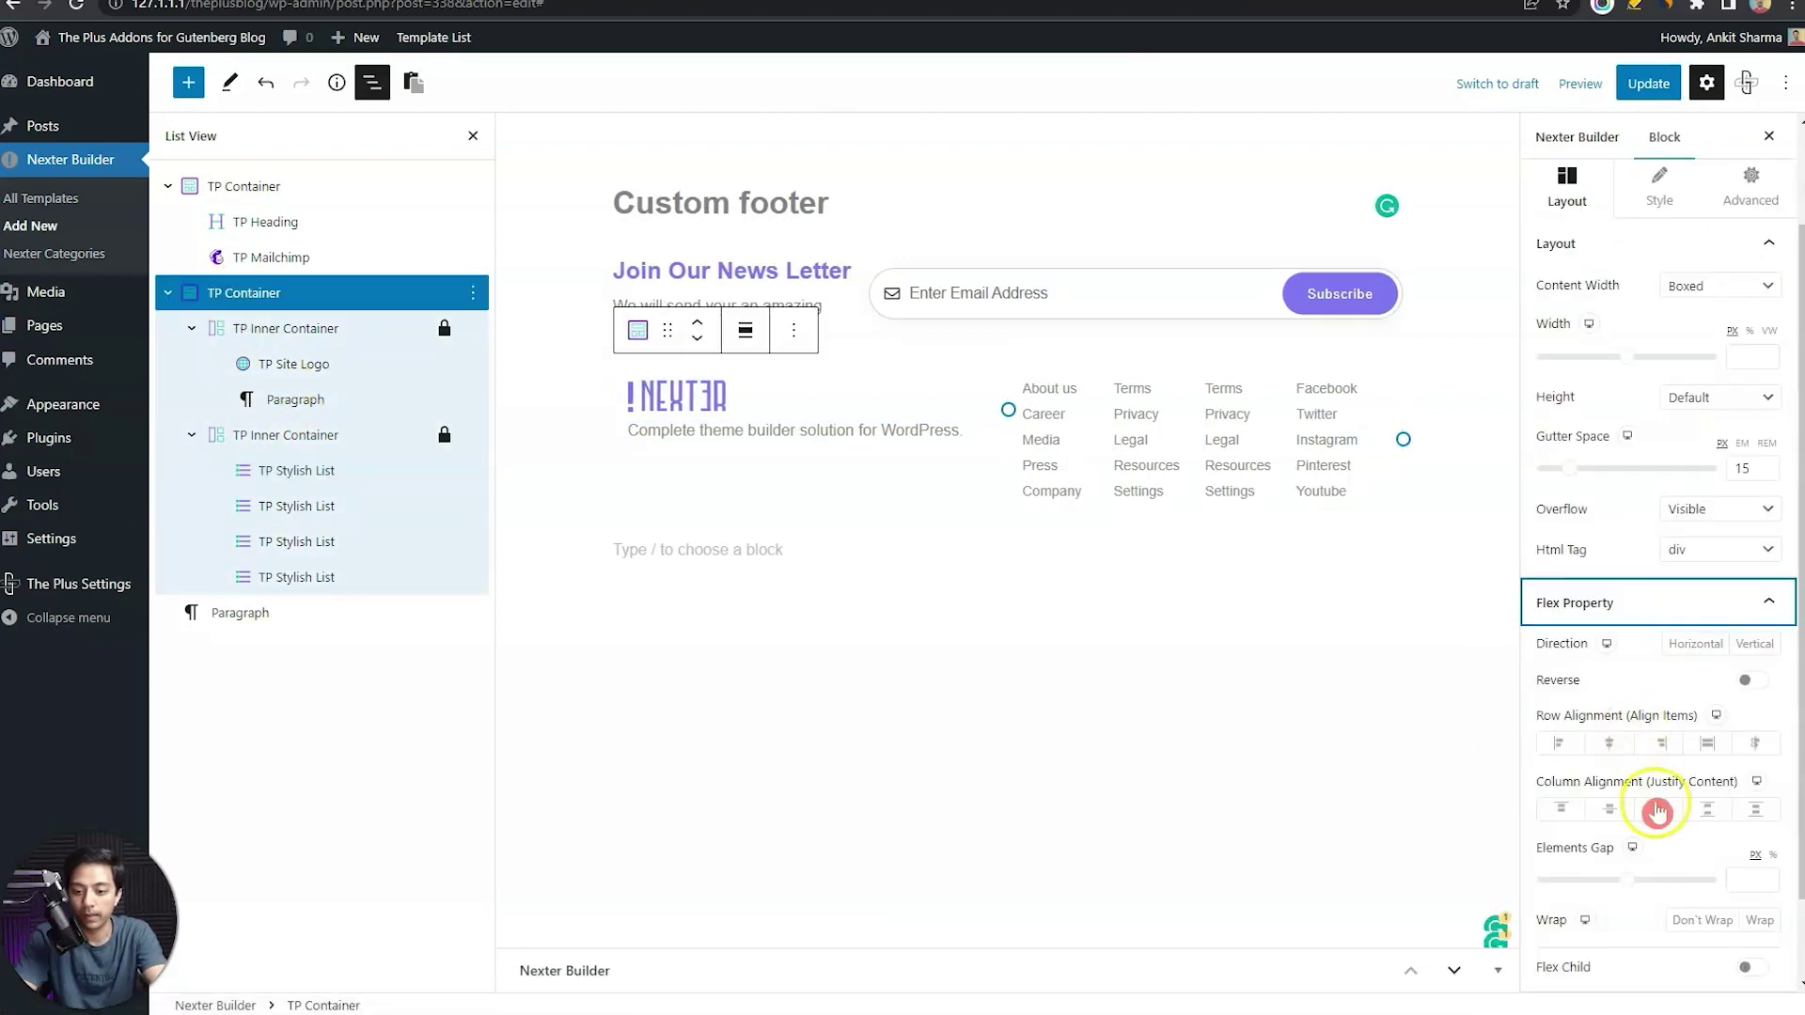
click(1556, 743)
click(1685, 647)
click(1559, 744)
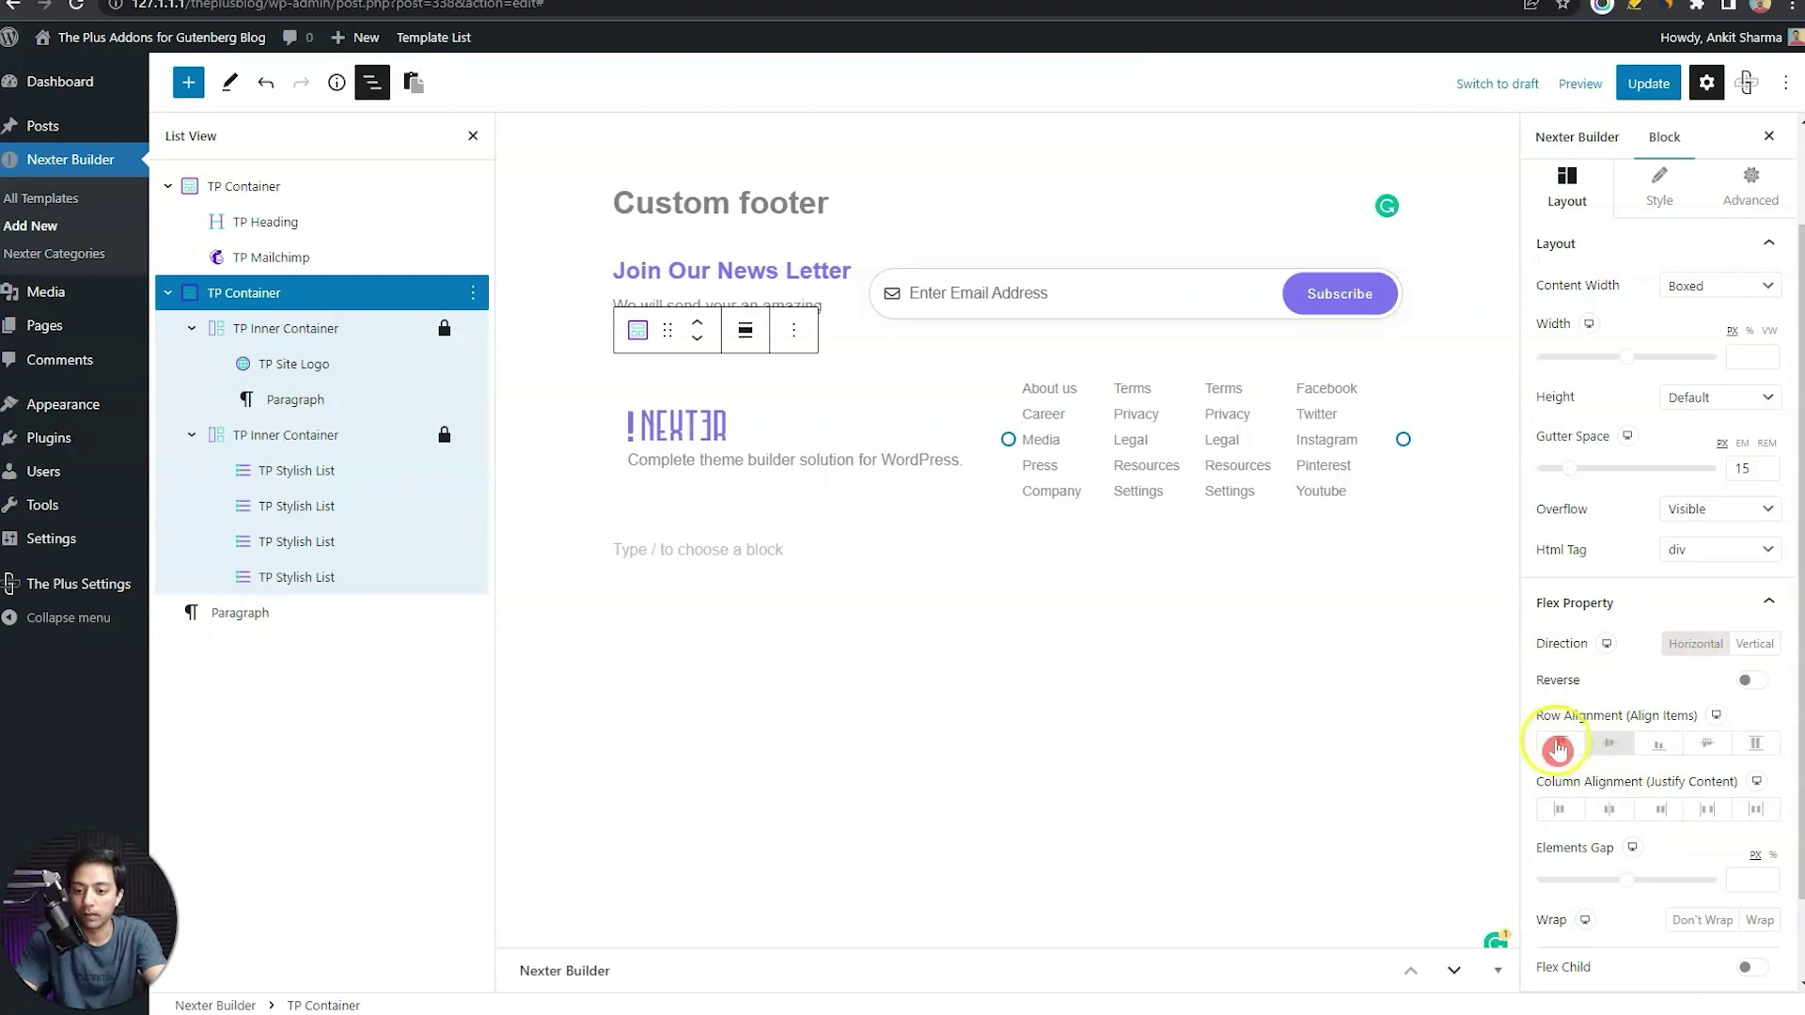
click(1559, 747)
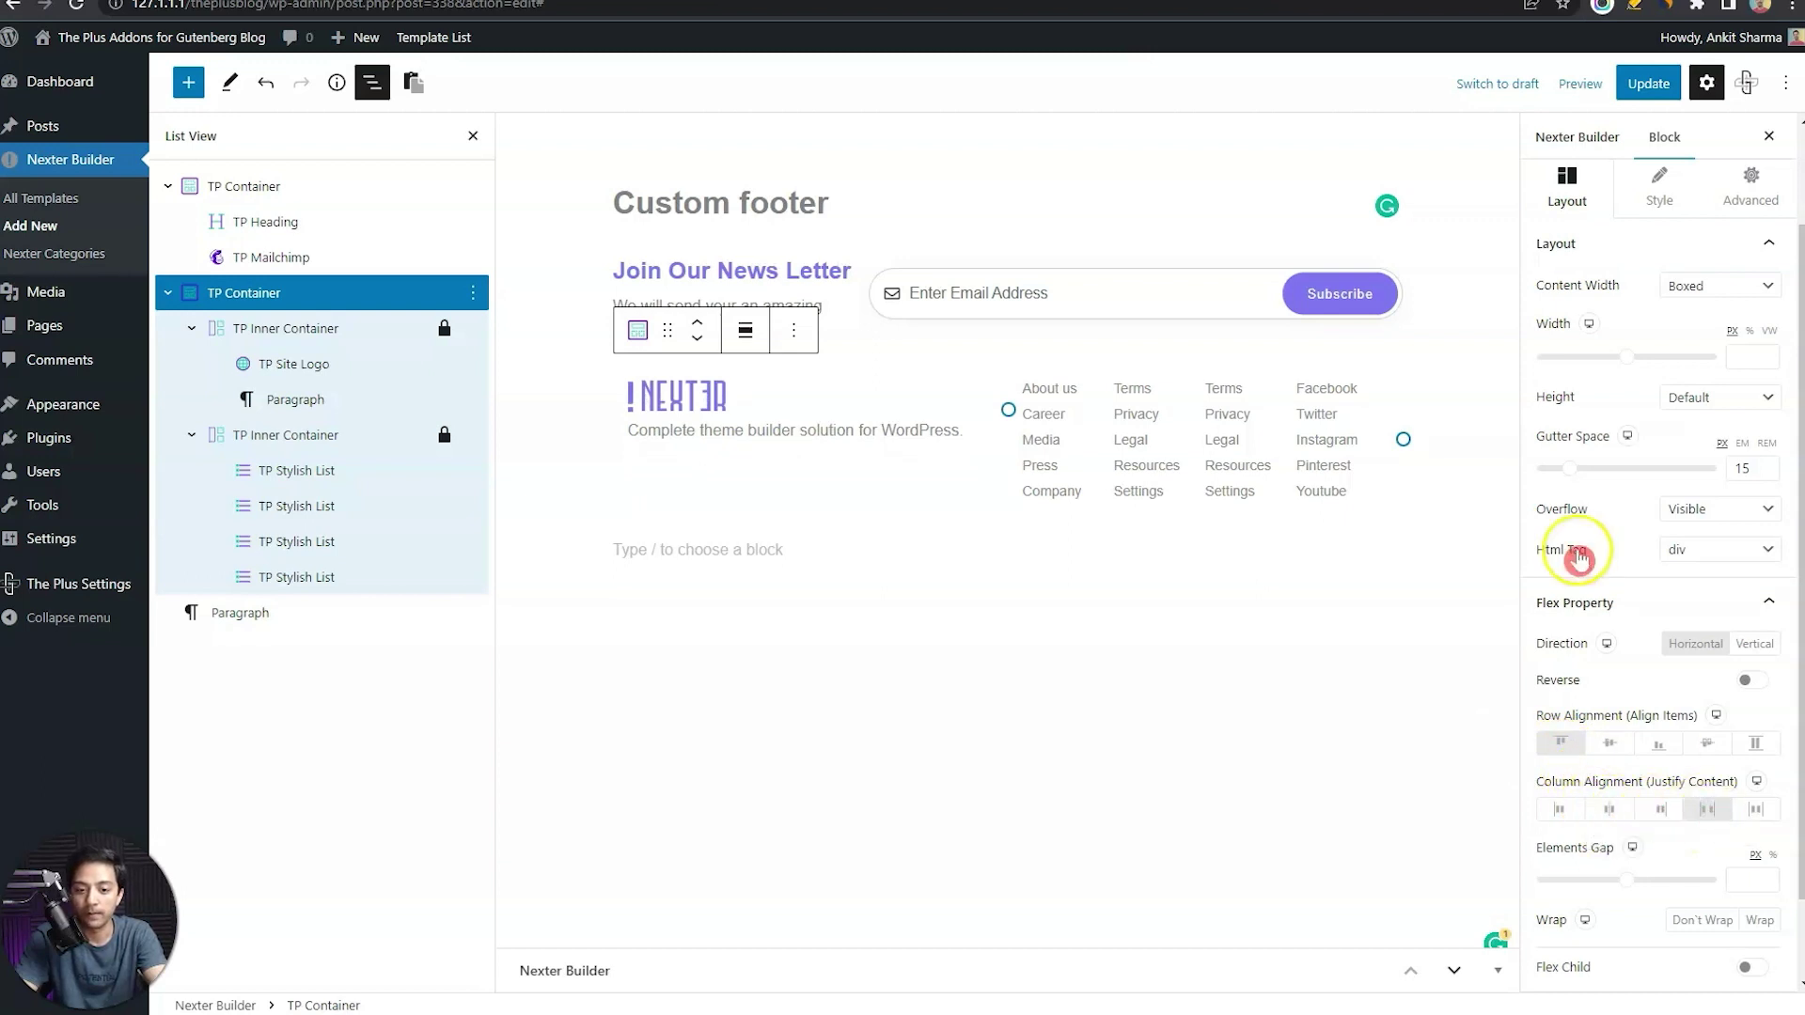
Unlink the container's padding, set only its top padding to 30 px and update the template
click(1770, 319)
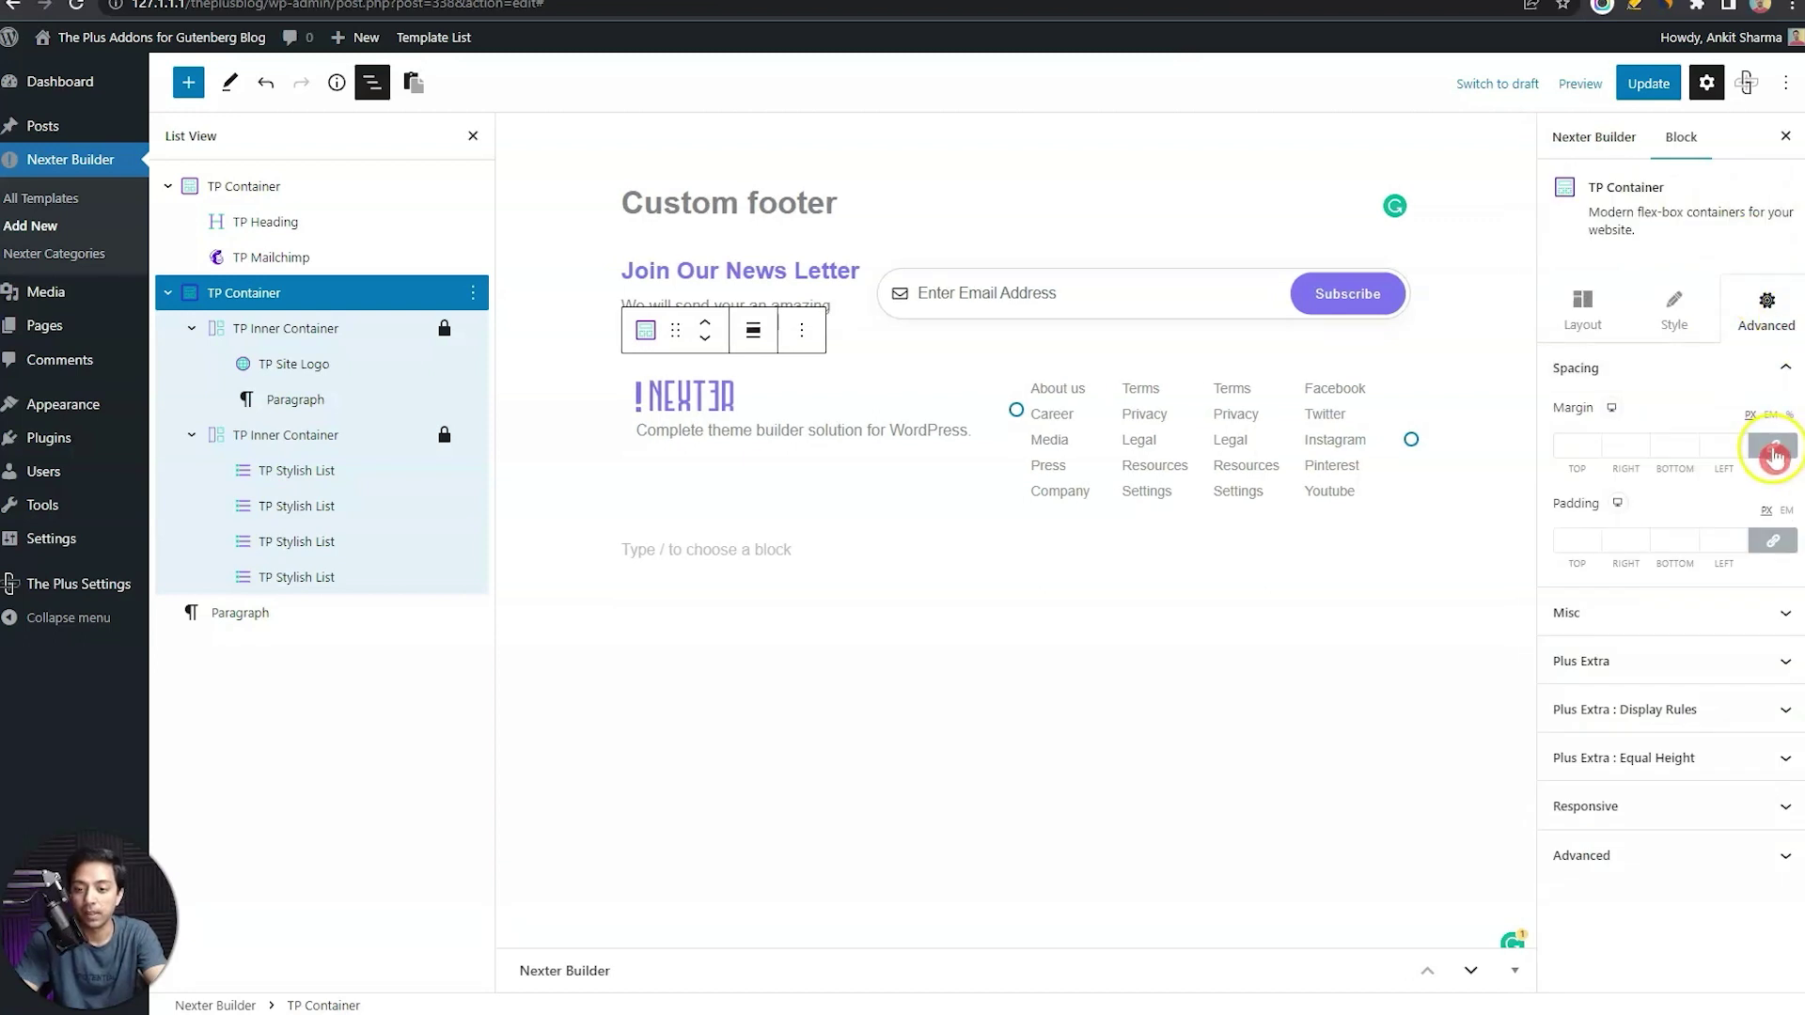
click(1763, 551)
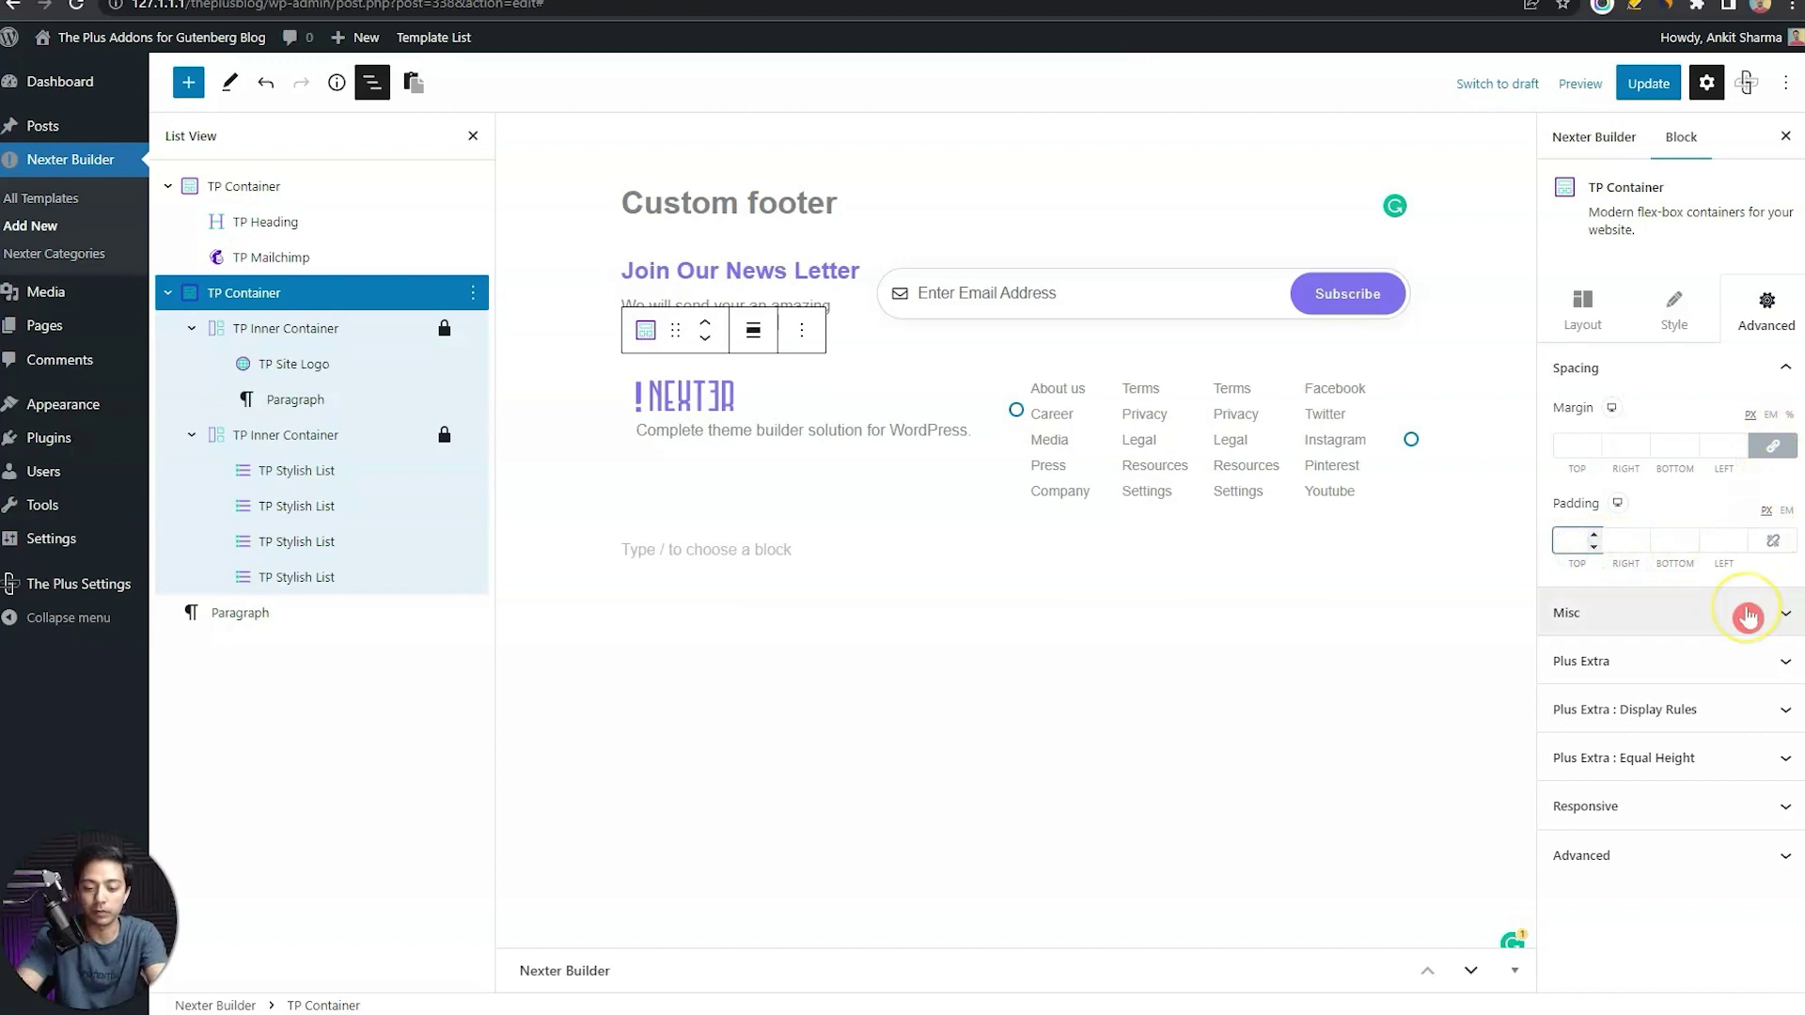
text(30)
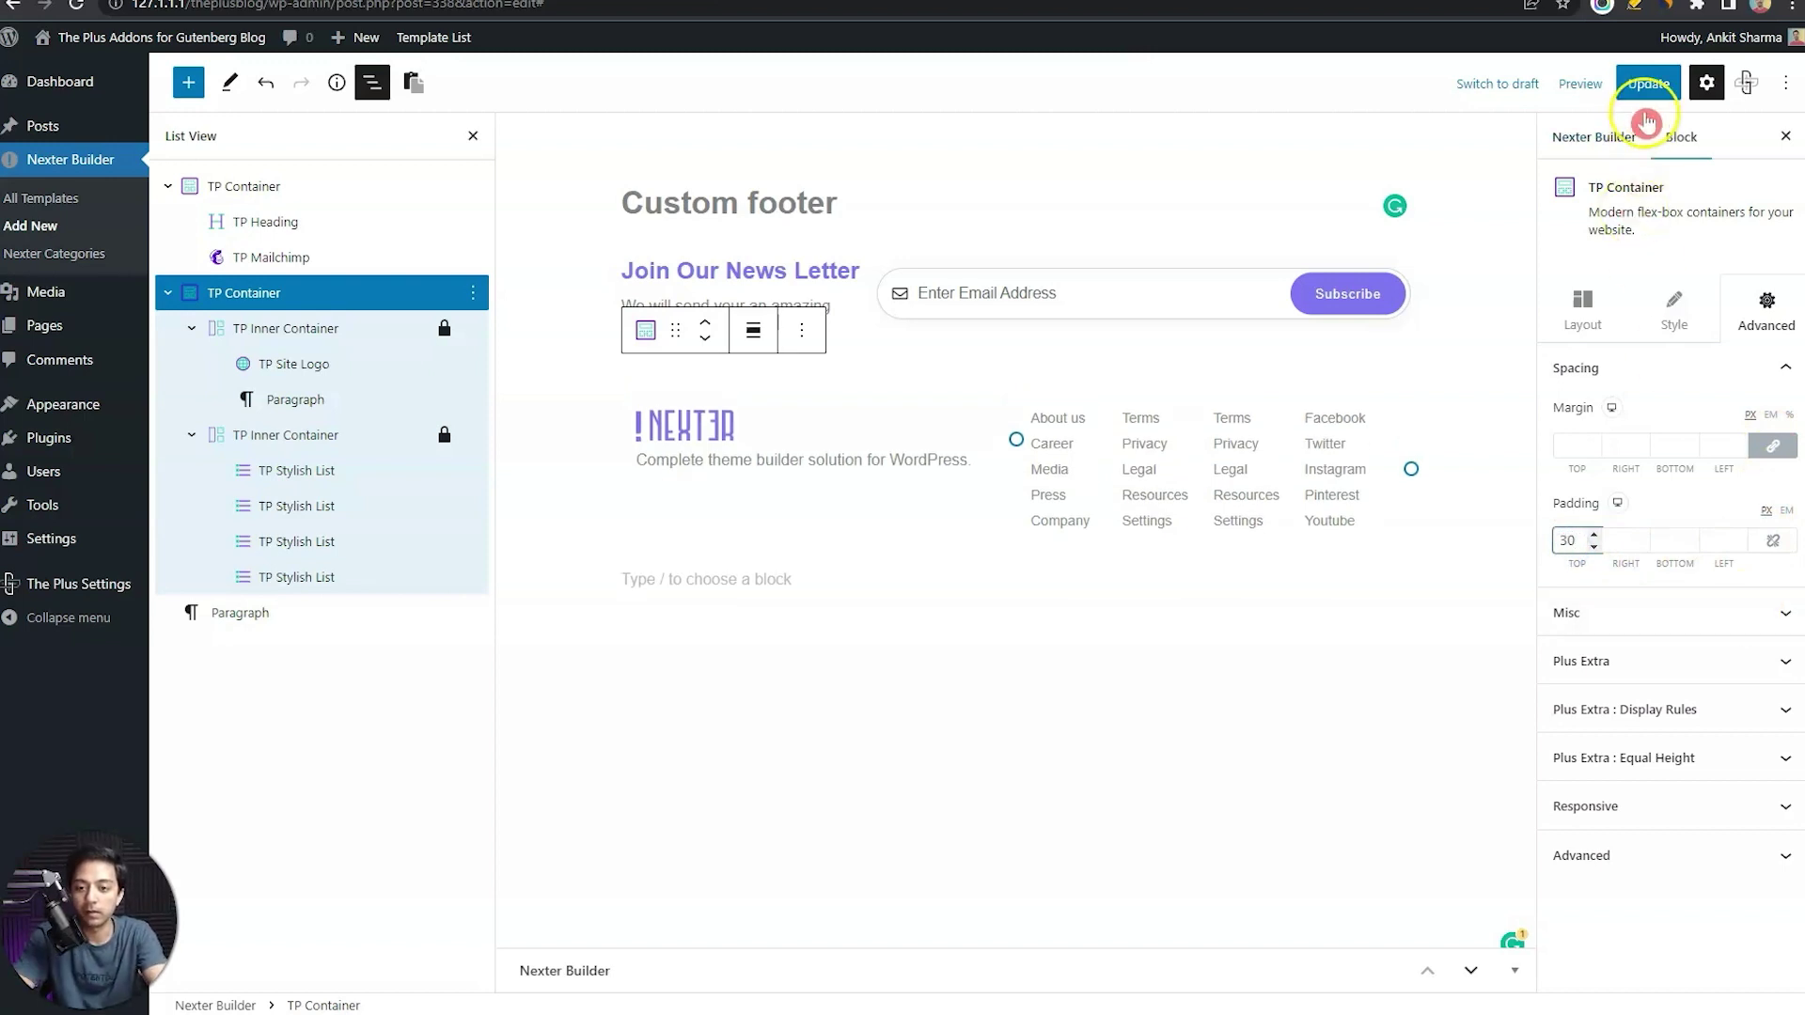
click(1647, 83)
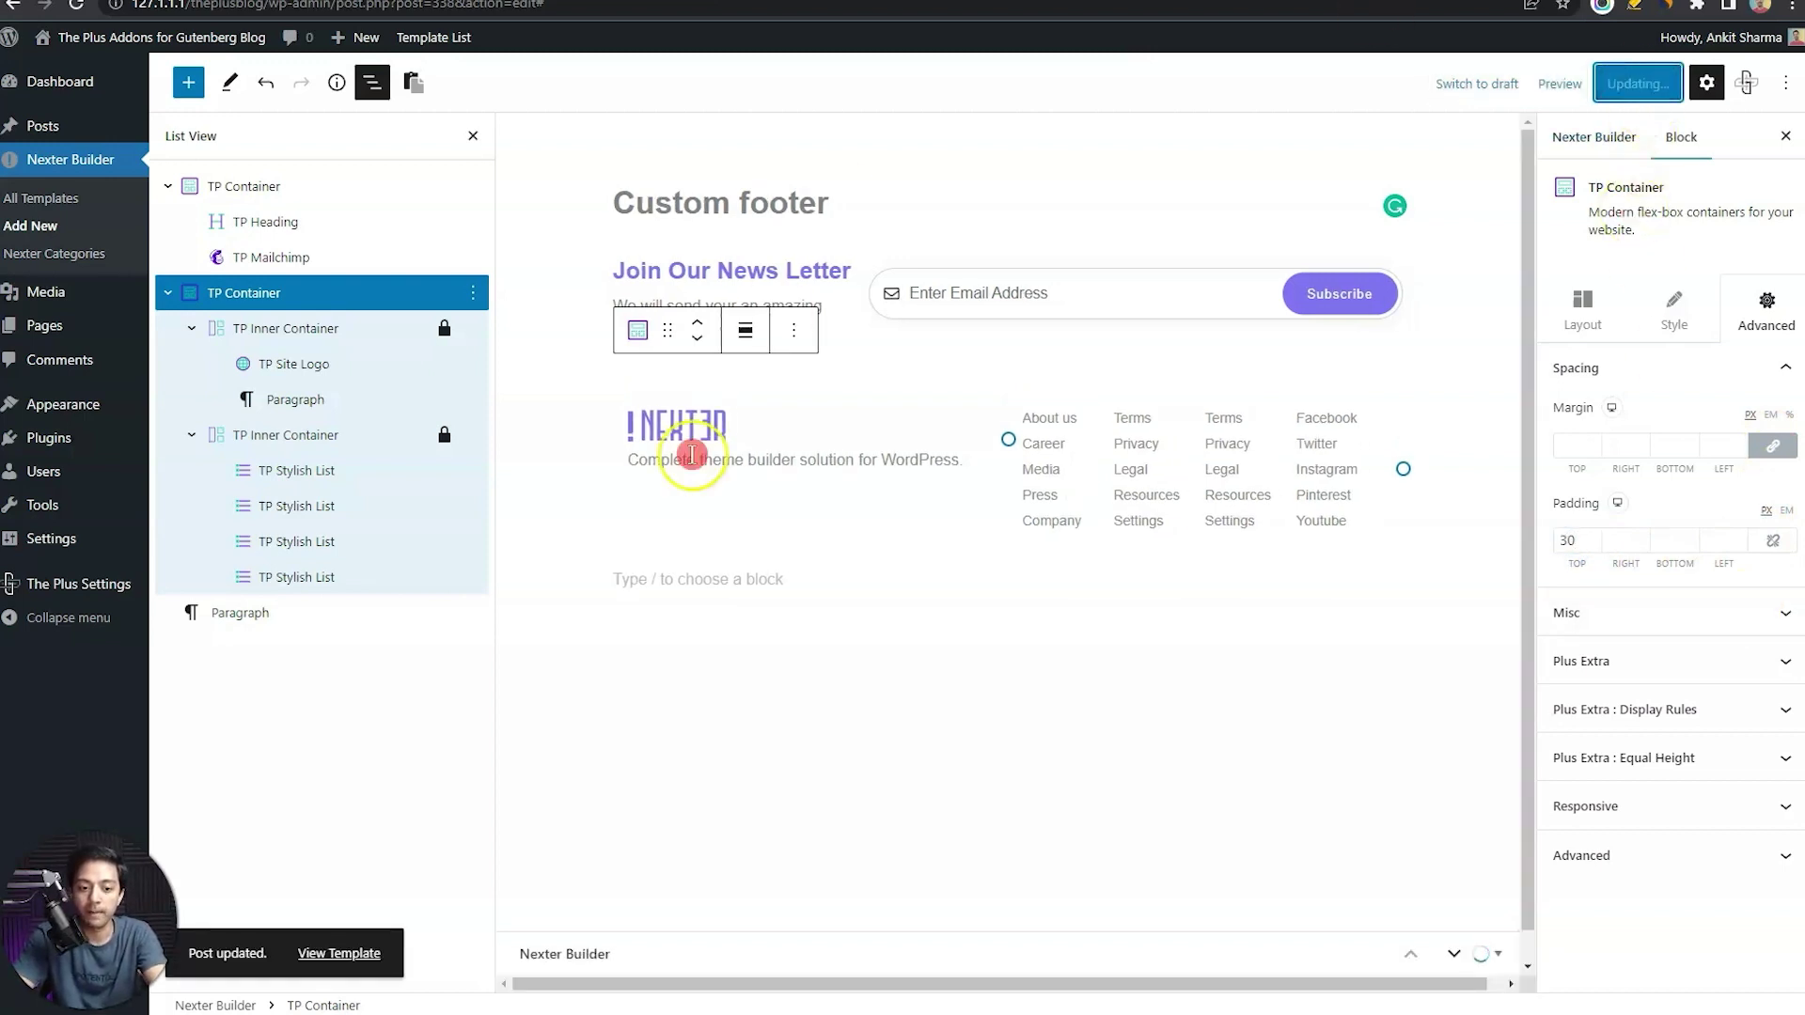
Add a horizontal container below the link lists containing the paragraph "Made with ♥ by POSIMYTH Team"
click(165, 299)
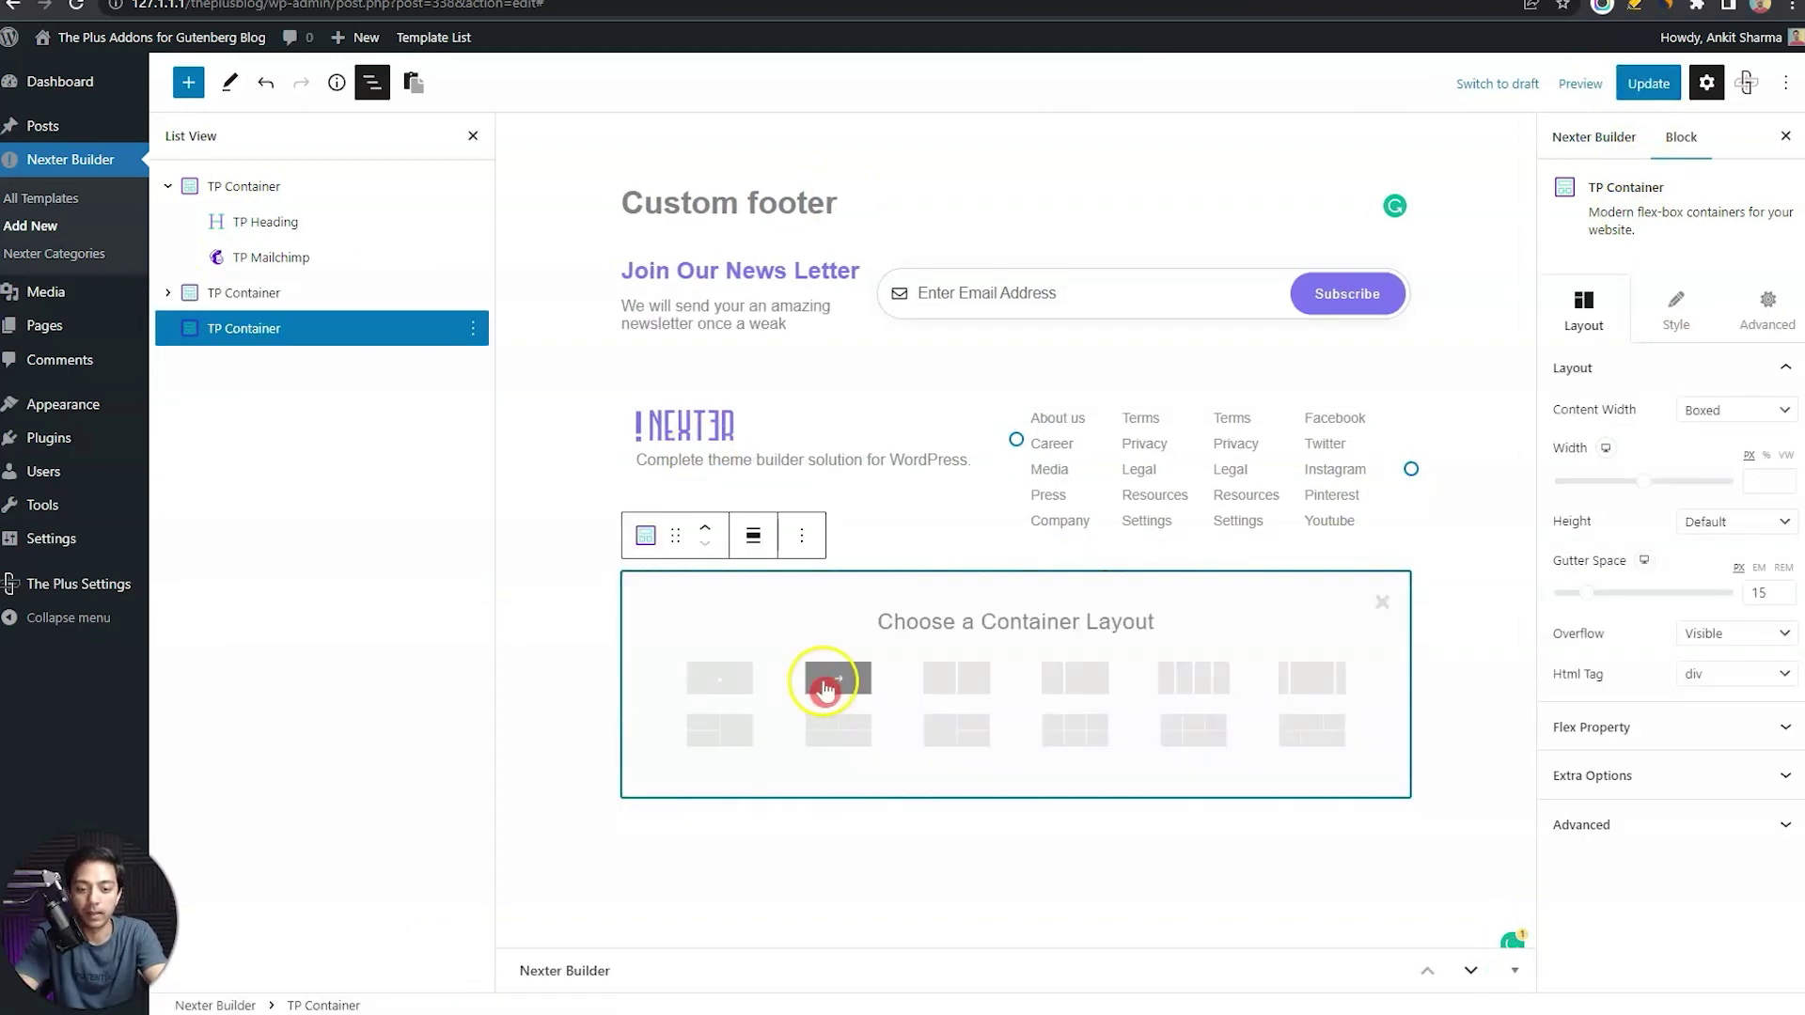
click(830, 691)
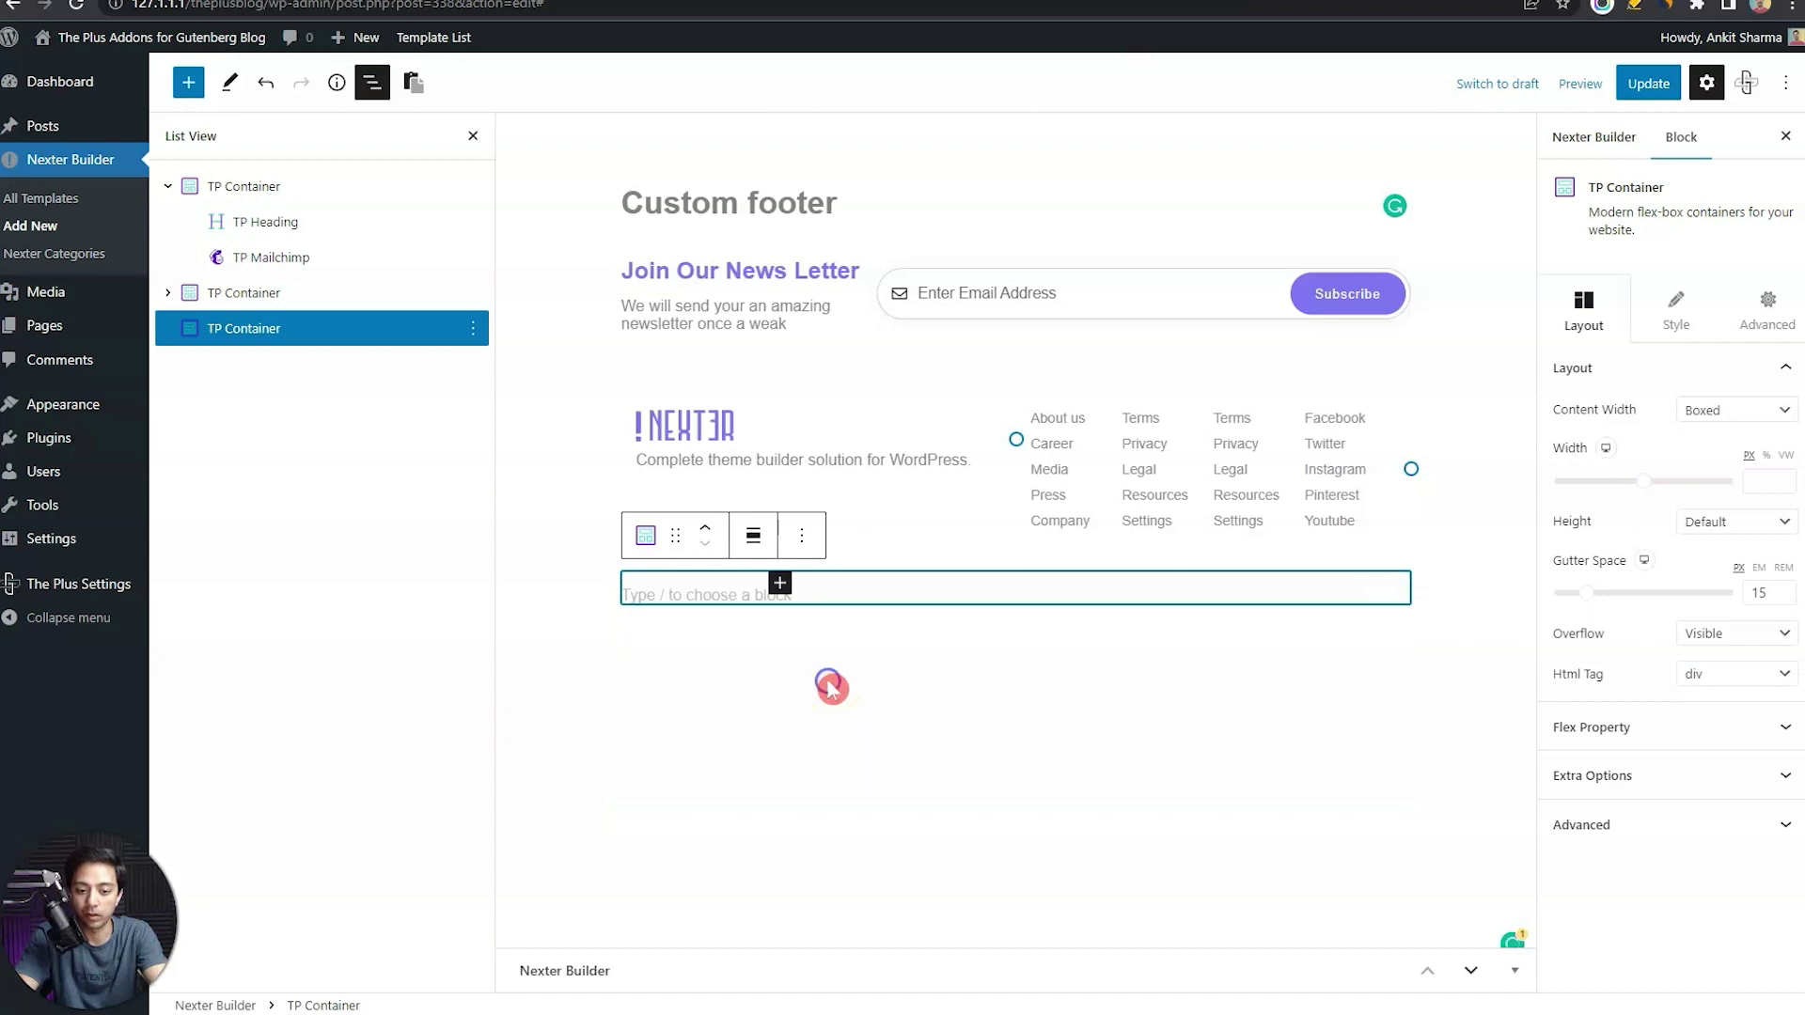
click(712, 584)
text(Made with ♥ by POSIMYTH Team)
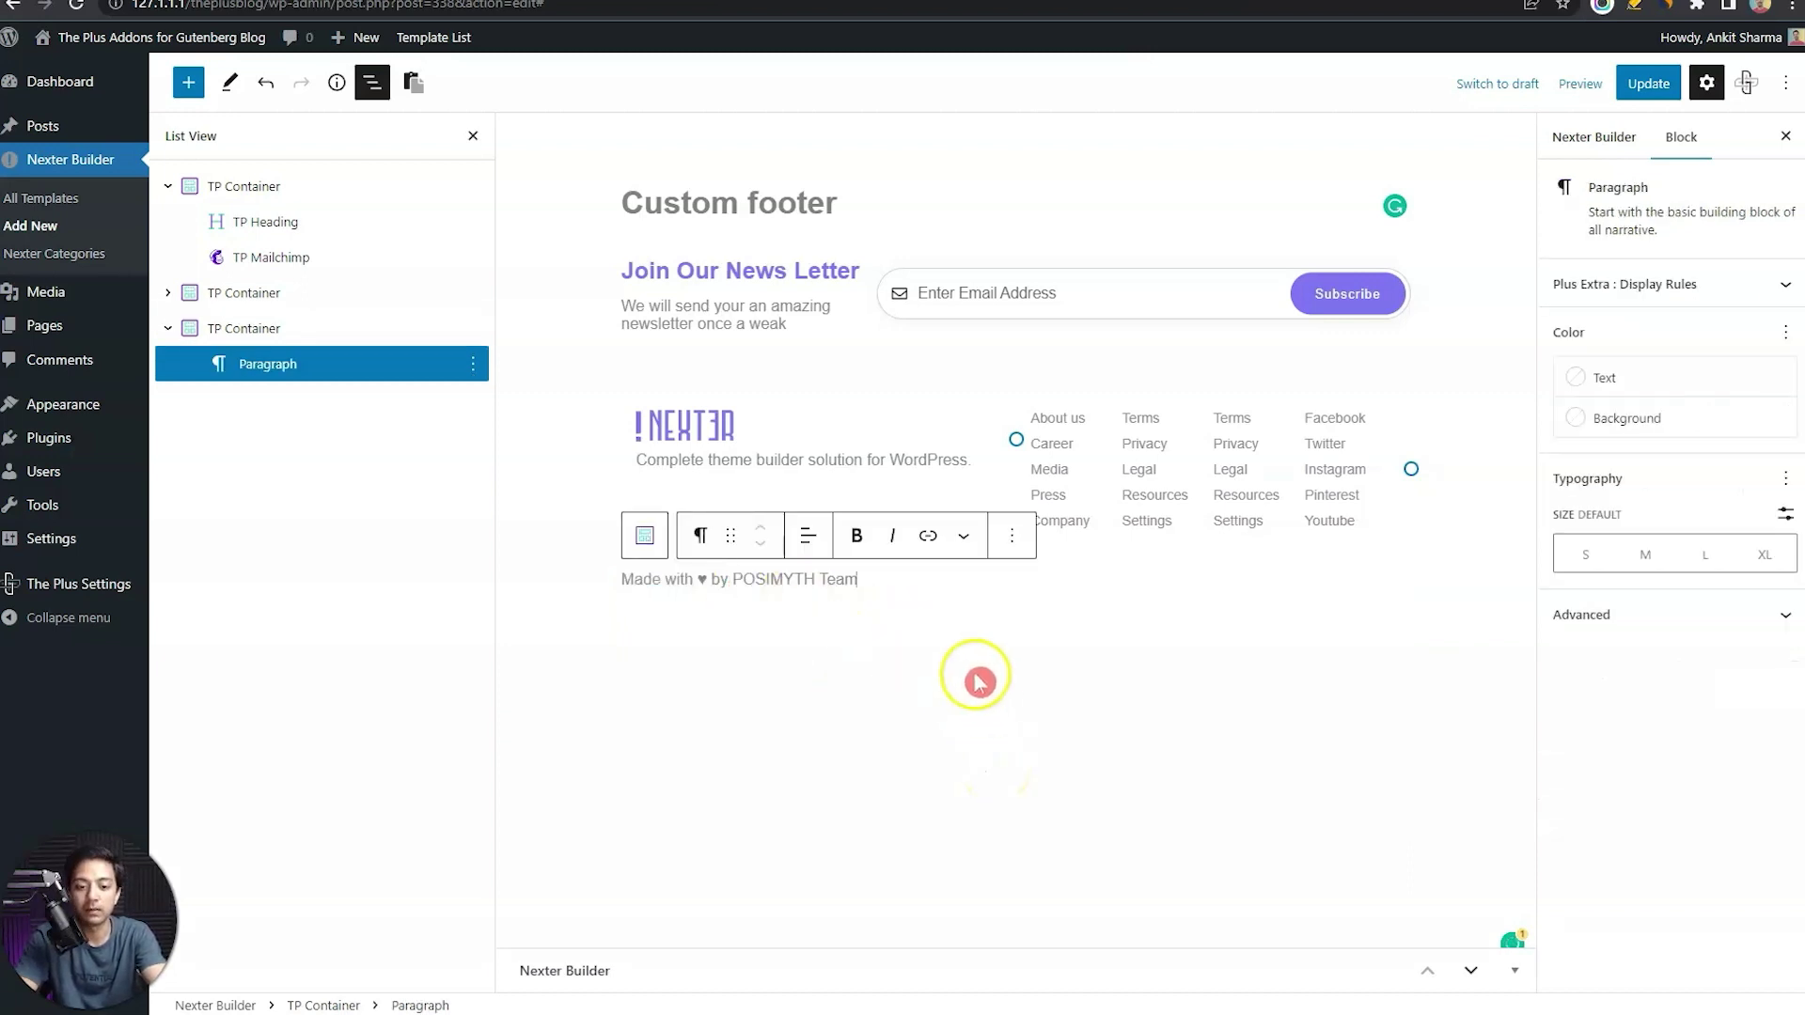
Insert a TP Social Icon block after the credit paragraph in the new container
click(1011, 543)
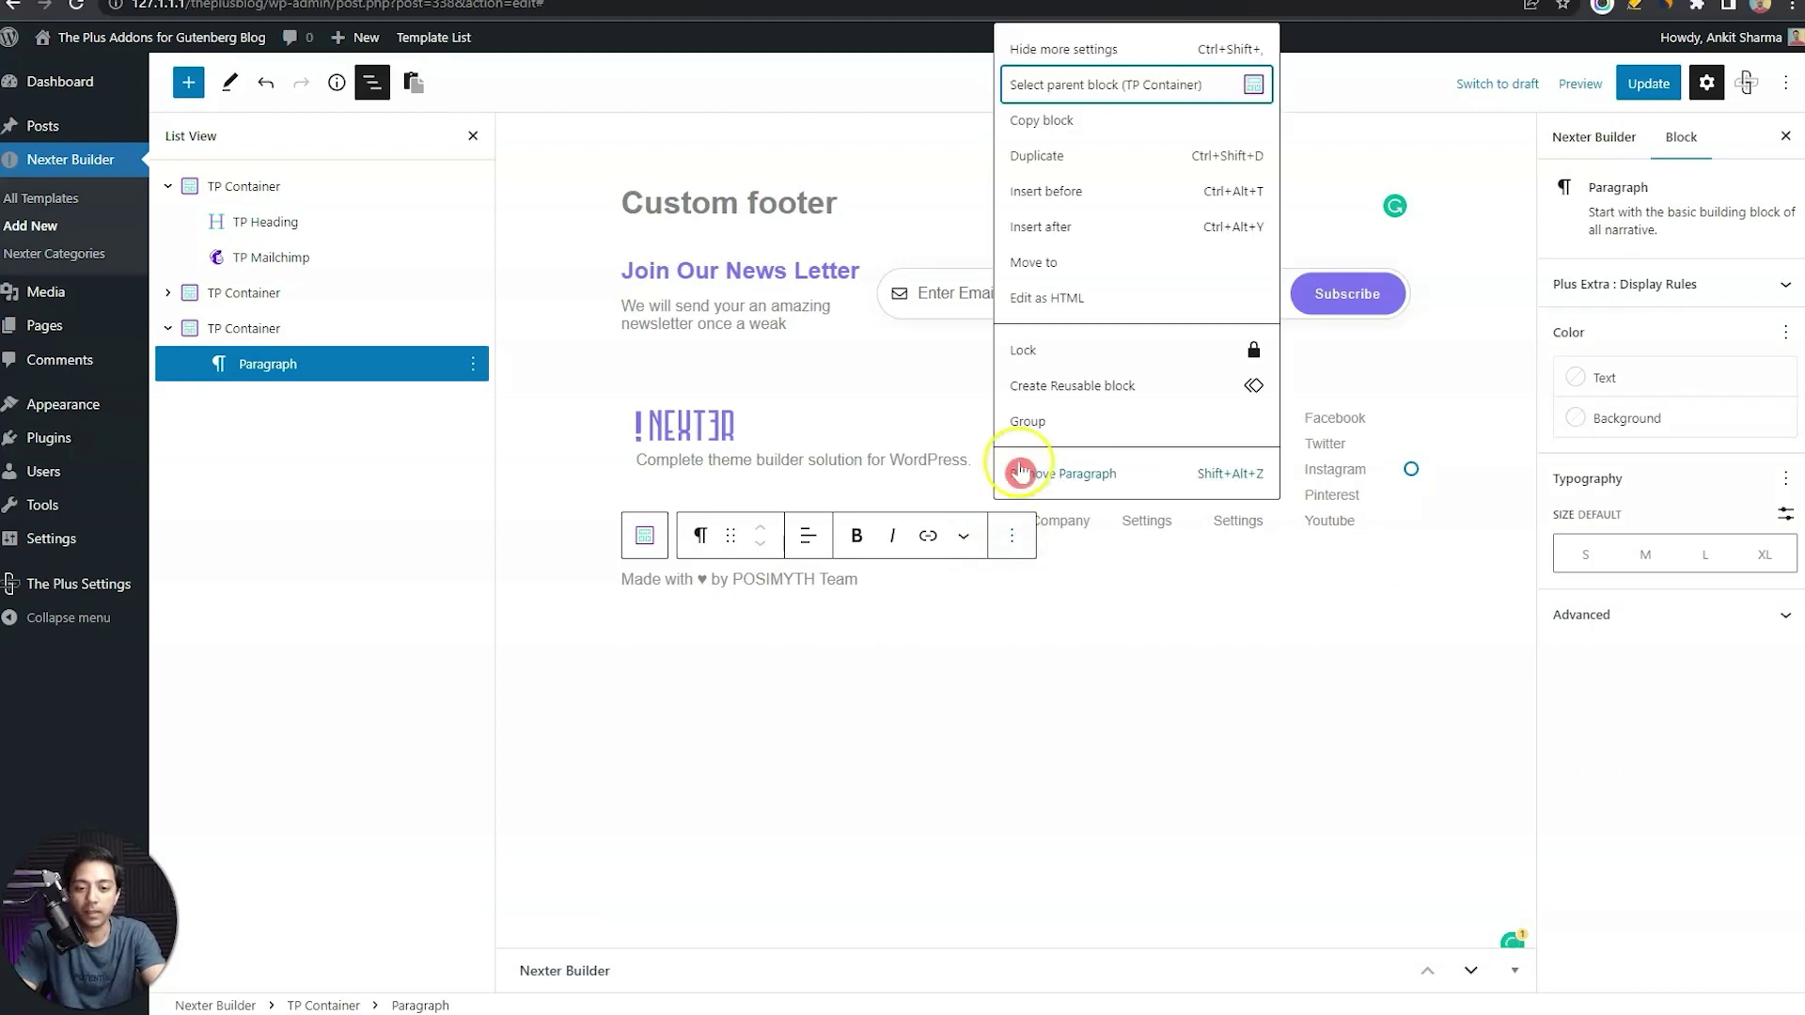
click(1024, 226)
click(1303, 743)
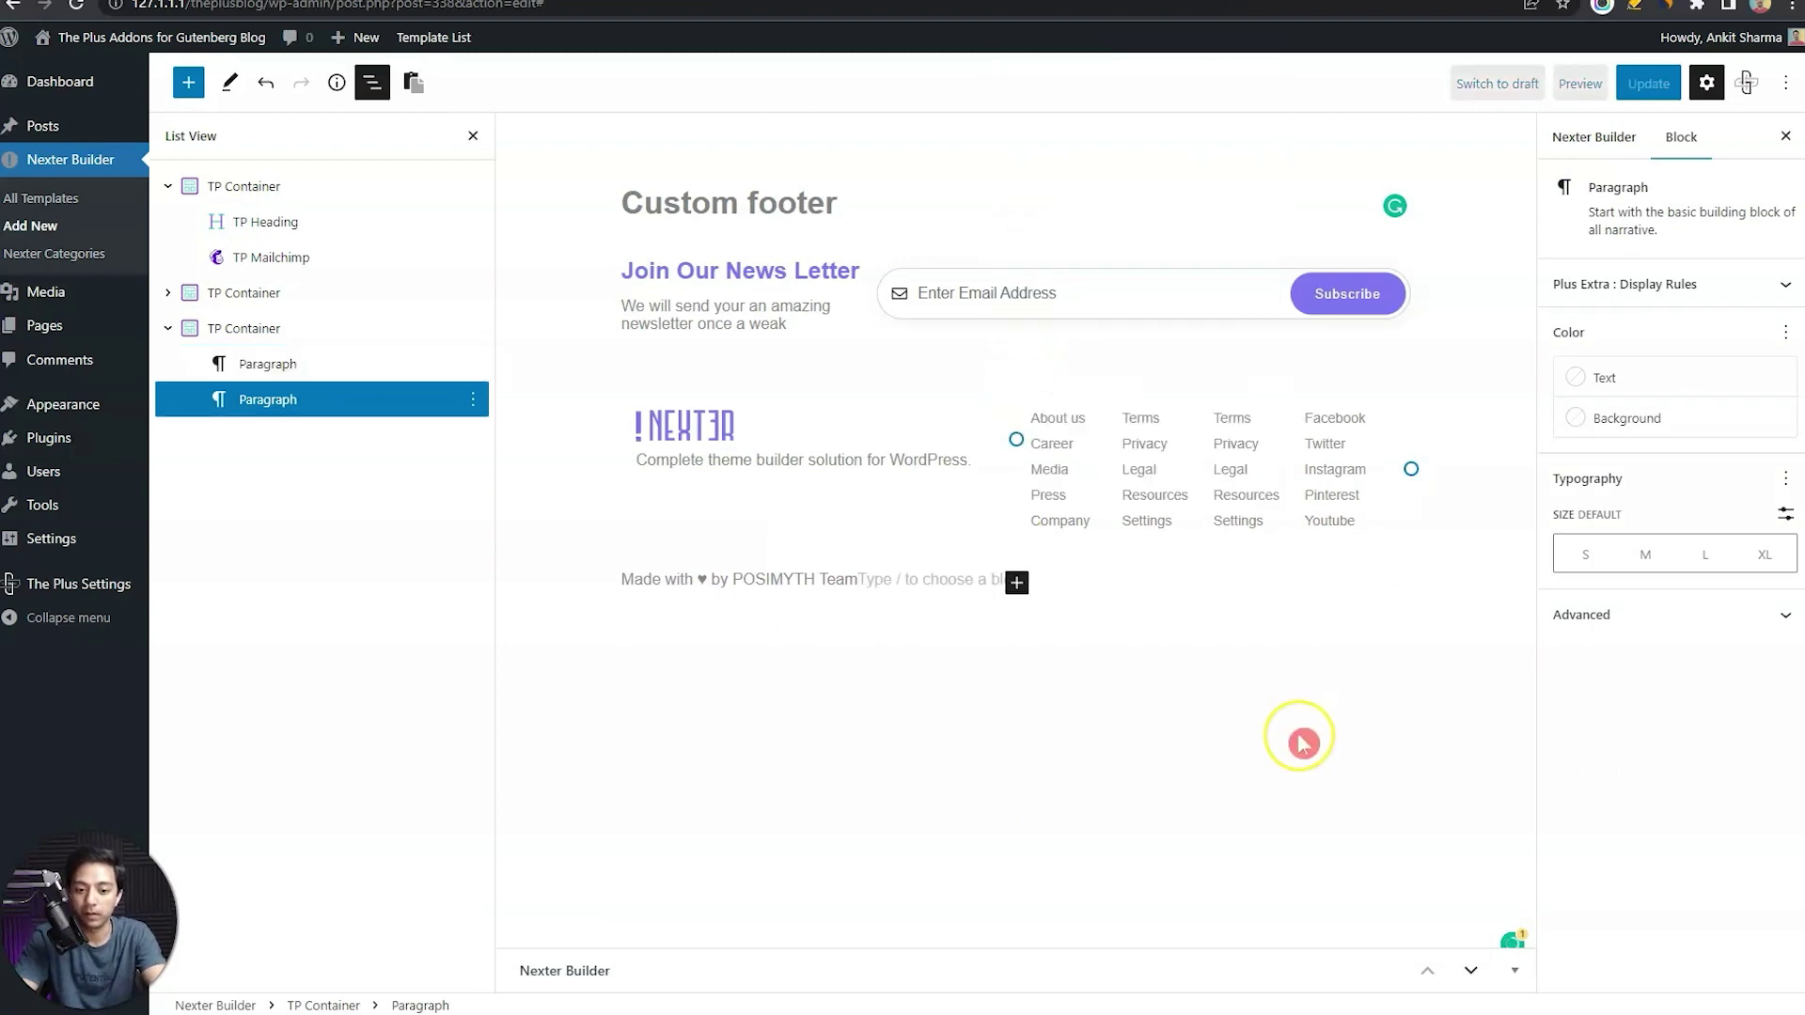
text(/)
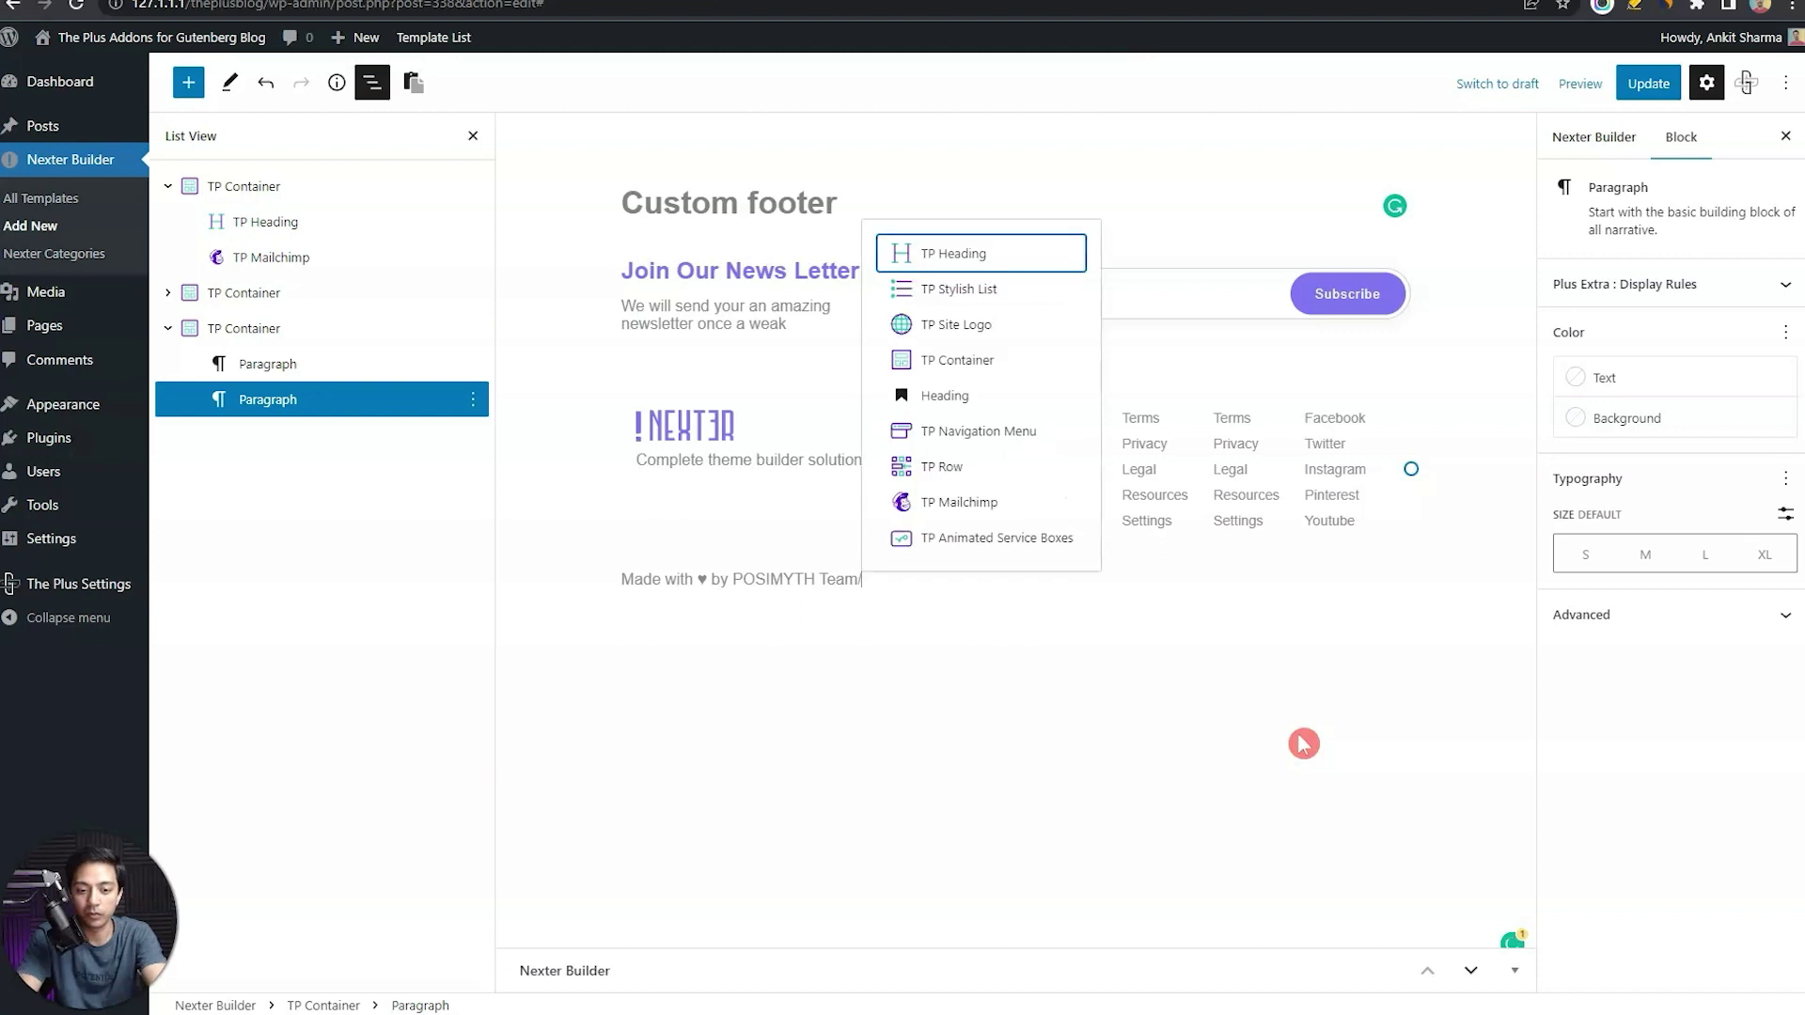
text(tp)
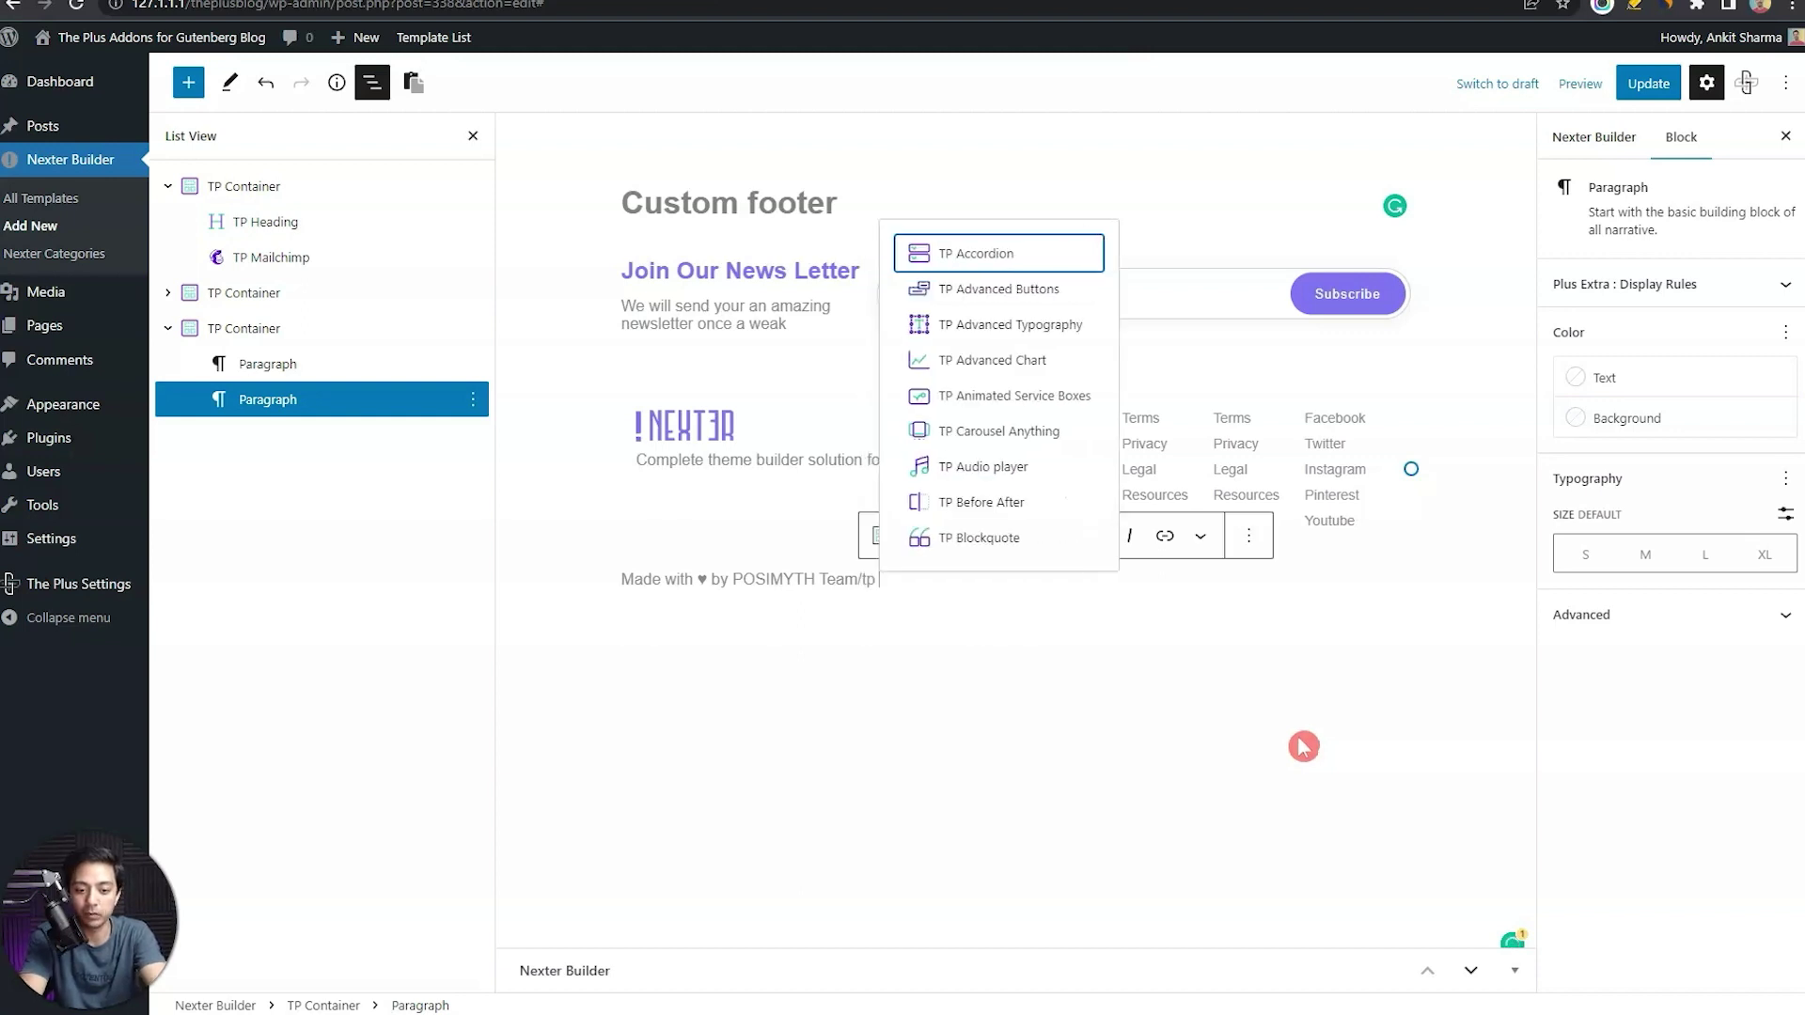
text( social)
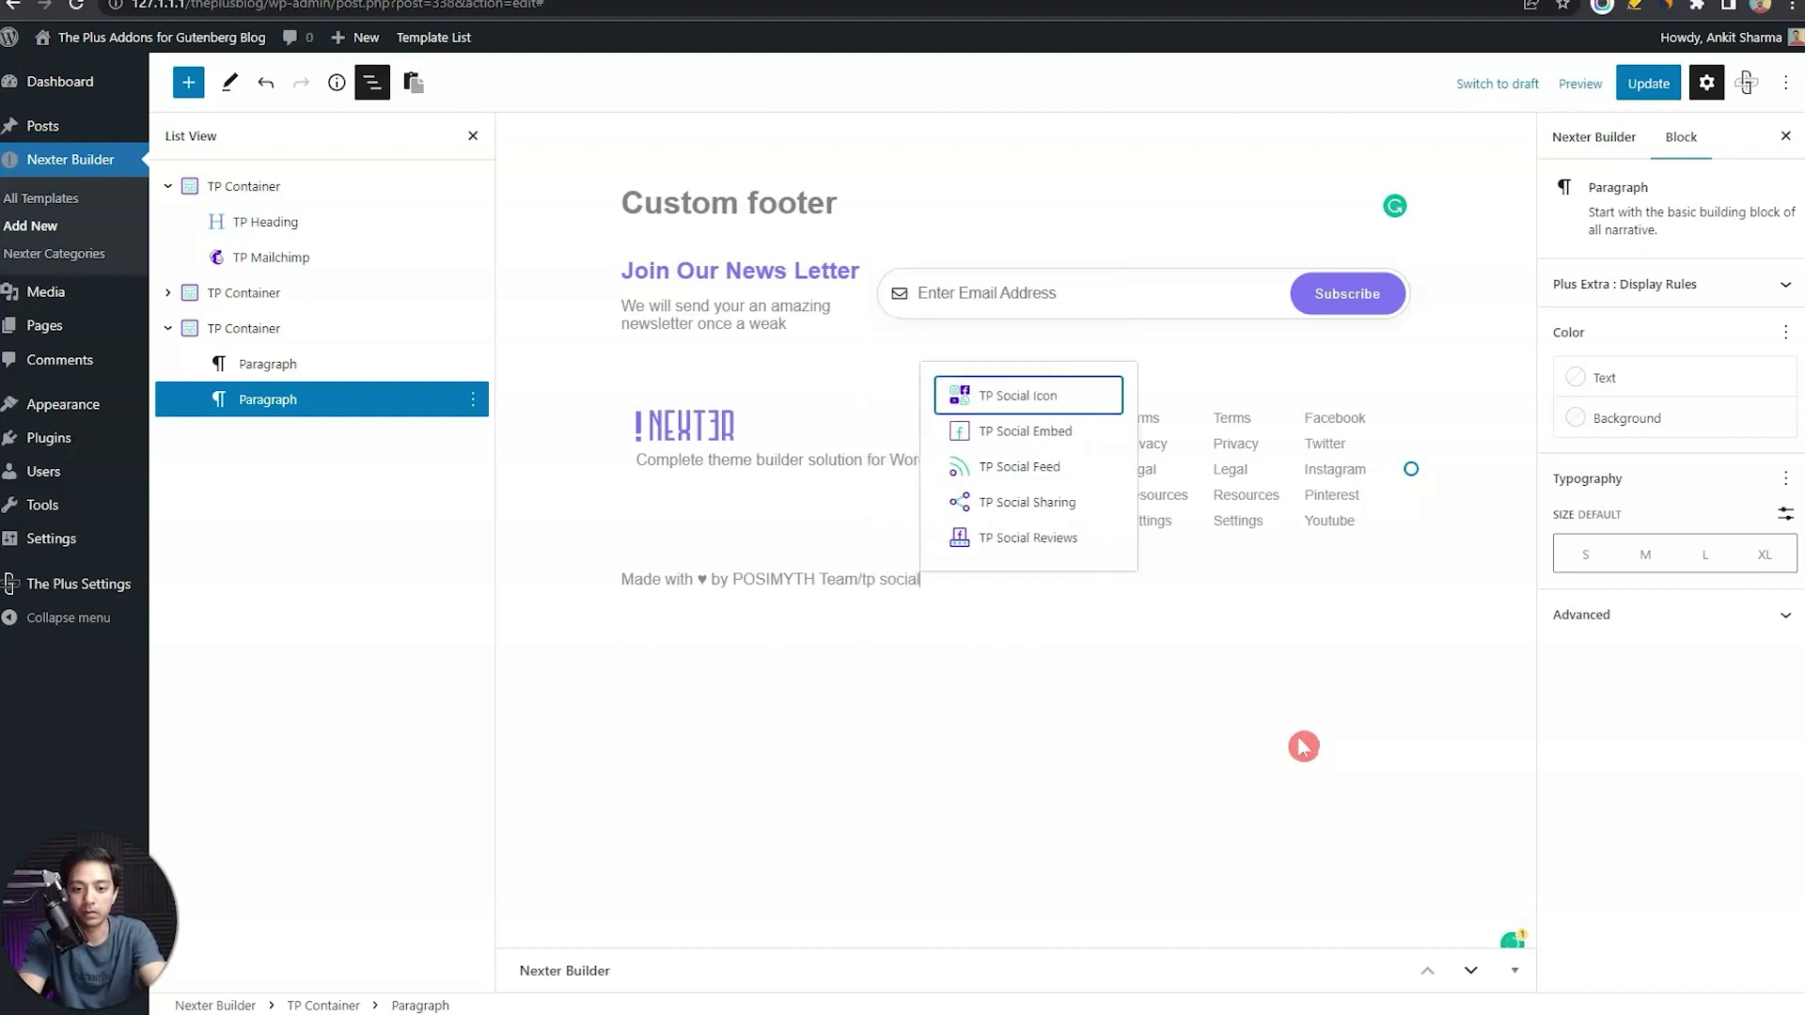
click(1005, 403)
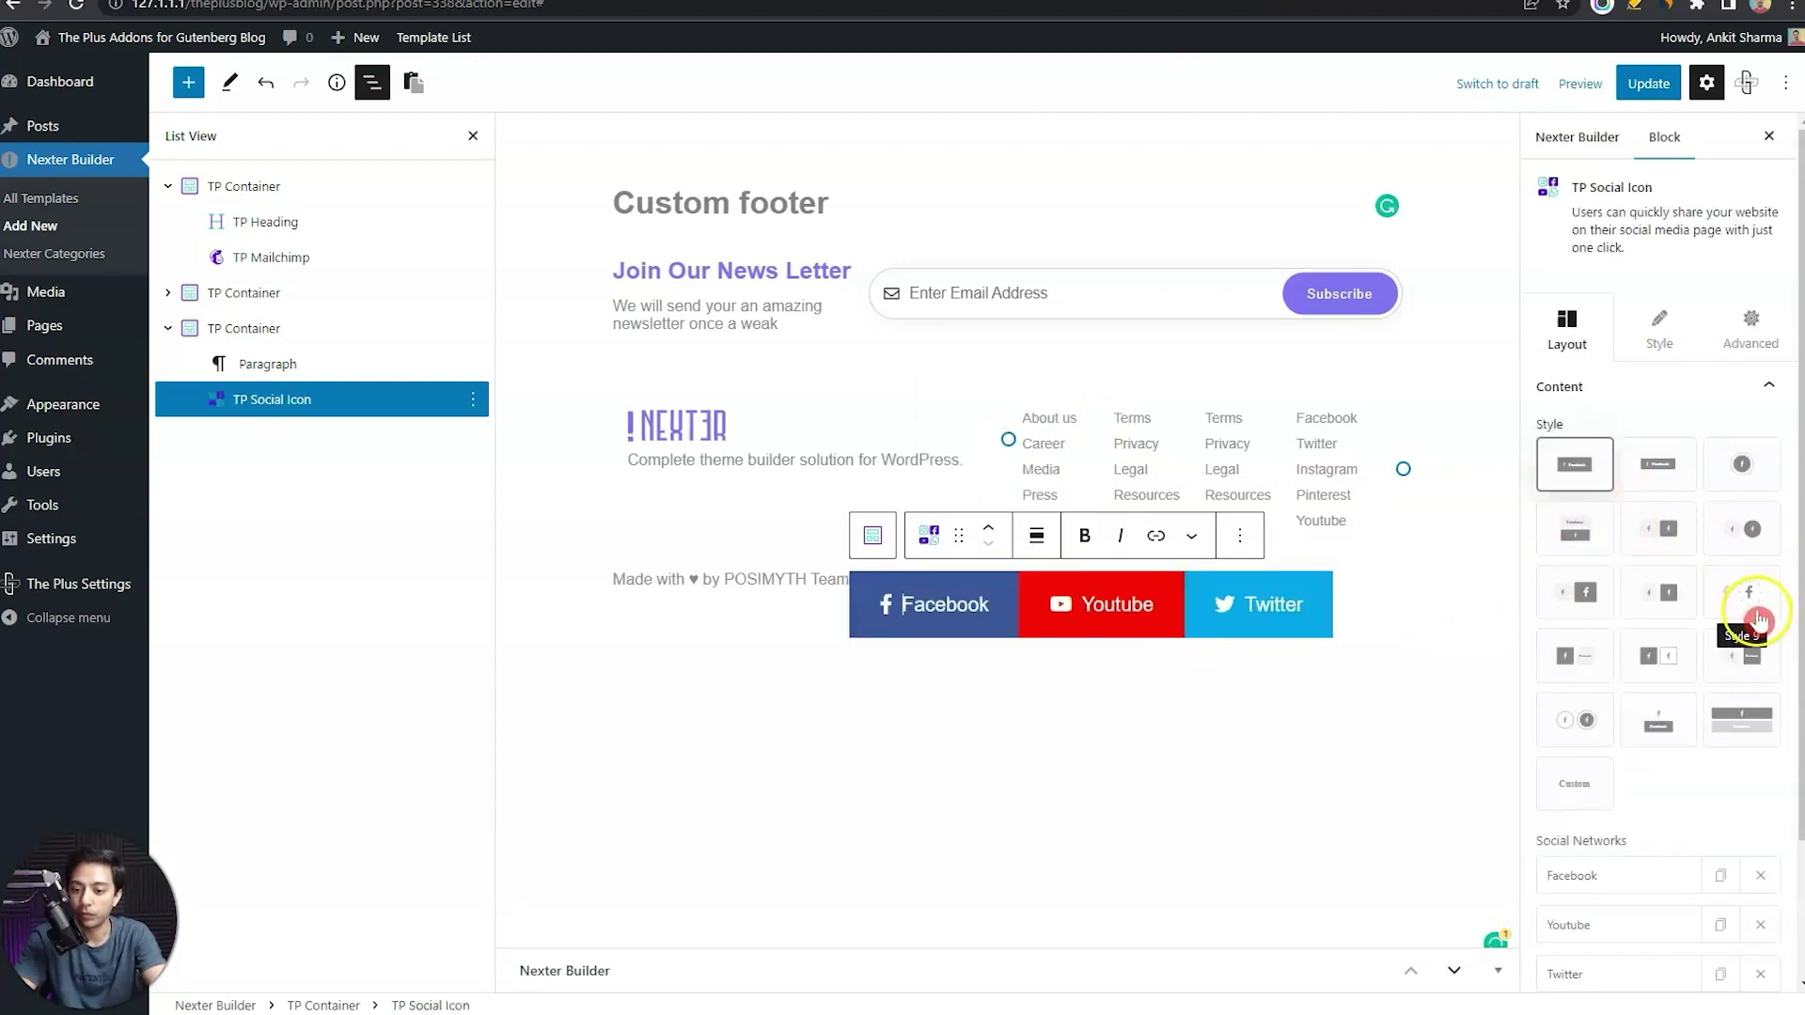
Try several social icon styles, choose the solid round one and review the Facebook, Youtube and Twitter network entries
click(1742, 473)
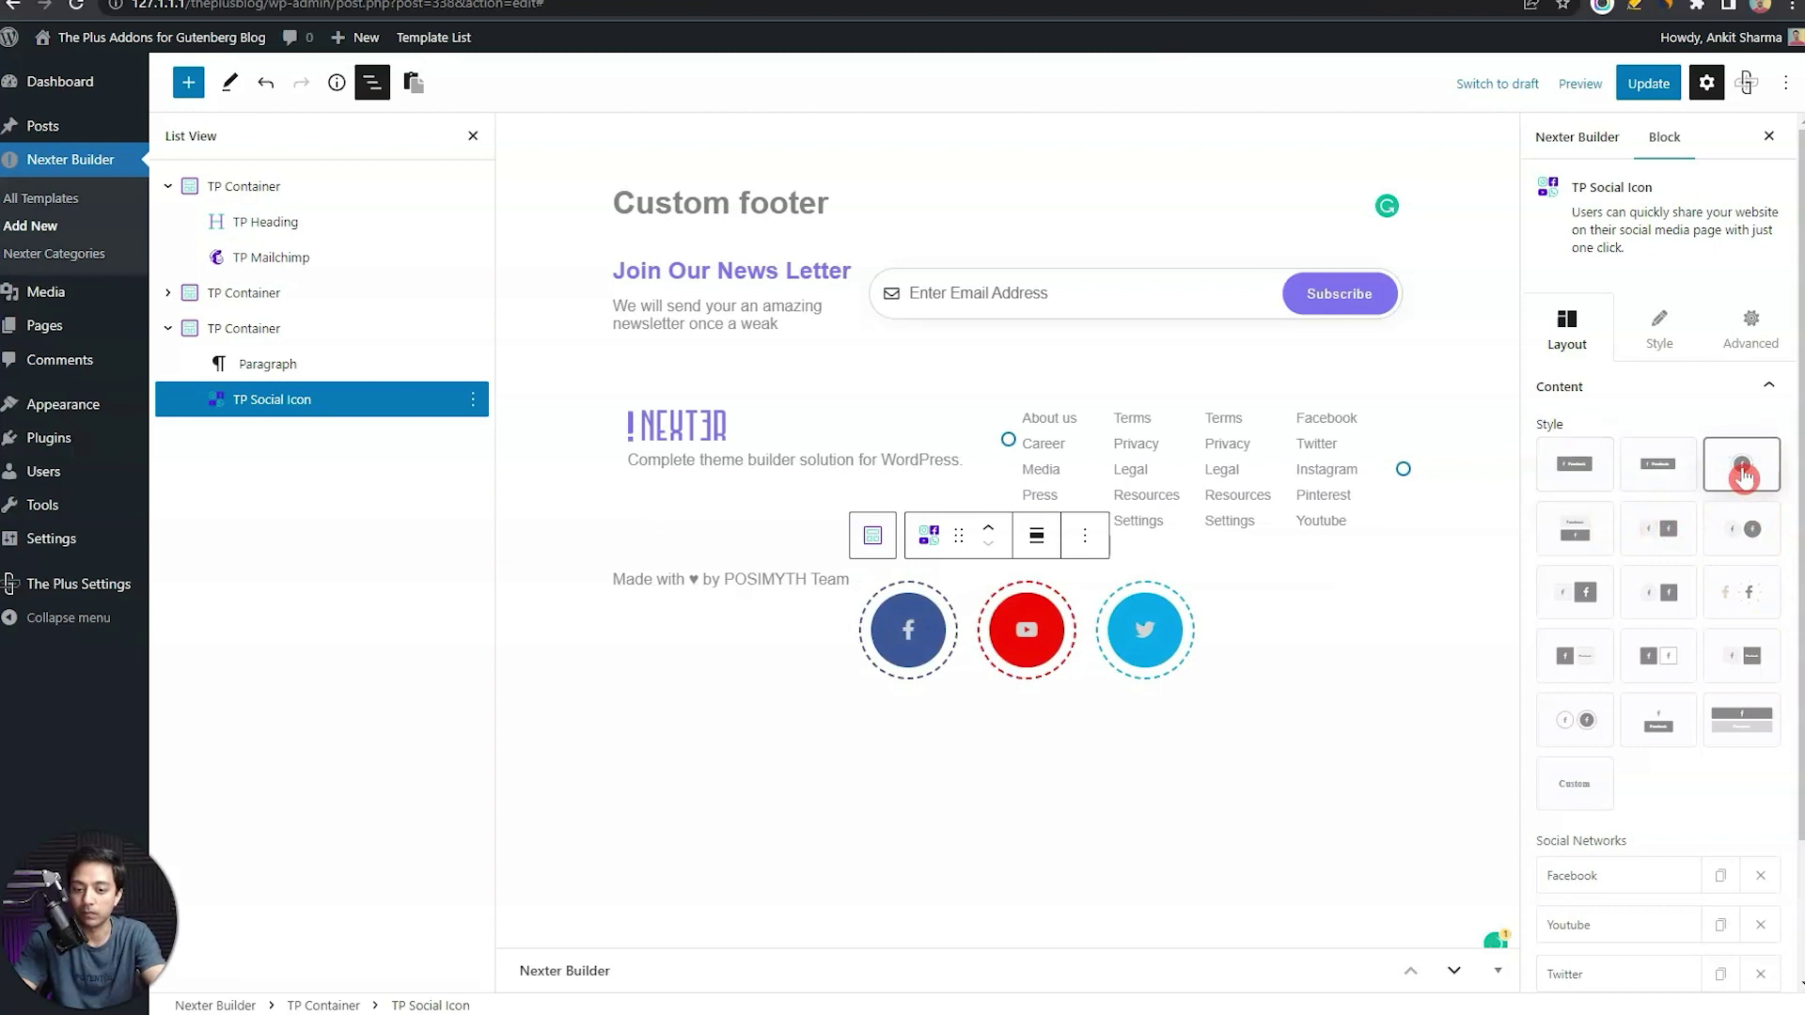
click(1742, 548)
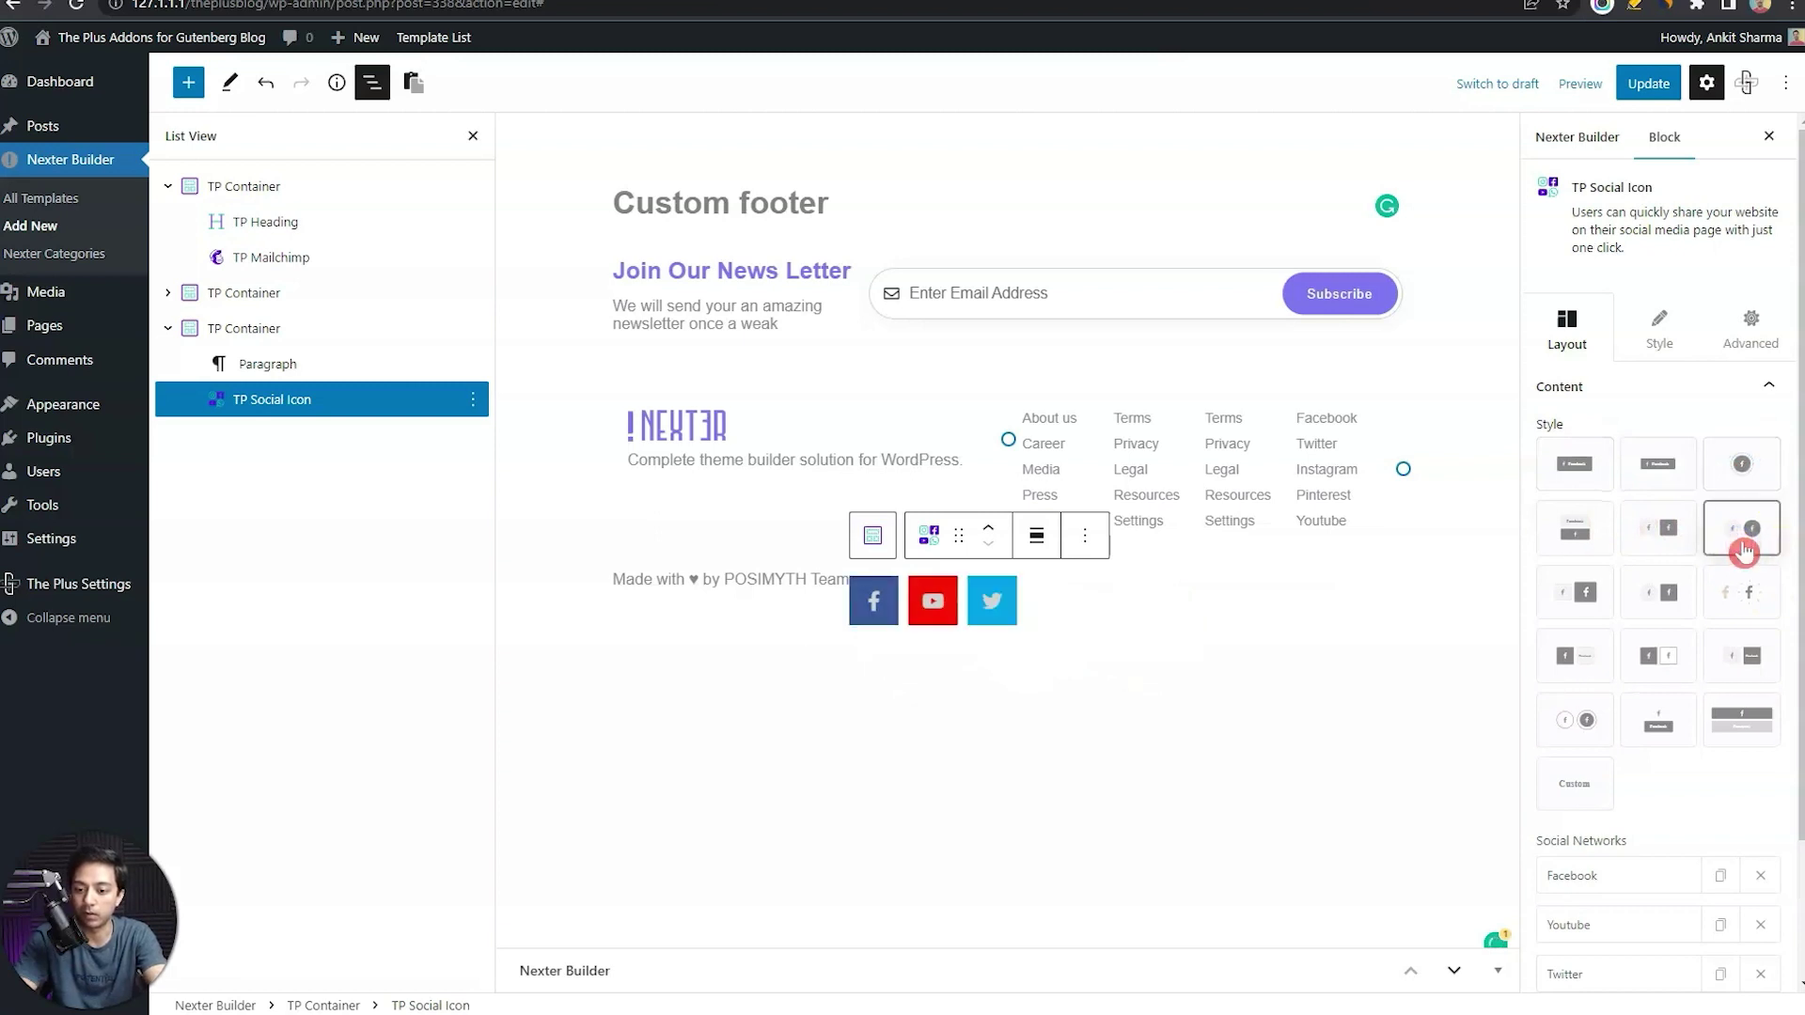
click(1574, 719)
scroll(1765, 797, down, 2)
click(1628, 720)
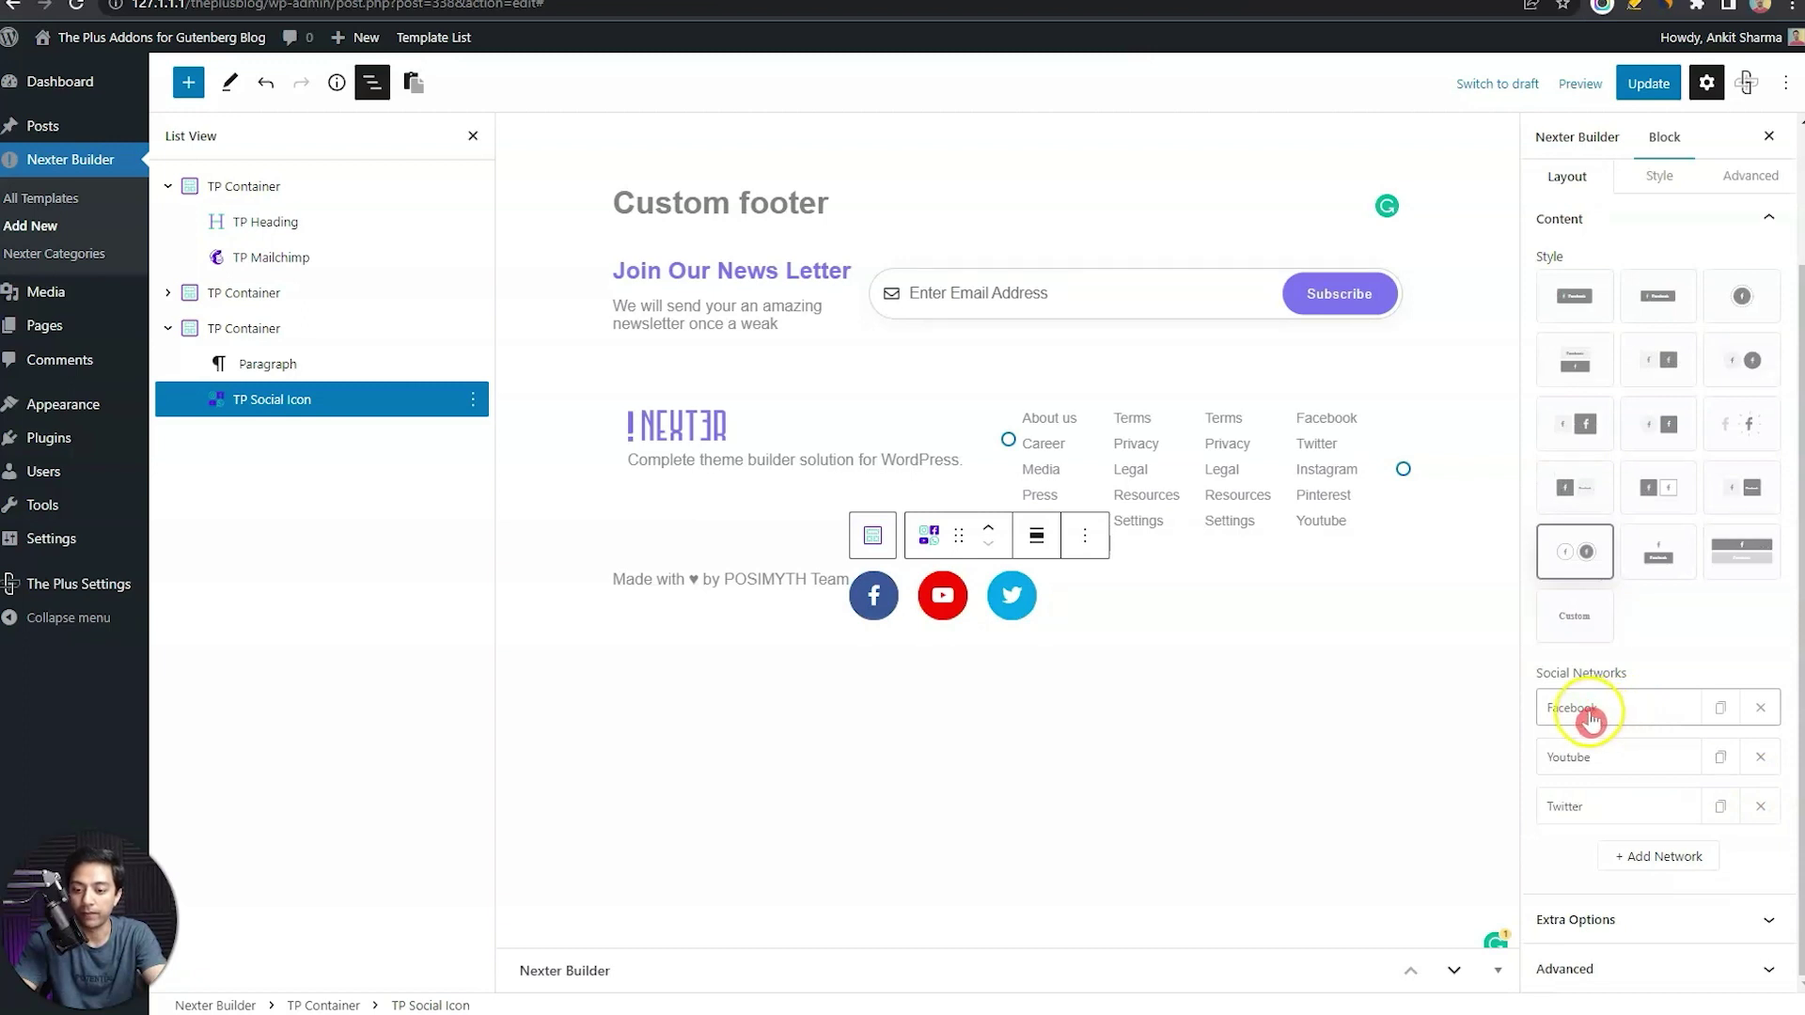
click(1566, 816)
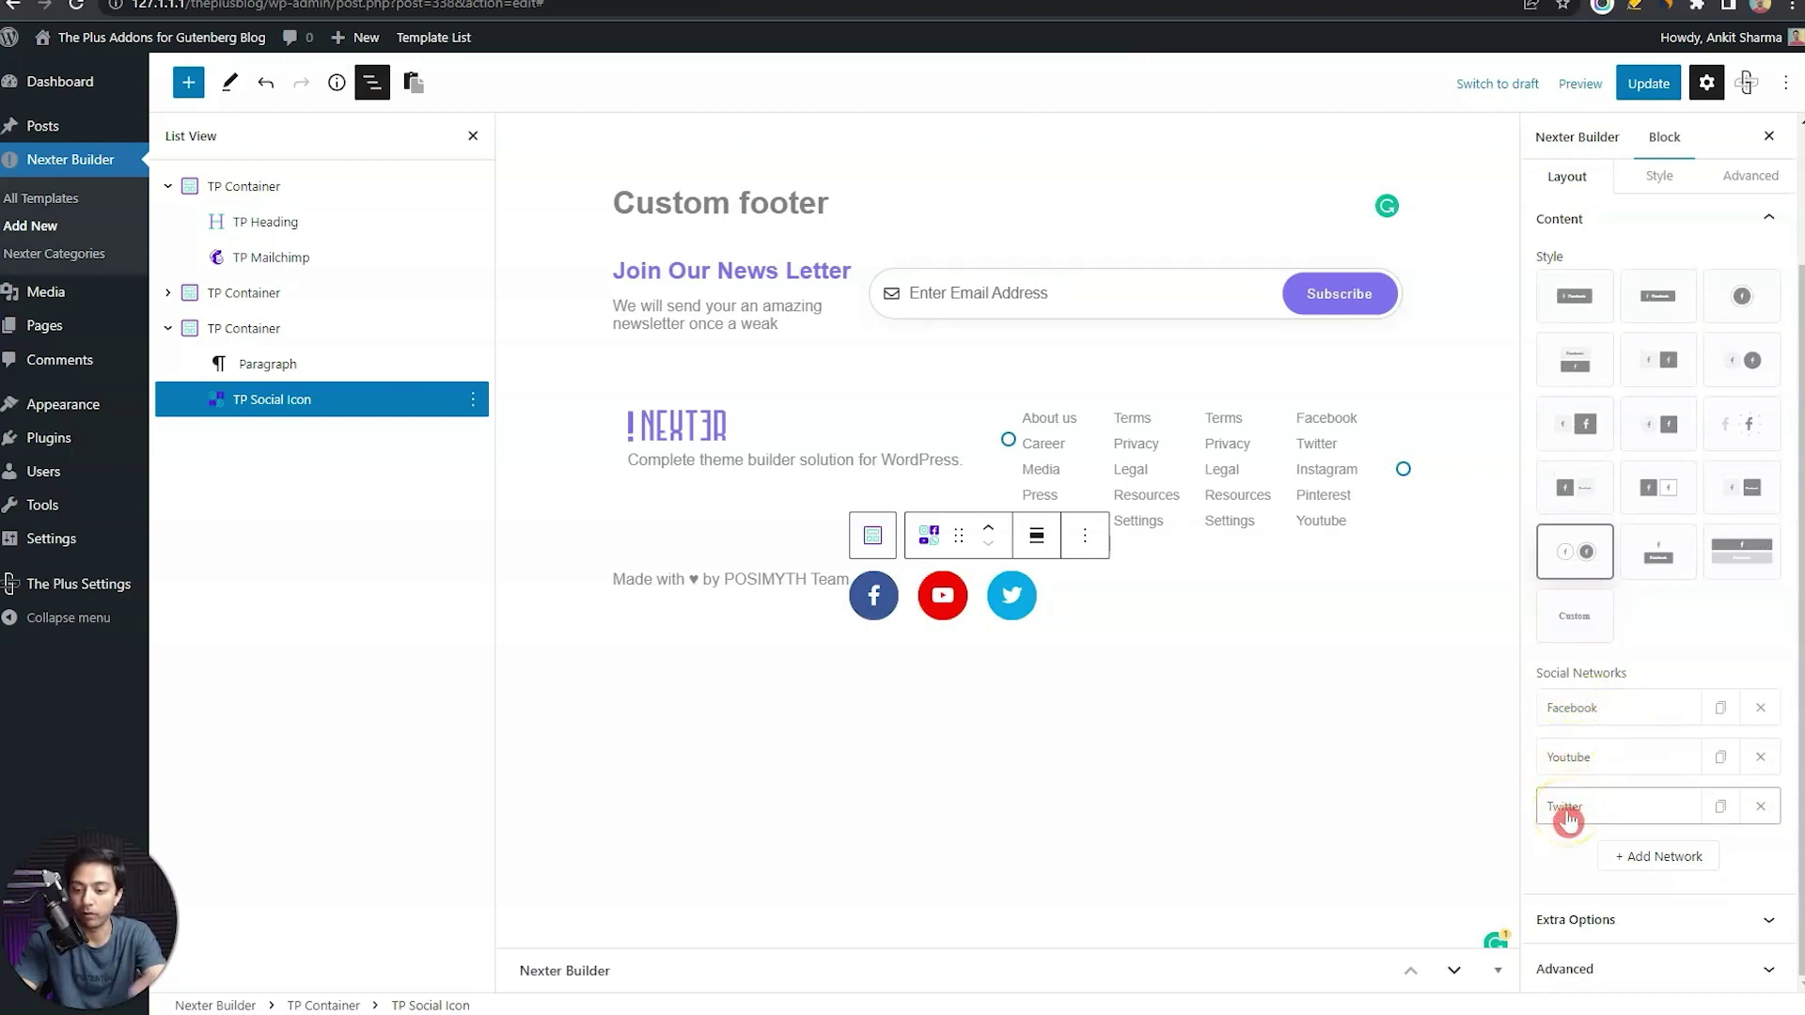
Browse the network choices for the Facebook entry, keep Facebook, and set its background color to the purple Plus Global Color
click(1595, 718)
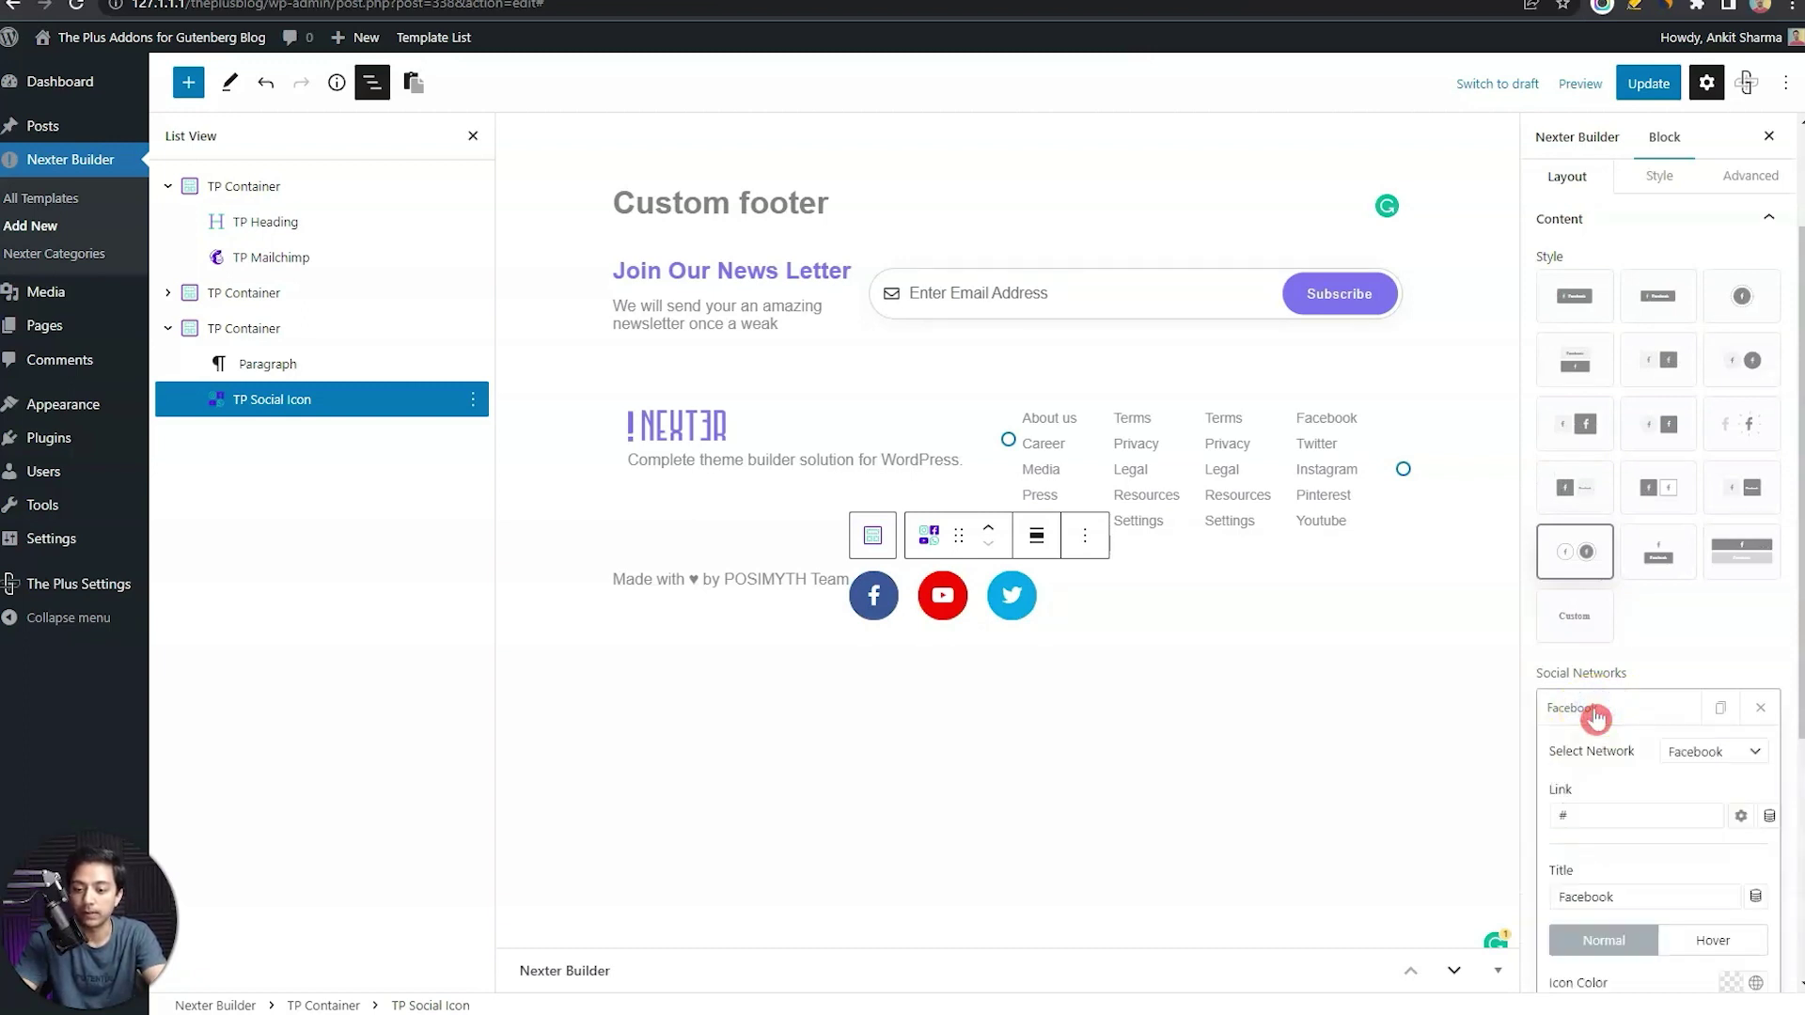
scroll(1595, 718, down, 3)
click(1713, 456)
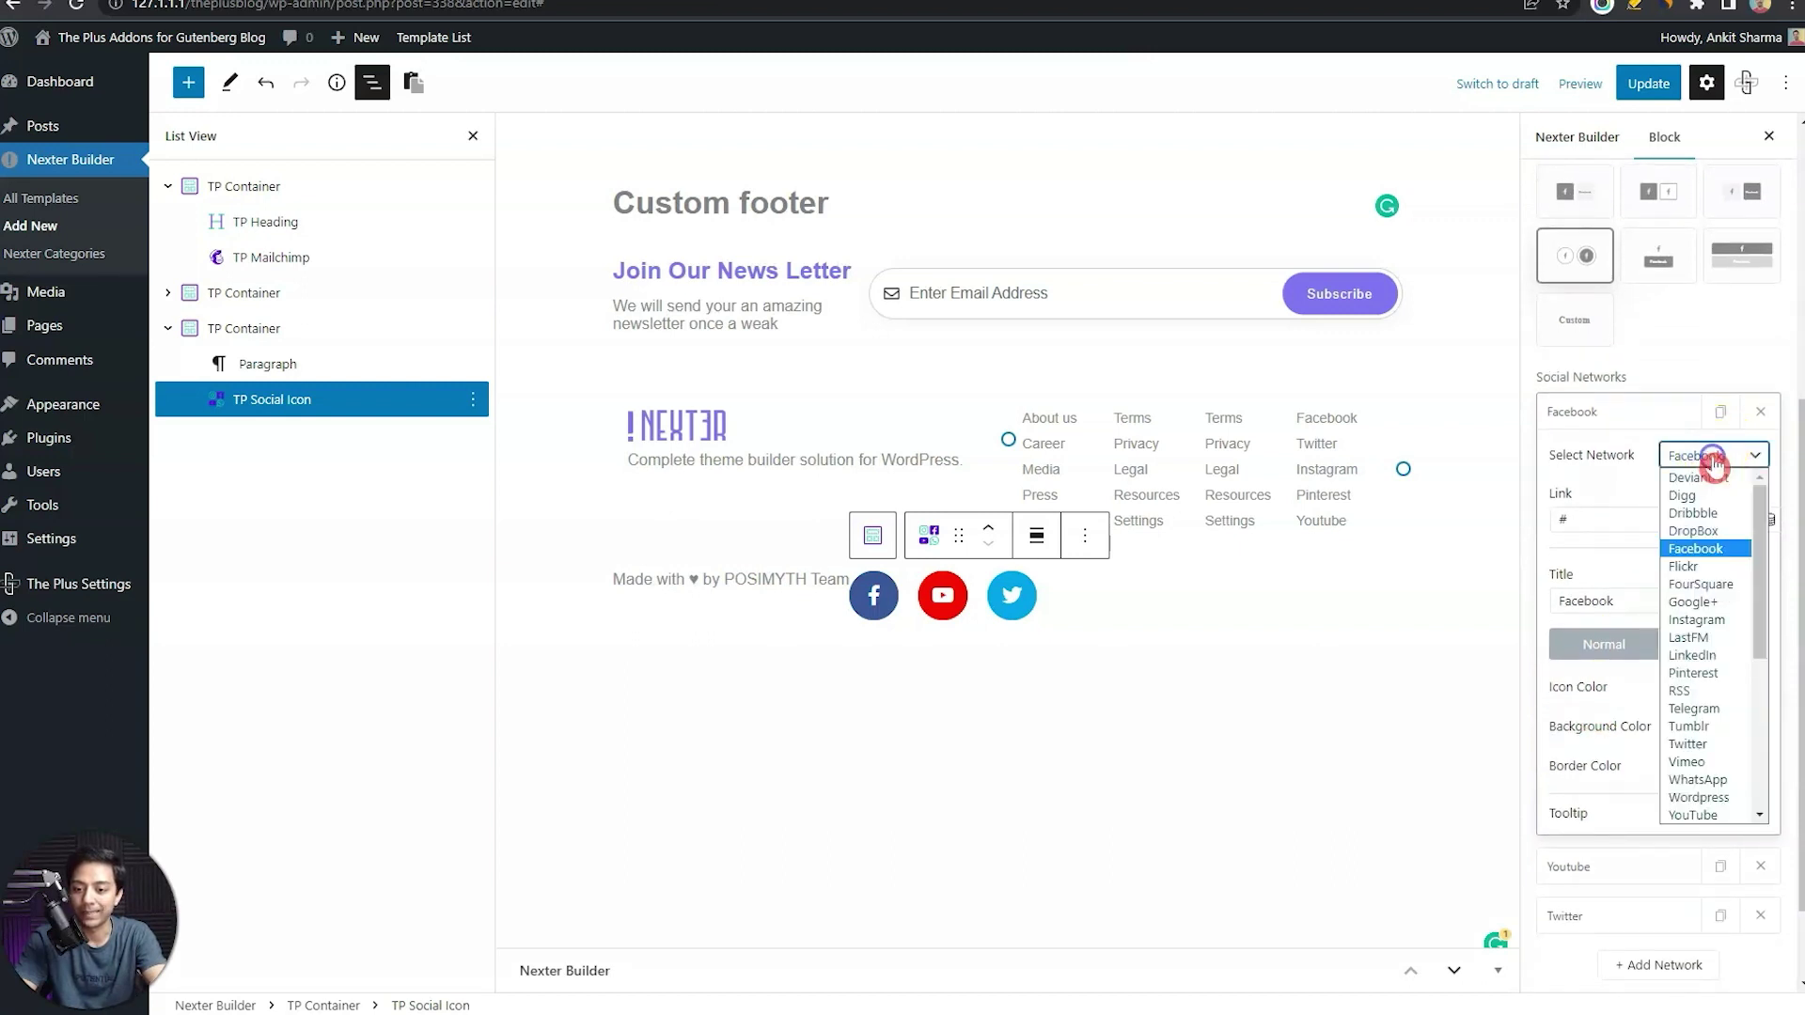
scroll(1703, 678, down, 5)
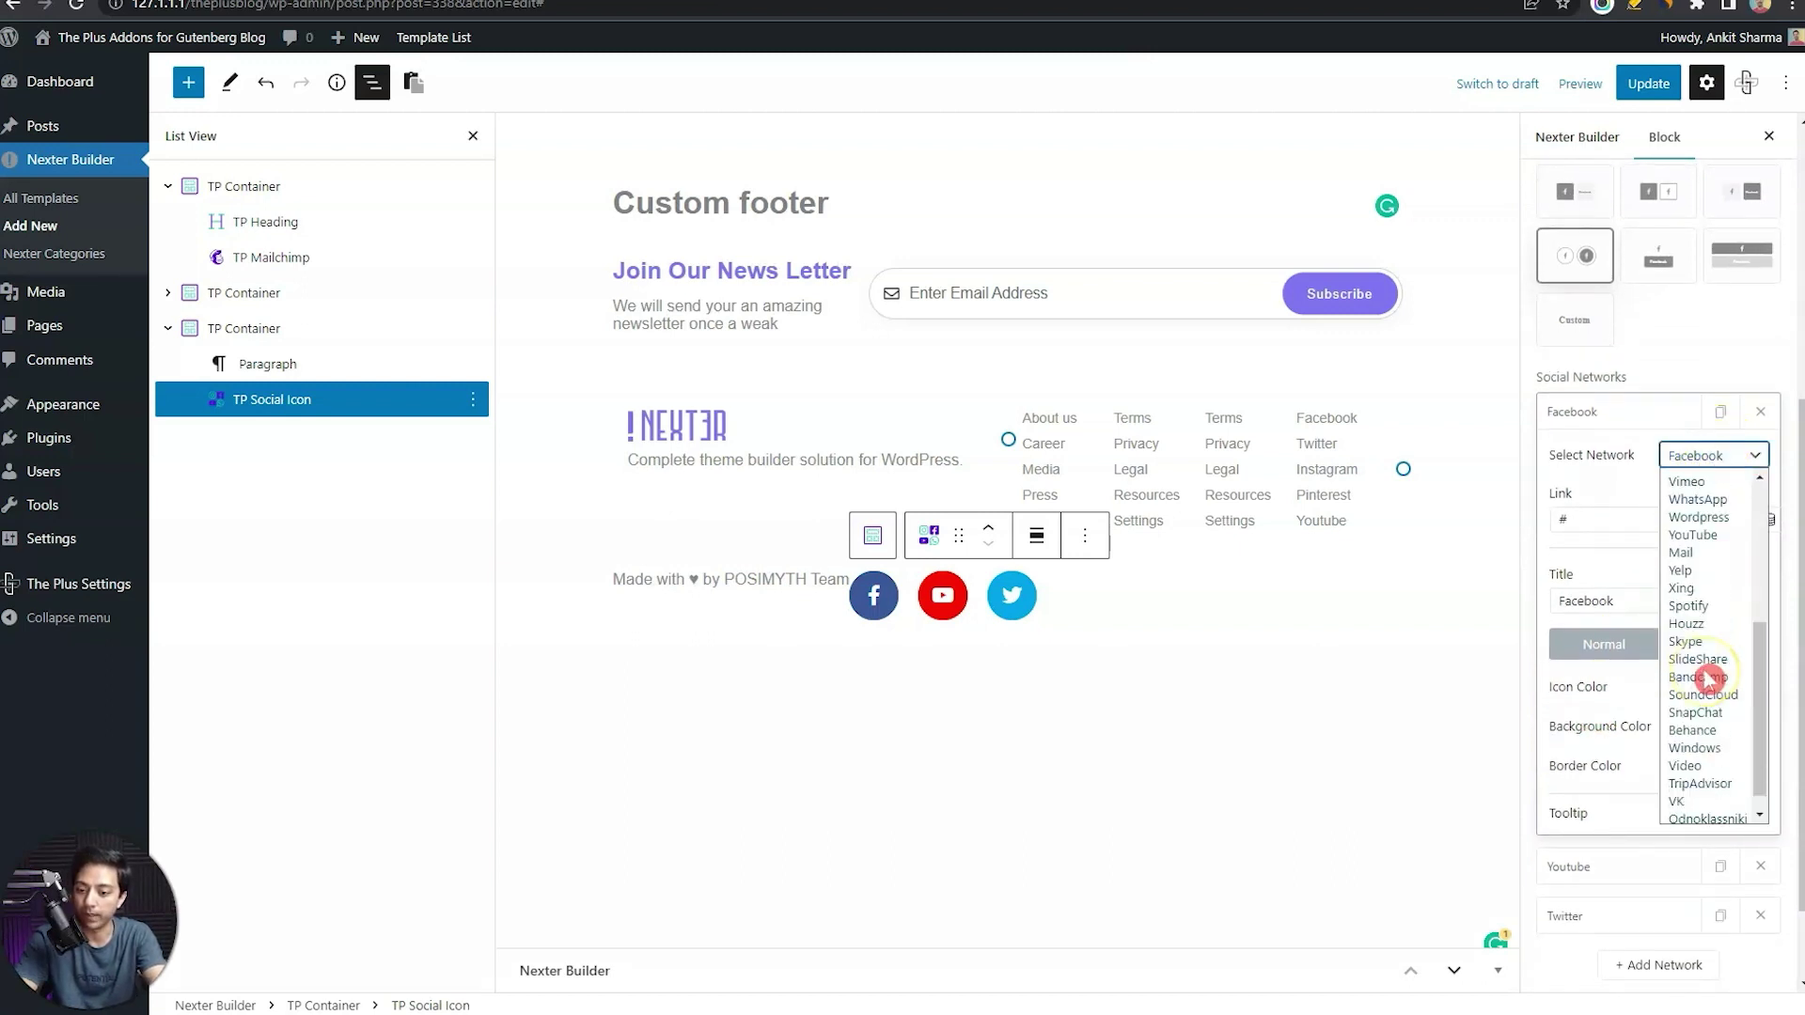
click(1606, 503)
click(1596, 518)
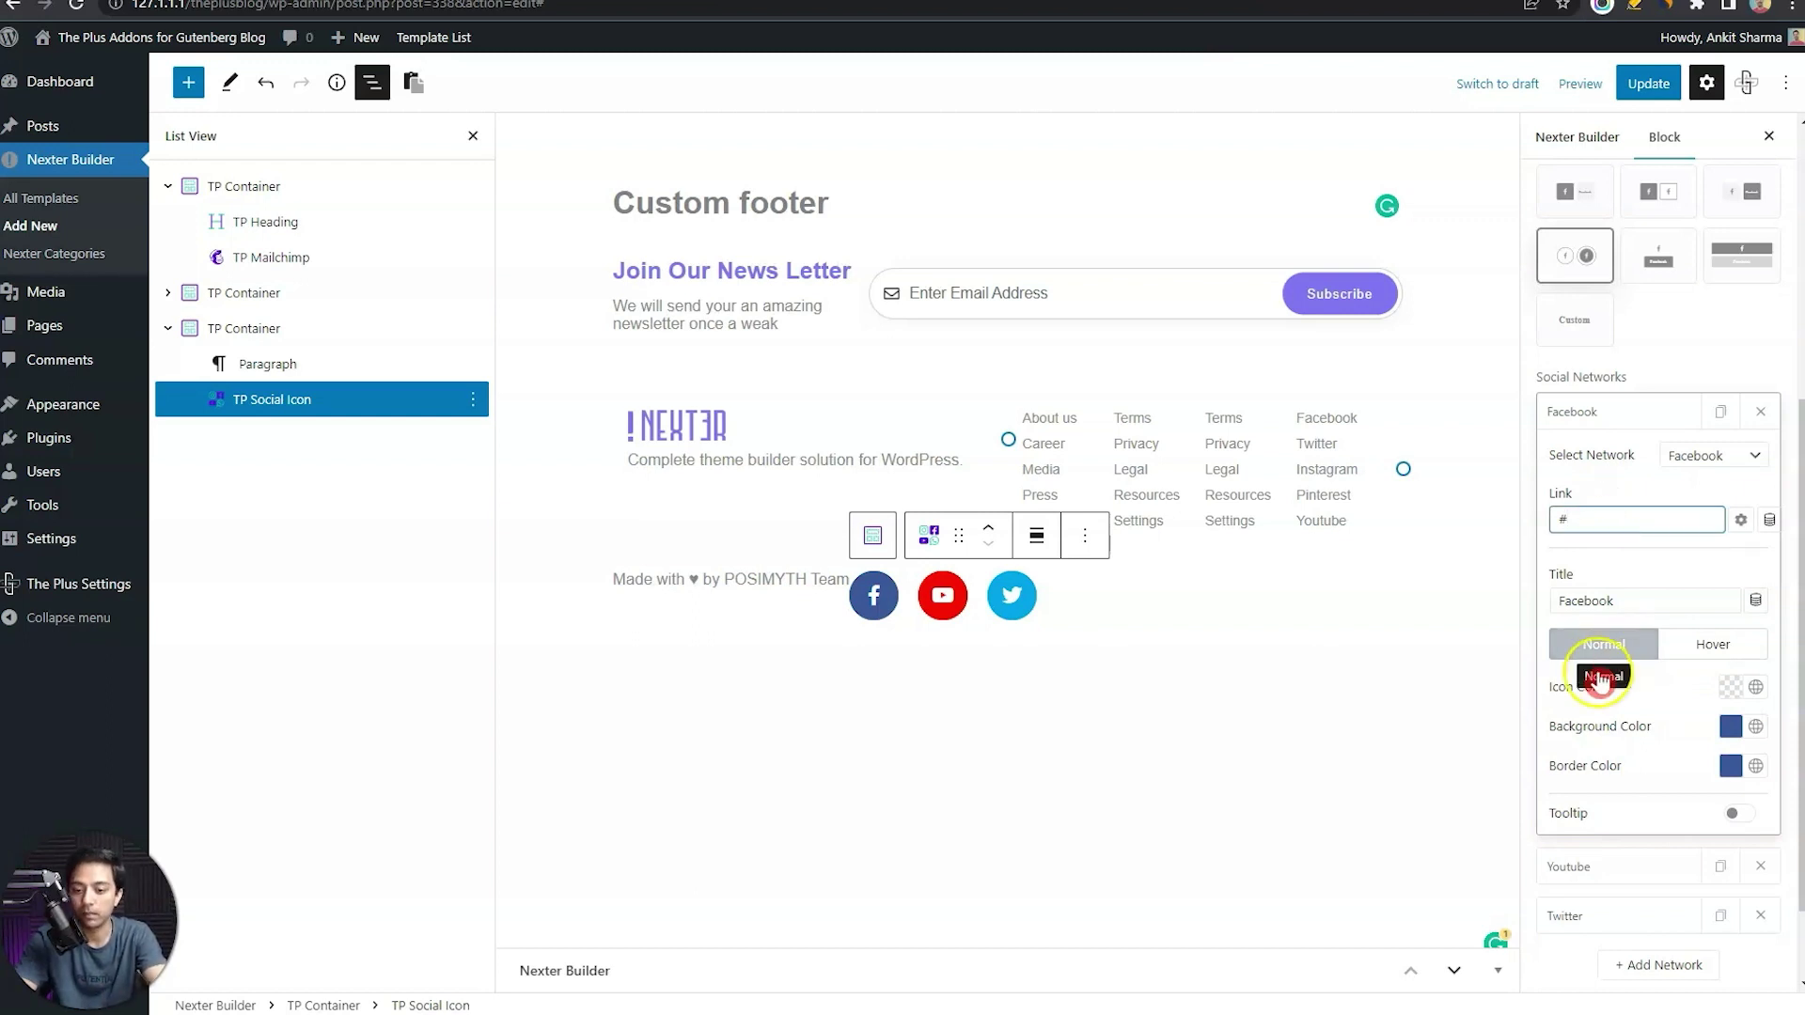
click(1740, 733)
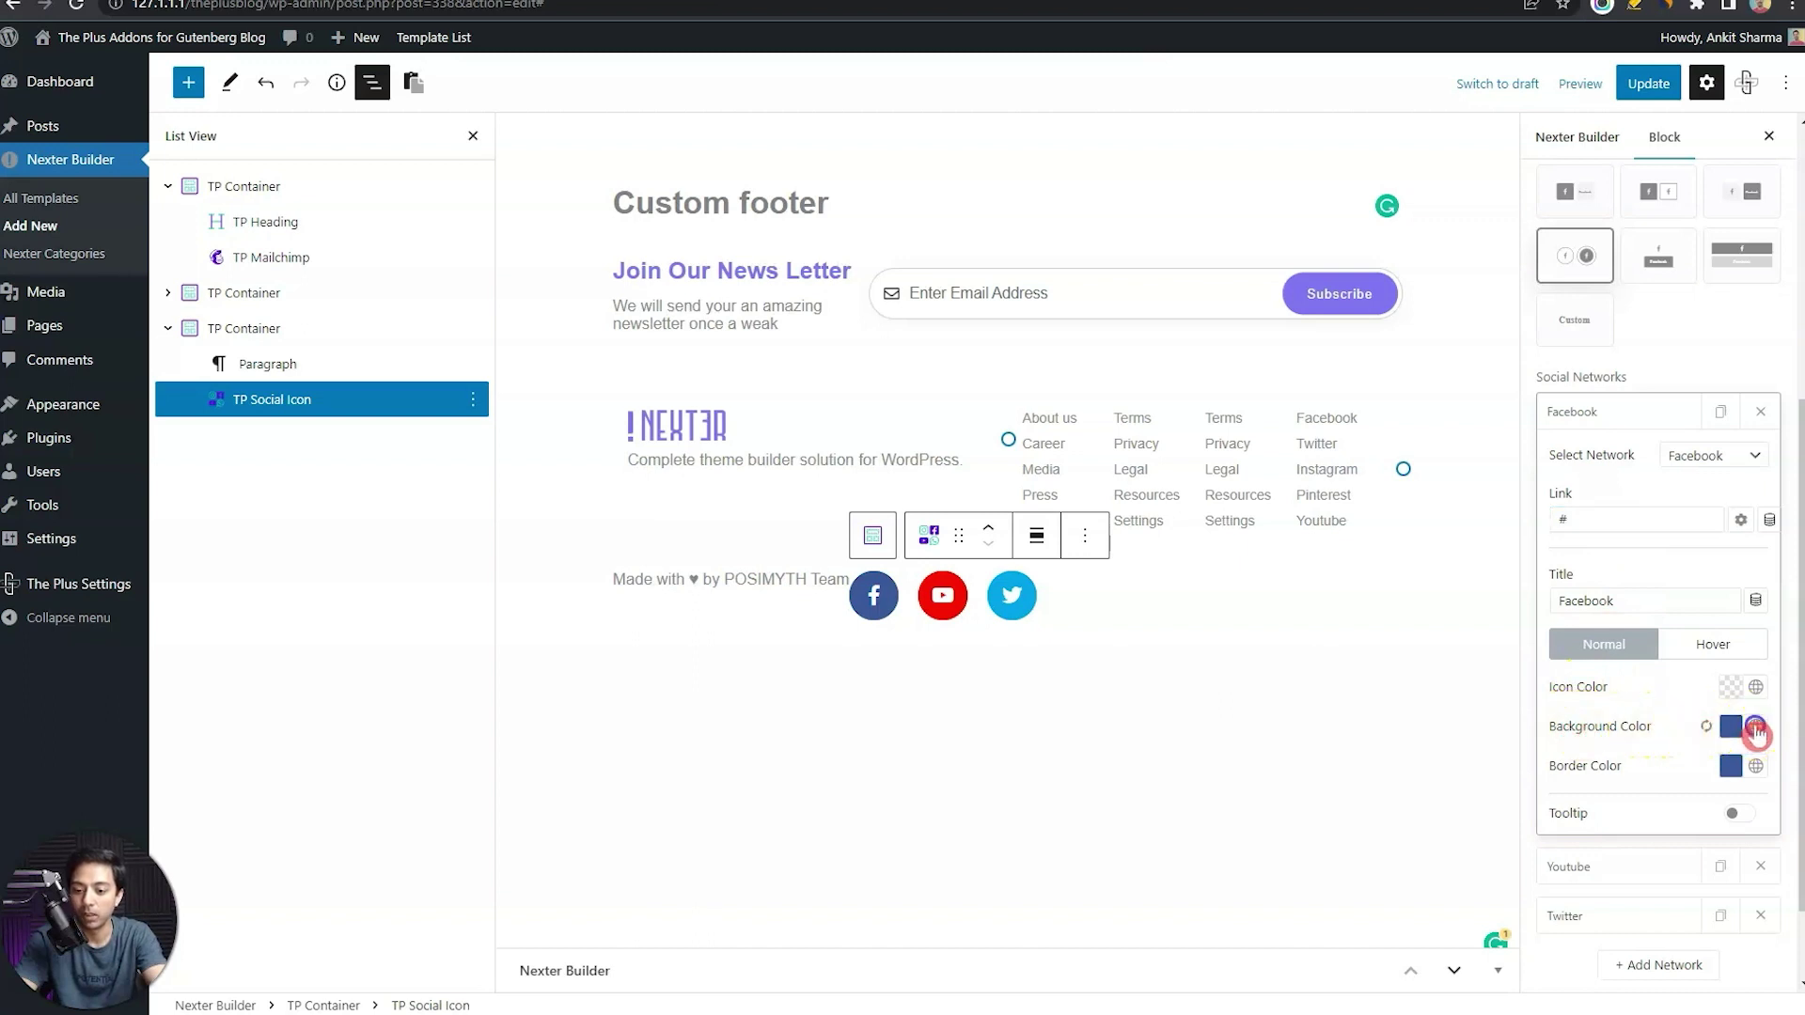
click(1562, 631)
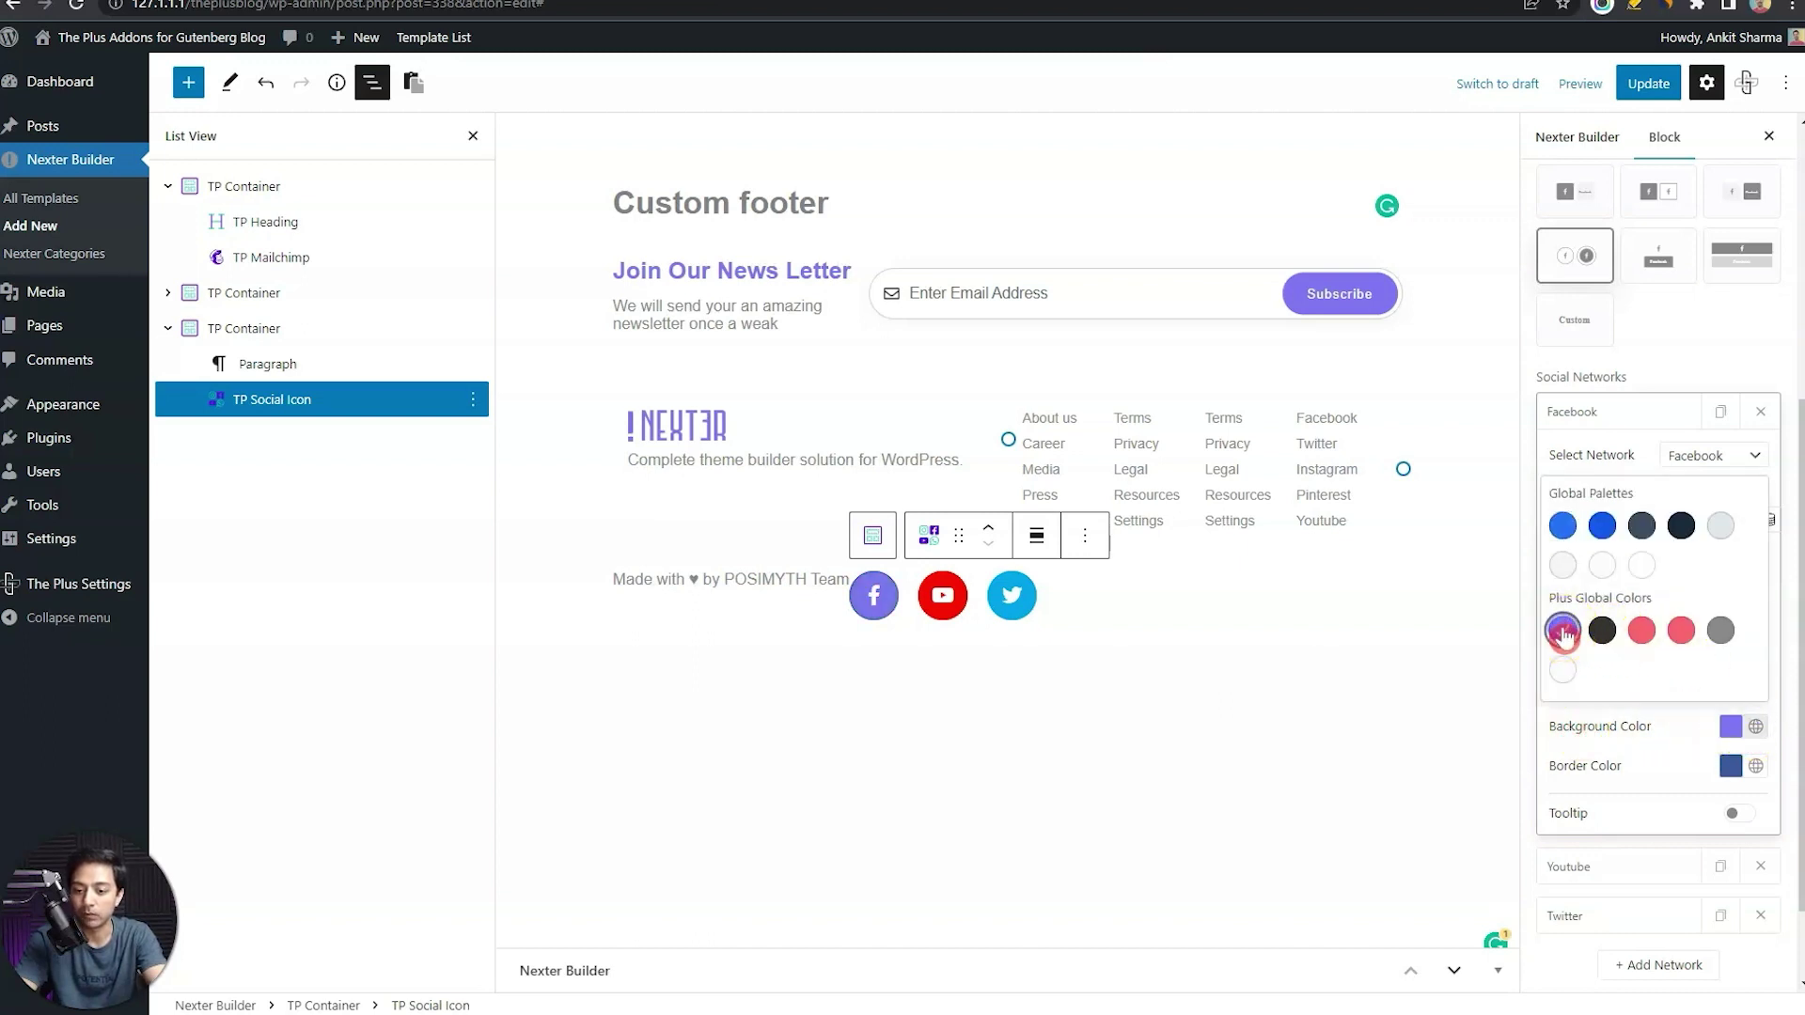
click(1629, 733)
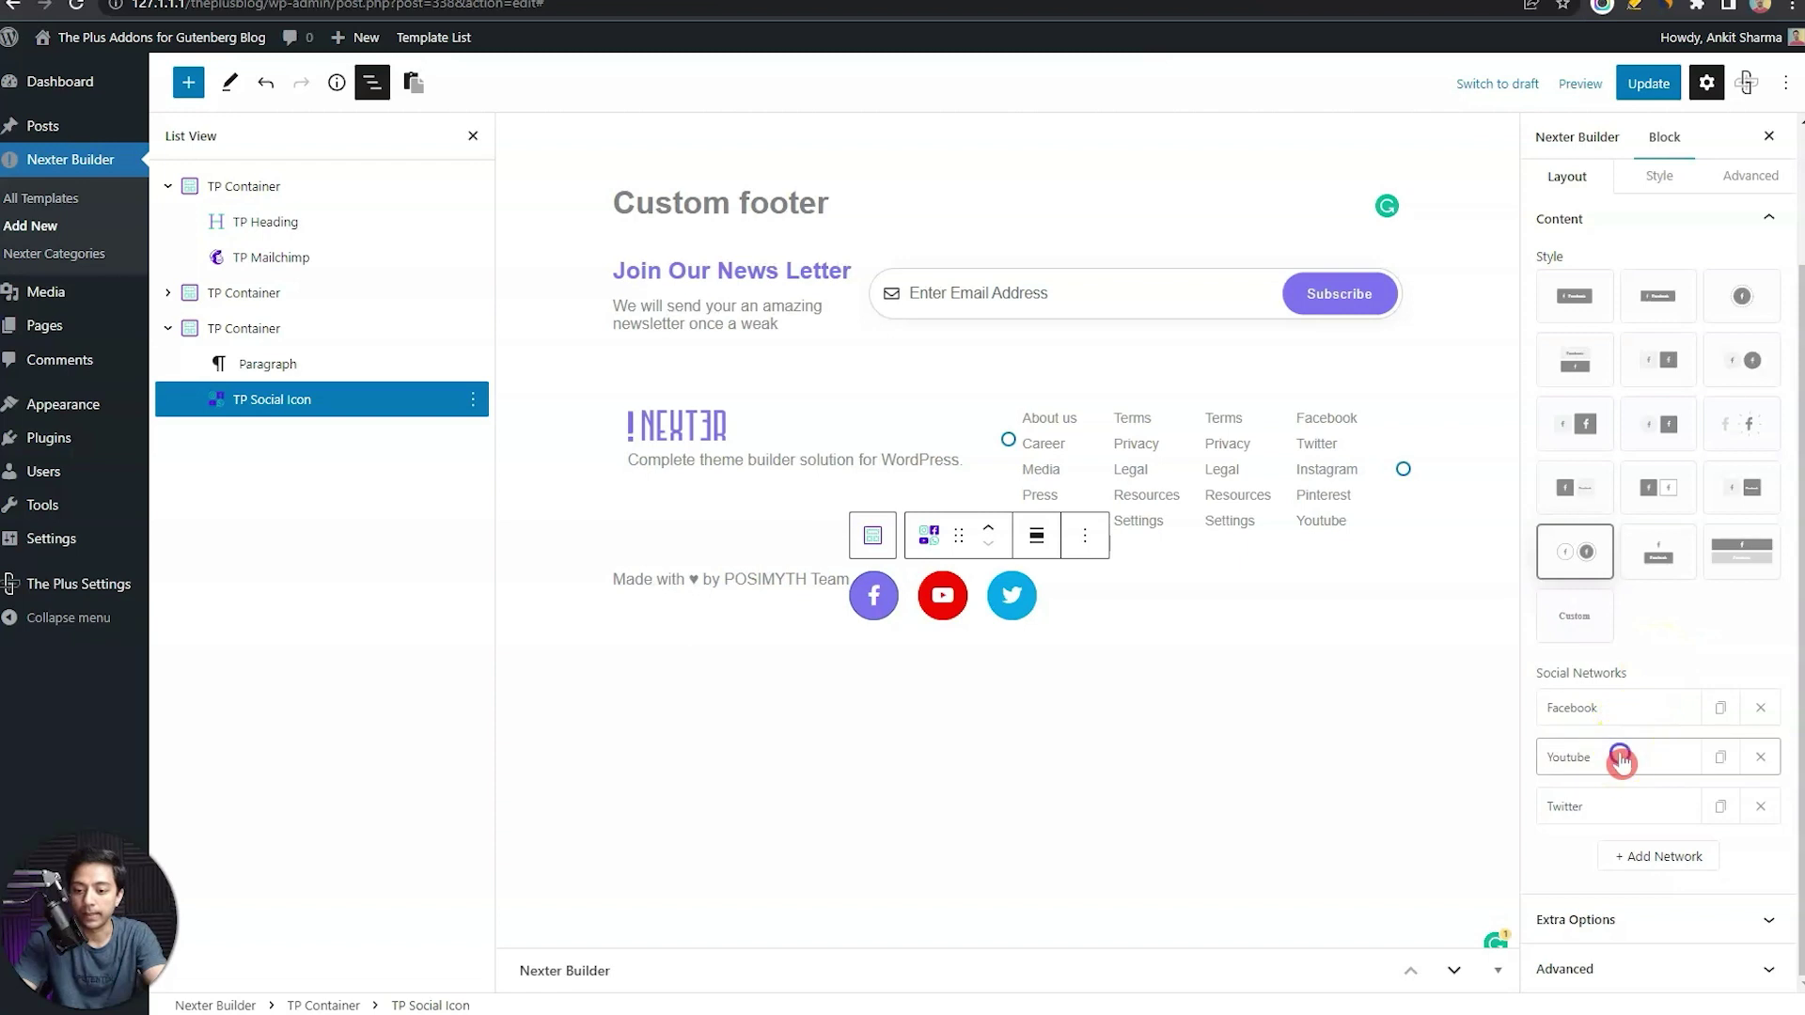
Set the Youtube entry's background to the purple Plus Global Color and its border to the blue Theme Color 1
click(1621, 752)
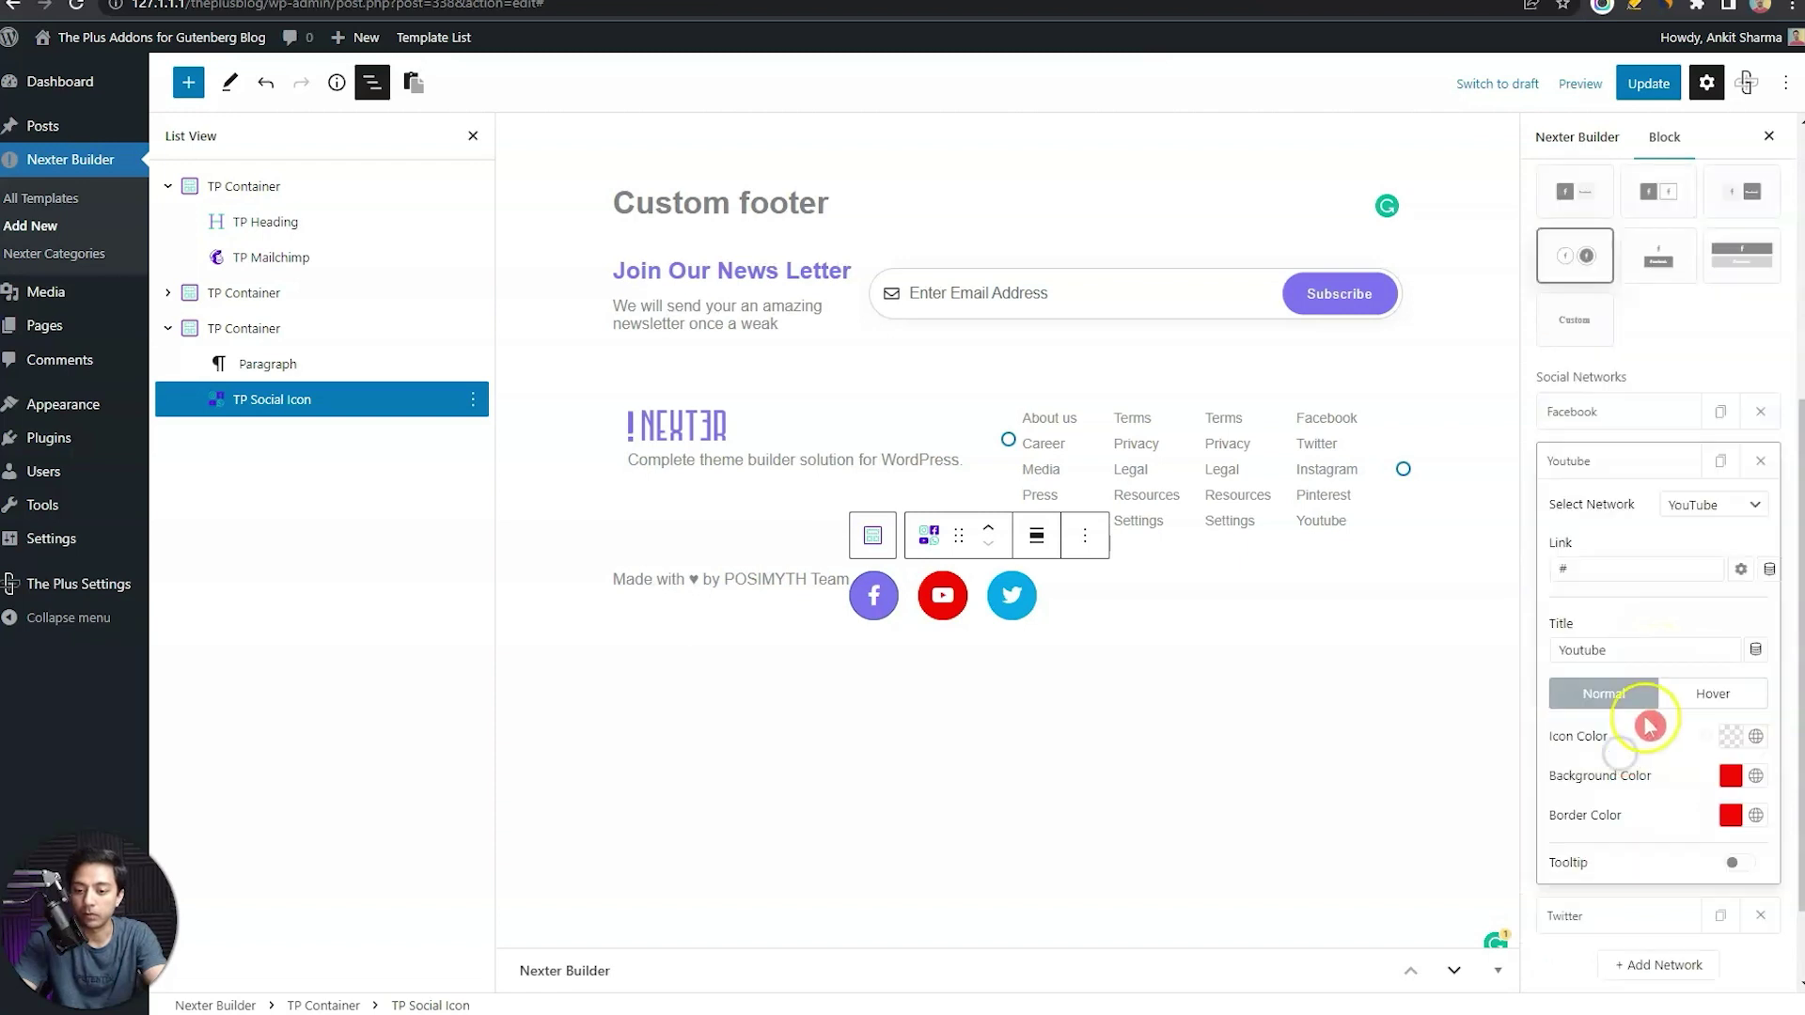
click(1755, 777)
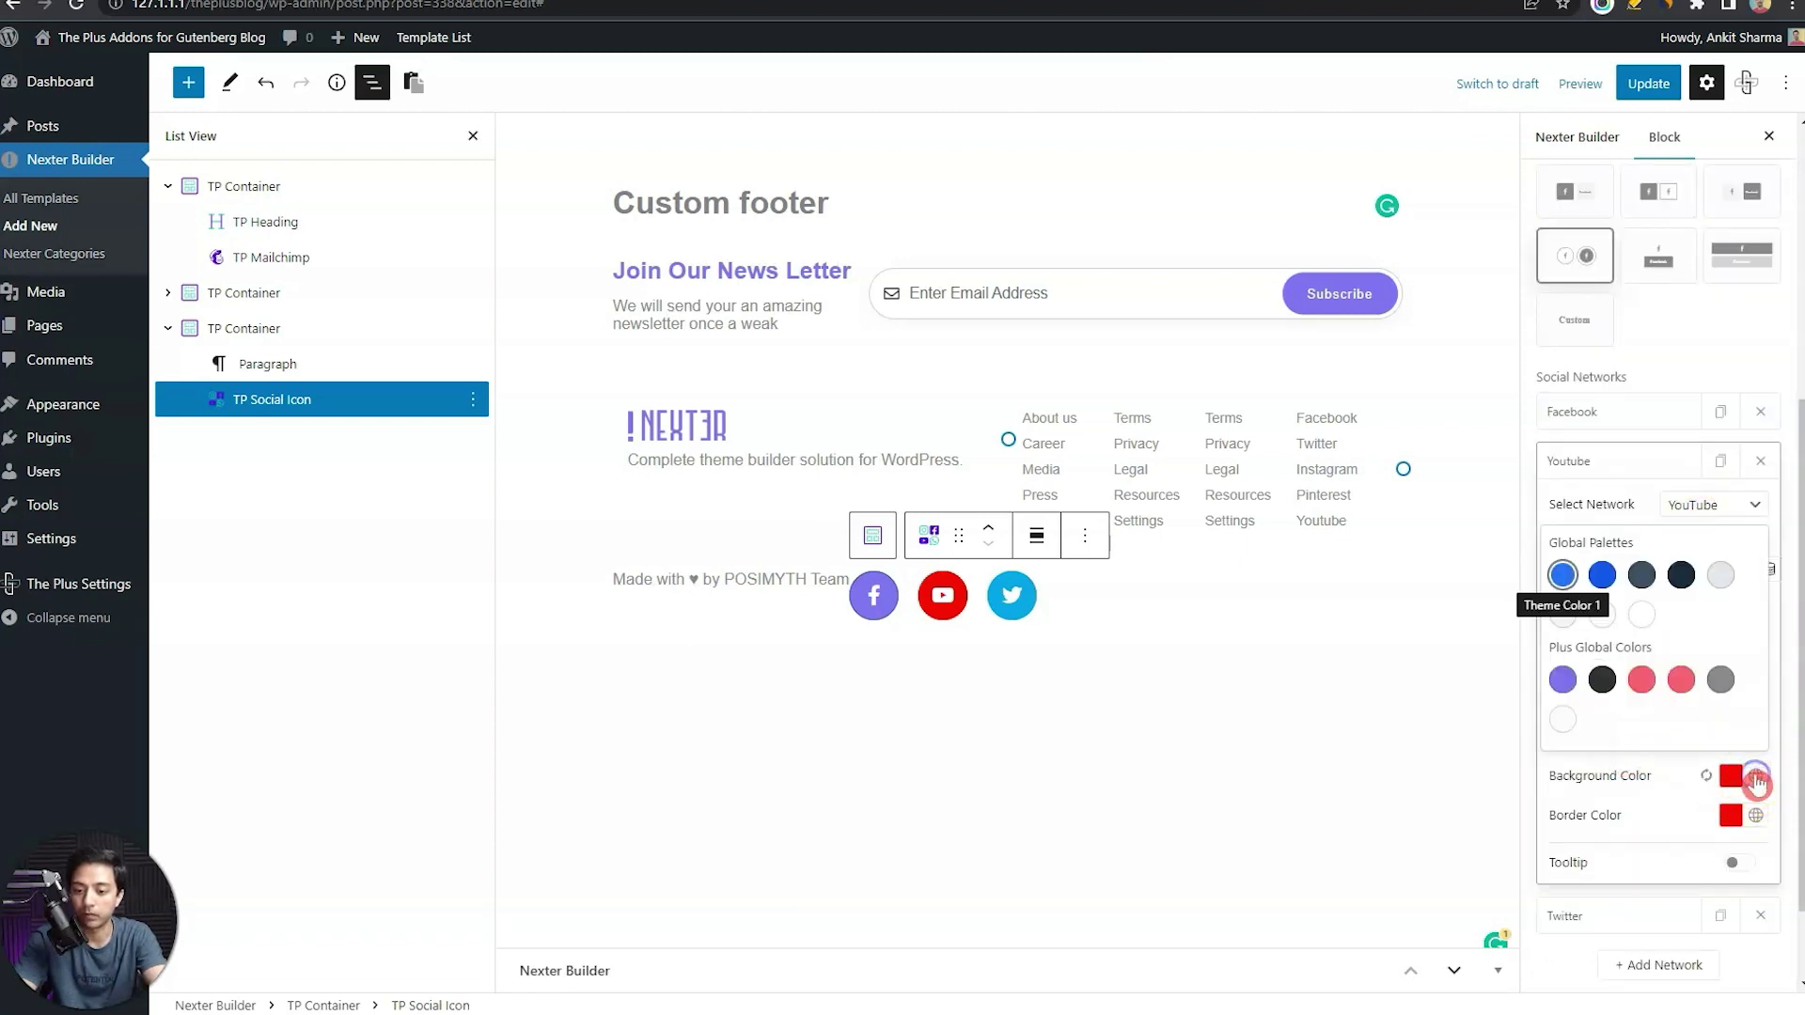
click(1562, 679)
click(1755, 815)
click(1562, 616)
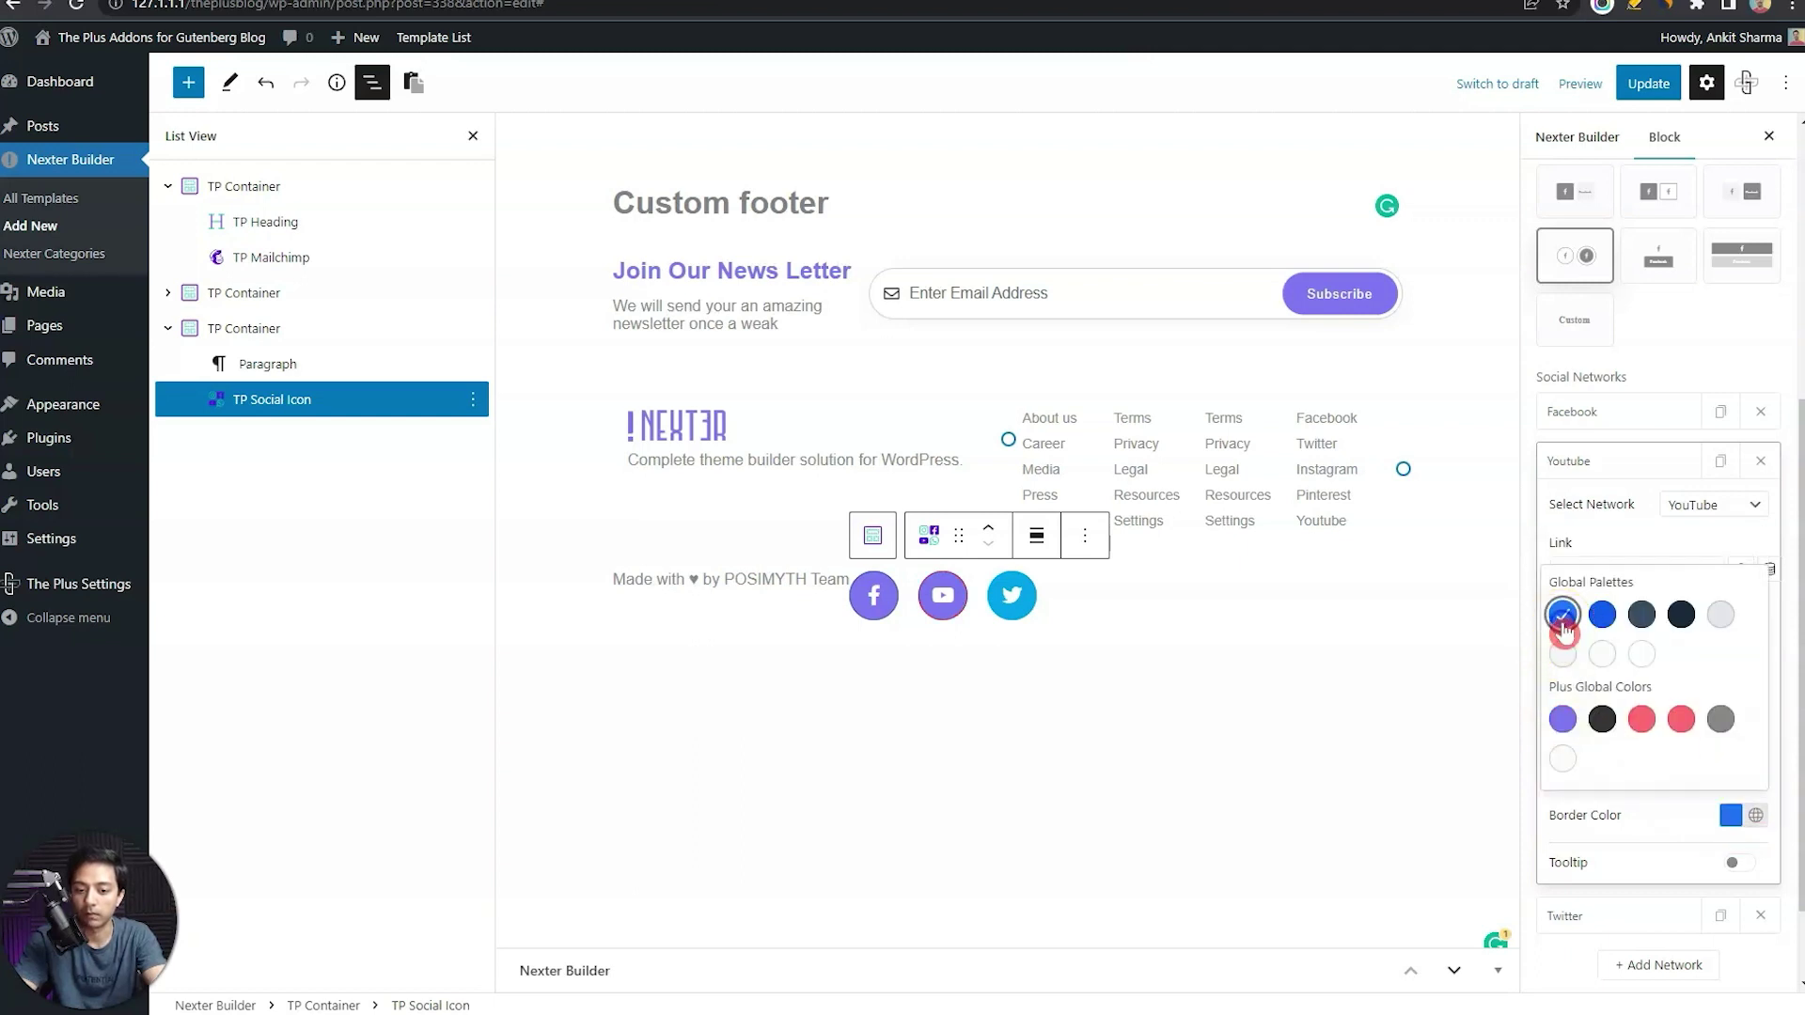
Set the Twitter entry's background color to the purple Plus Global Color and collapse the entry
click(1579, 915)
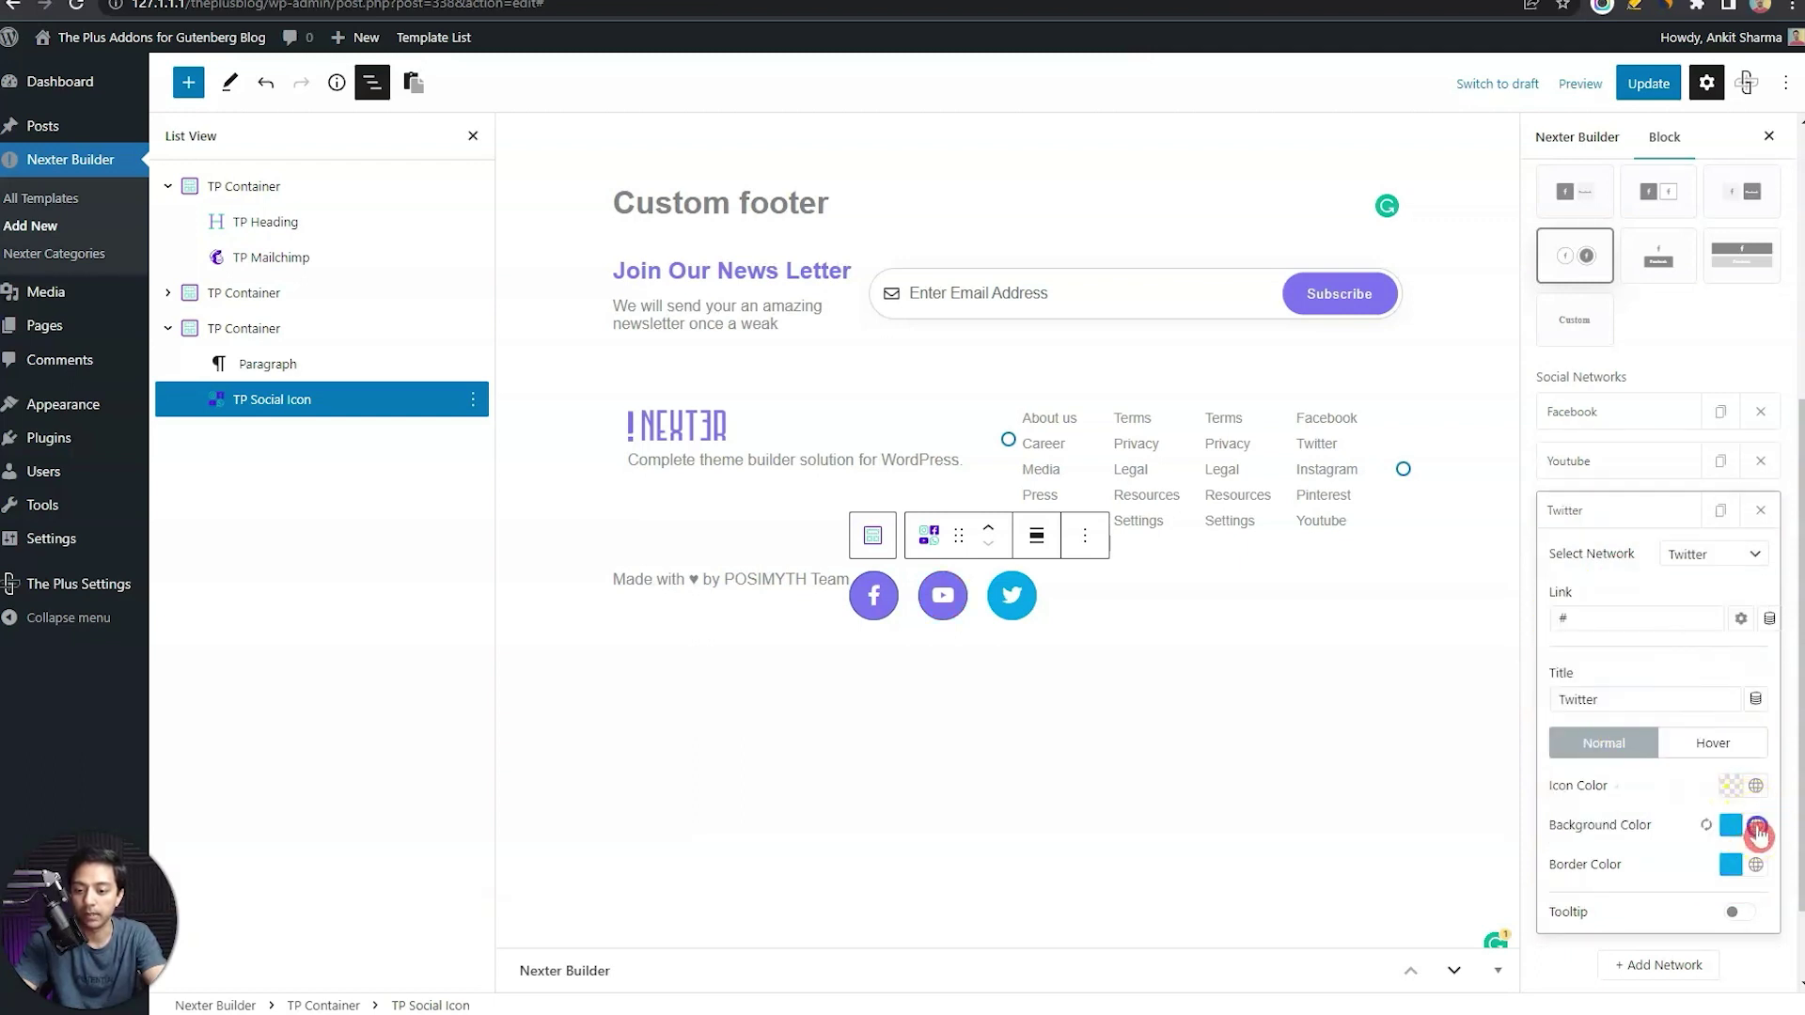
click(1754, 825)
click(1562, 730)
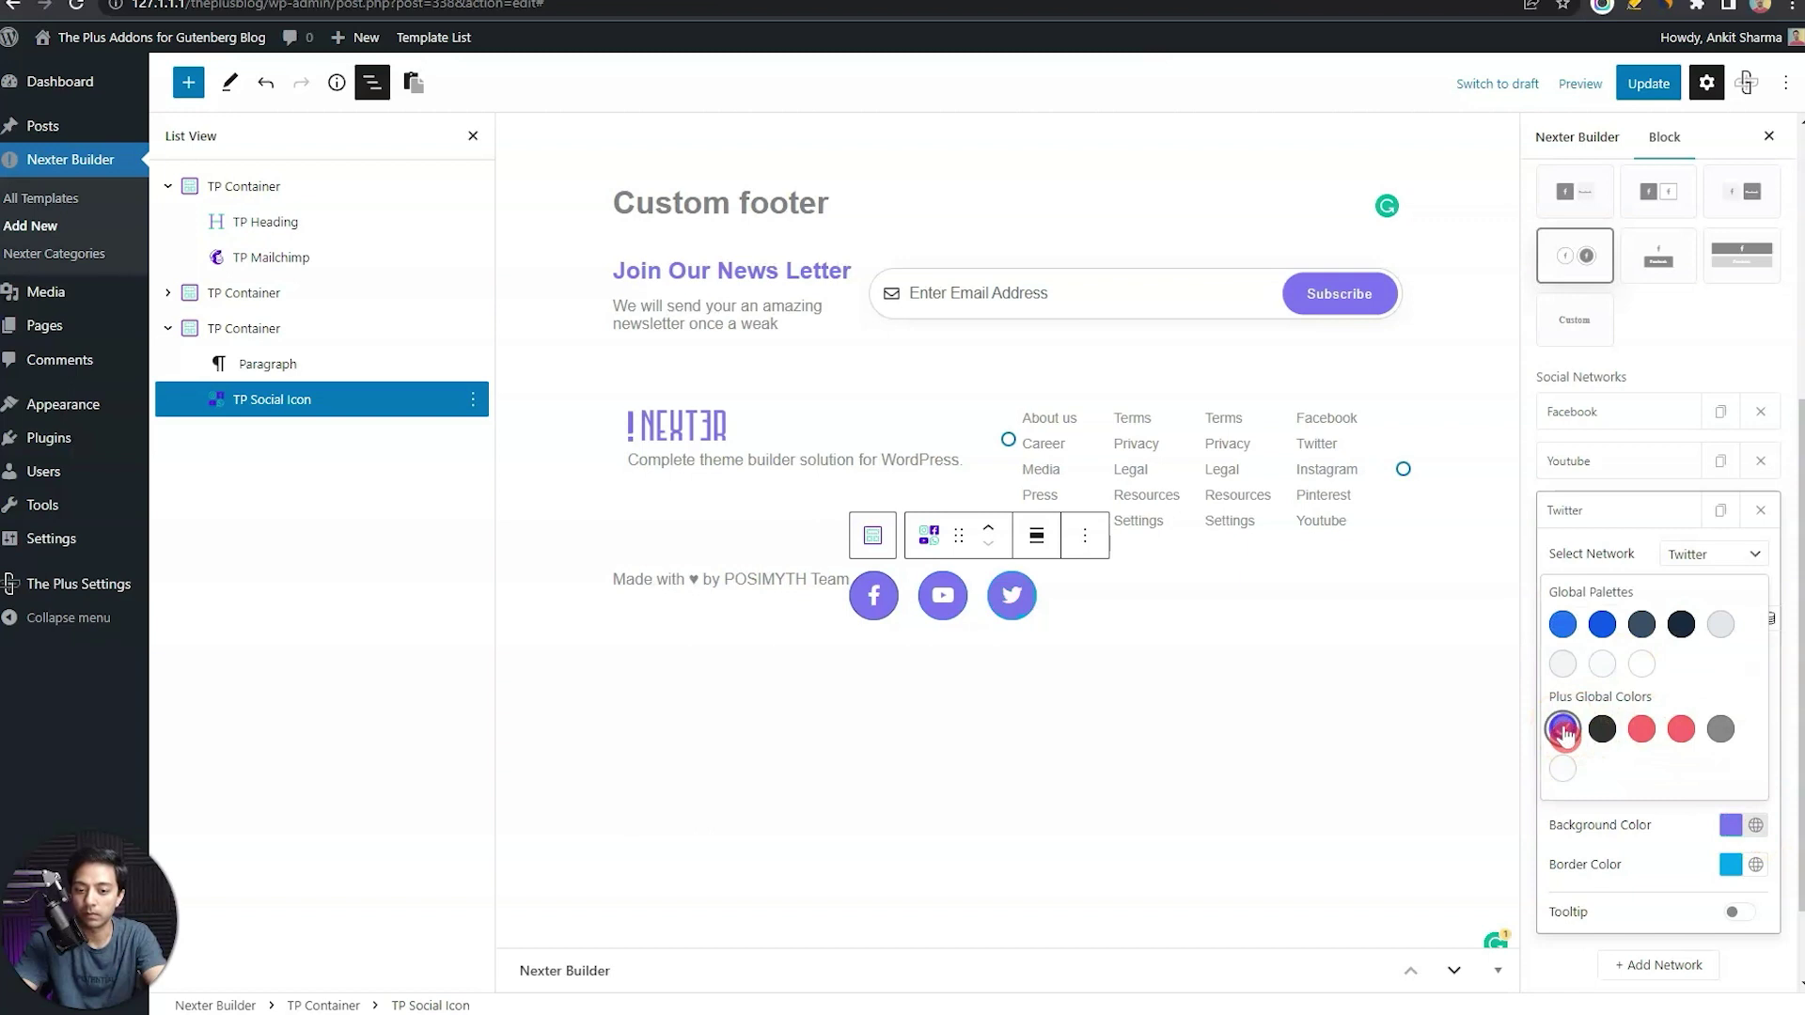
click(1631, 511)
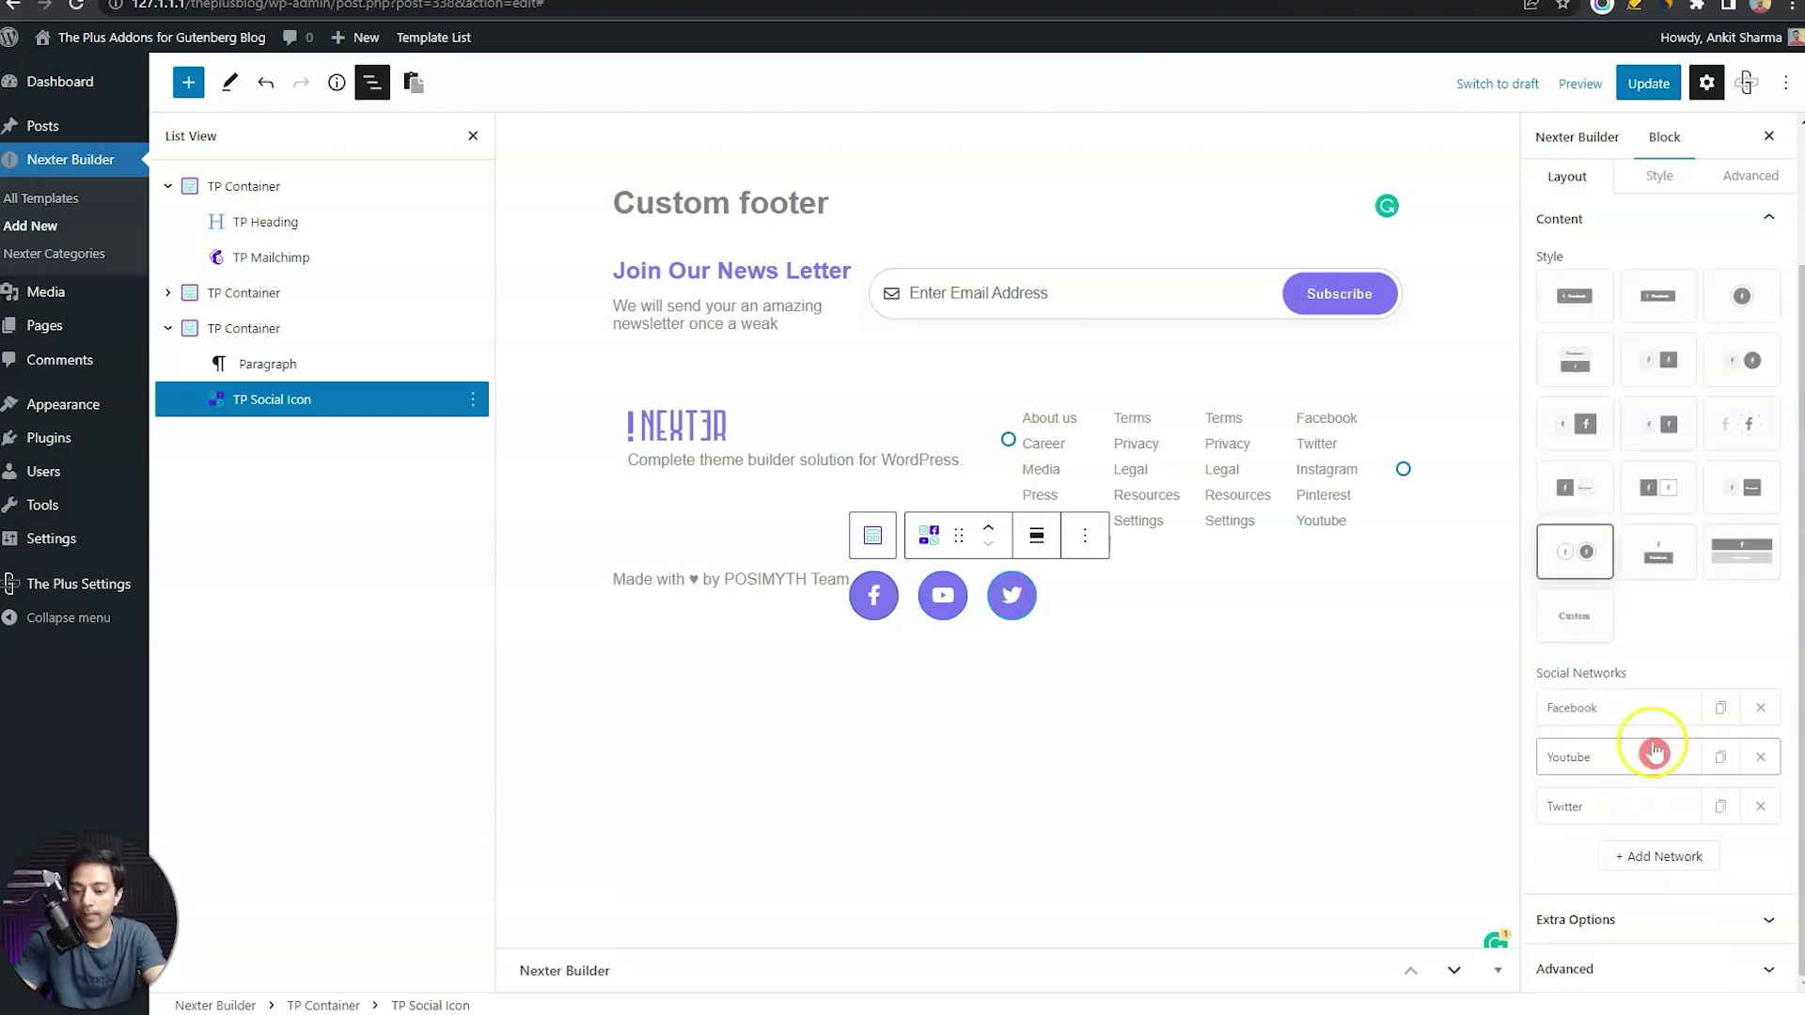
Add a fourth network to the social icons and set it to Instagram
click(1637, 863)
click(1639, 857)
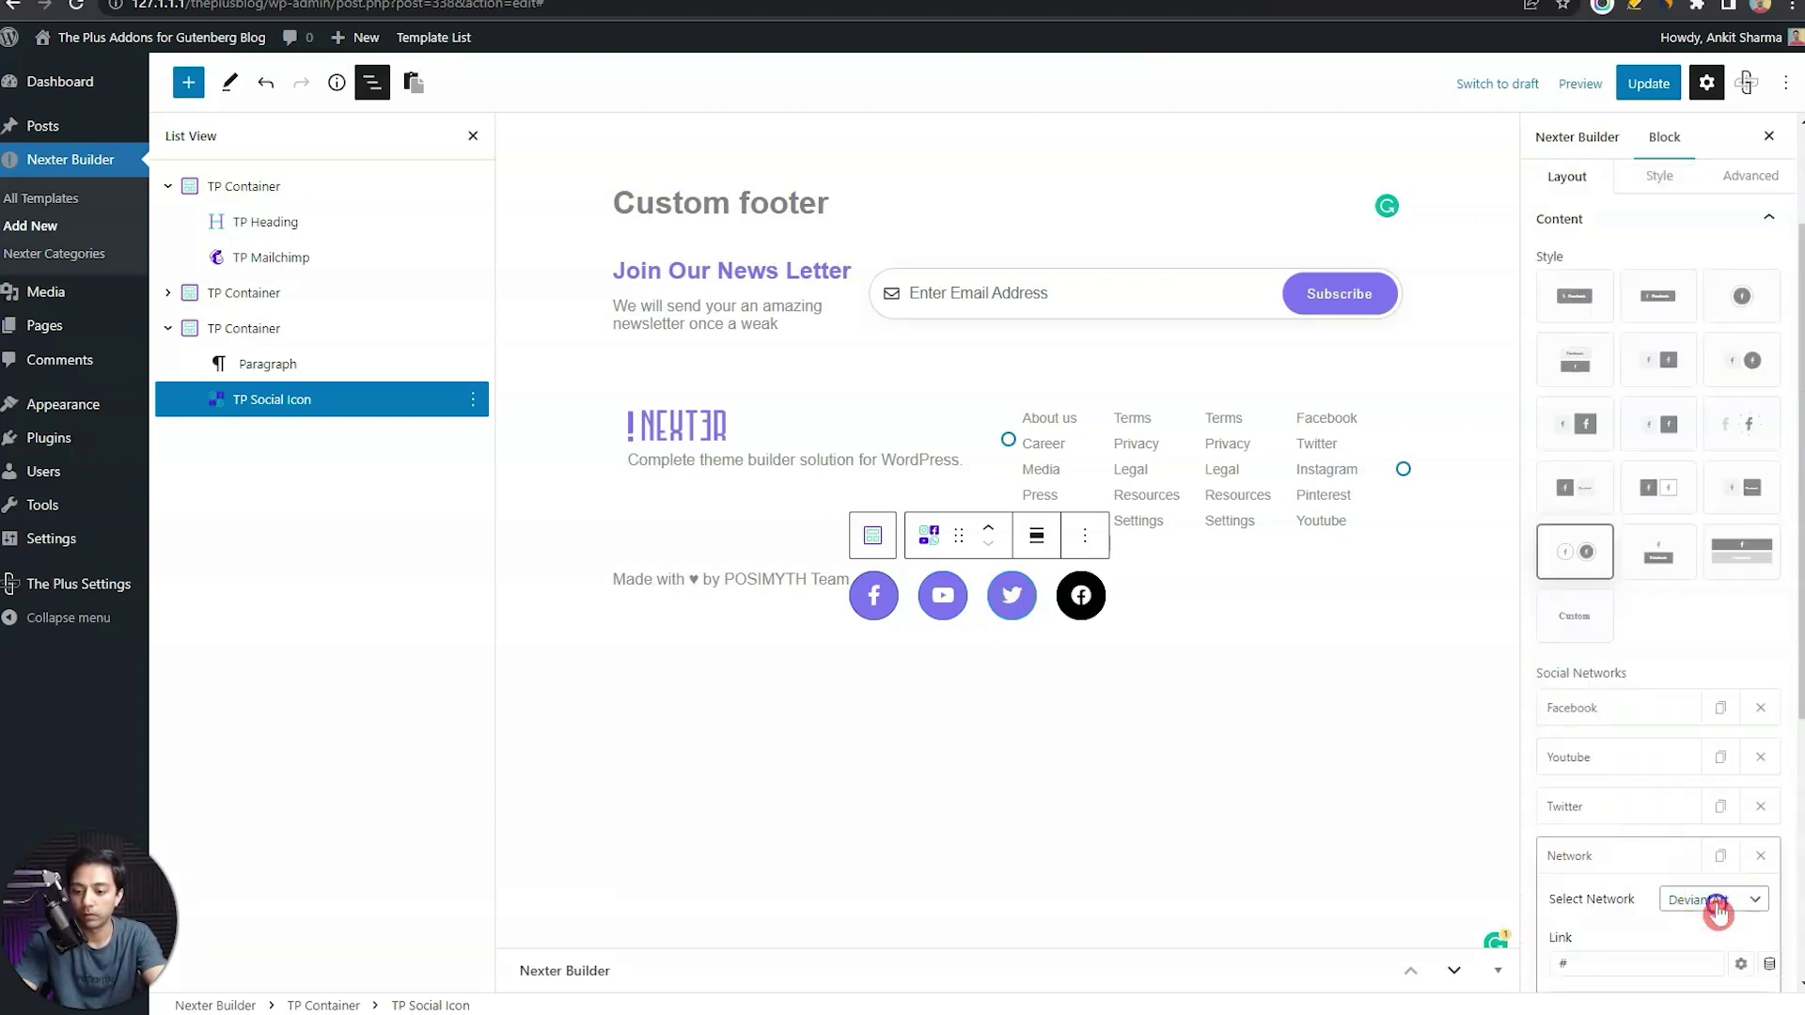
click(1716, 904)
click(1718, 912)
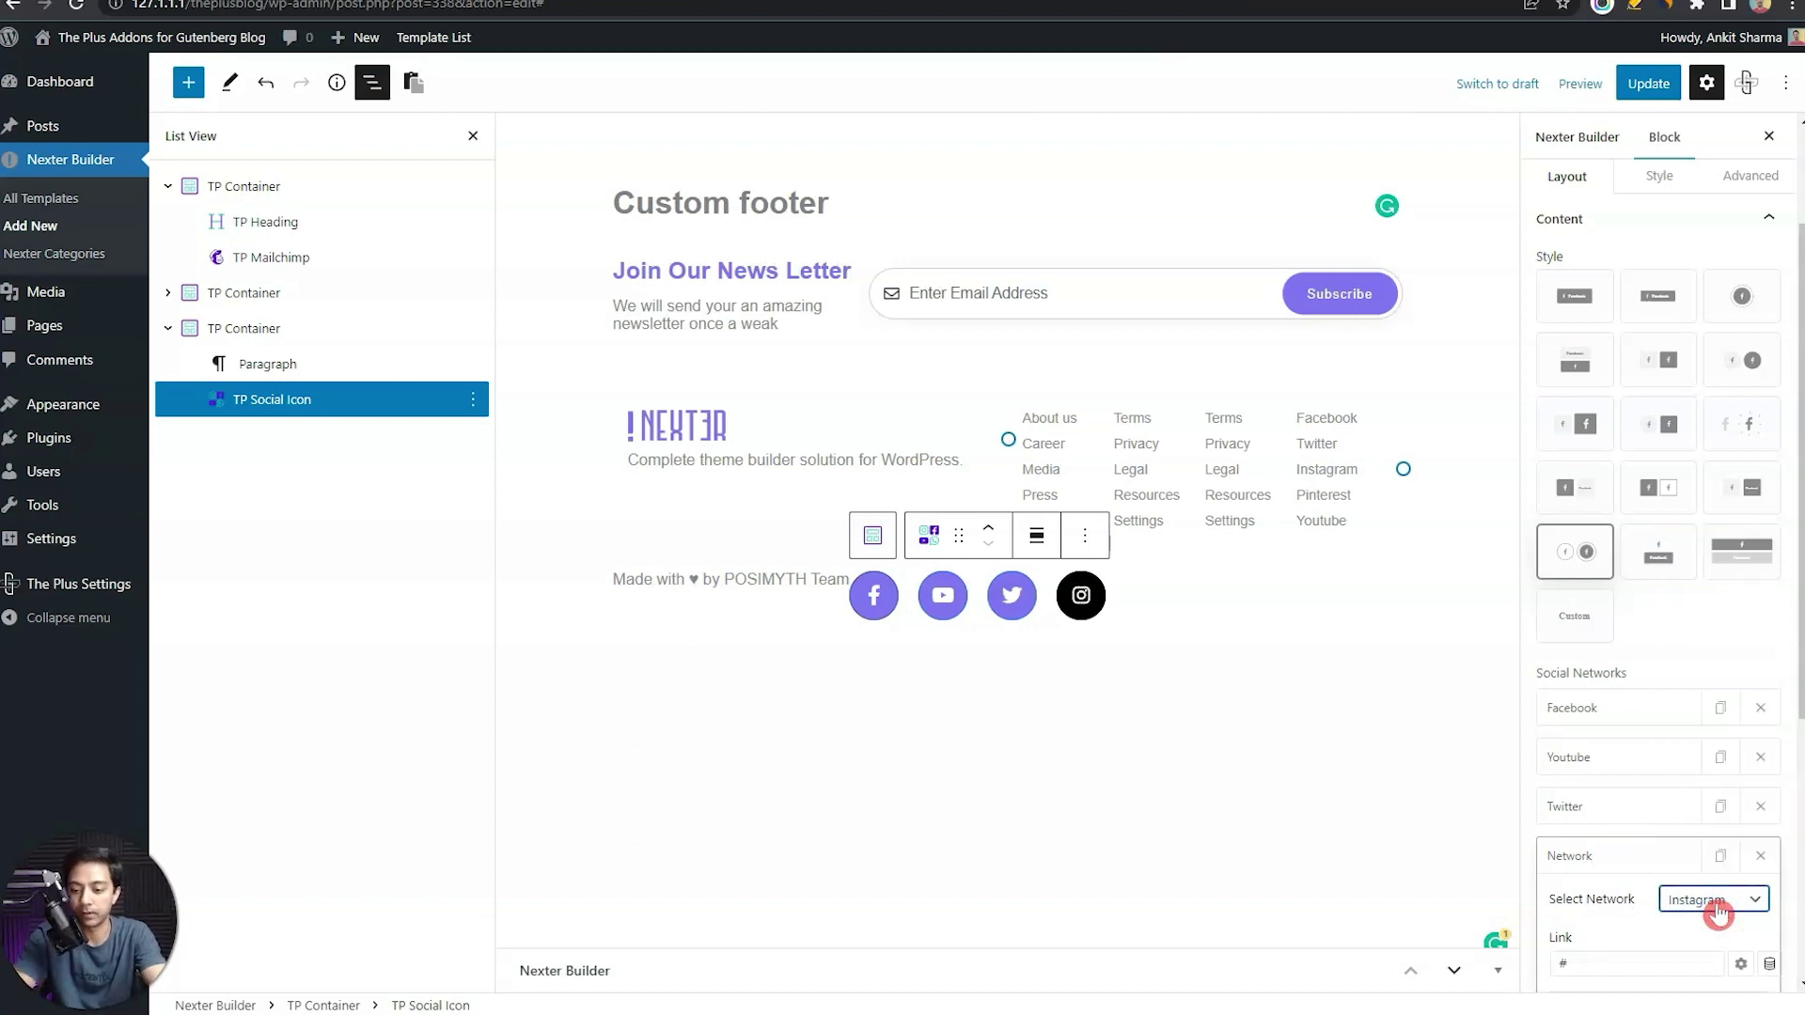
Set the Instagram entry's background and border colors to the purple Plus Global Color
scroll(1709, 845, down, 4)
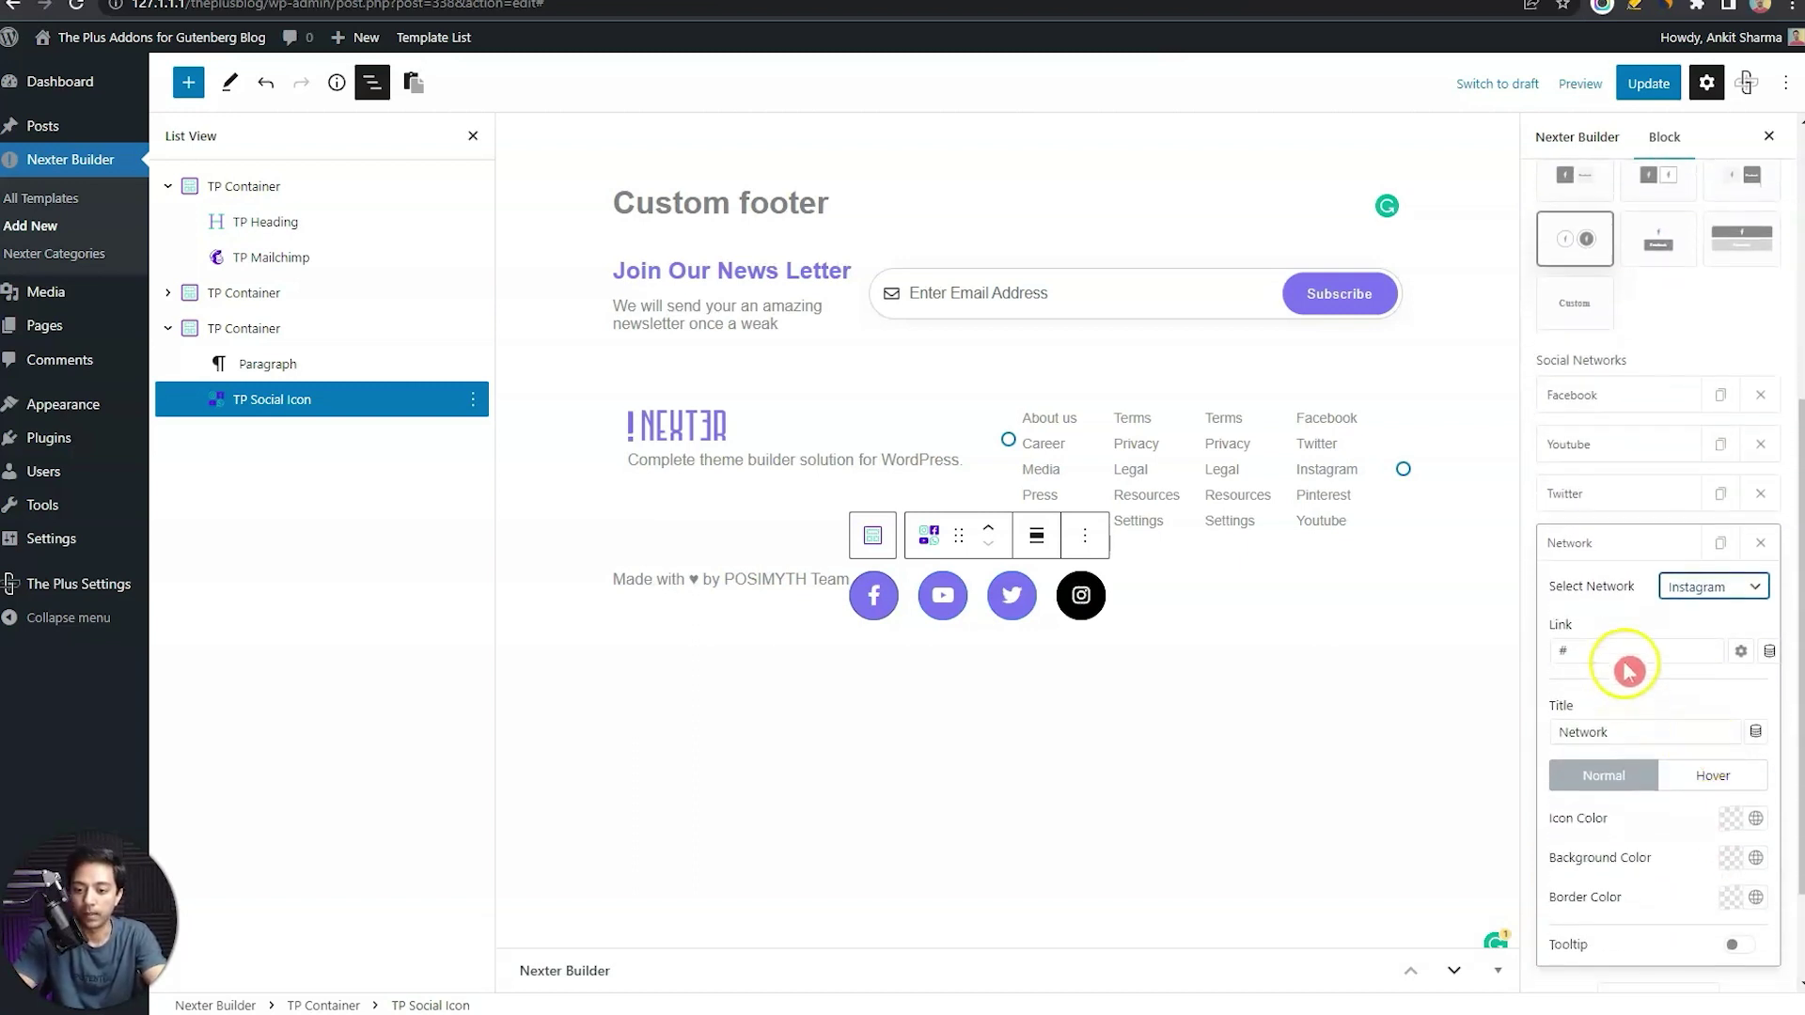
scroll(1605, 654, down, 2)
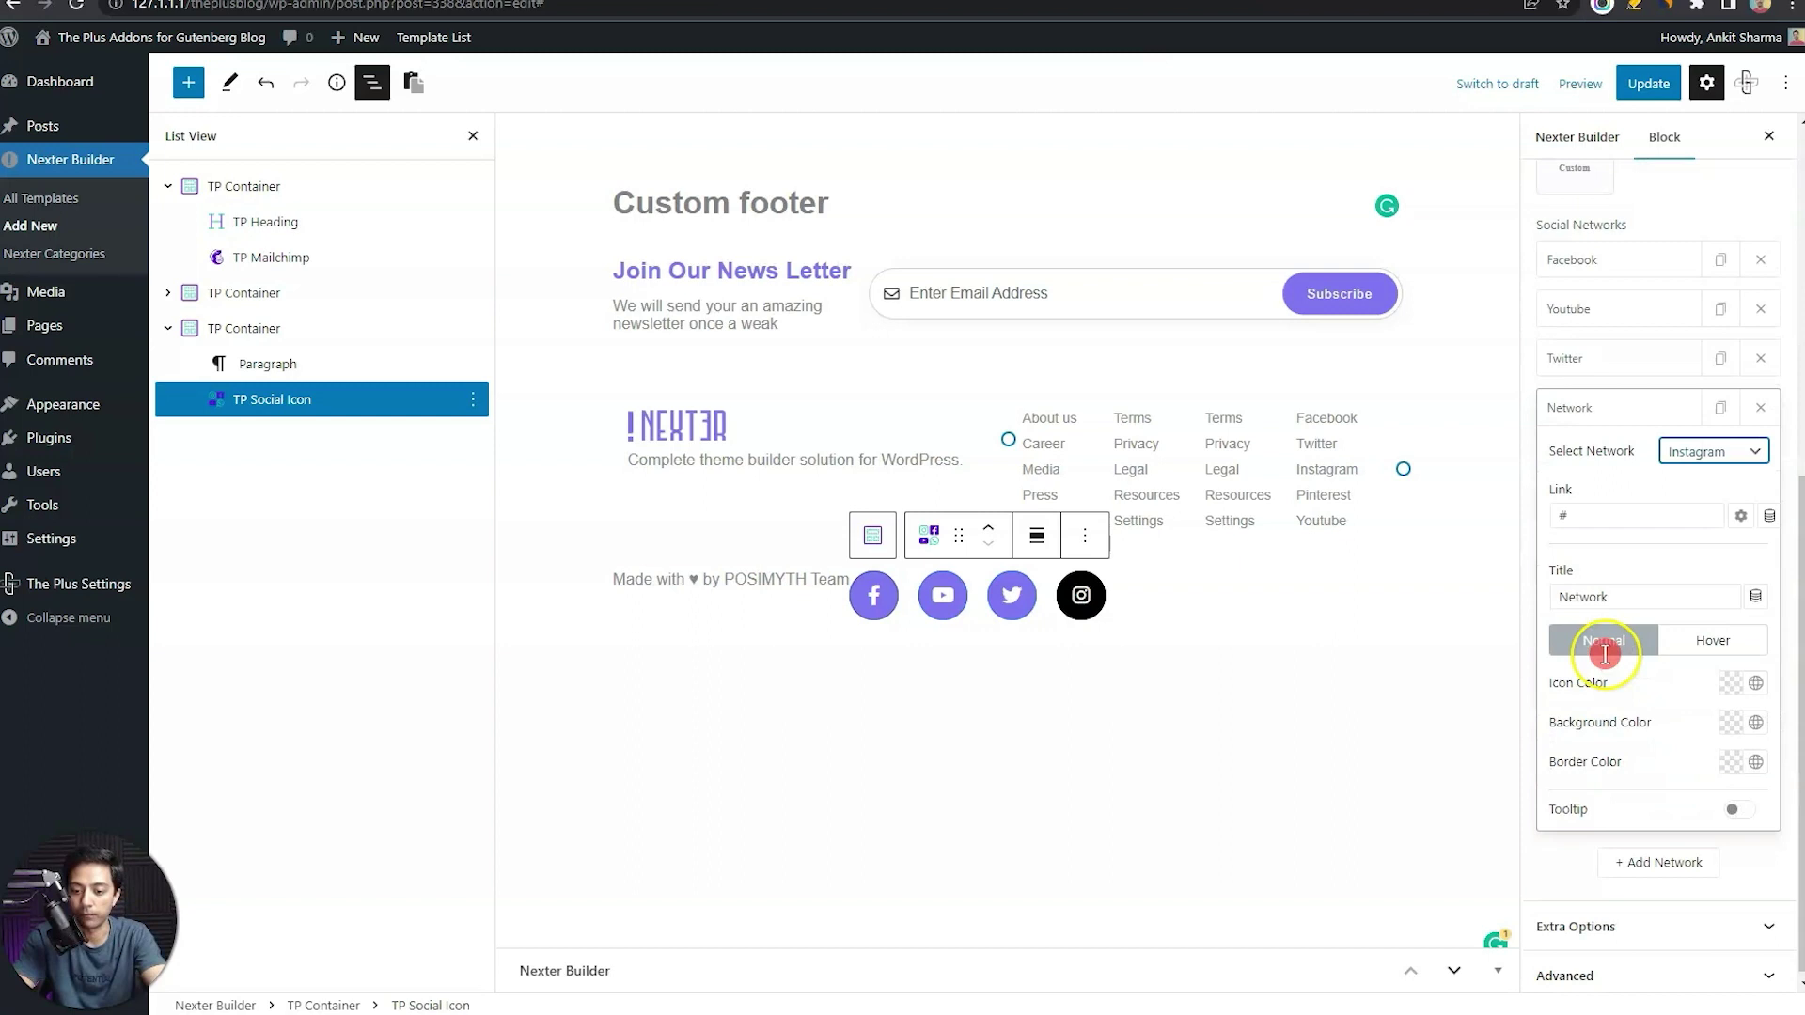
click(1756, 716)
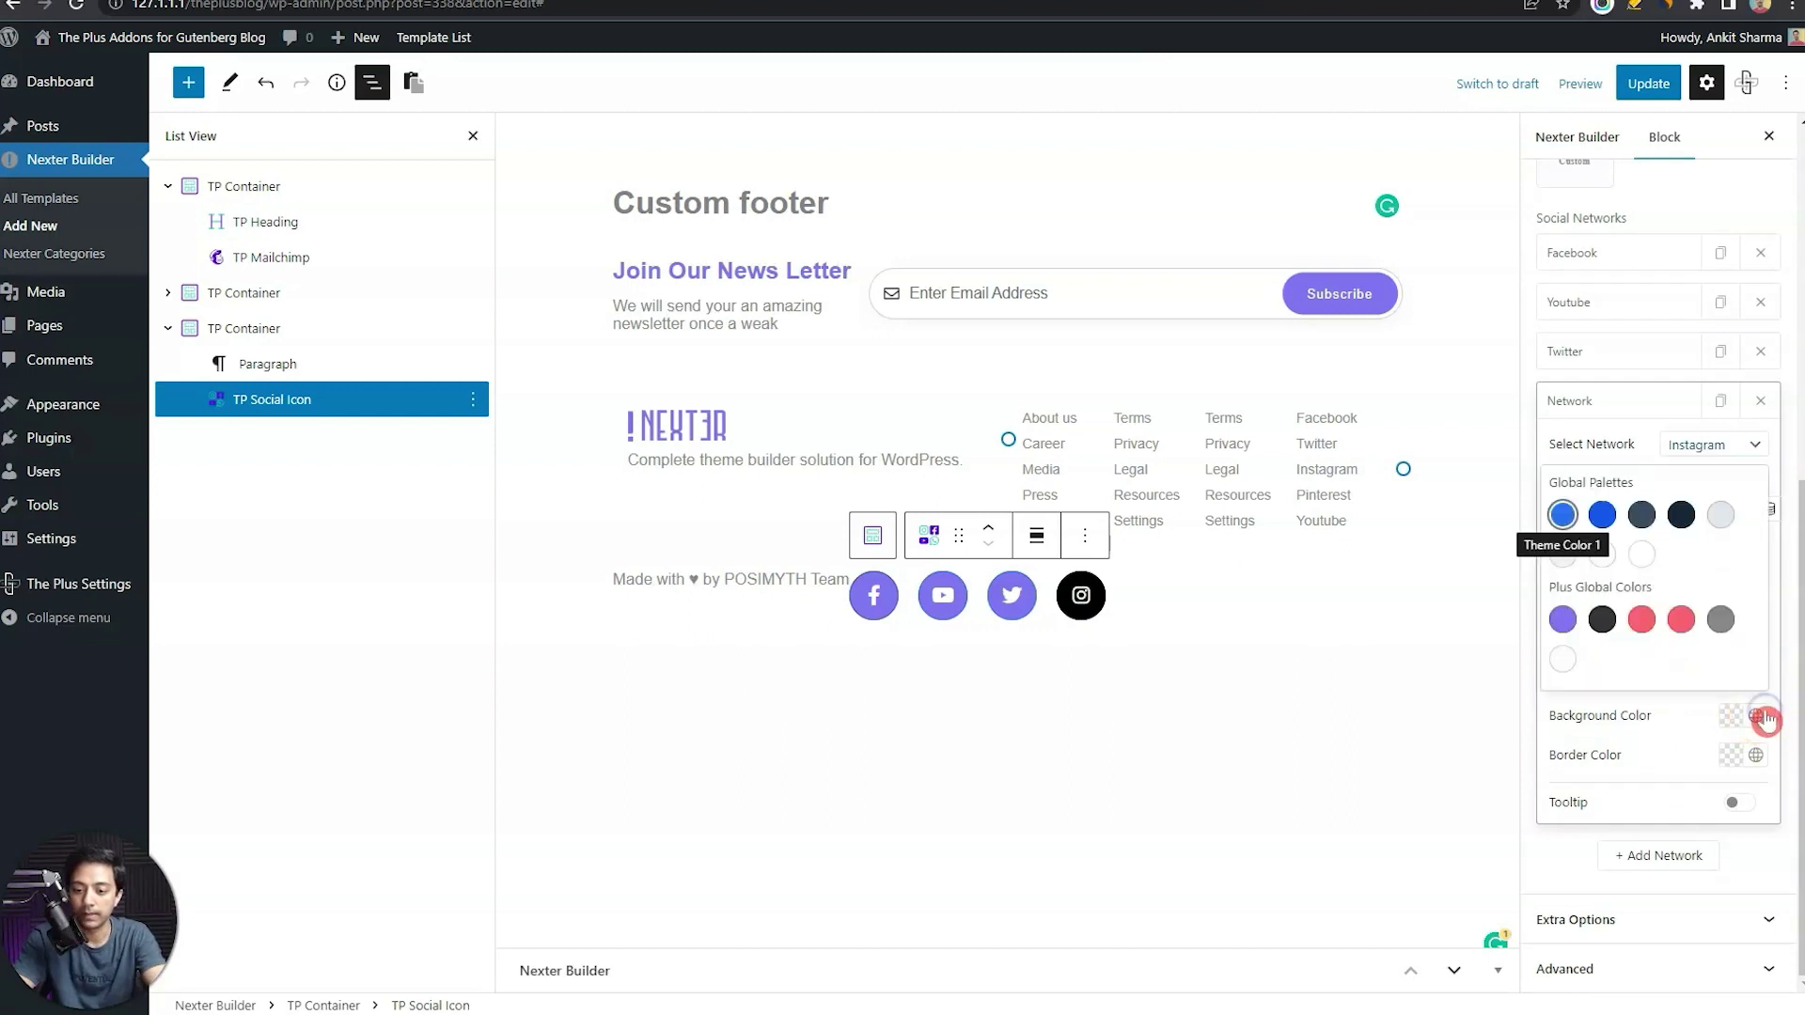
click(1562, 618)
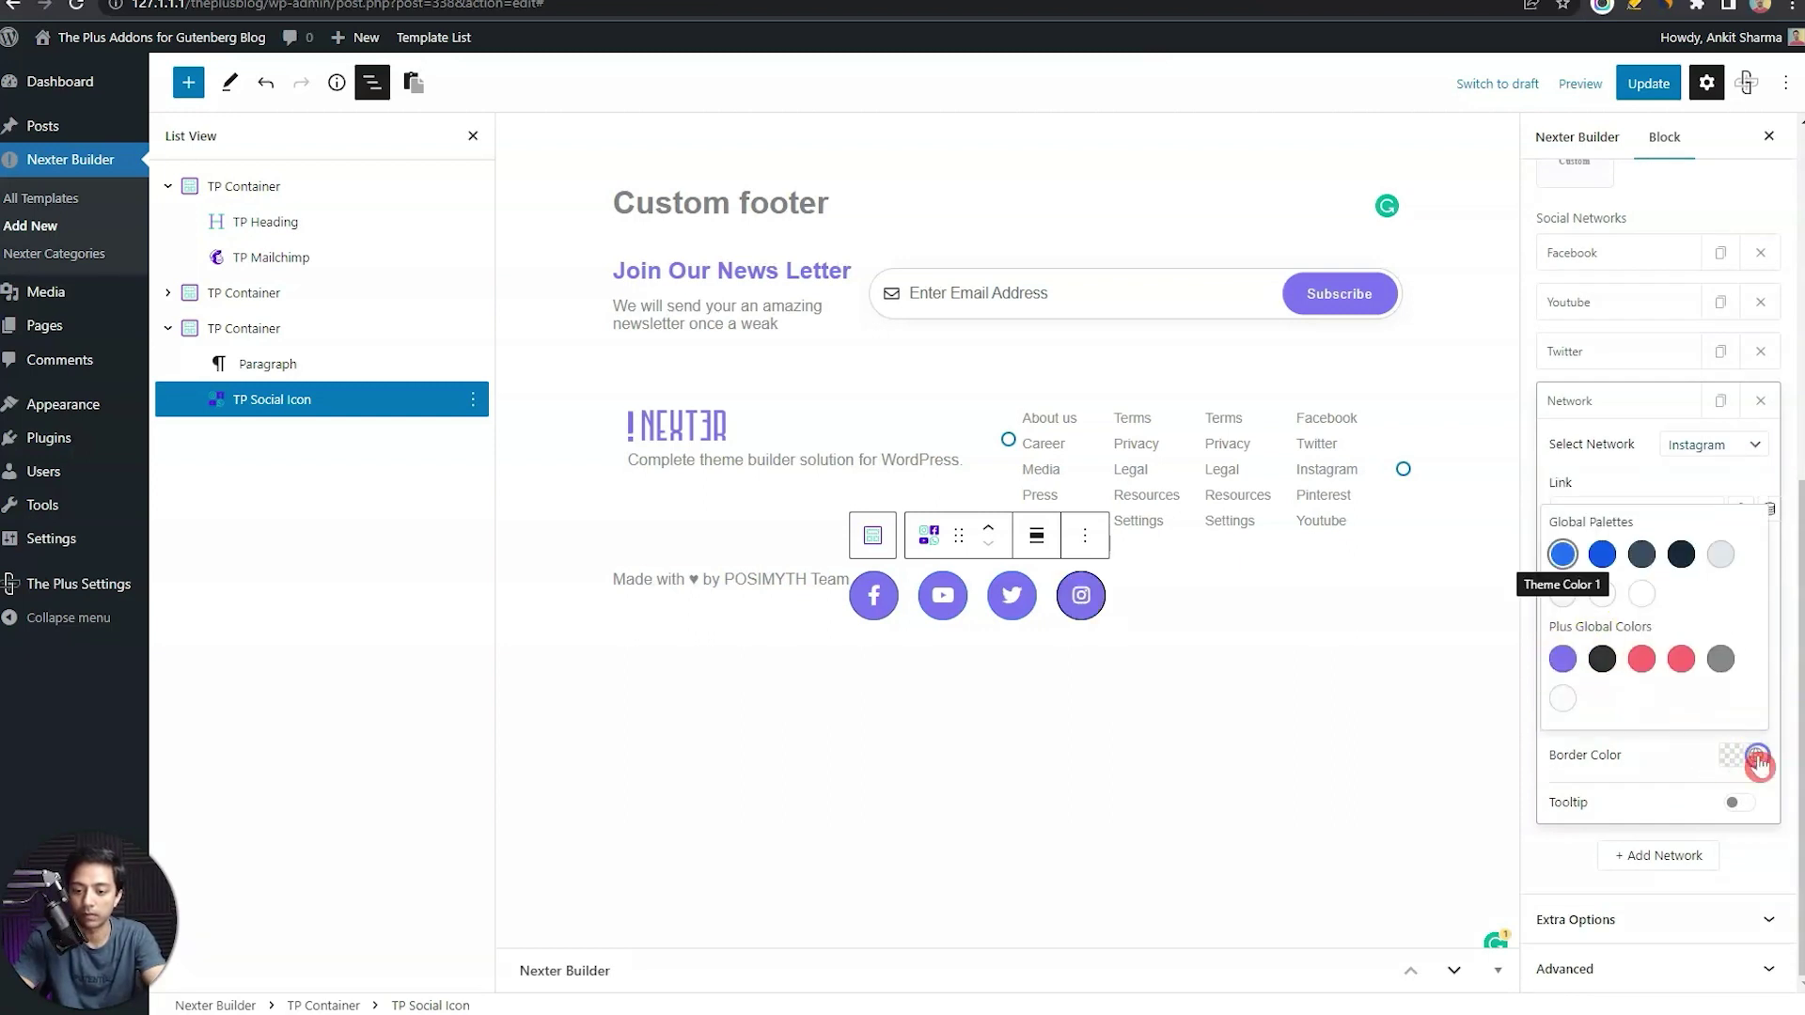
Reduce the icon size of the social icons to 16 px
scroll(1654, 470, up, 6)
click(1666, 338)
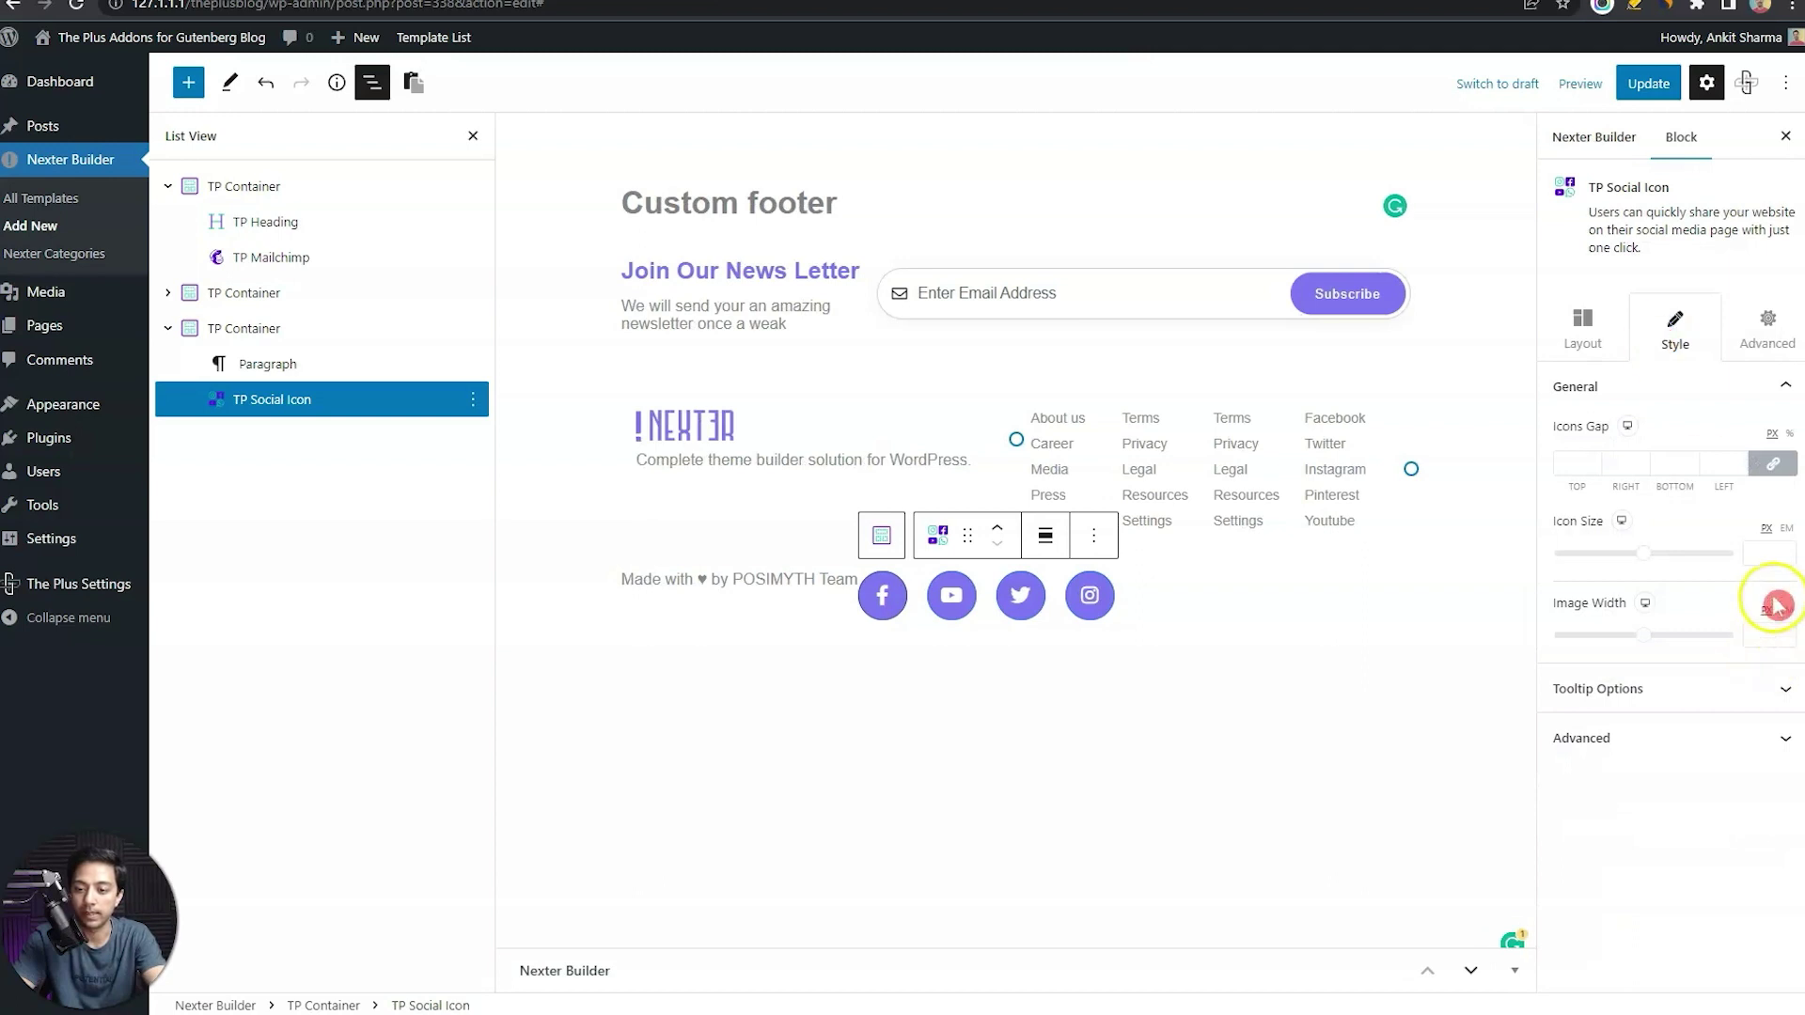
click(1647, 557)
drag(1641, 555, 1576, 559)
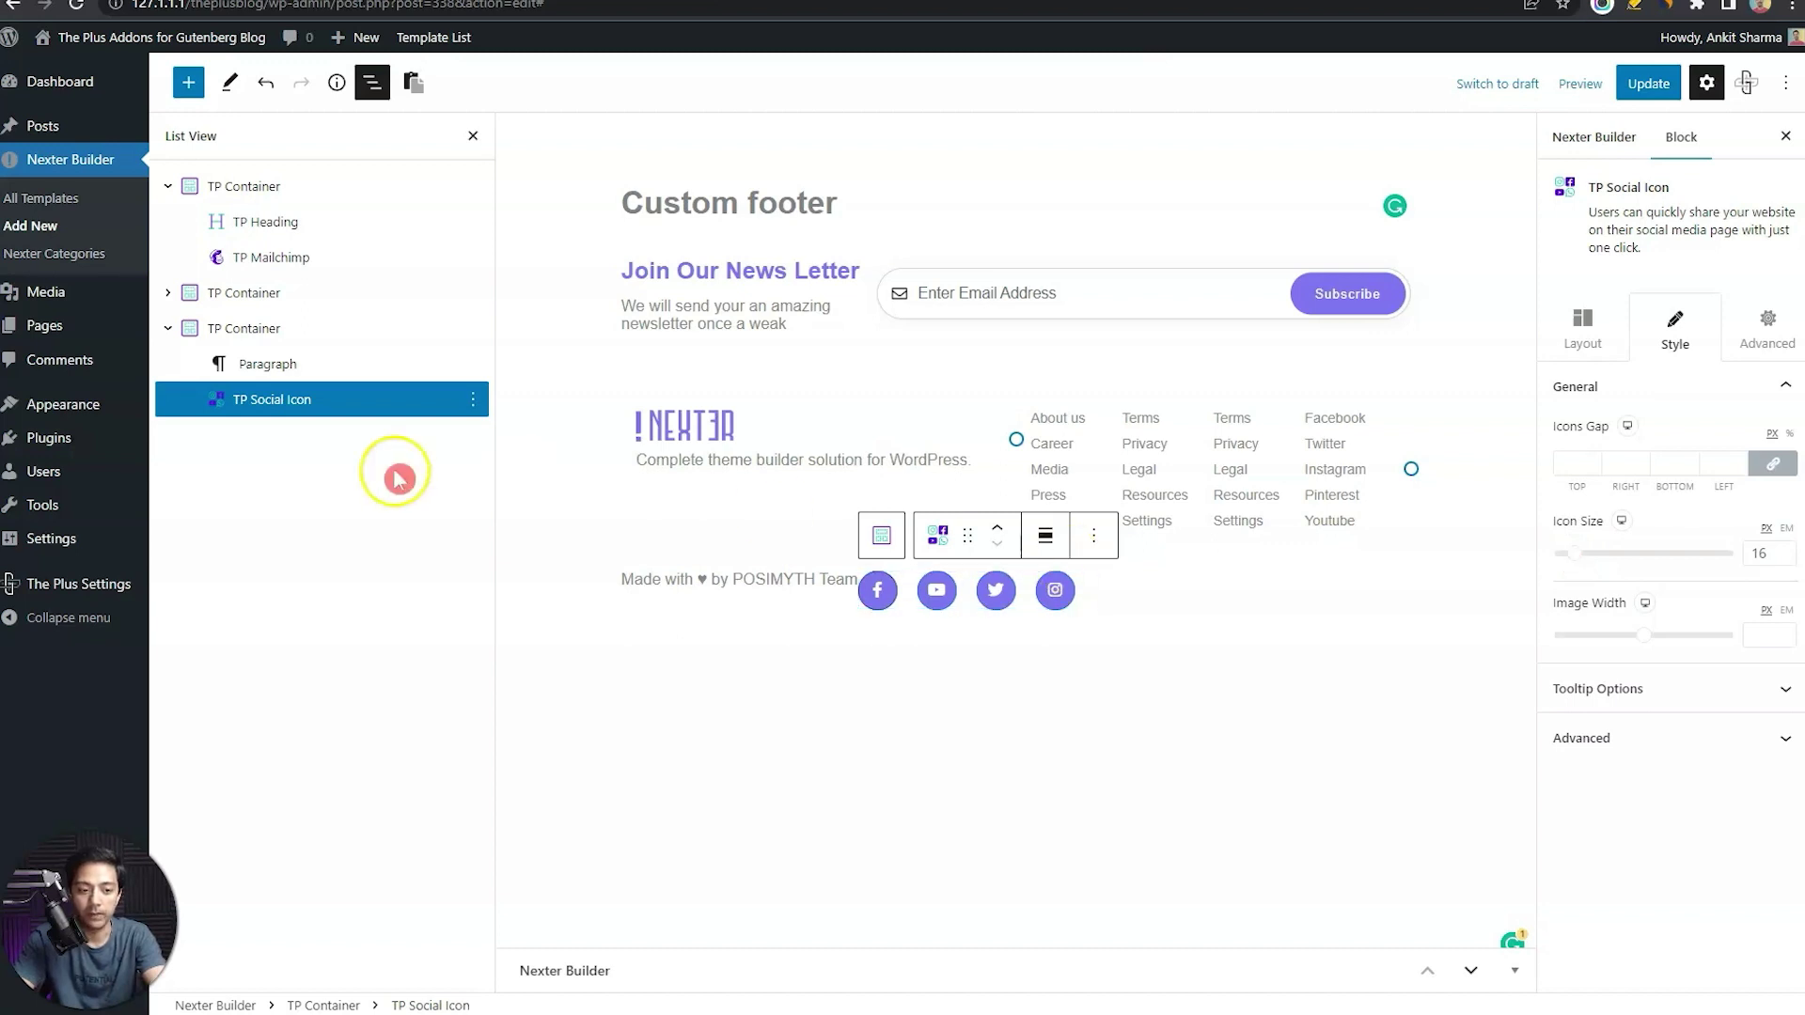
Center the credit row container's items vertically and justify its content with Space Between
click(241, 331)
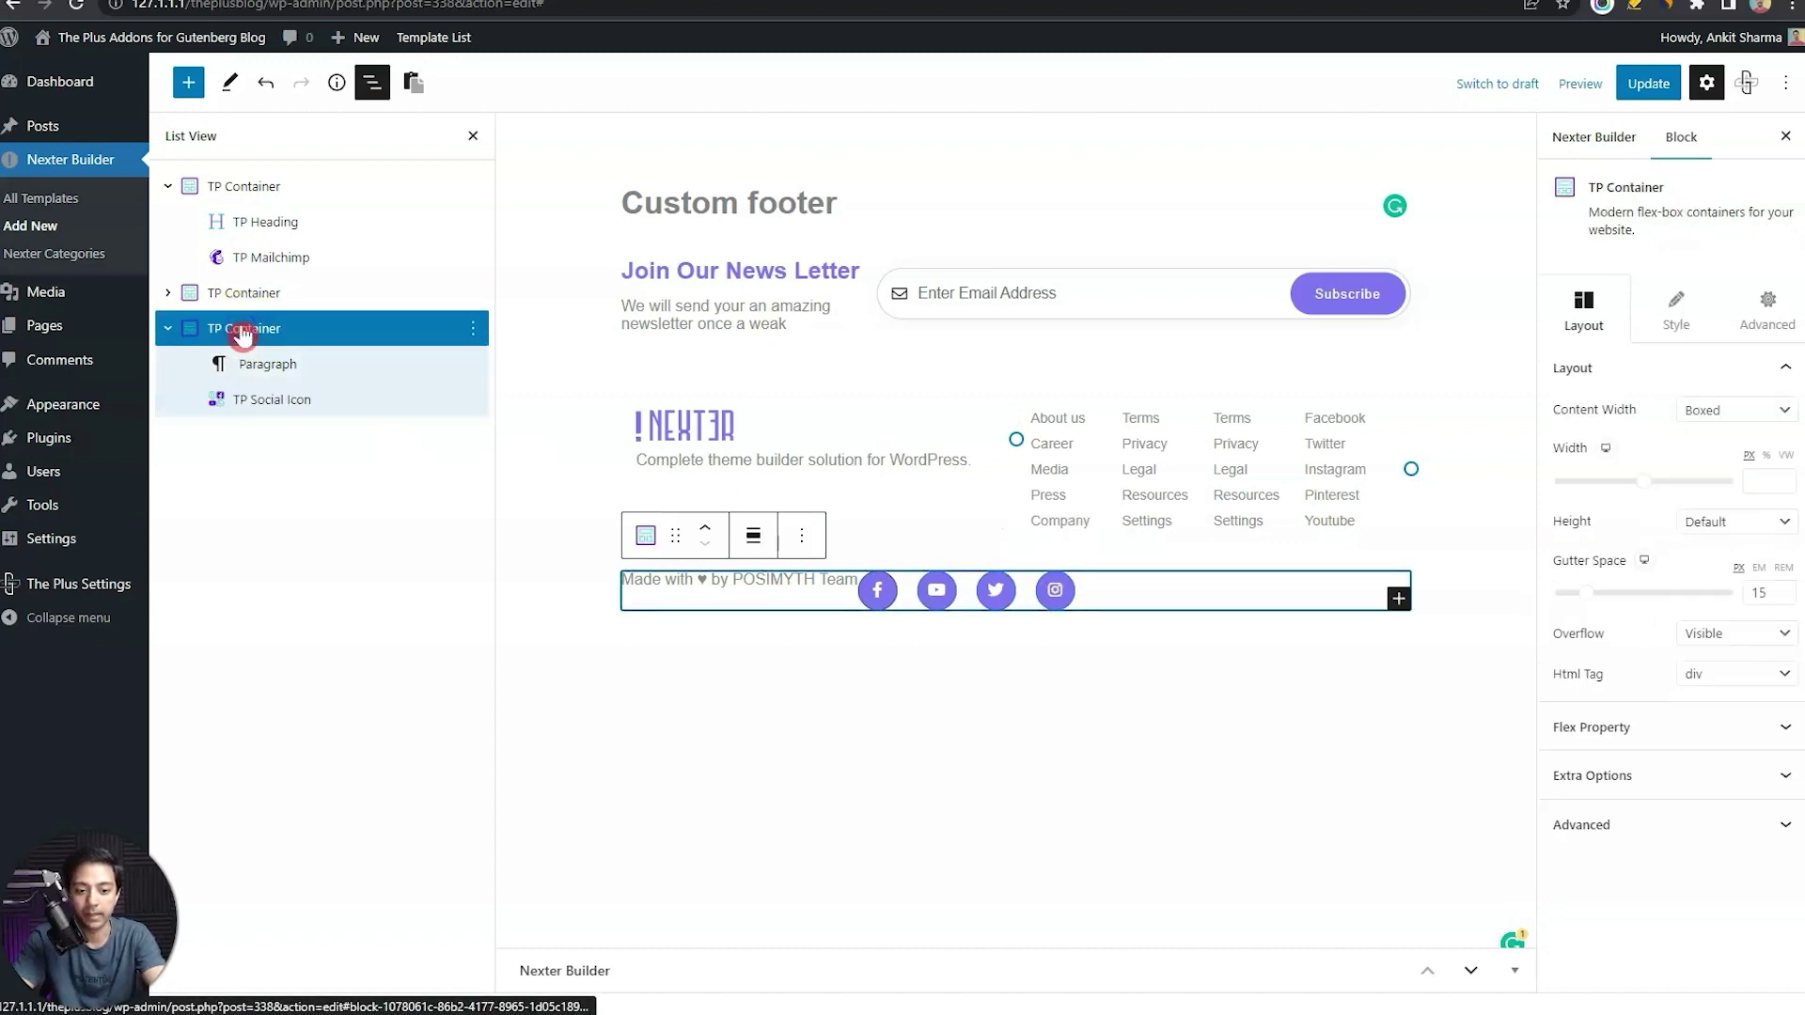
click(1590, 729)
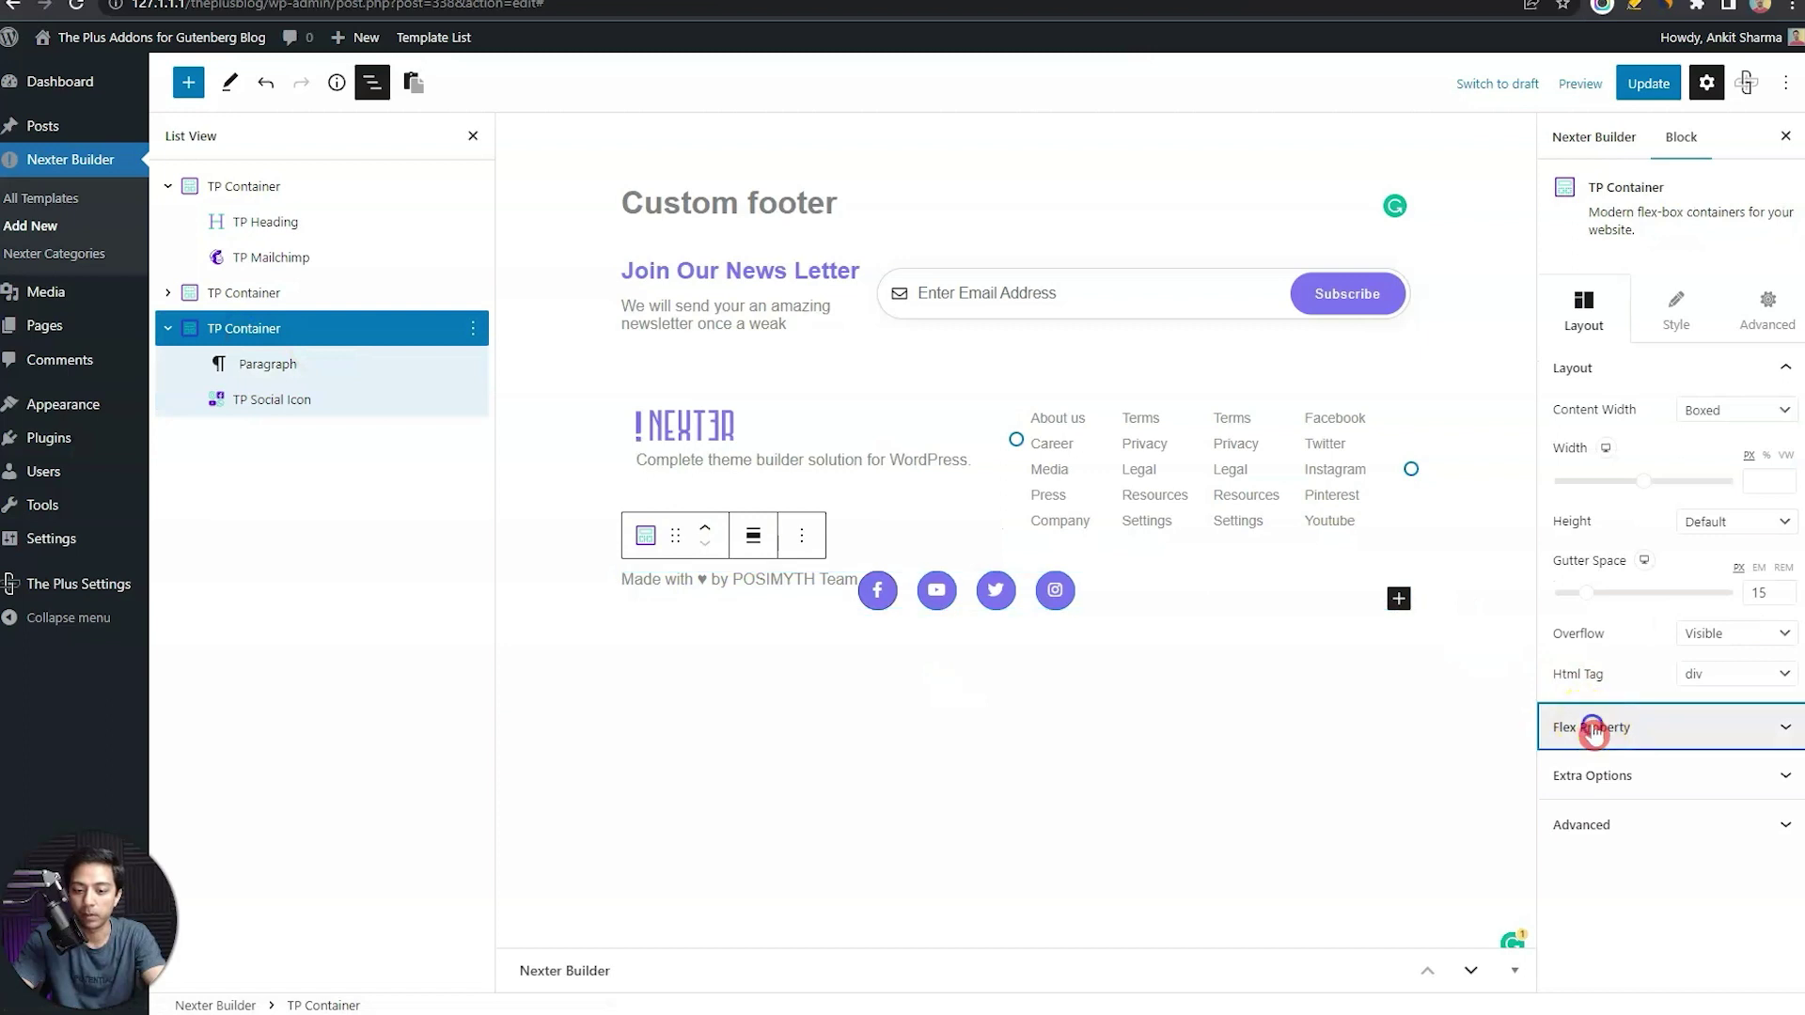
click(1607, 742)
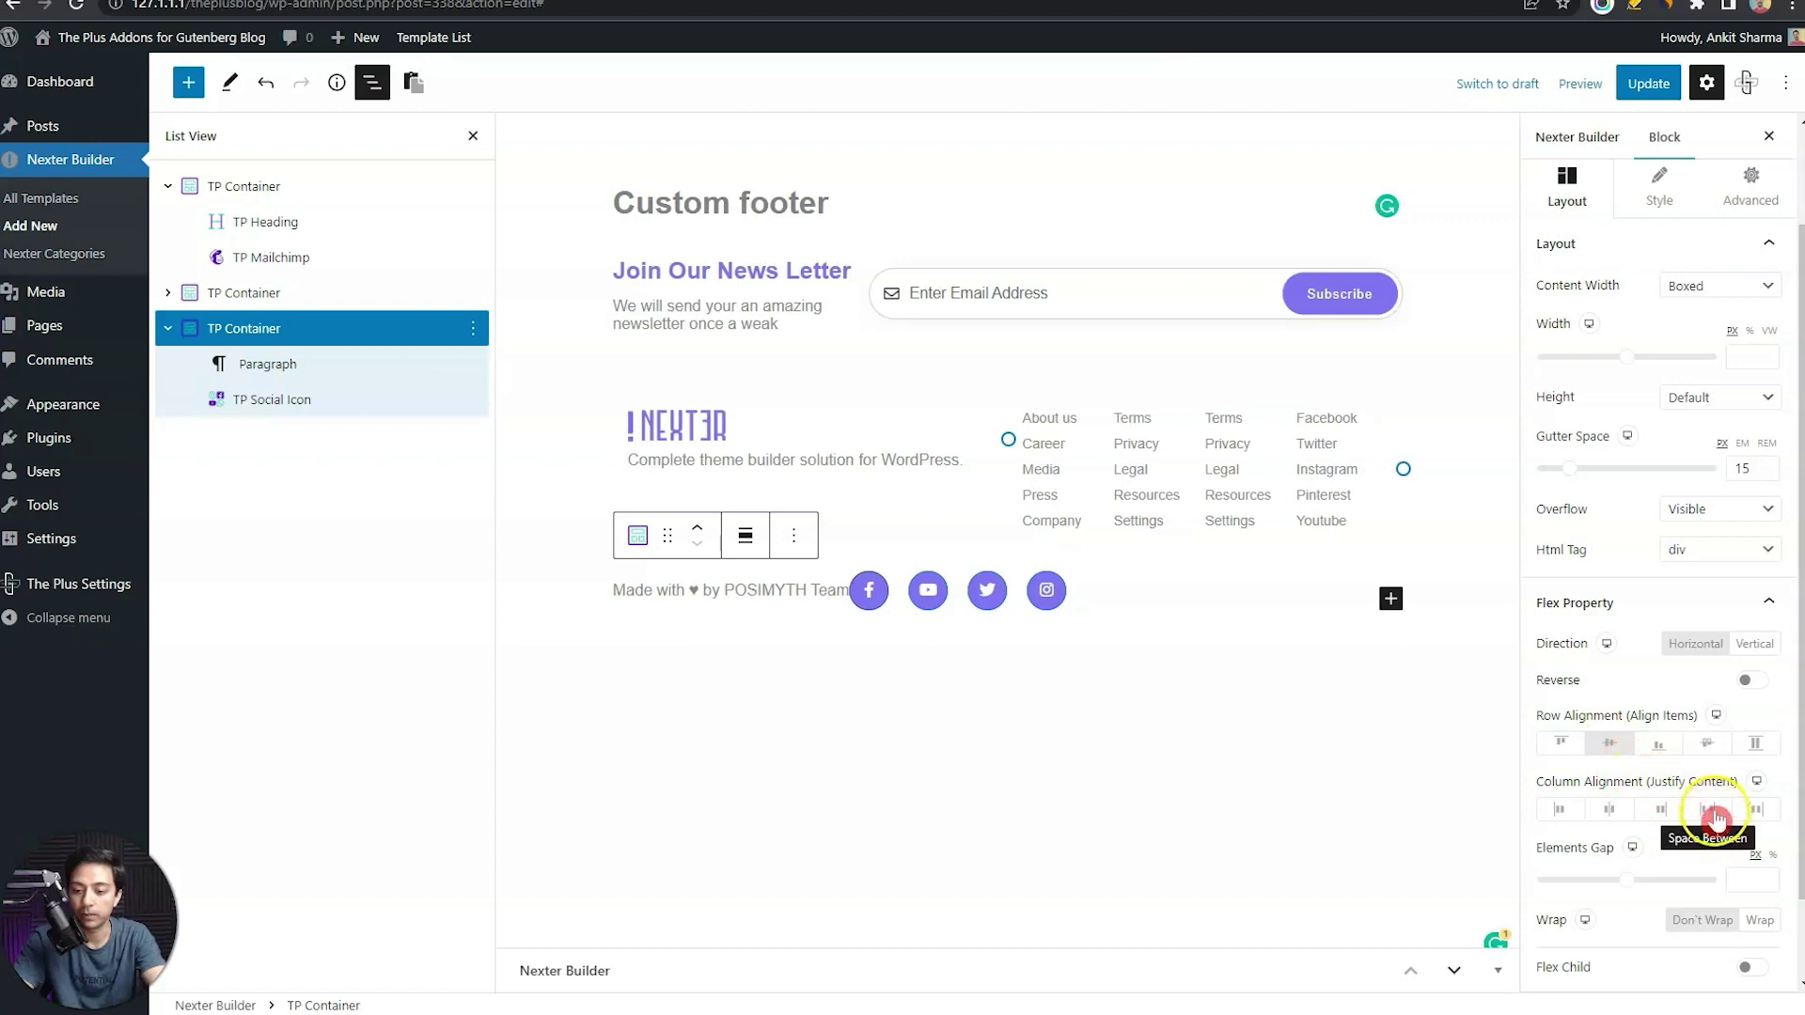
click(1713, 811)
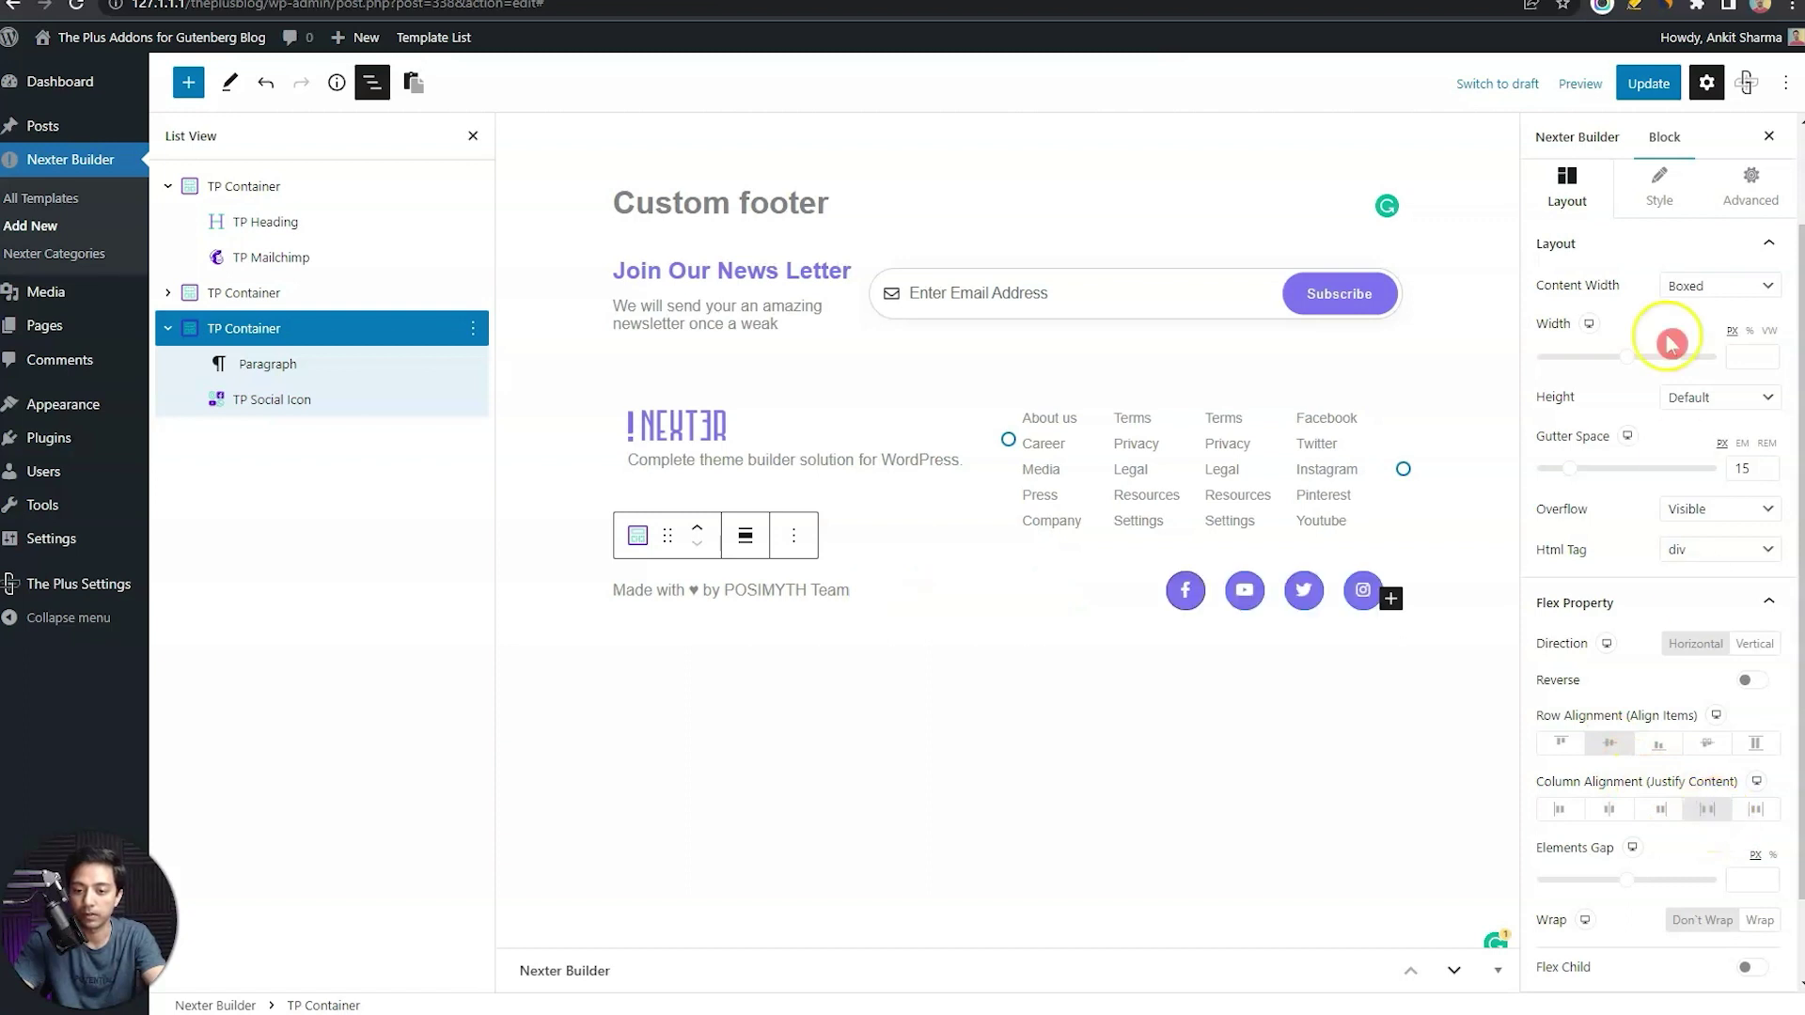
Unlink the credit row container's padding, set its top and bottom padding to 30 px, and update the template
click(1752, 188)
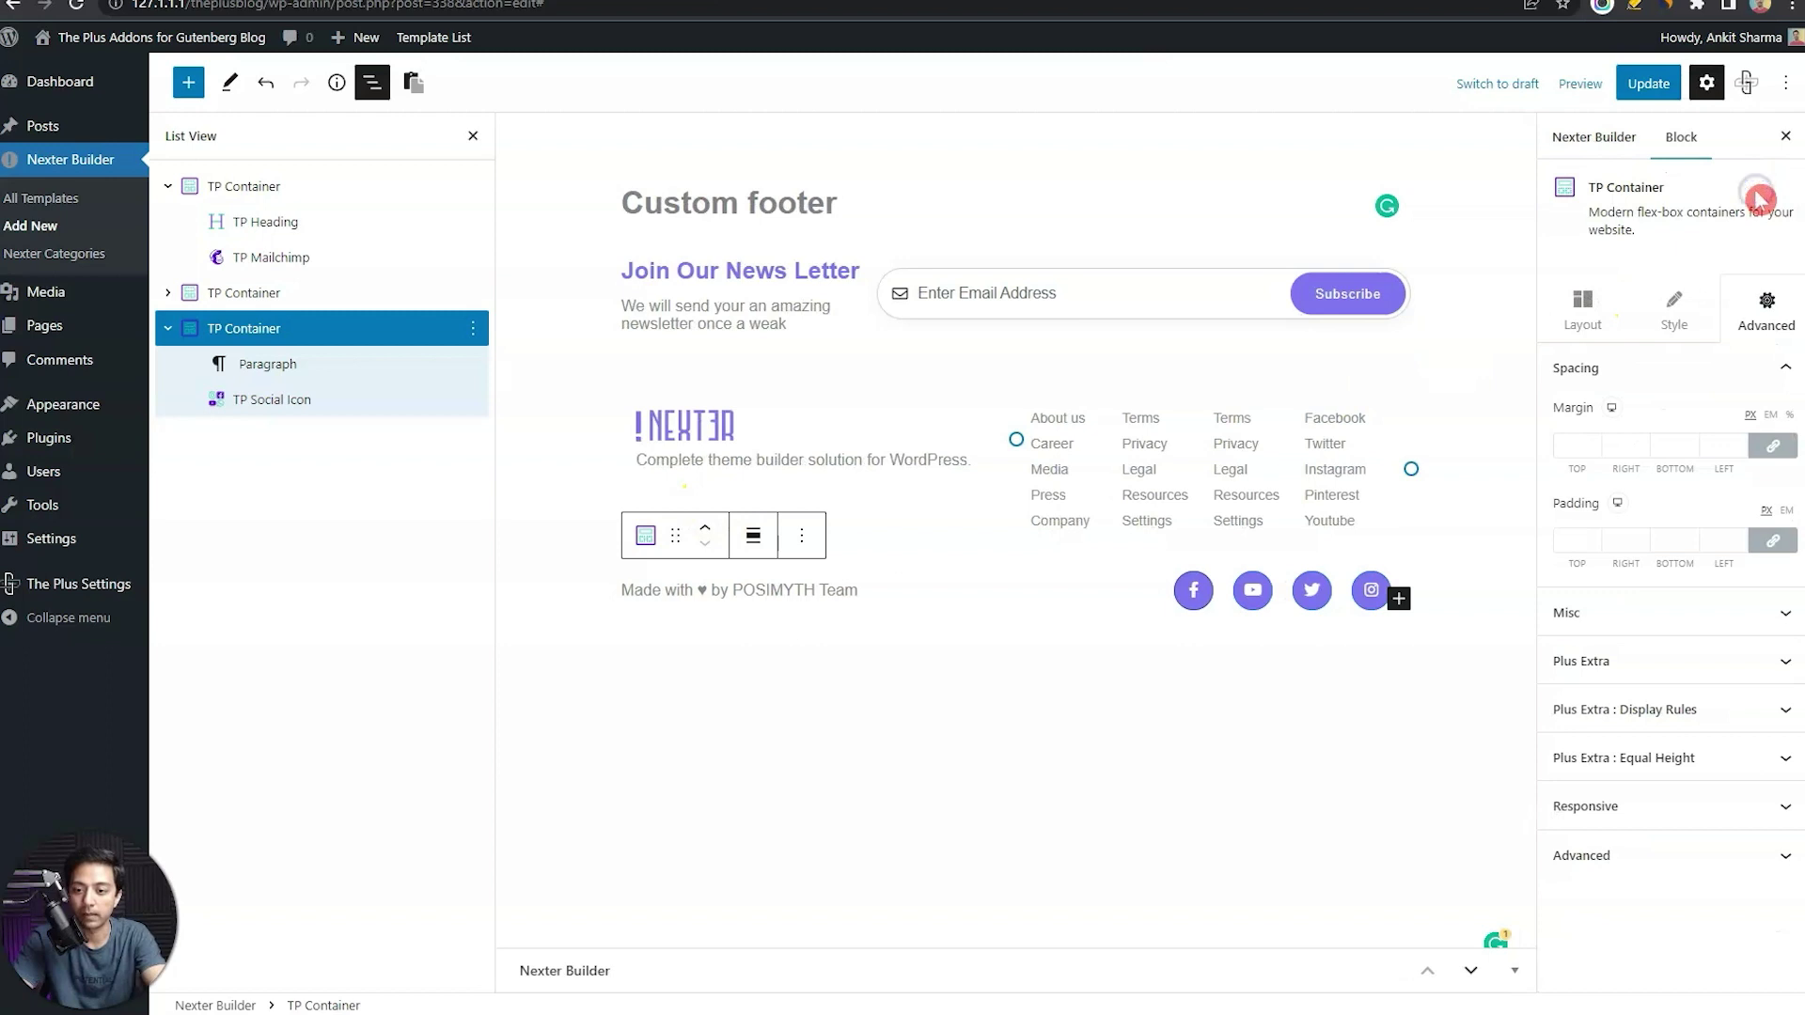
click(1719, 547)
click(1771, 543)
click(1575, 542)
text(30)
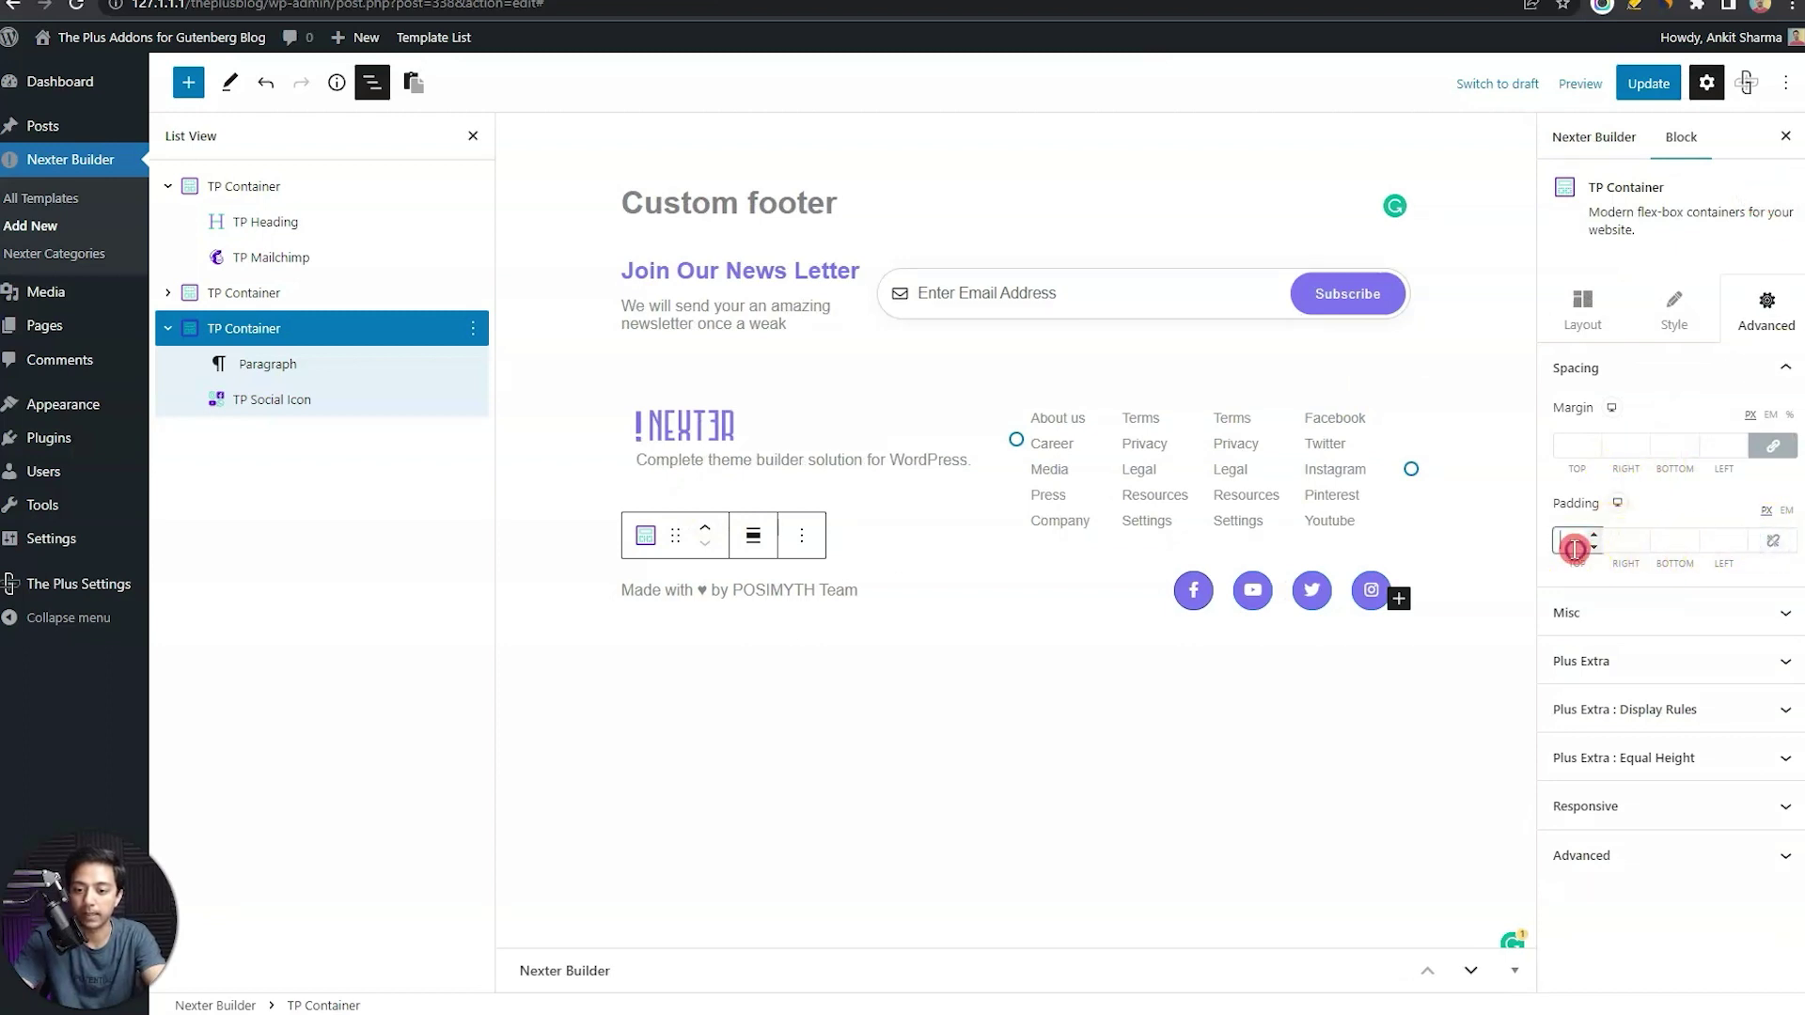
key(Tab)
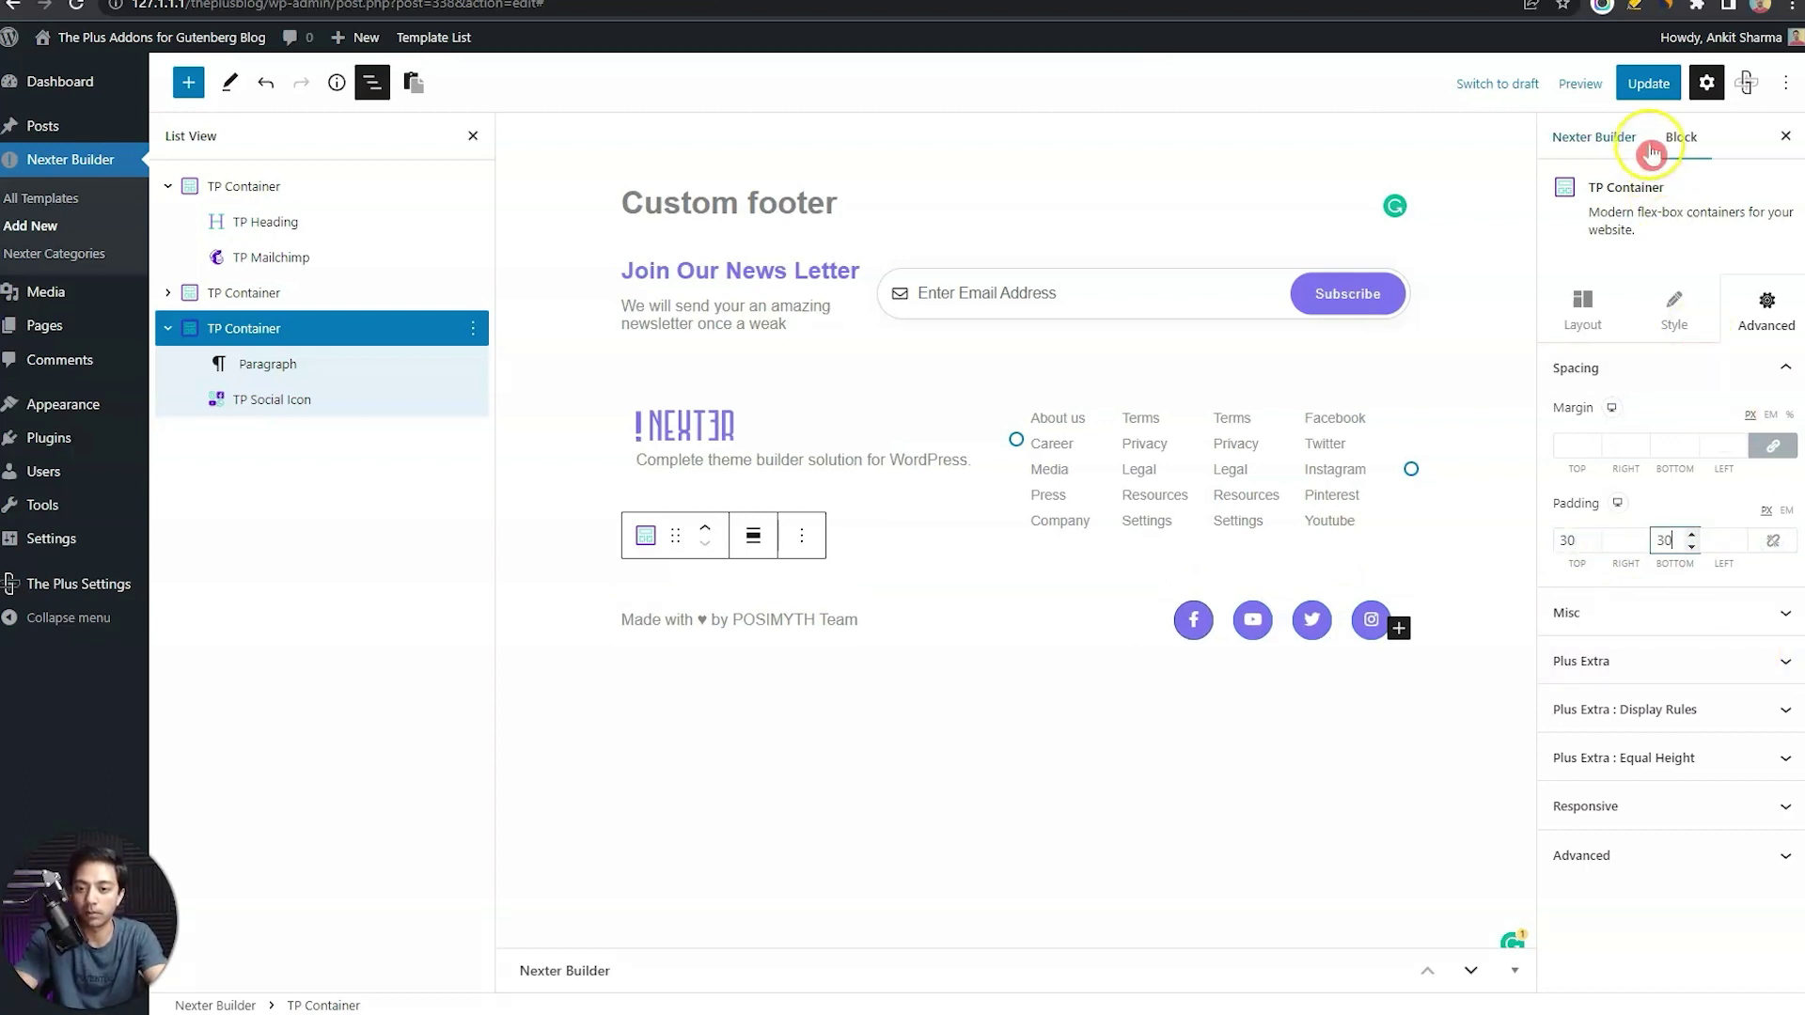
click(1655, 85)
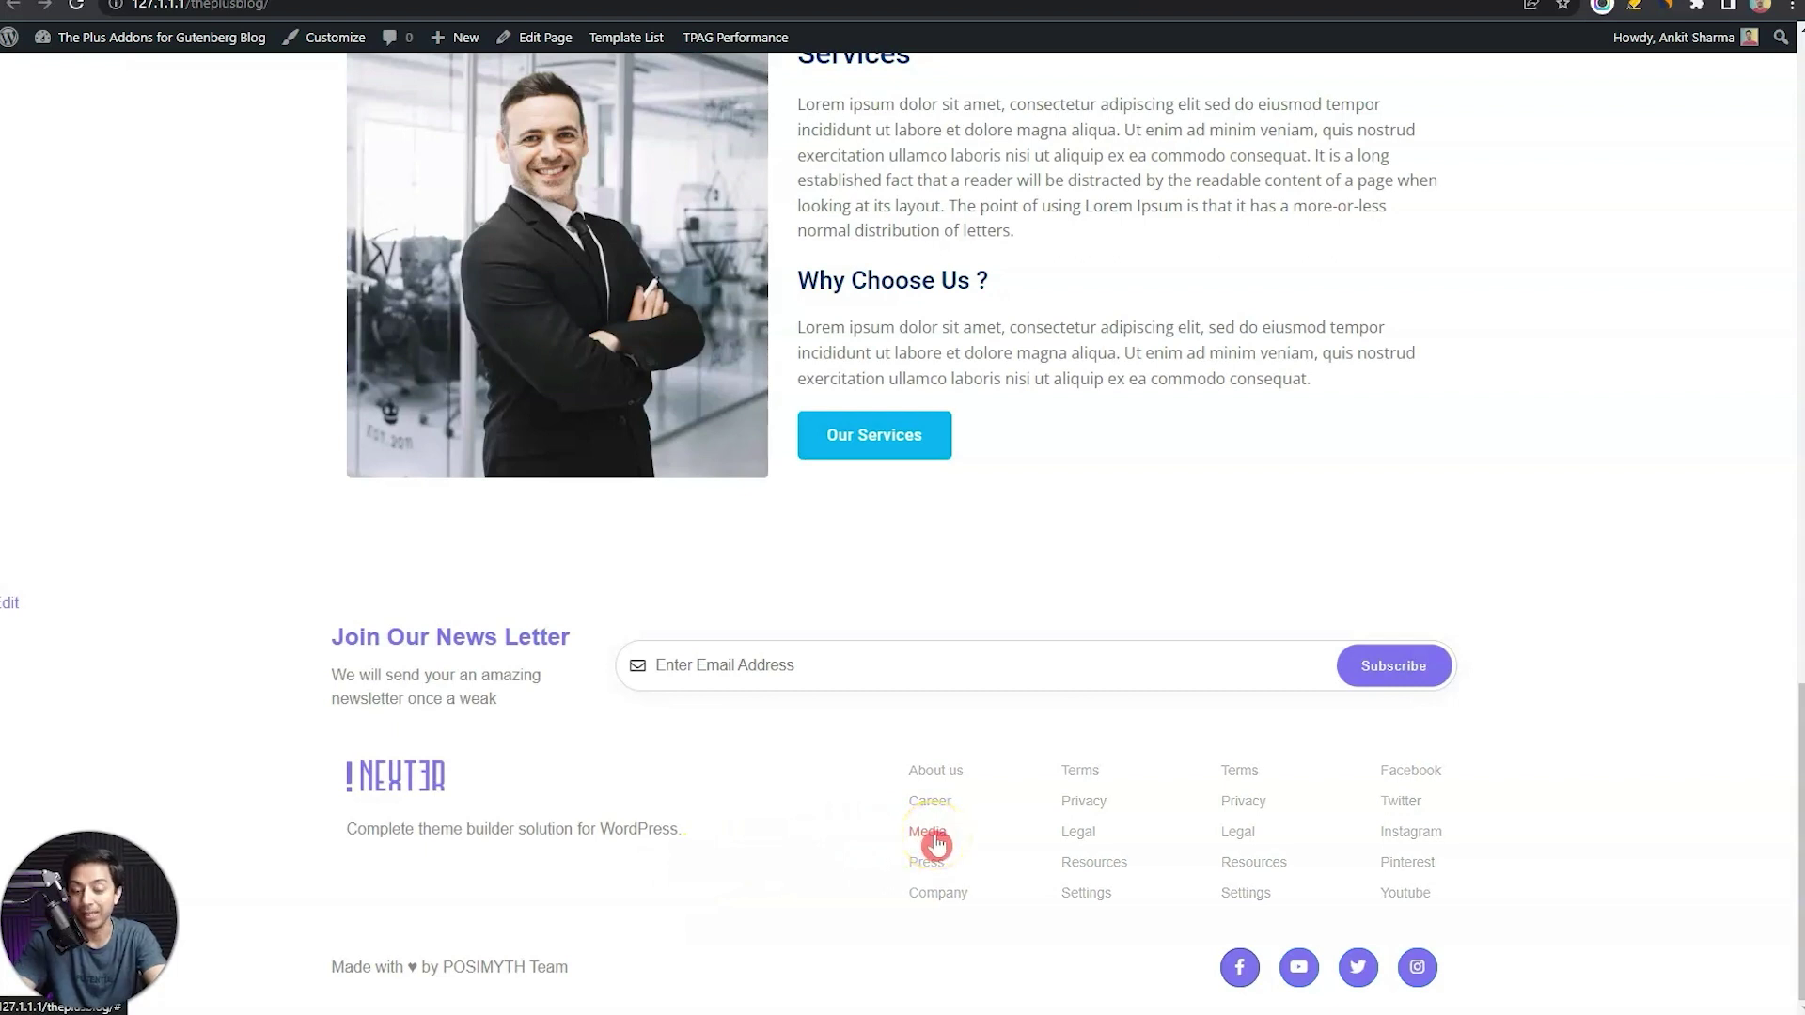
Check the hover effect of the footer link lists on the live website
click(941, 779)
click(1081, 801)
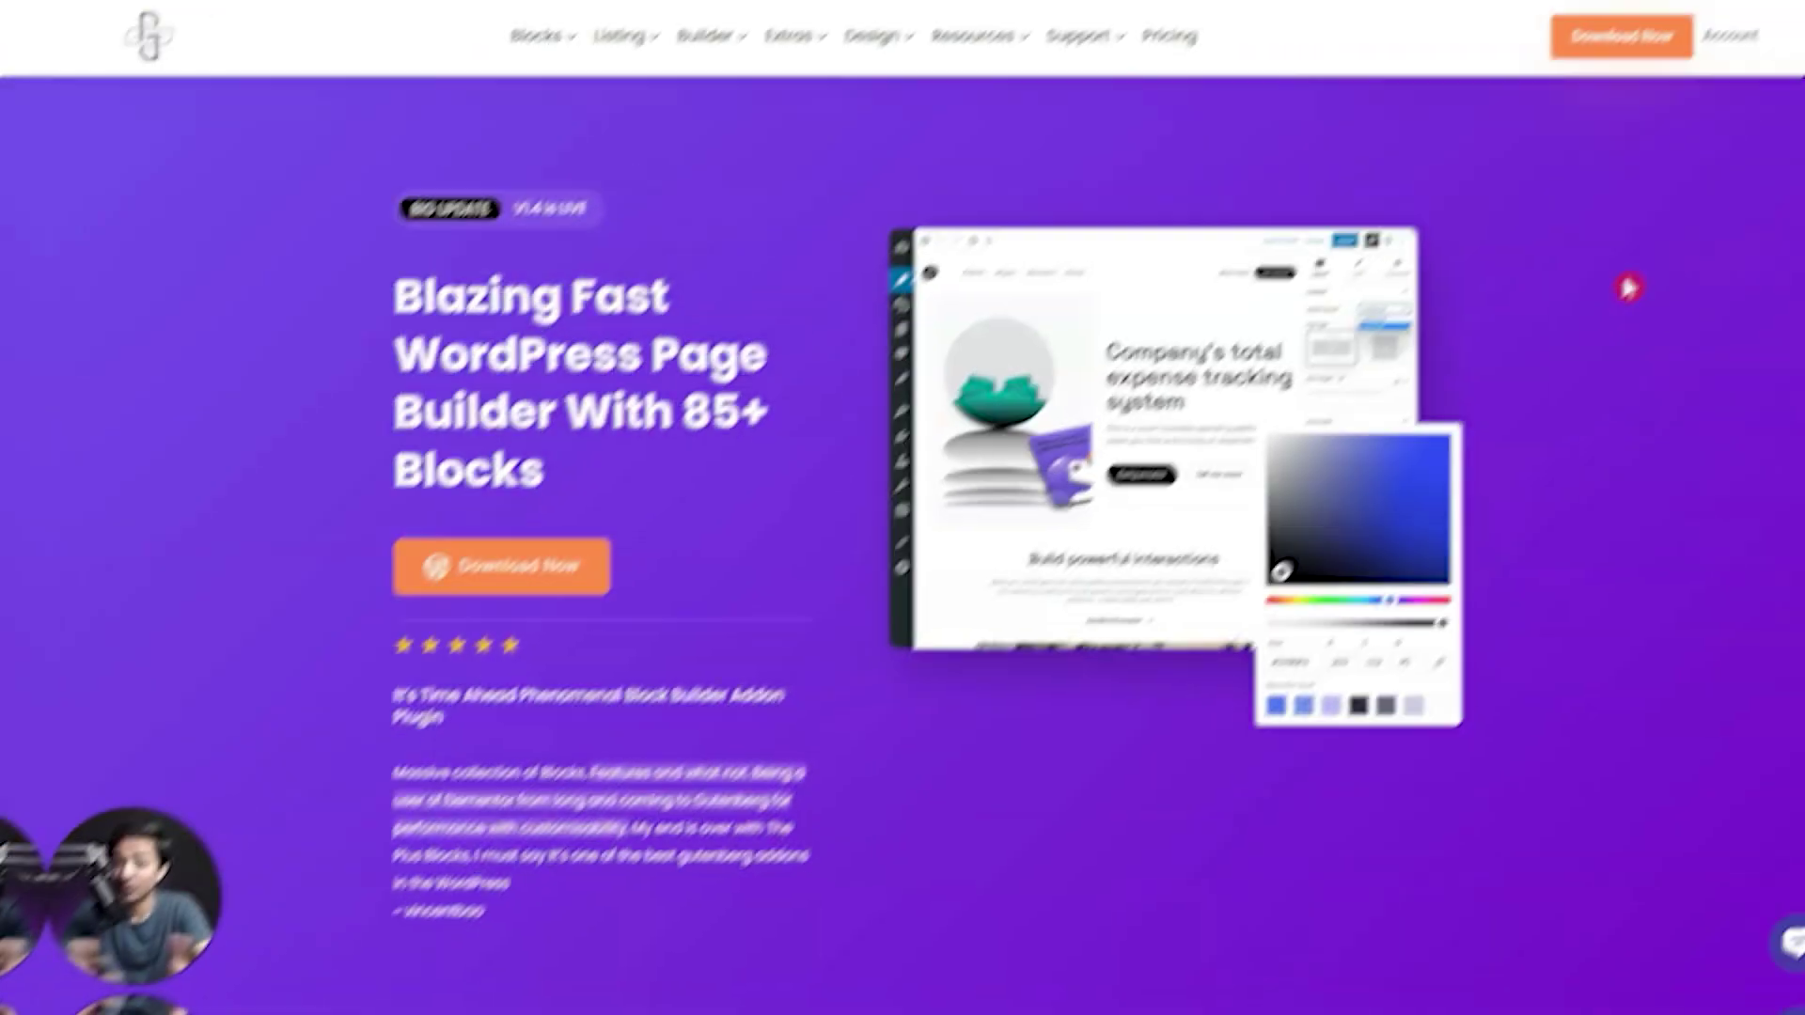